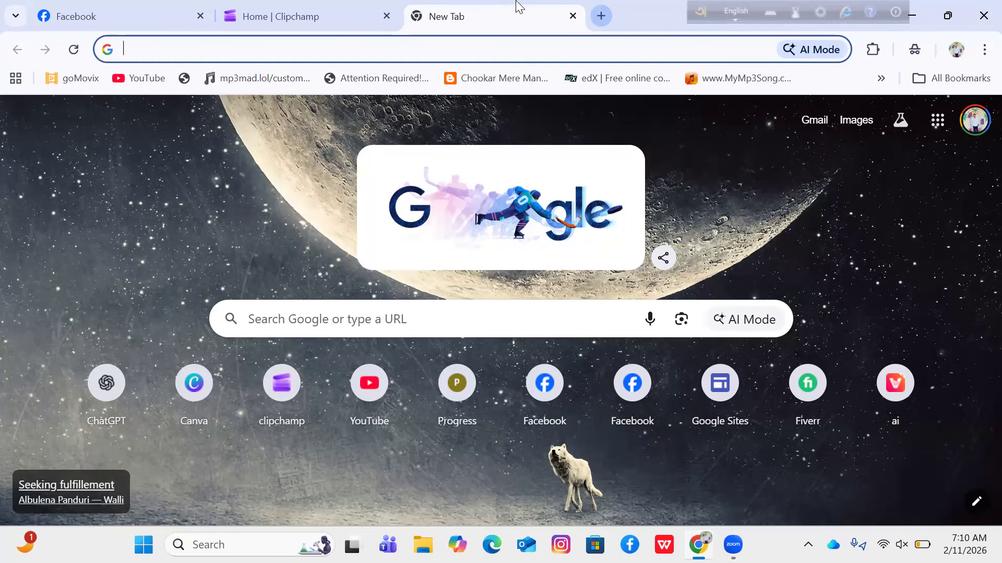
- Search Google for "gimini" in a new browser tab and open the Google Gemini site from the results
{"action": "key", "text": "ctrl+t"}
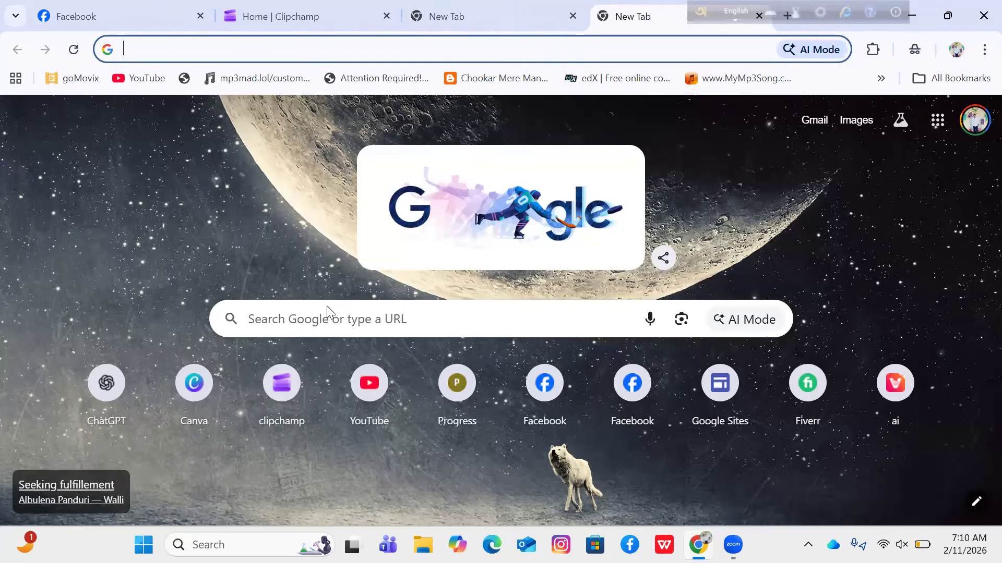
{"action": "left_click", "coordinate": [325, 322]}
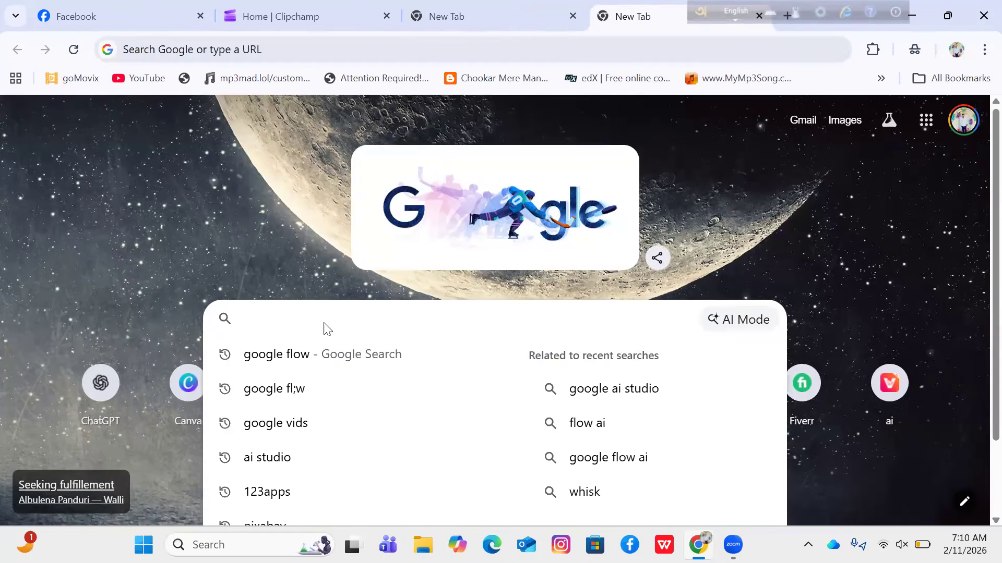
{"action": "type", "text": "gi"}
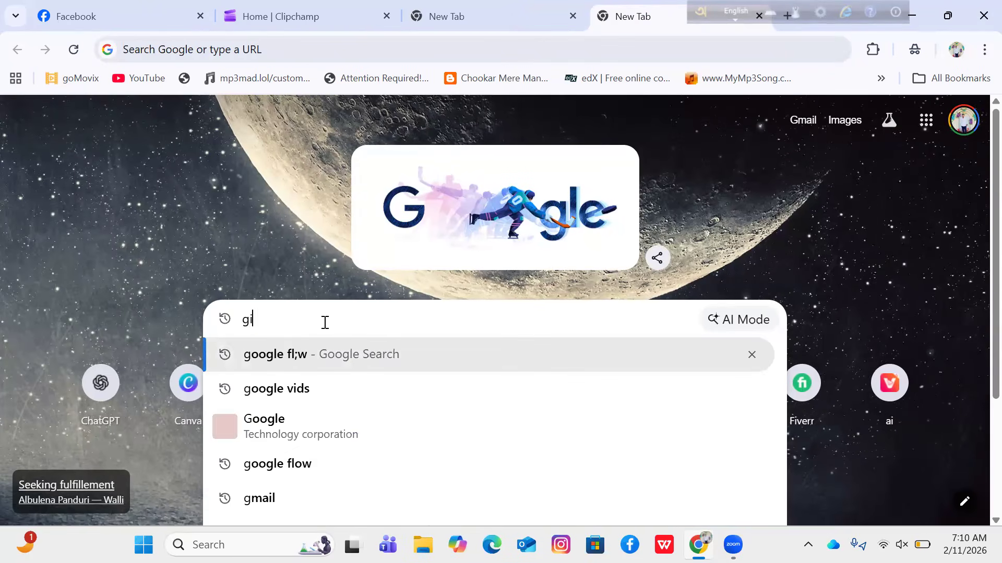
{"action": "type", "text": "m"}
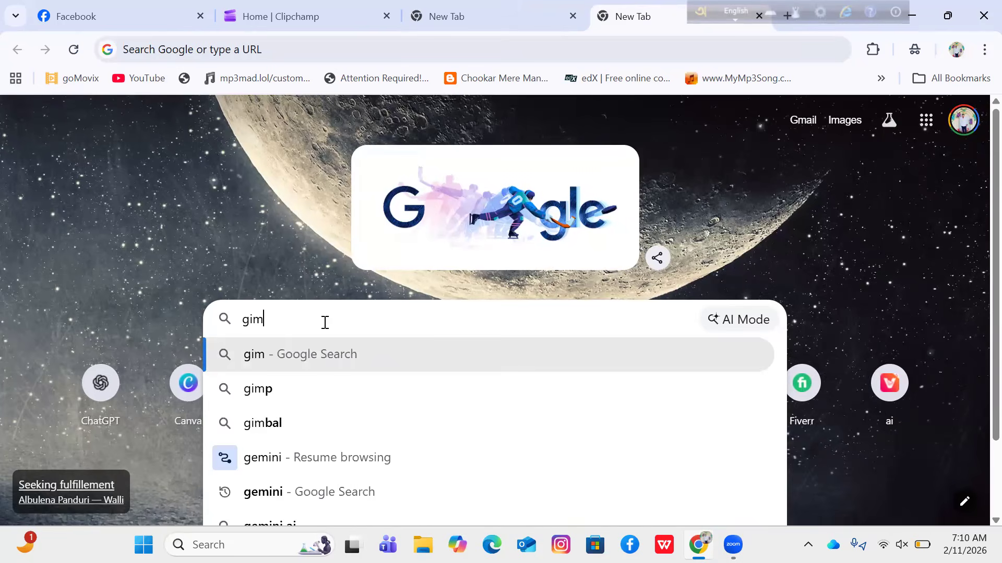
{"action": "type", "text": "ini"}
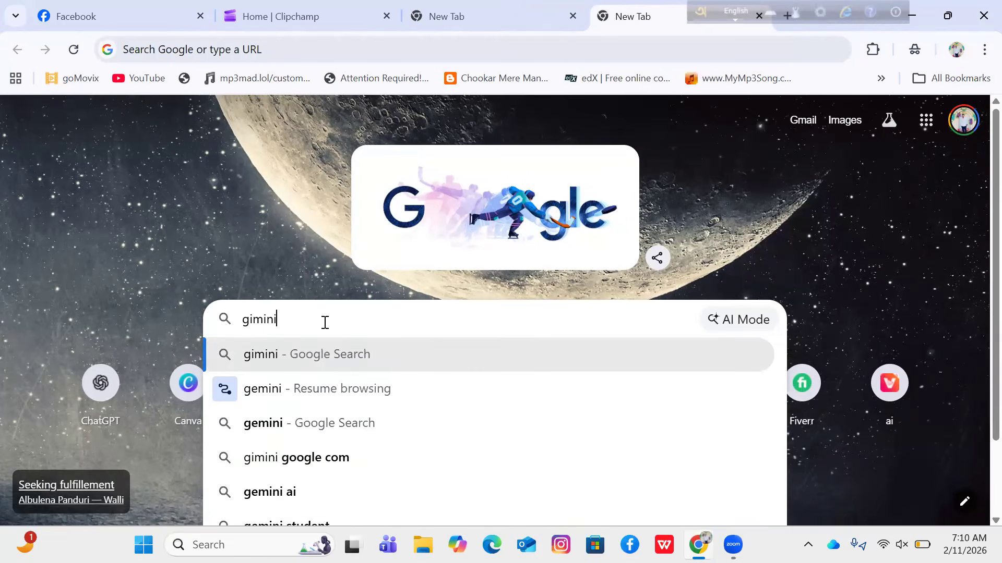
{"action": "key", "text": "Return"}
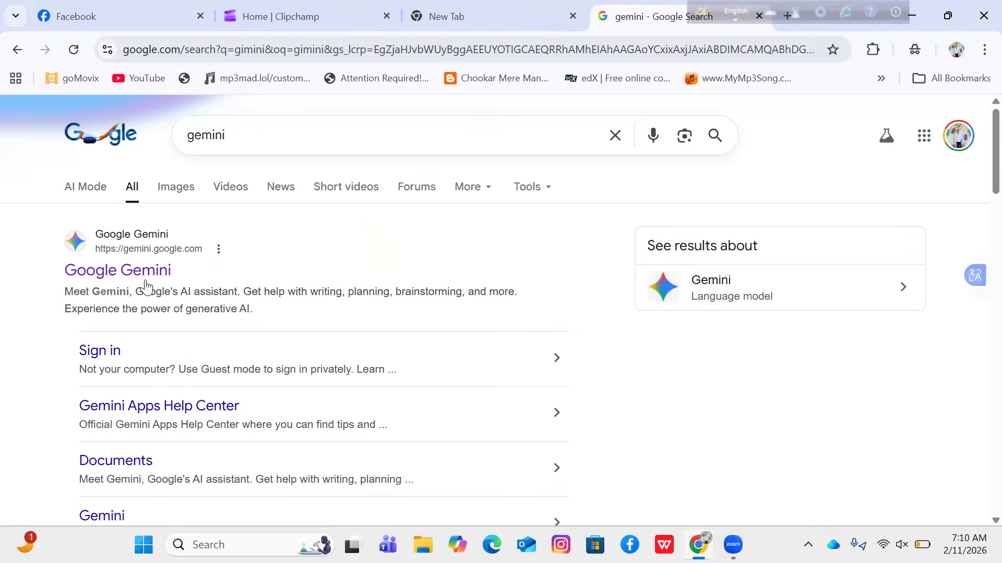
{"action": "left_click", "coordinate": [145, 281]}
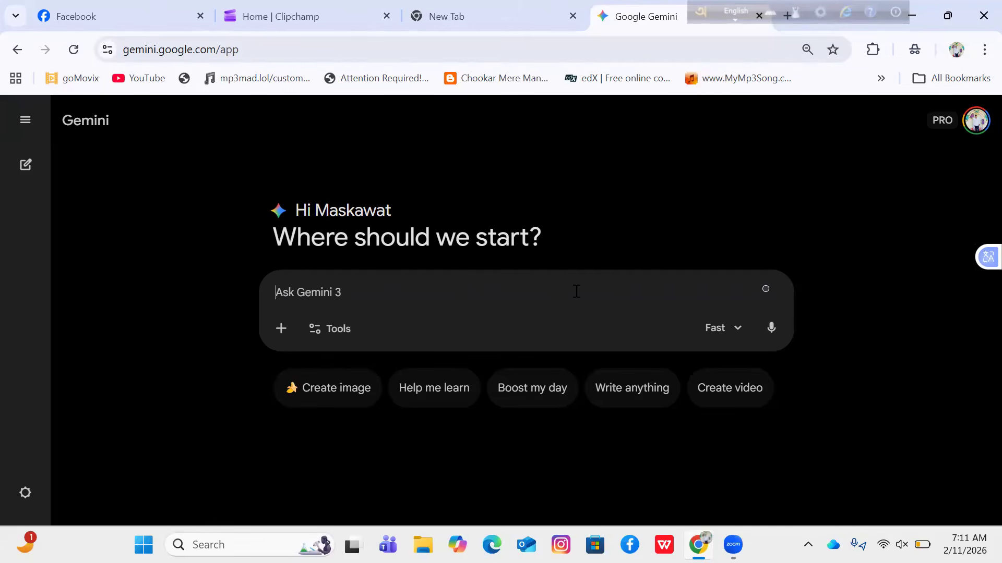
- Switch the Gemini prompt to the Create videos (Veo 3.1) tool
{"action": "left_click", "coordinate": [346, 331]}
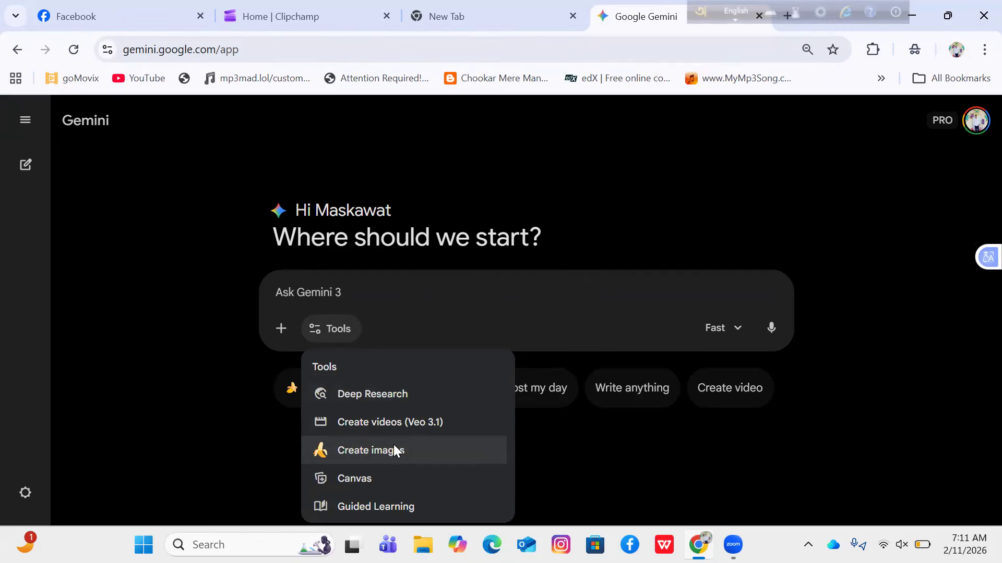
{"action": "left_click", "coordinate": [434, 427]}
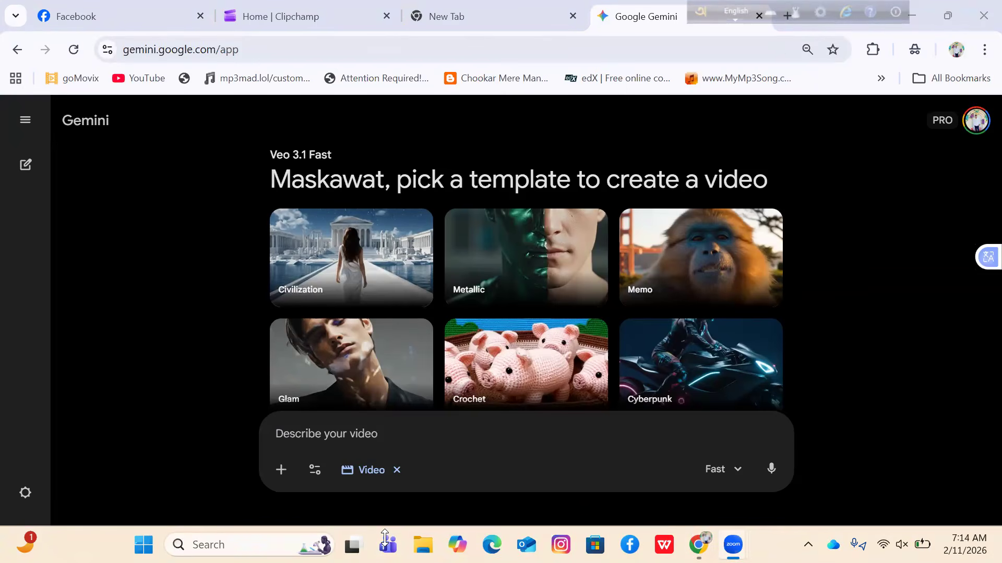
{"action": "left_click", "coordinate": [730, 460]}
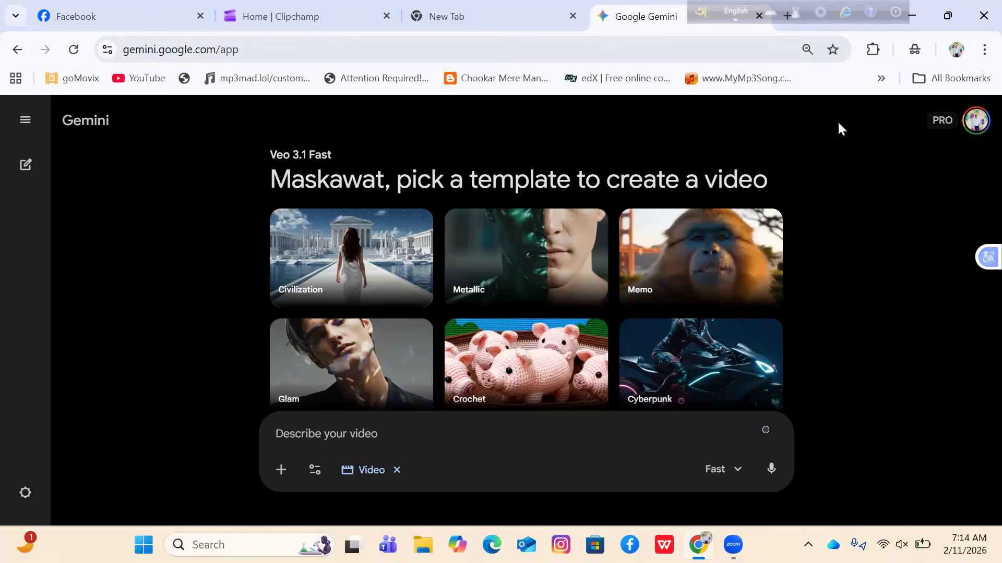
- Open the text file "A modern computer classroom in Bang" from the Downloads folder and copy its entire prompt text
{"action": "left_click", "coordinate": [909, 19]}
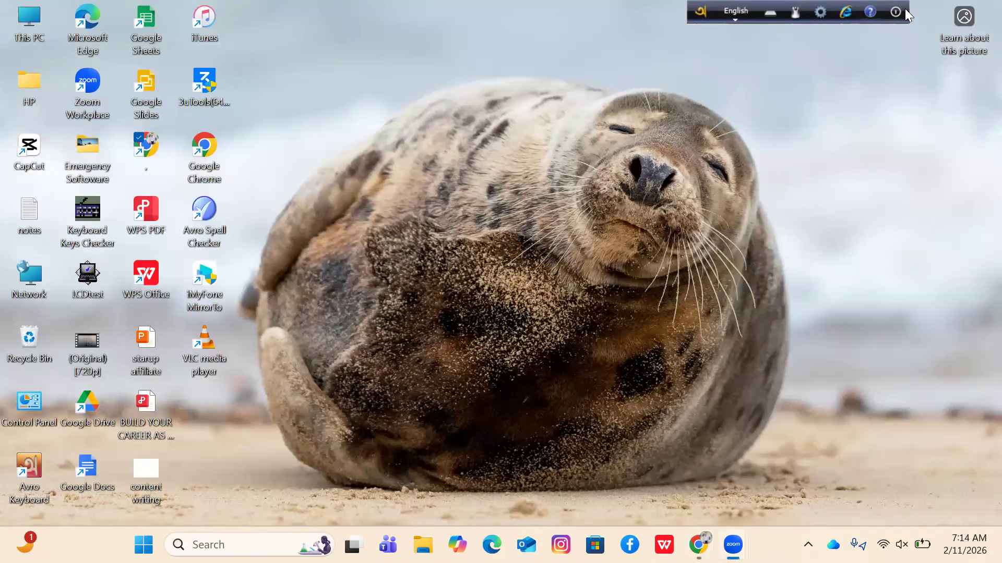
{"action": "mouse_move", "coordinate": [904, 8]}
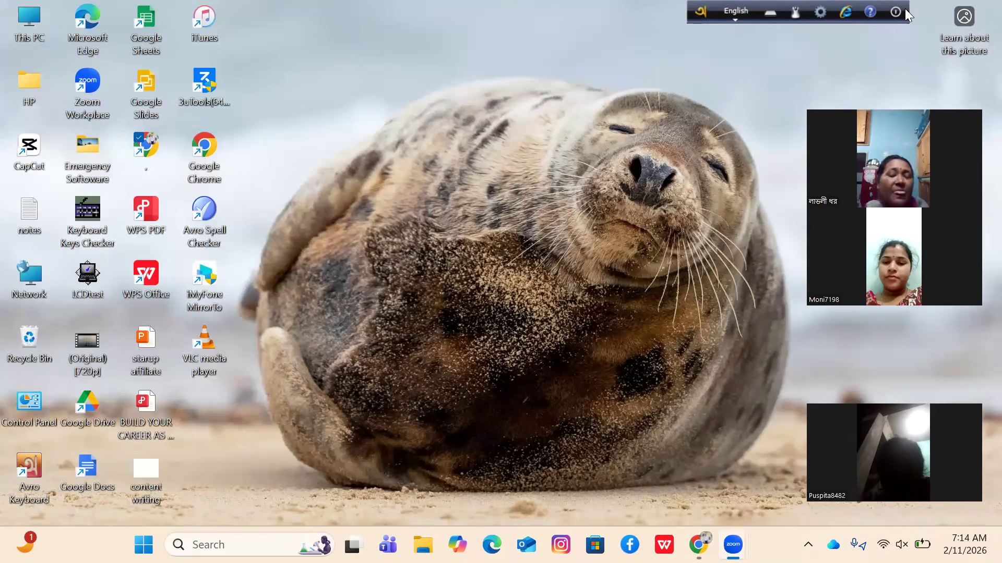
{"action": "double_click", "coordinate": [30, 36]}
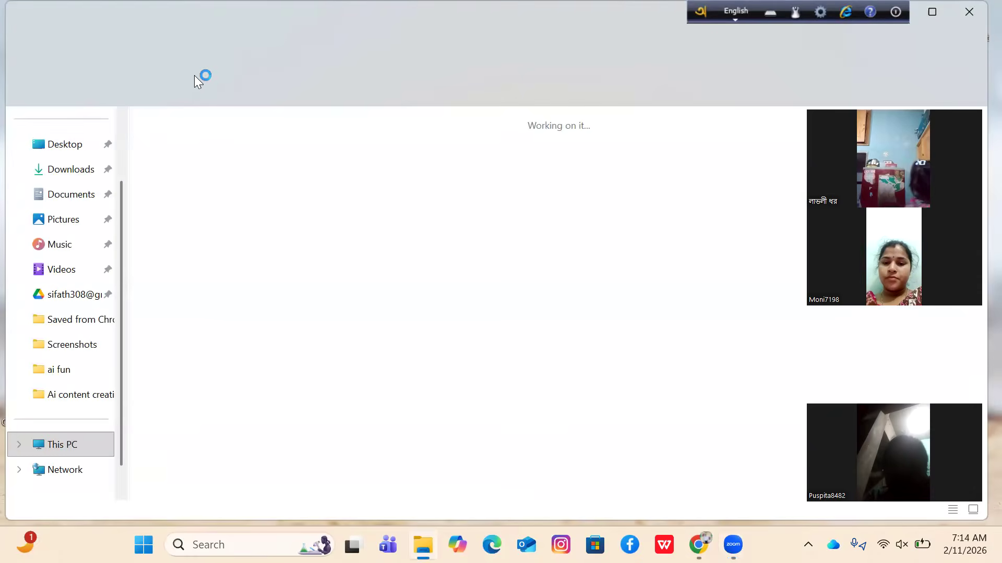
{"action": "left_click", "coordinate": [75, 179]}
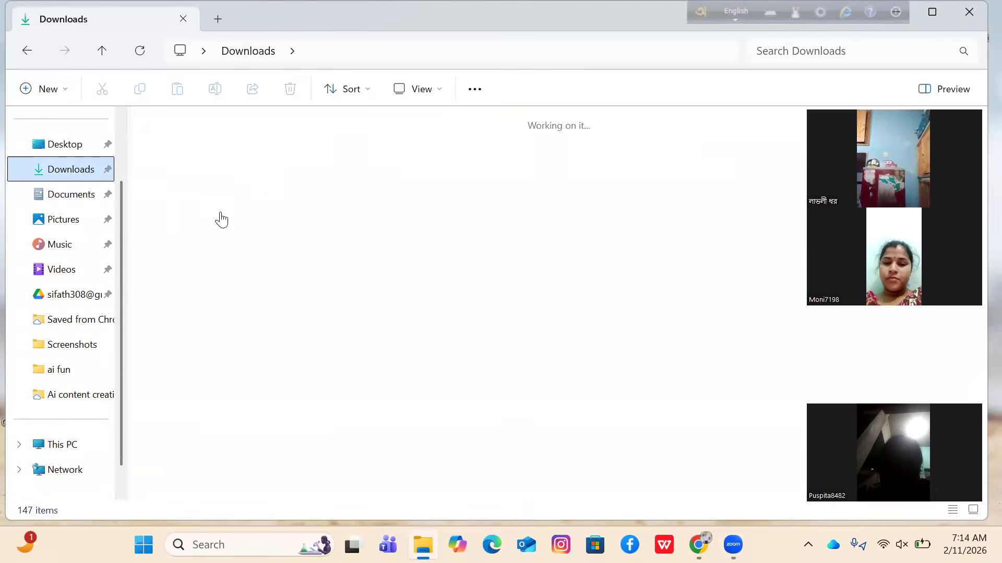
{"action": "left_click", "coordinate": [225, 224]}
{"action": "double_click", "coordinate": [224, 224]}
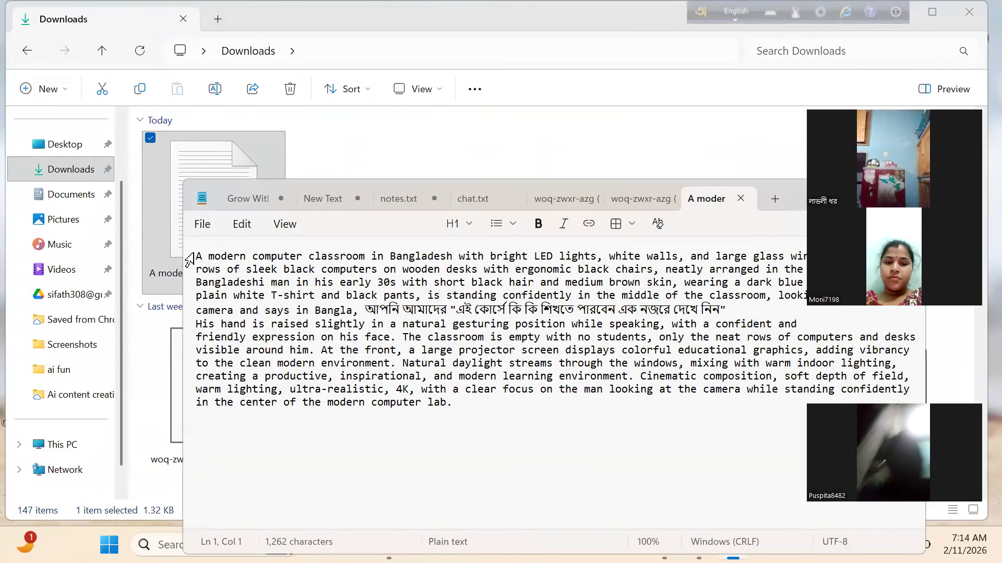
{"action": "left_click_drag", "start_coordinate": [195, 256], "coordinate": [443, 404]}
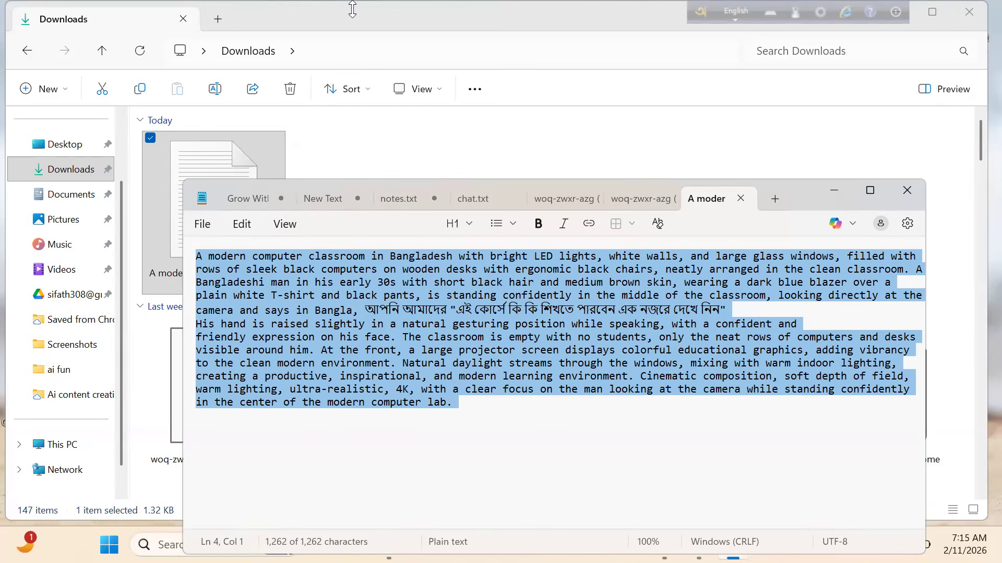
- Return to Gemini, paste the copied classroom prompt into the video description and submit it for generation
{"action": "left_click", "coordinate": [848, 189]}
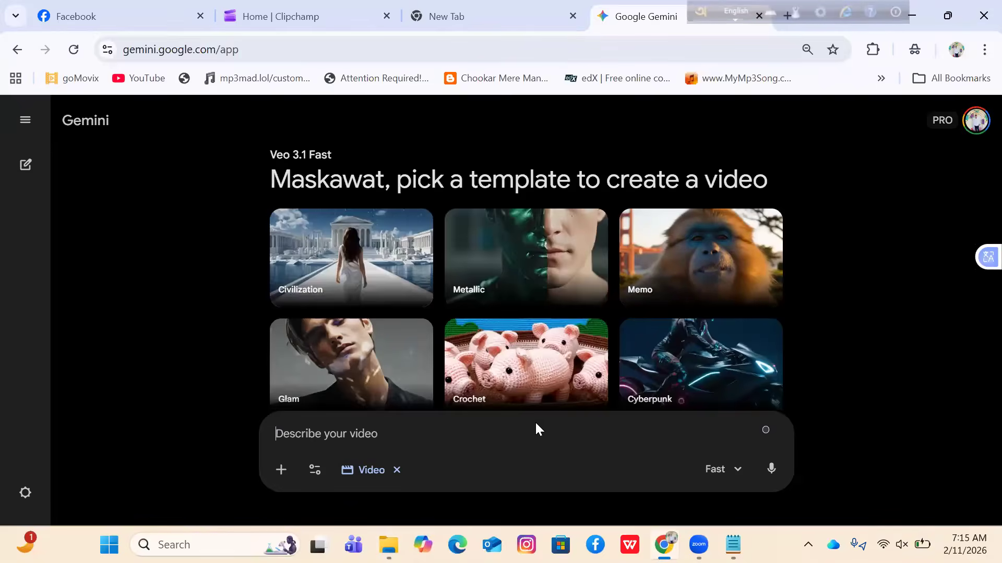
{"action": "left_click", "coordinate": [535, 422]}
{"action": "key", "text": "ctrl+v"}
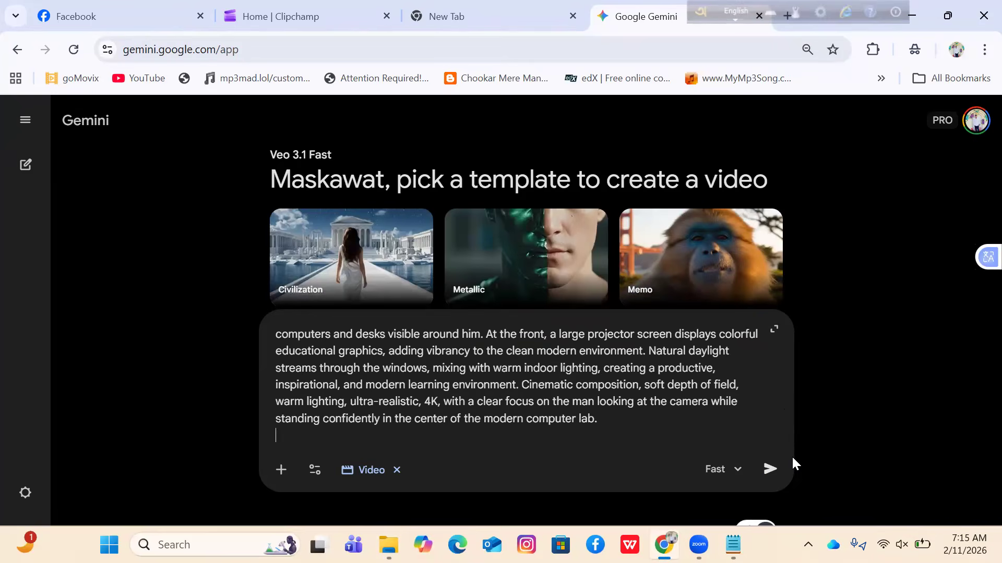
{"action": "left_click", "coordinate": [770, 470]}
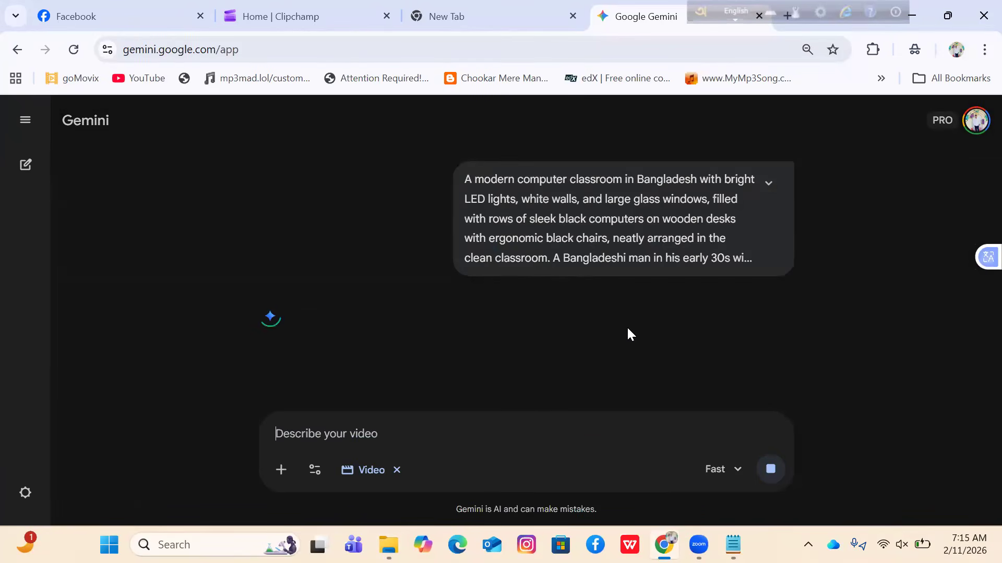
- Load ChatGPT in the empty browser tab and return to the Gemini conversation
{"action": "left_click", "coordinate": [558, 7]}
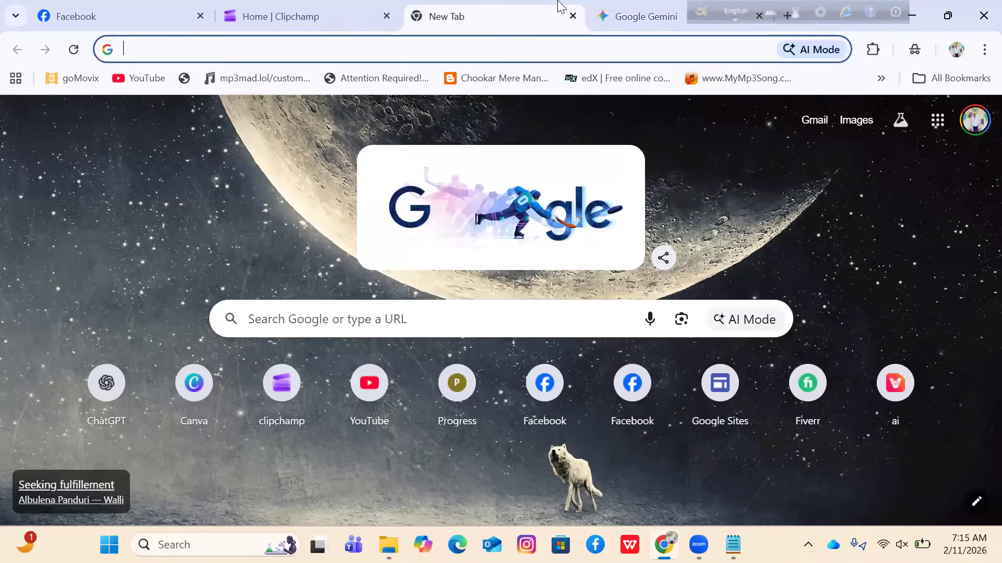
{"action": "left_click", "coordinate": [130, 401]}
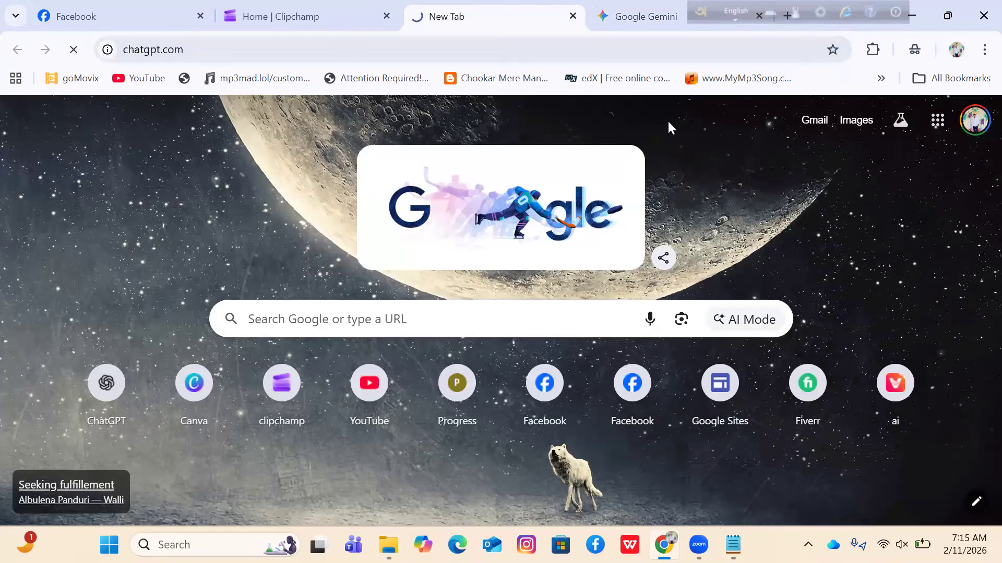
{"action": "key", "text": "ctrl+Tab"}
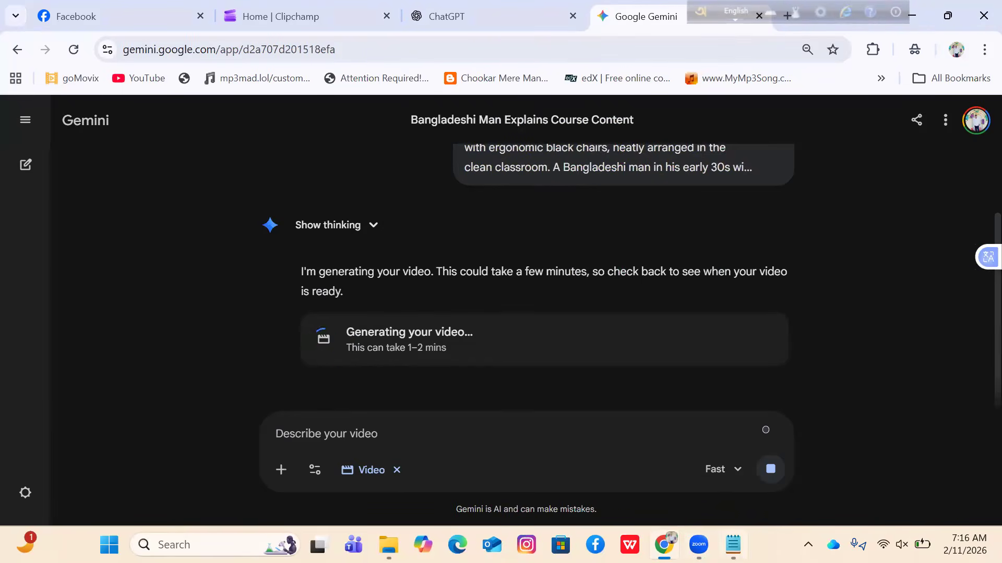
- Bring the prompt file back up in Notepad and examine the Bangla dialogue line the man speaks
{"action": "left_click", "coordinate": [733, 544]}
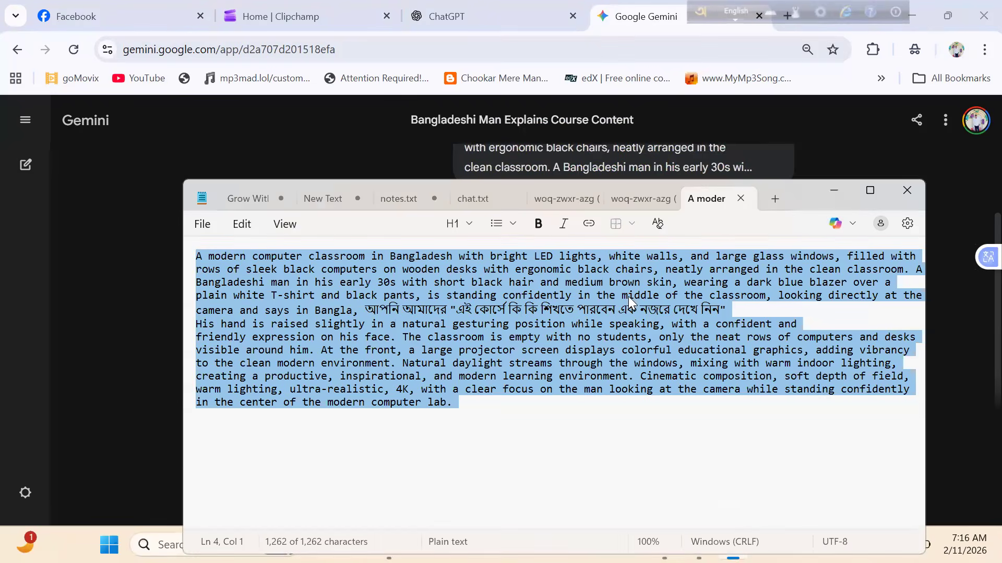
{"action": "left_click", "coordinate": [535, 404]}
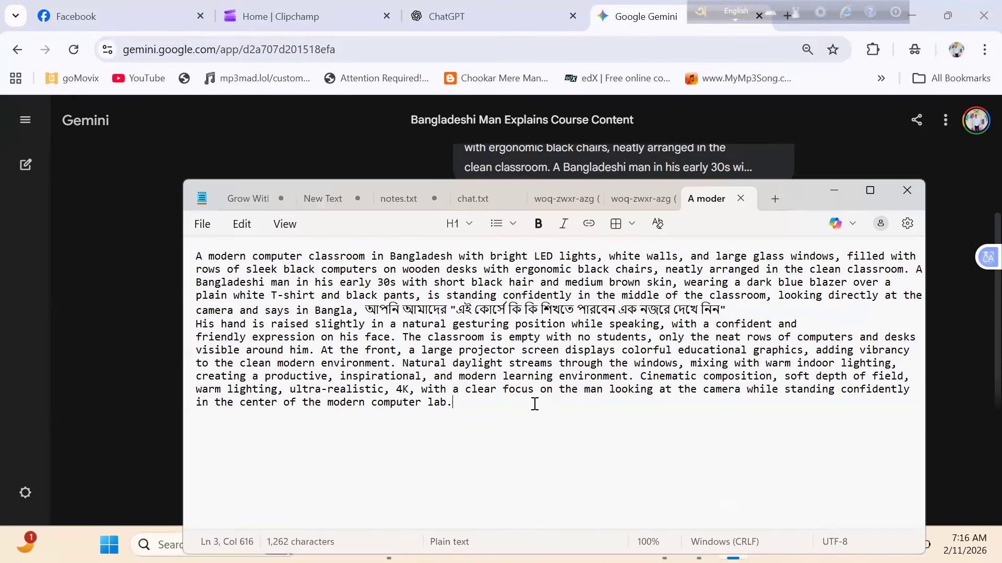
{"action": "left_click_drag", "start_coordinate": [364, 308], "coordinate": [721, 308]}
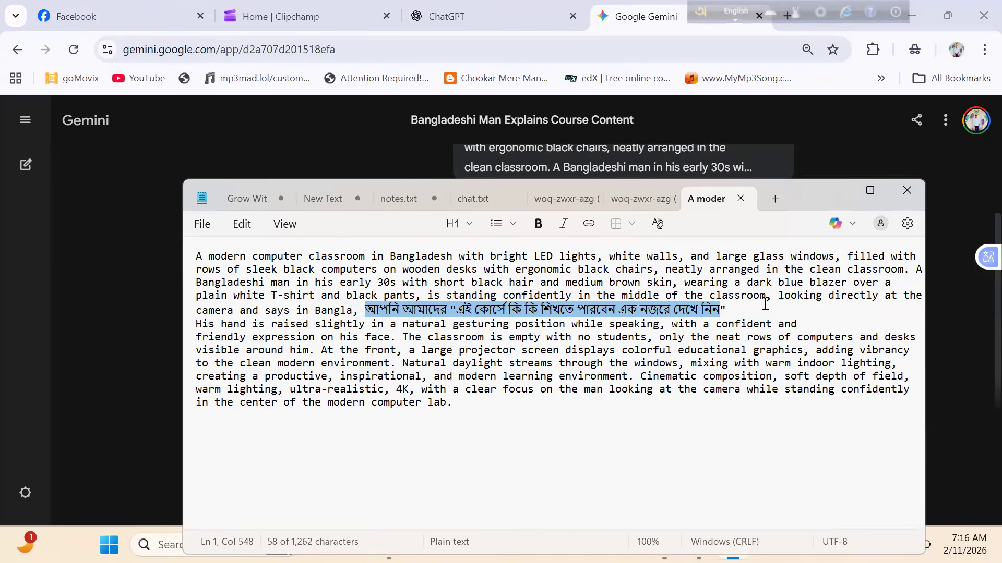
{"action": "left_click", "coordinate": [749, 303]}
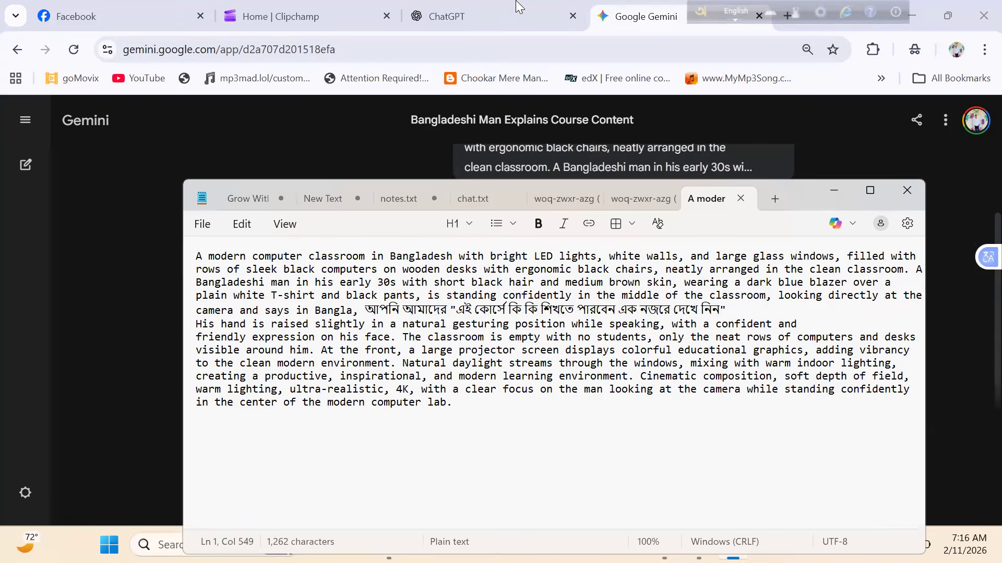
- Move the Notepad window down out of the way to uncover the Gemini conversation
{"action": "left_click", "coordinate": [514, 153]}
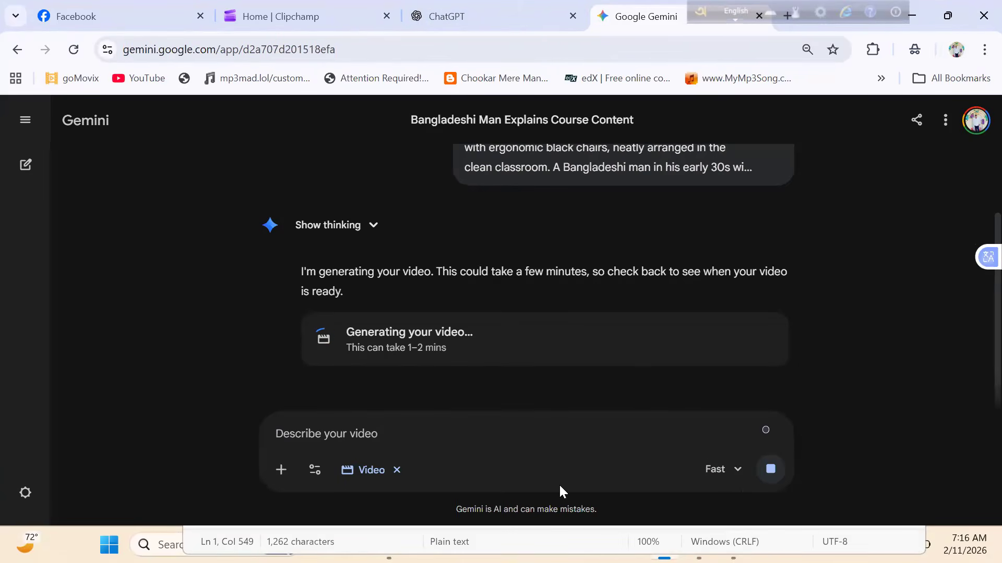
{"action": "double_click", "coordinate": [728, 526]}
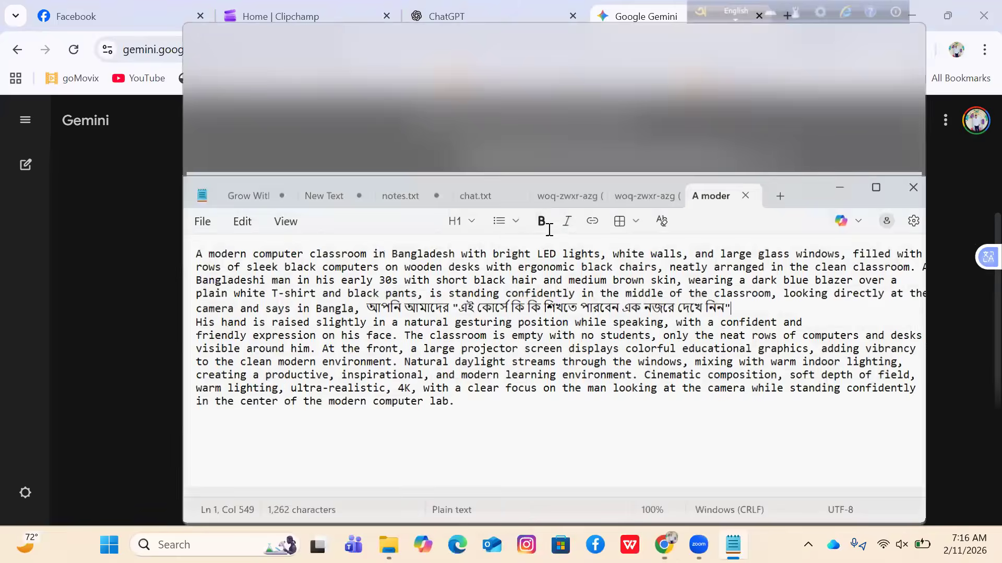
{"action": "left_click", "coordinate": [867, 16]}
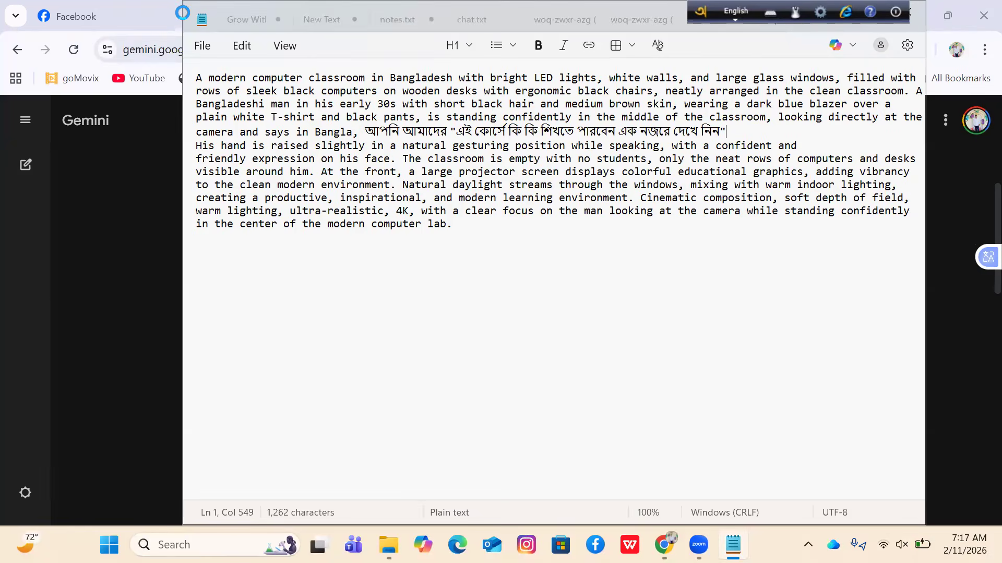
{"action": "left_click_drag", "start_coordinate": [257, 15], "coordinate": [257, 119]}
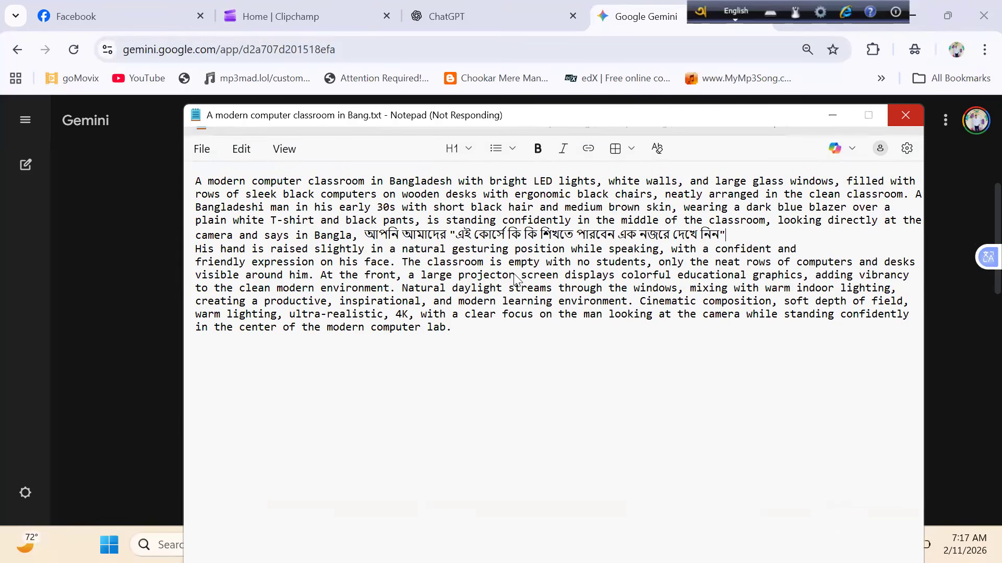
{"action": "left_click", "coordinate": [729, 344]}
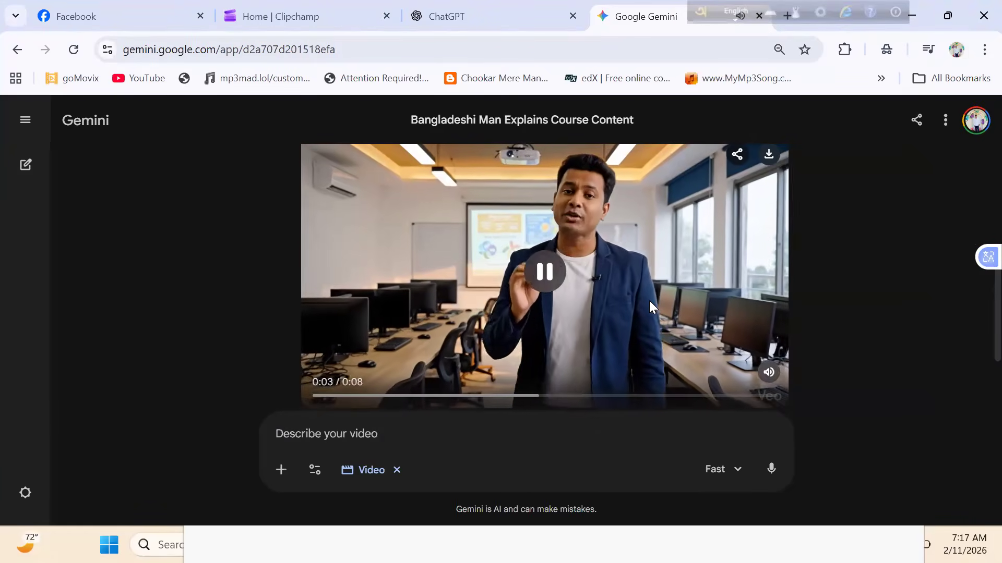
- Play the generated classroom video in Gemini and examine it at an enlarged size
{"action": "left_click", "coordinate": [556, 288]}
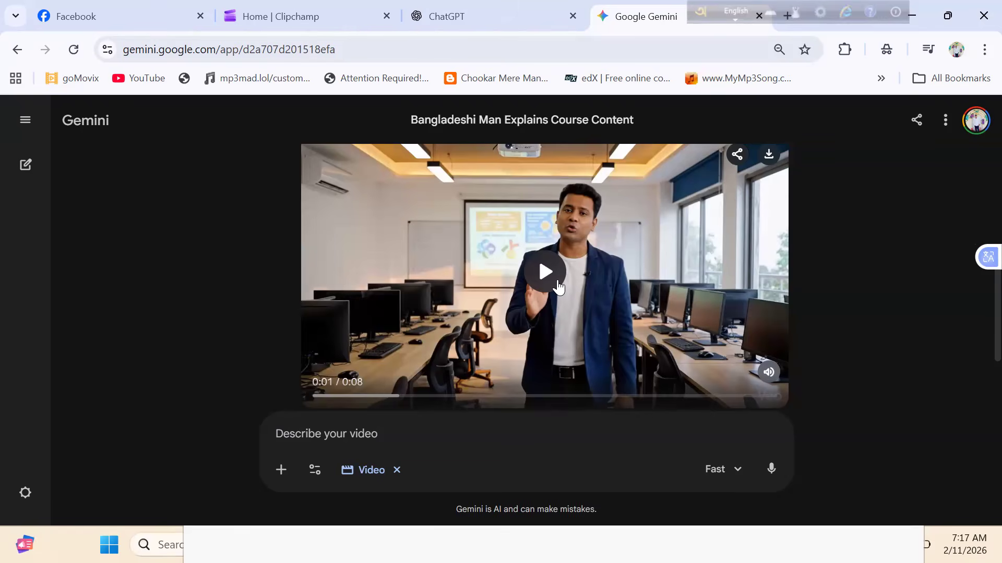
{"action": "left_click", "coordinate": [529, 235]}
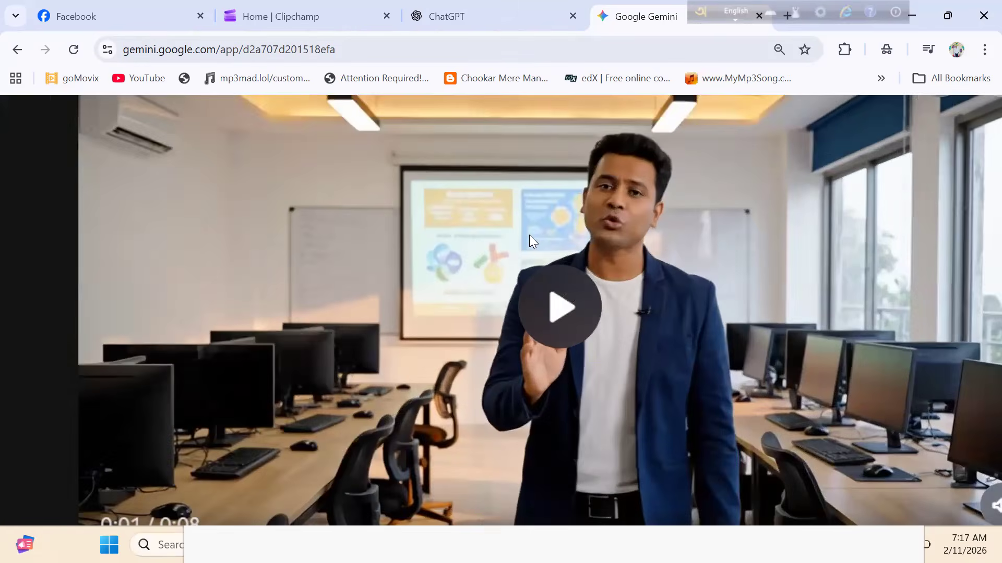
{"action": "left_click", "coordinate": [548, 354]}
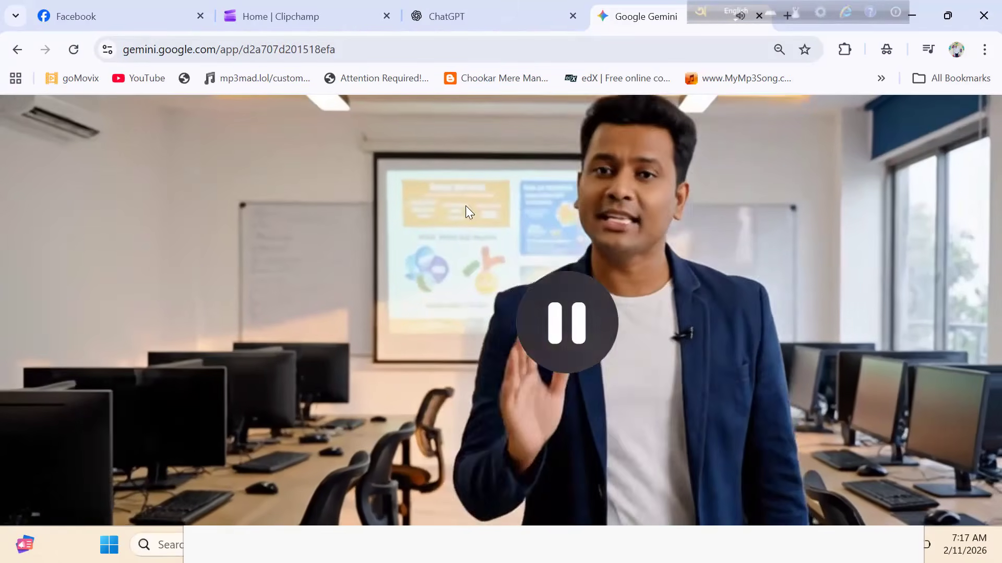
{"action": "scroll", "coordinate": [546, 334], "scroll_direction": "down", "scroll_amount": 5}
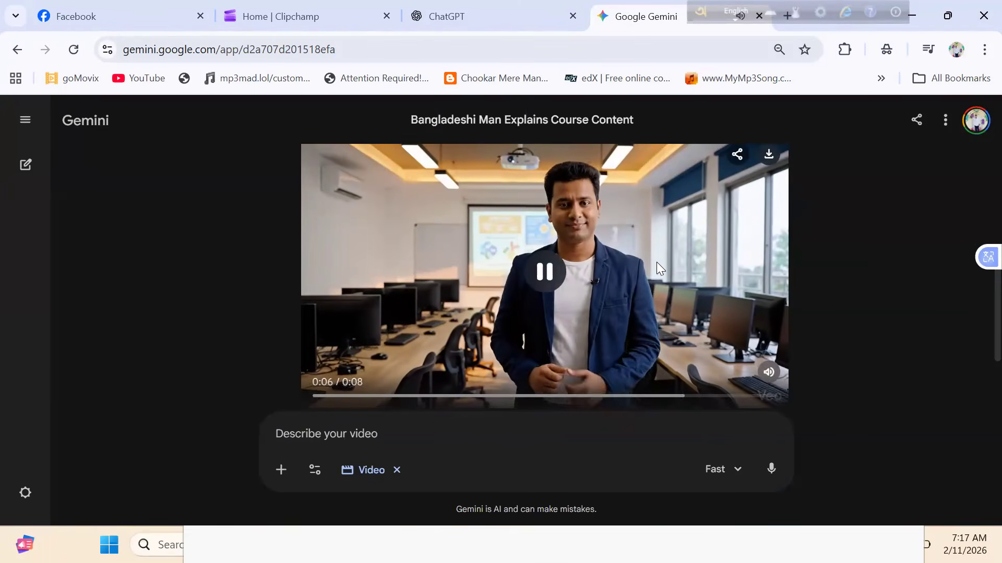
- Pause the generated classroom video and bring up the prompt file in Notepad to check it
{"action": "left_click", "coordinate": [576, 257]}
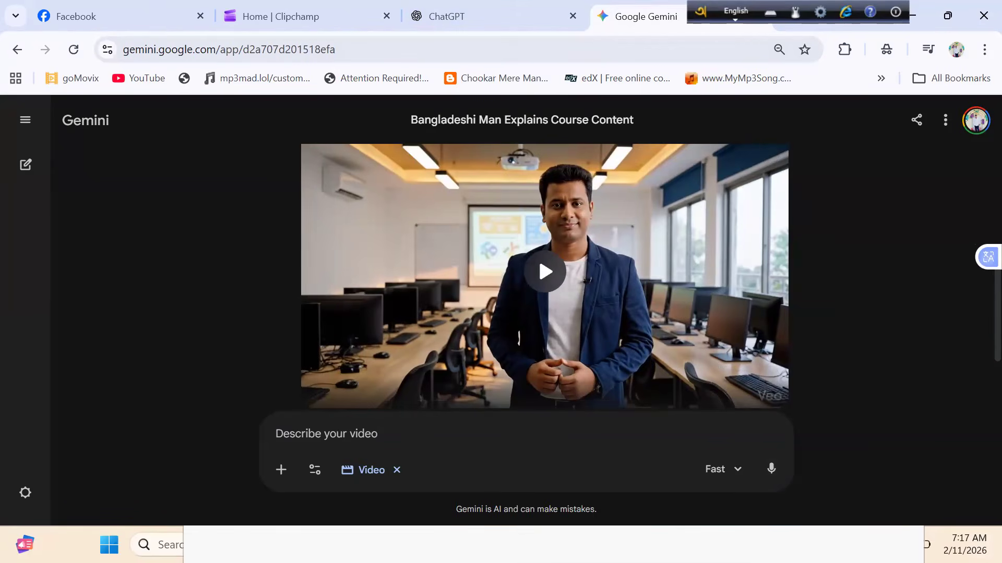
{"action": "left_click", "coordinate": [113, 542]}
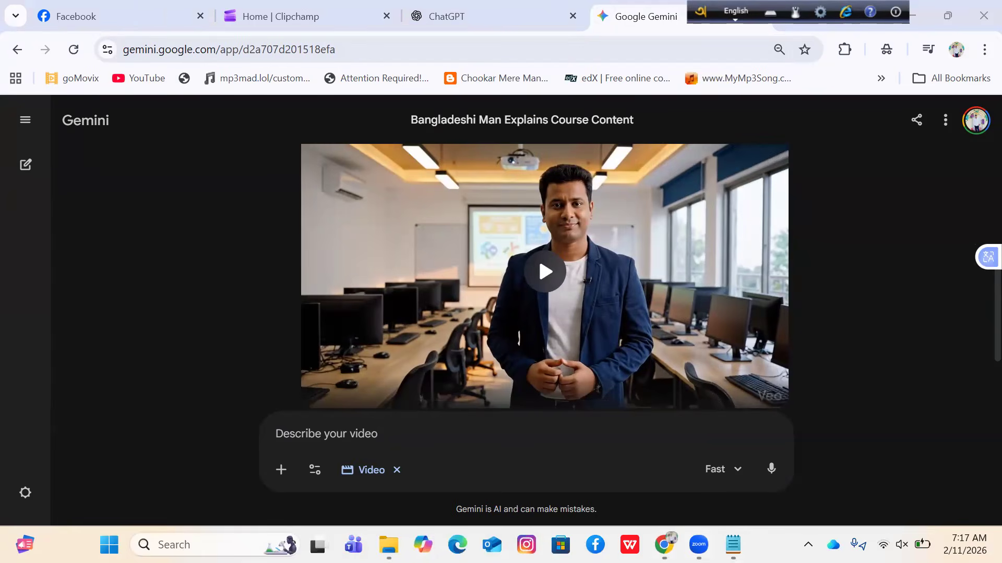
{"action": "left_click", "coordinate": [733, 545]}
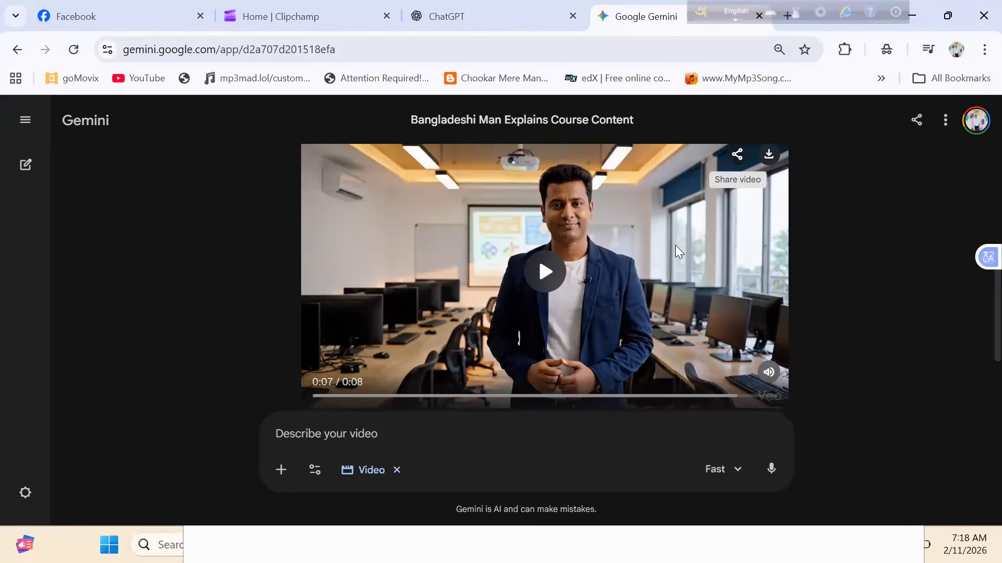
- Replay the generated classroom video in Gemini and download it, leaving playback paused
{"action": "left_click", "coordinate": [561, 215]}
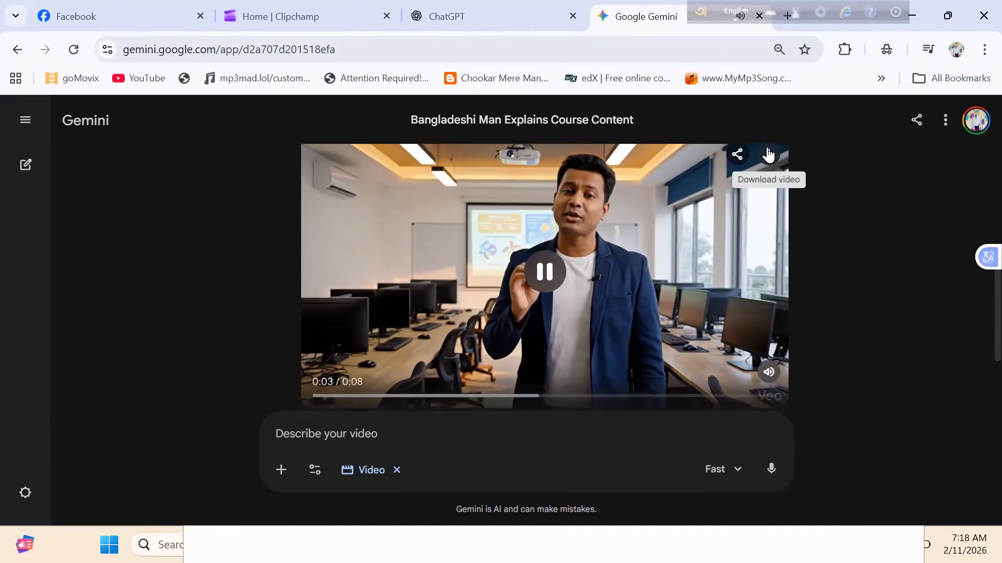
{"action": "left_click", "coordinate": [767, 155]}
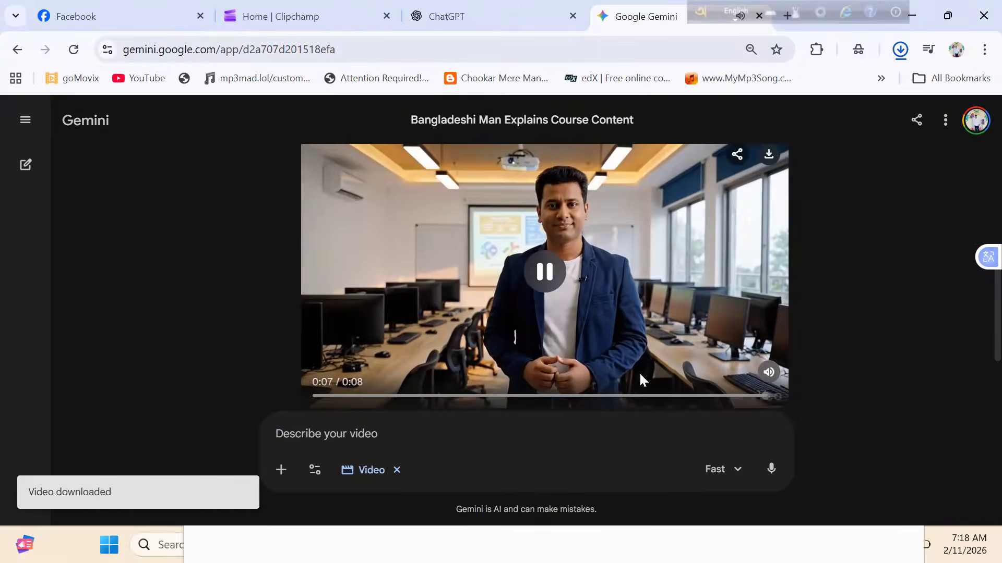
{"action": "left_click", "coordinate": [545, 271]}
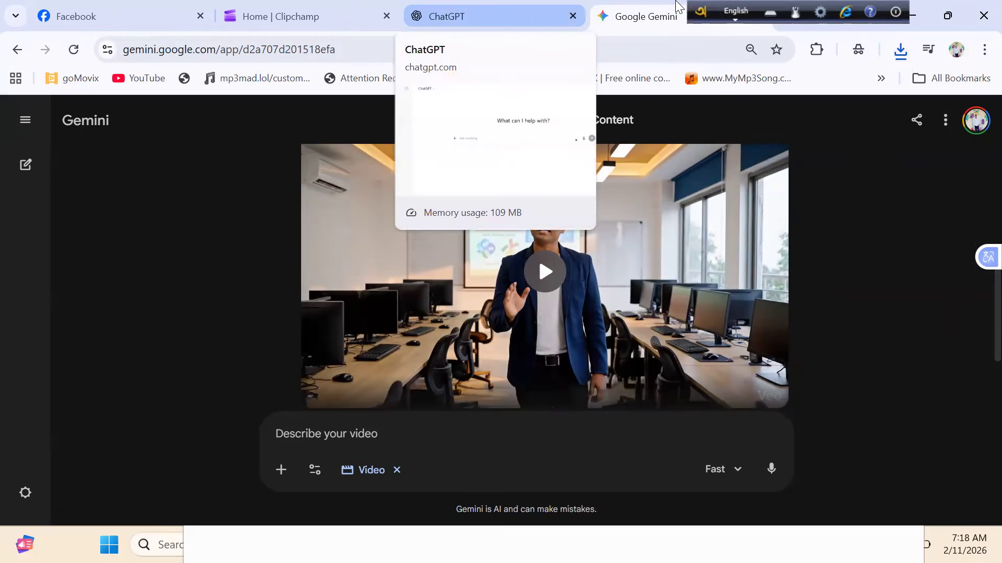
- Close the Clipchamp browser tab and keep the Gemini conversation open
{"action": "left_click", "coordinate": [446, 17]}
{"action": "left_click", "coordinate": [673, 13]}
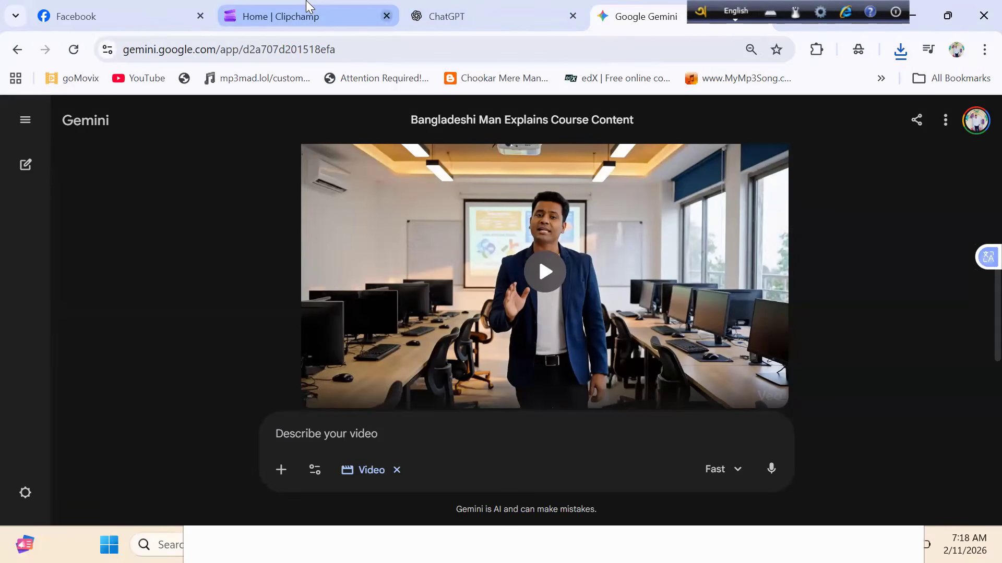
{"action": "middle_click", "coordinate": [307, 7]}
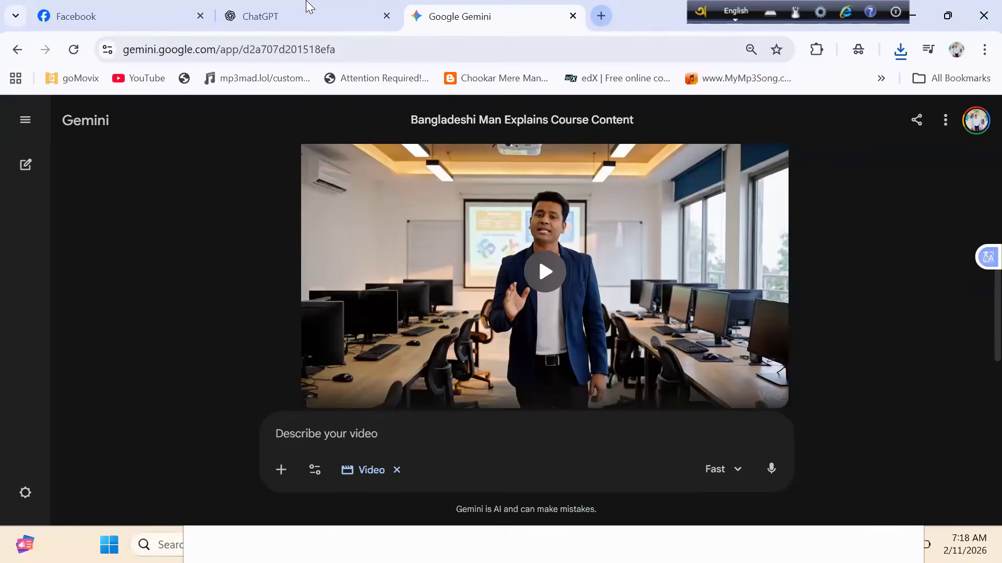
- Find 123apps with a Google search in a new browser tab and create a new project in its Video Editor
{"action": "key", "text": "ctrl+t"}
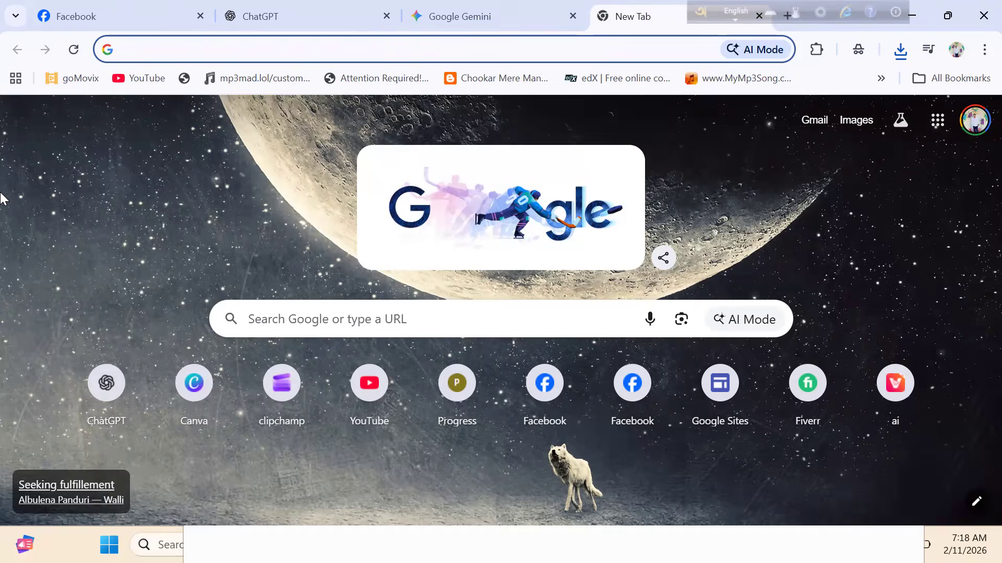
{"action": "type", "text": "123"}
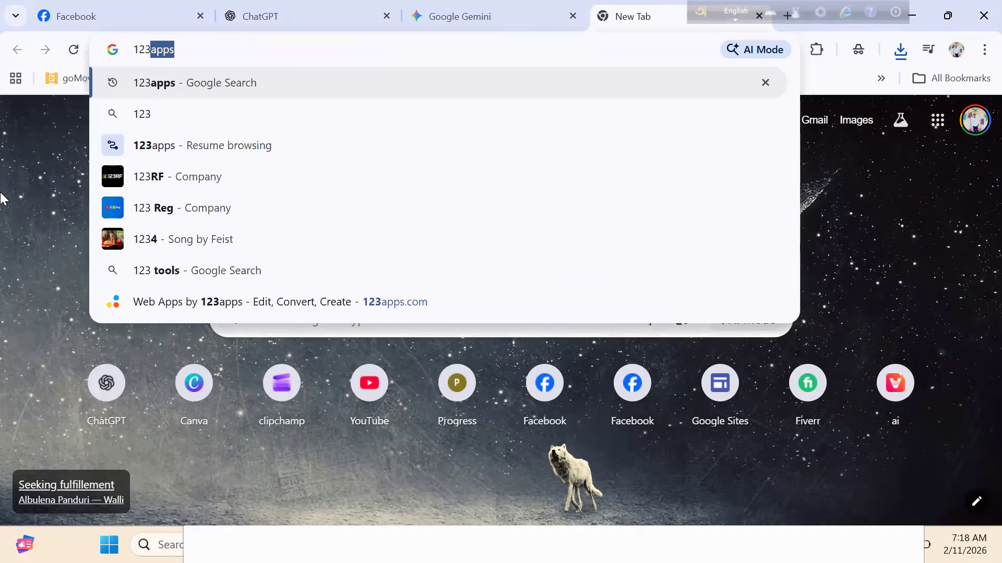
{"action": "key", "text": "Return"}
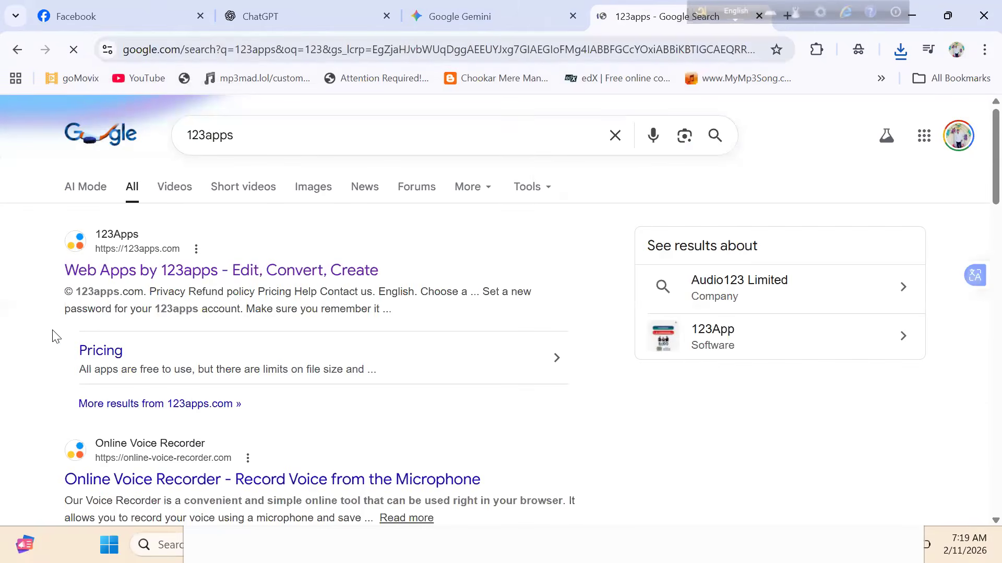
{"action": "left_click", "coordinate": [218, 276]}
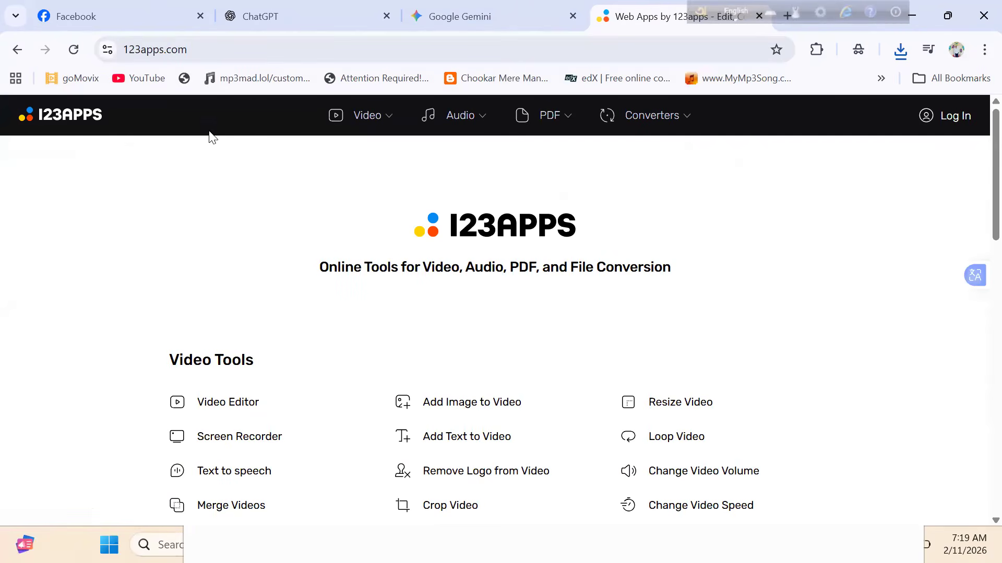
{"action": "left_click", "coordinate": [259, 402]}
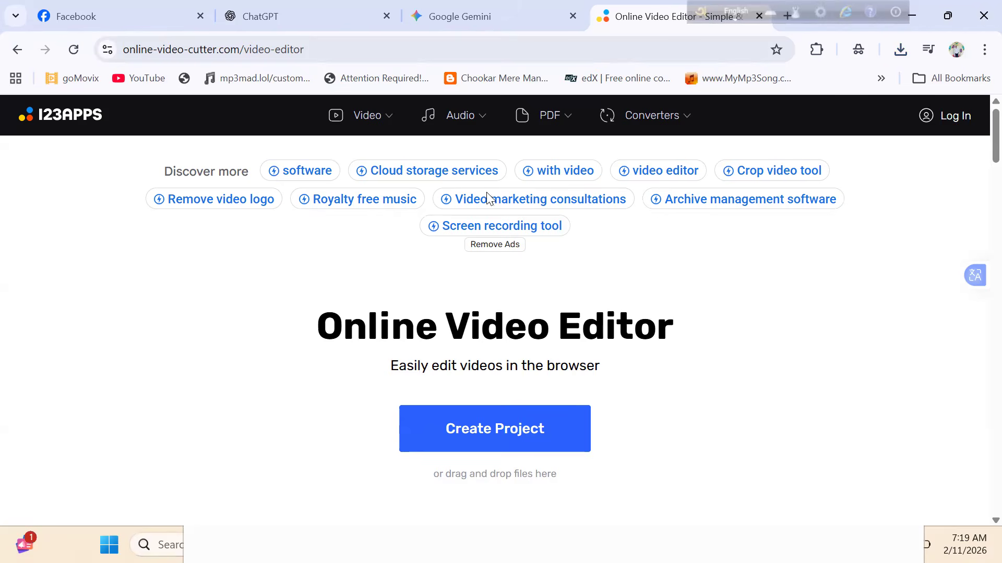
{"action": "left_click", "coordinate": [484, 430]}
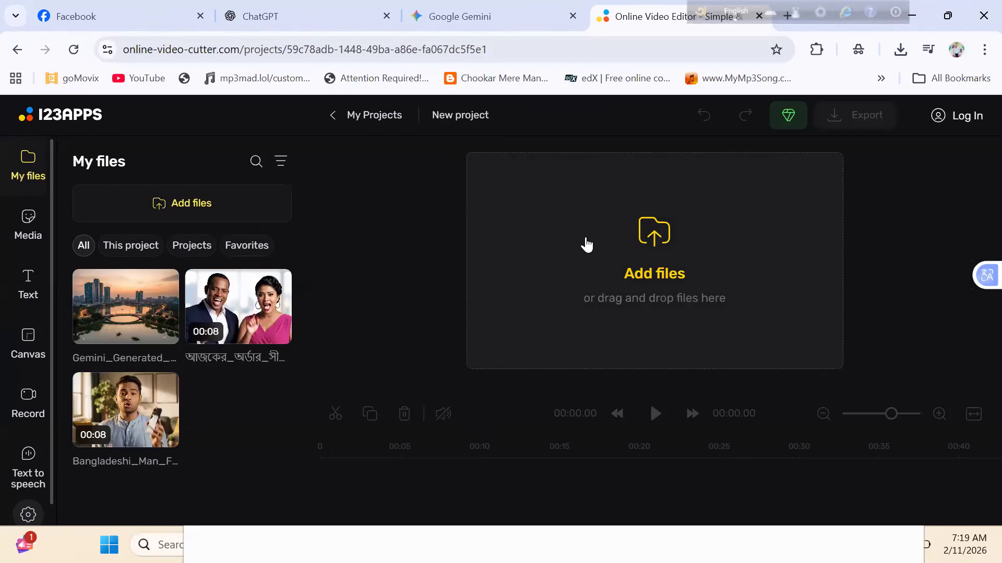
- Add the Bangladeshi_Man_Filming_Ad video from the Downloads folder to the new project
{"action": "left_click", "coordinate": [531, 253]}
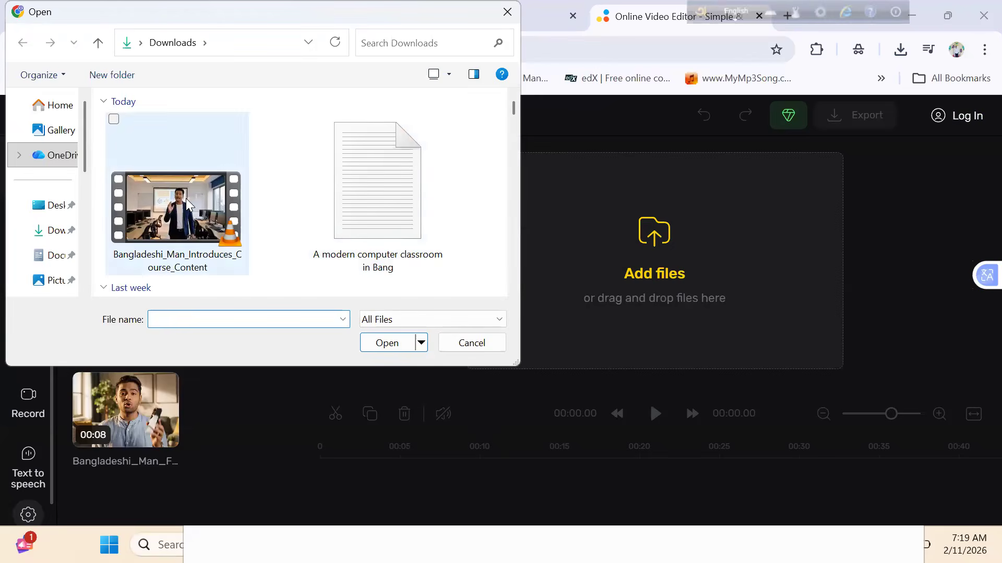
{"action": "left_click", "coordinate": [187, 203]}
{"action": "left_click", "coordinate": [513, 120]}
{"action": "left_click", "coordinate": [513, 120]}
{"action": "mouse_move", "coordinate": [513, 120]}
{"action": "left_mouse_down"}
{"action": "mouse_move", "coordinate": [513, 147]}
{"action": "mouse_move", "coordinate": [516, 133]}
{"action": "left_mouse_up"}
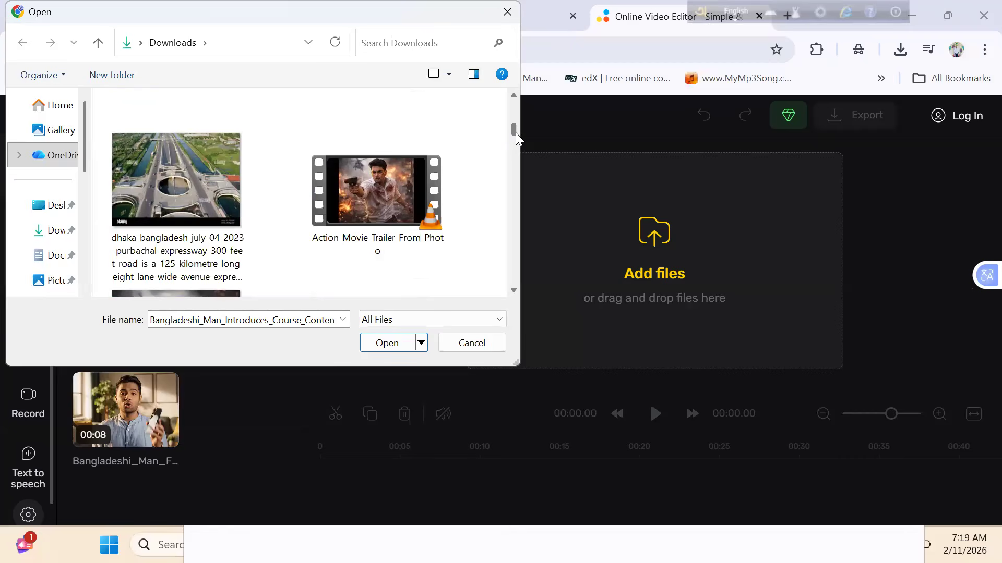
{"action": "left_click", "coordinate": [412, 202]}
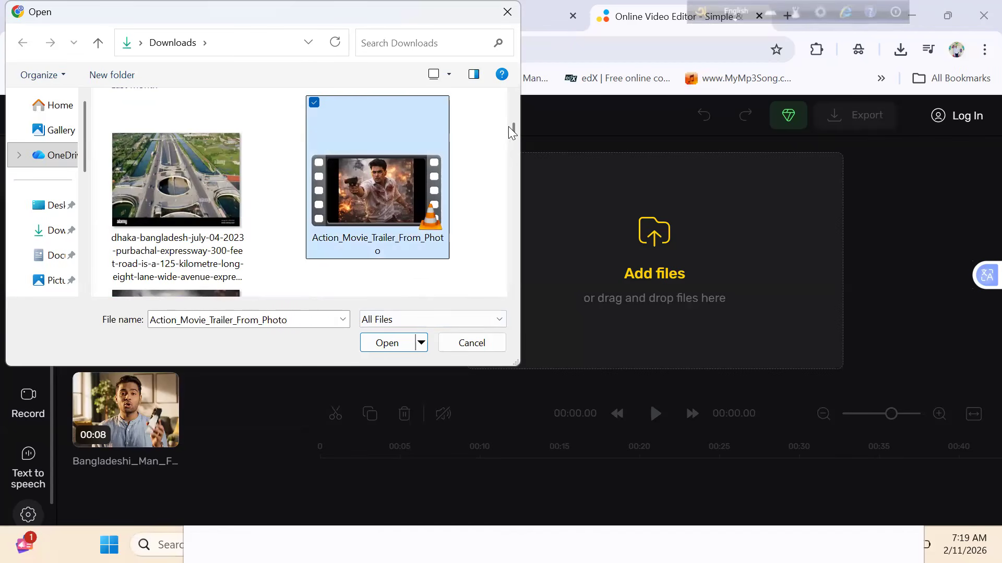
{"action": "left_click_drag", "start_coordinate": [511, 129], "coordinate": [512, 123]}
{"action": "left_click", "coordinate": [381, 120]}
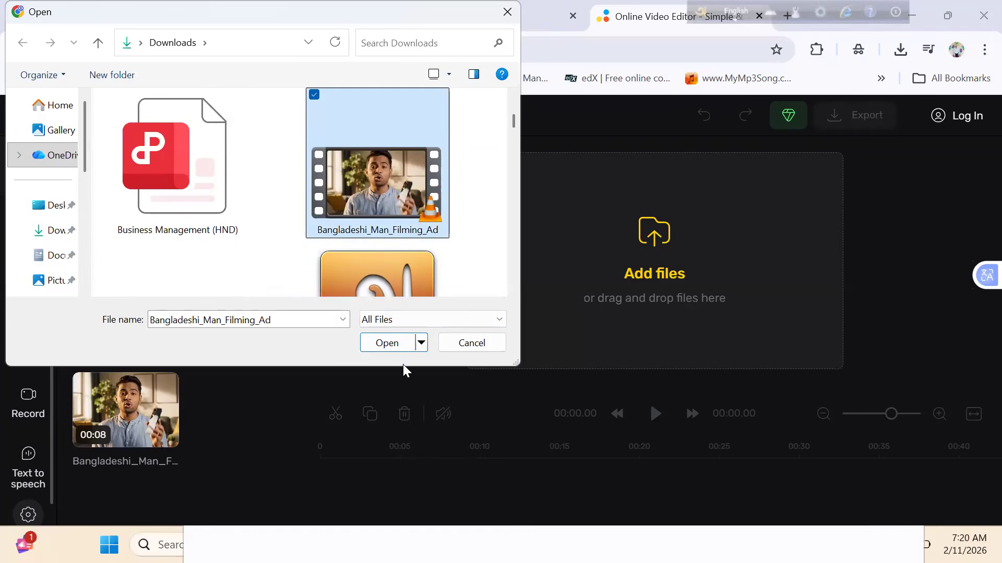
{"action": "left_click", "coordinate": [394, 347]}
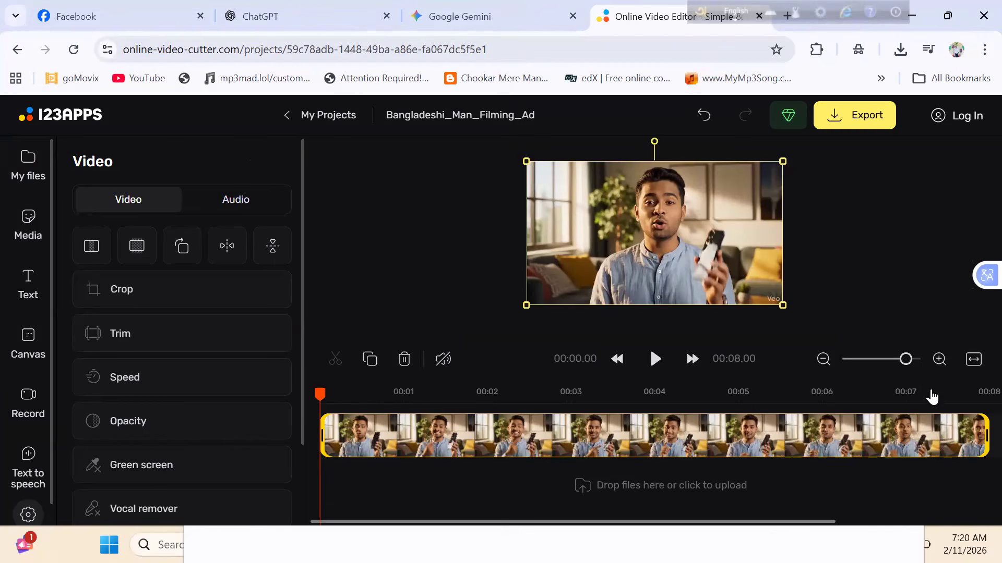
- Add the Bangladeshi_Man_Introduces_Course_Content video from Downloads as the second clip, behind the filming ad on the timeline
{"action": "left_click", "coordinate": [894, 359]}
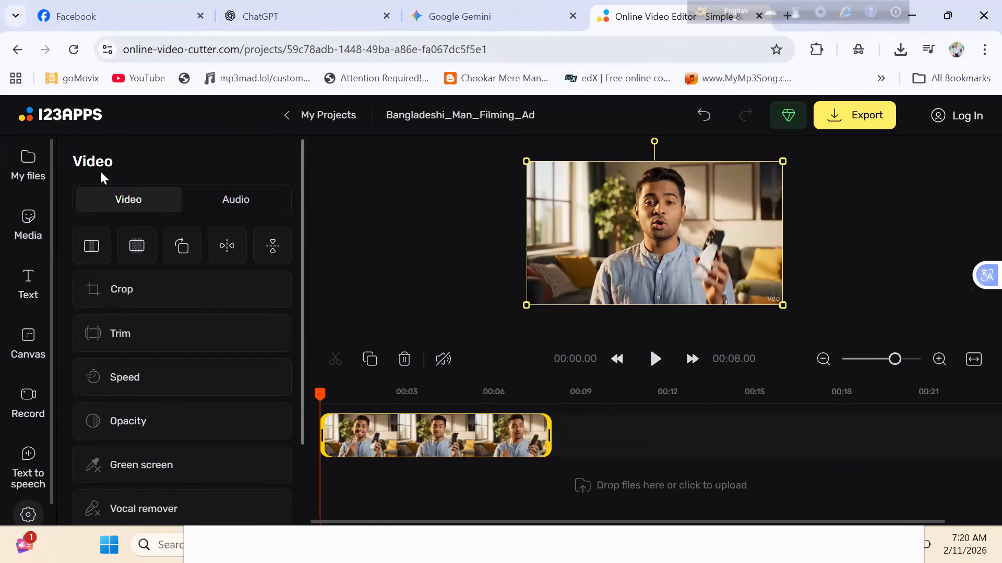
{"action": "left_click", "coordinate": [31, 167]}
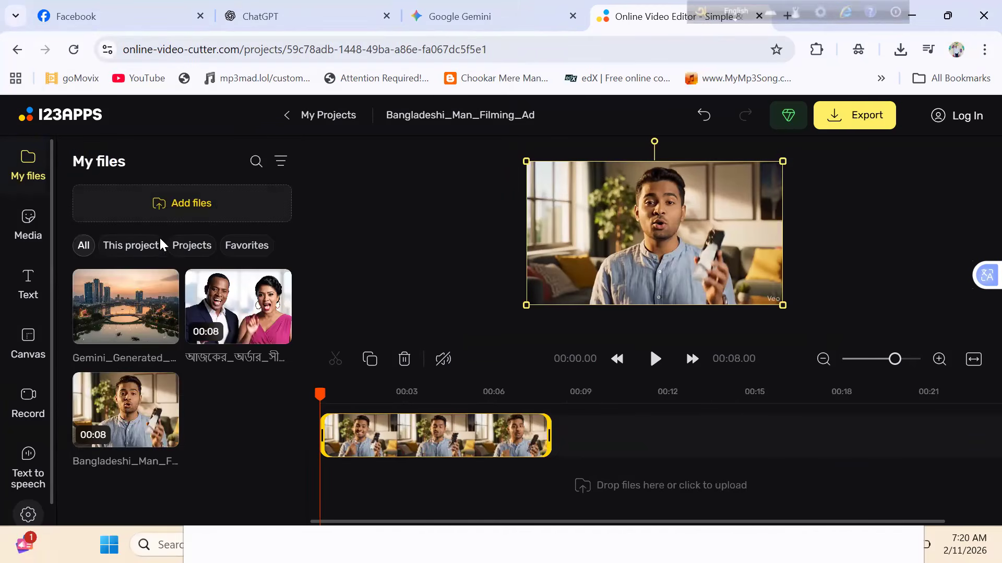
{"action": "left_click", "coordinate": [219, 198]}
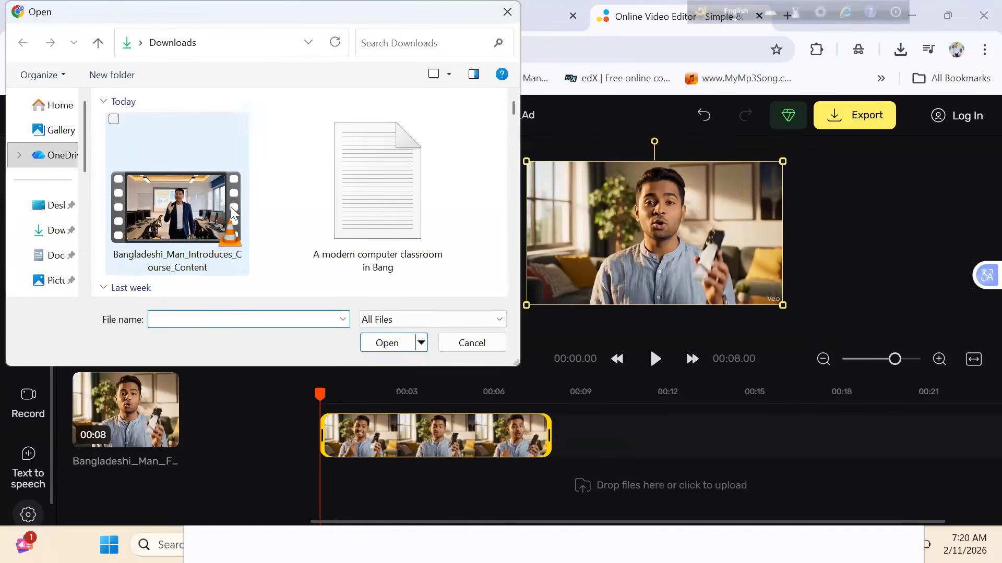
{"action": "left_click", "coordinate": [203, 190]}
{"action": "left_click", "coordinate": [382, 348]}
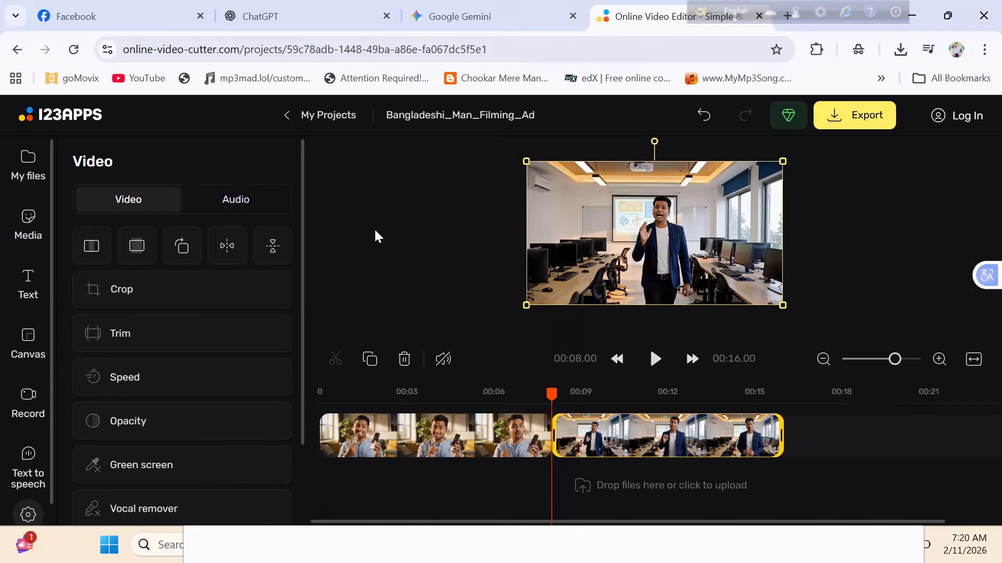
- Preview the classroom clip on the timeline from about 8.9 s and pause it at about 13.6 s
{"action": "left_click", "coordinate": [407, 442]}
{"action": "left_click", "coordinate": [580, 446]}
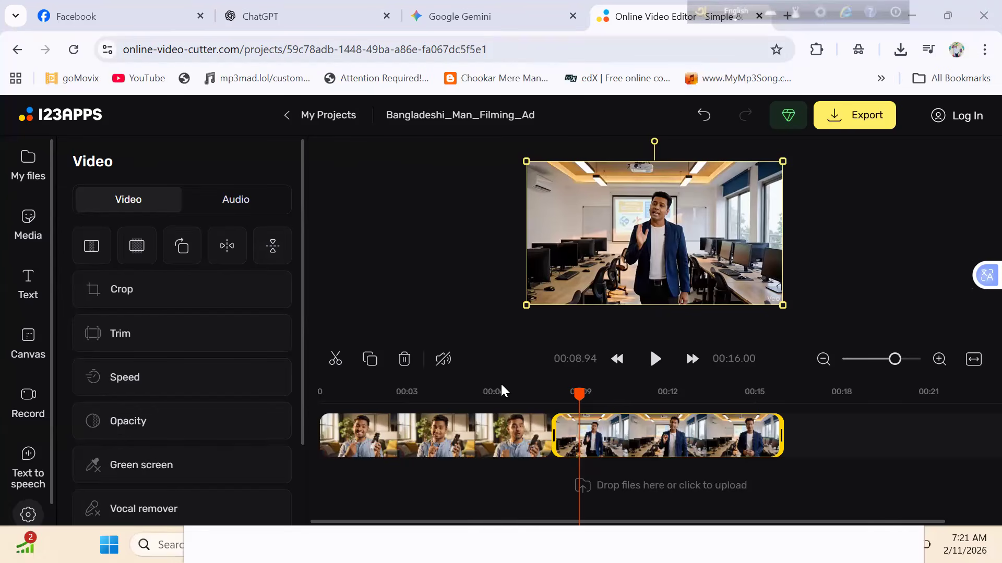
{"action": "left_click", "coordinate": [656, 359]}
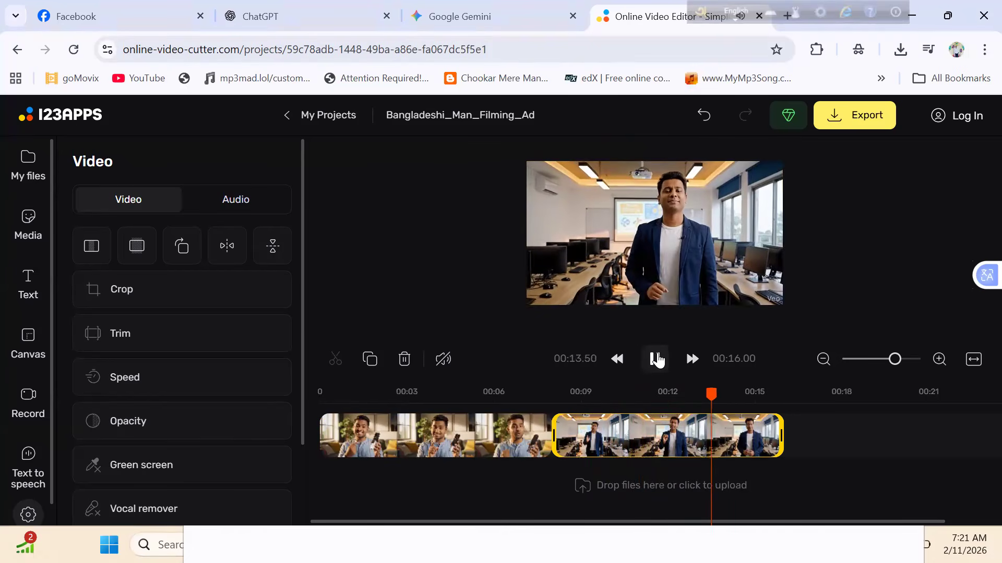
{"action": "left_click", "coordinate": [656, 359]}
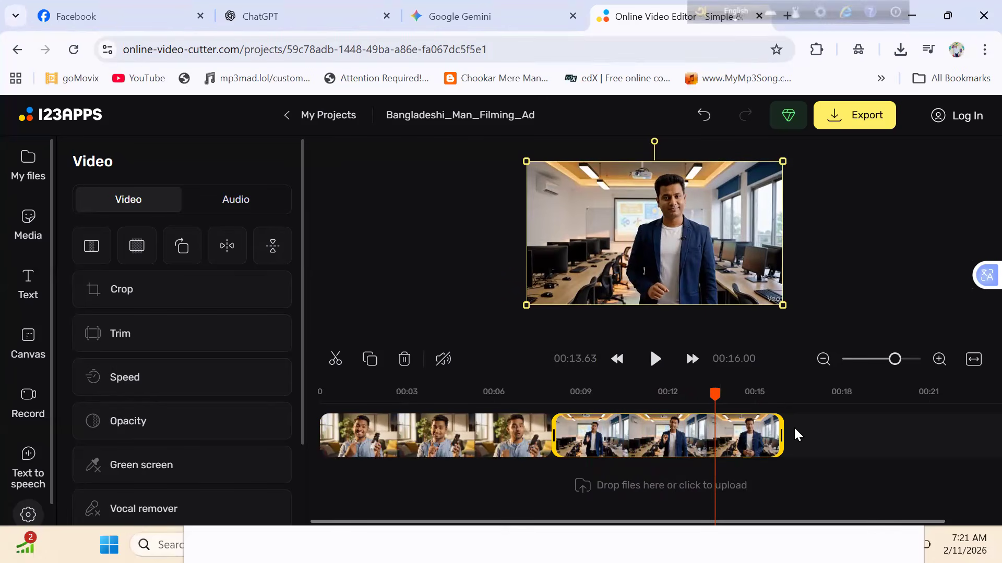
- Split the classroom clip on the timeline at 13.62 seconds
{"action": "mouse_move", "coordinate": [781, 435]}
{"action": "left_mouse_down"}
{"action": "mouse_move", "coordinate": [711, 442]}
{"action": "mouse_move", "coordinate": [800, 432]}
{"action": "left_mouse_up"}
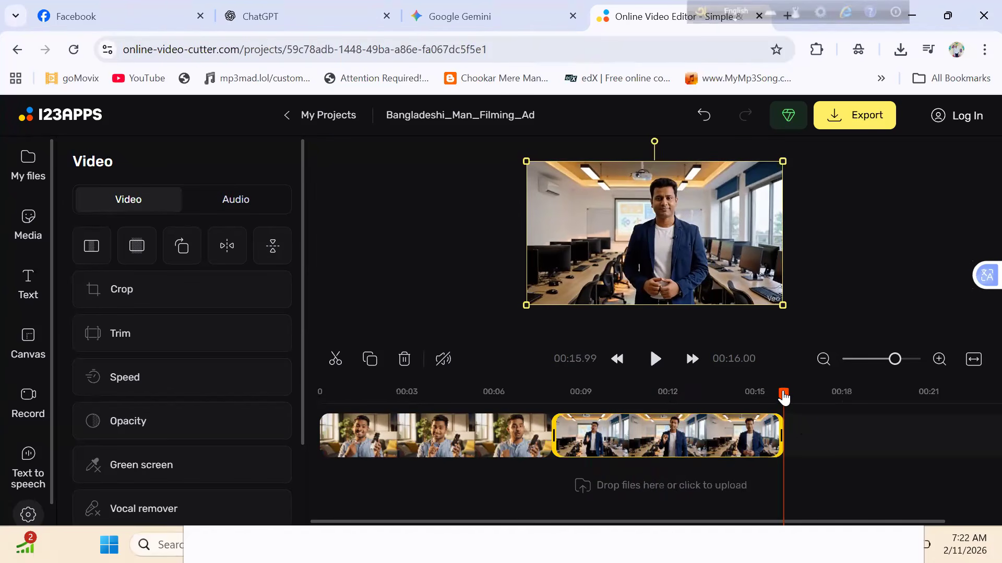
{"action": "left_click_drag", "start_coordinate": [784, 397], "coordinate": [717, 398]}
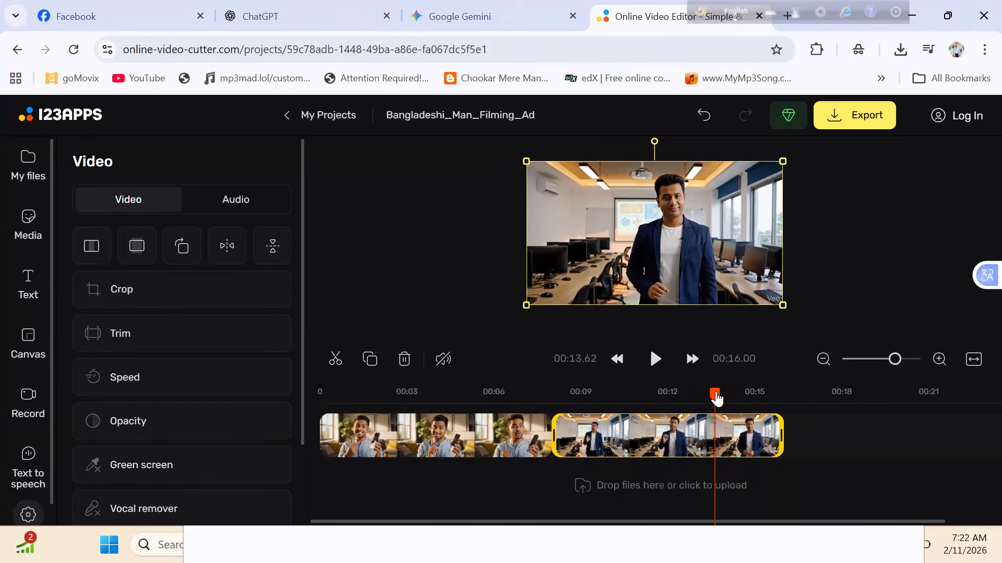
{"action": "left_click", "coordinate": [344, 361]}
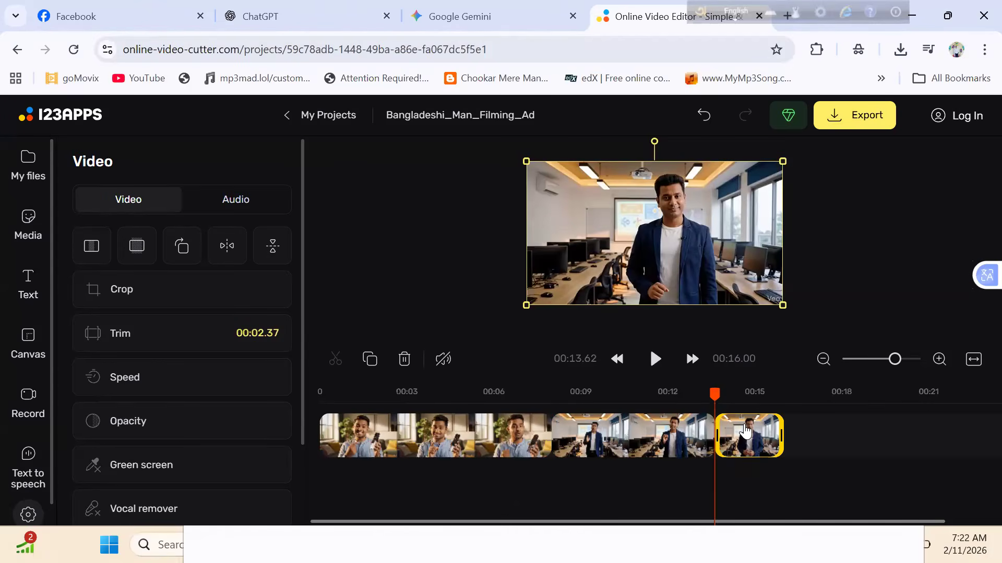
- Delete the closing piece of the split classroom clip and undo the deletion
{"action": "left_click", "coordinate": [405, 359]}
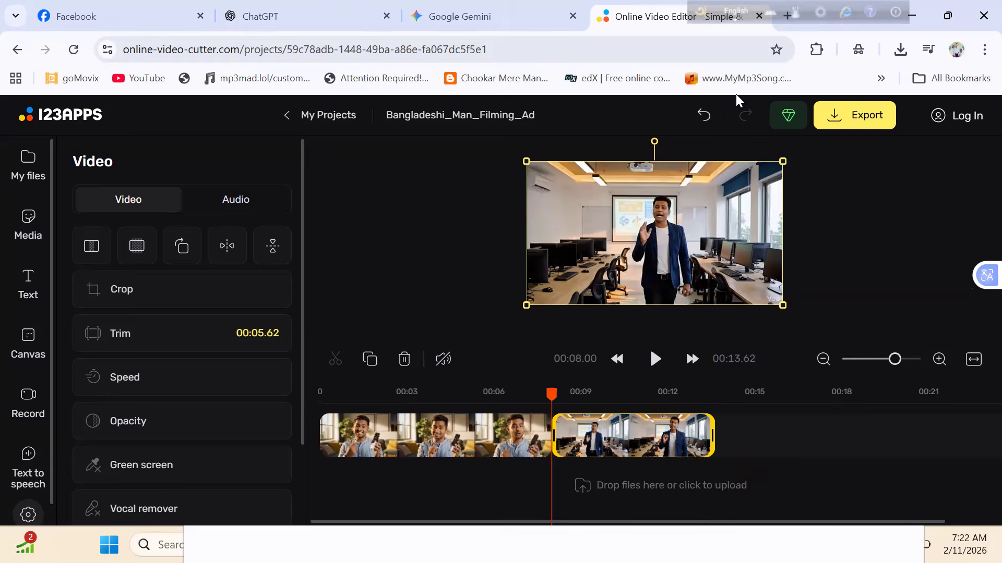
{"action": "left_click", "coordinate": [705, 116]}
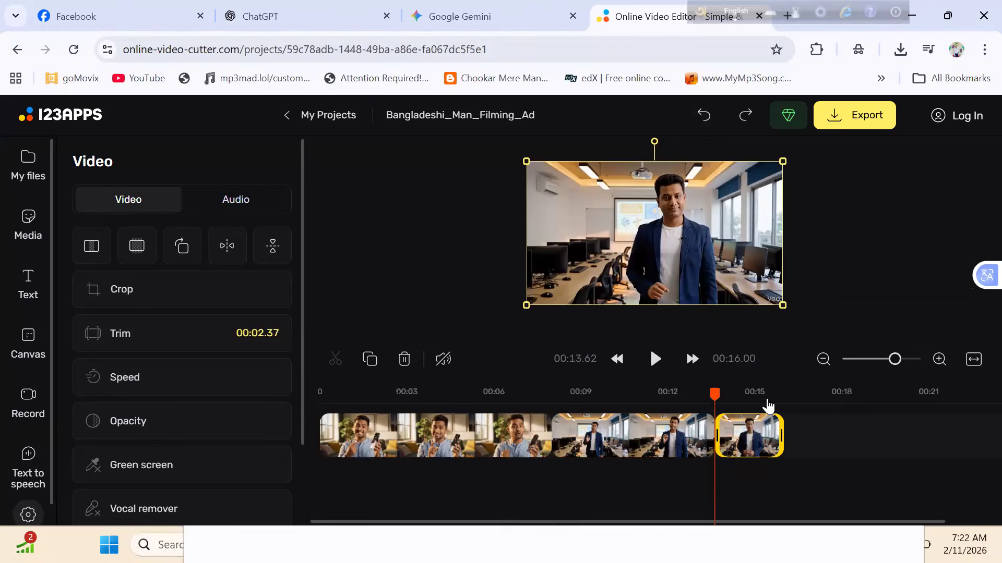
{"action": "left_click", "coordinate": [664, 435]}
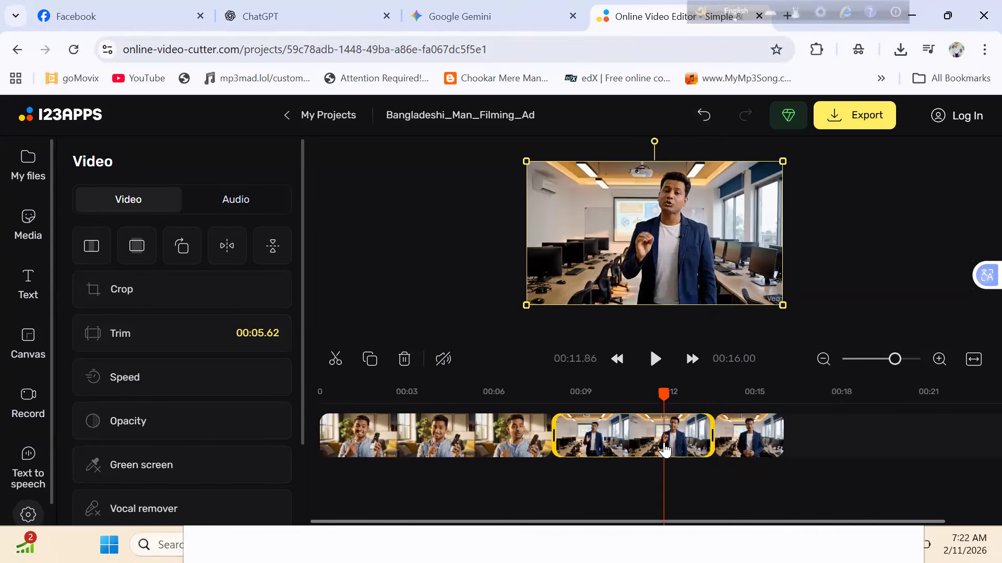
{"action": "left_click", "coordinate": [705, 122]}
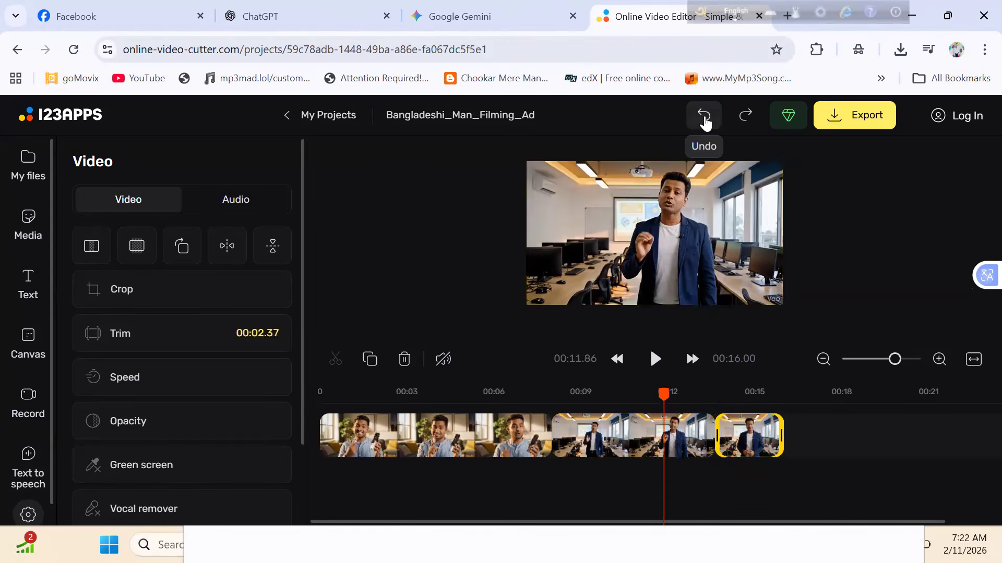
- Delete the first piece of the split classroom clip and undo that deletion as well
{"action": "left_click", "coordinate": [658, 437]}
{"action": "left_click", "coordinate": [406, 359]}
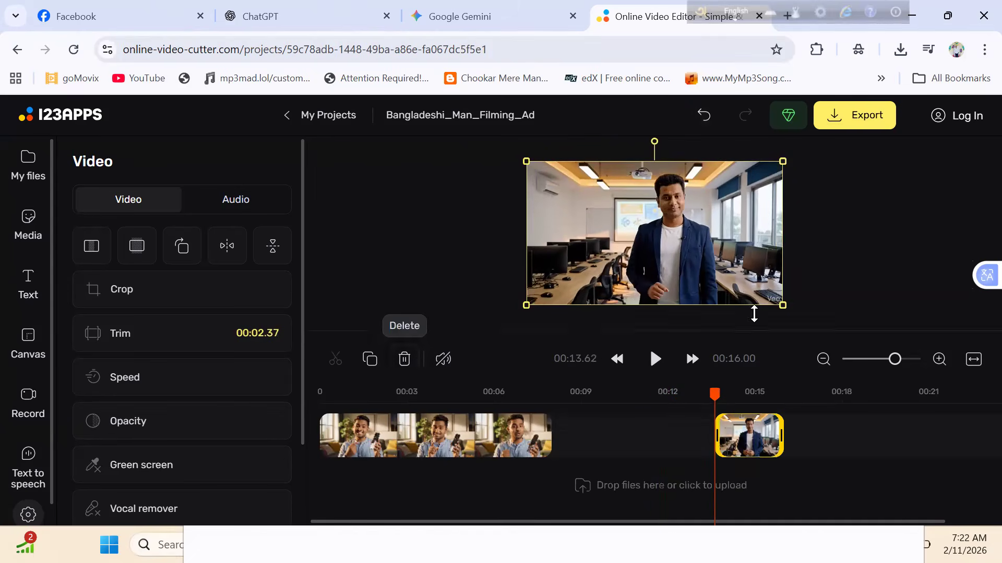
{"action": "left_click", "coordinate": [709, 125]}
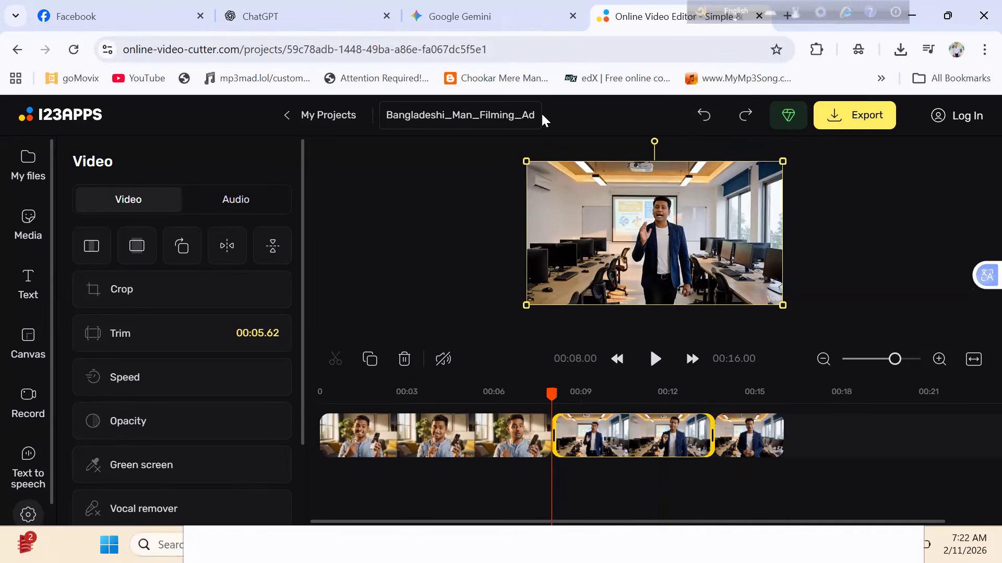
- Undo the split of the classroom clip on the timeline
{"action": "left_click", "coordinate": [715, 112]}
{"action": "left_click", "coordinate": [713, 114]}
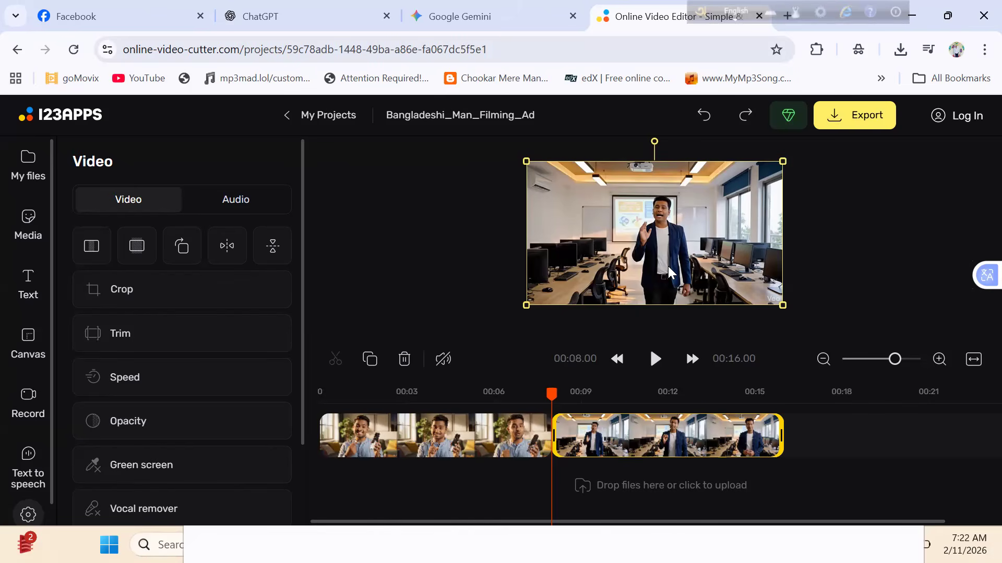
{"action": "left_click", "coordinate": [409, 447]}
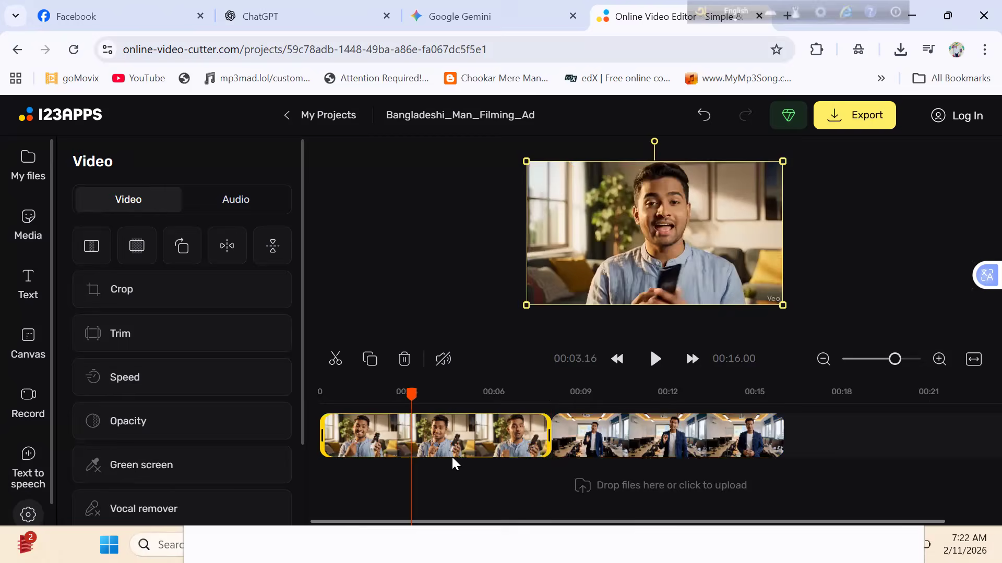
{"action": "left_click", "coordinate": [554, 430]}
{"action": "left_click", "coordinate": [554, 430]}
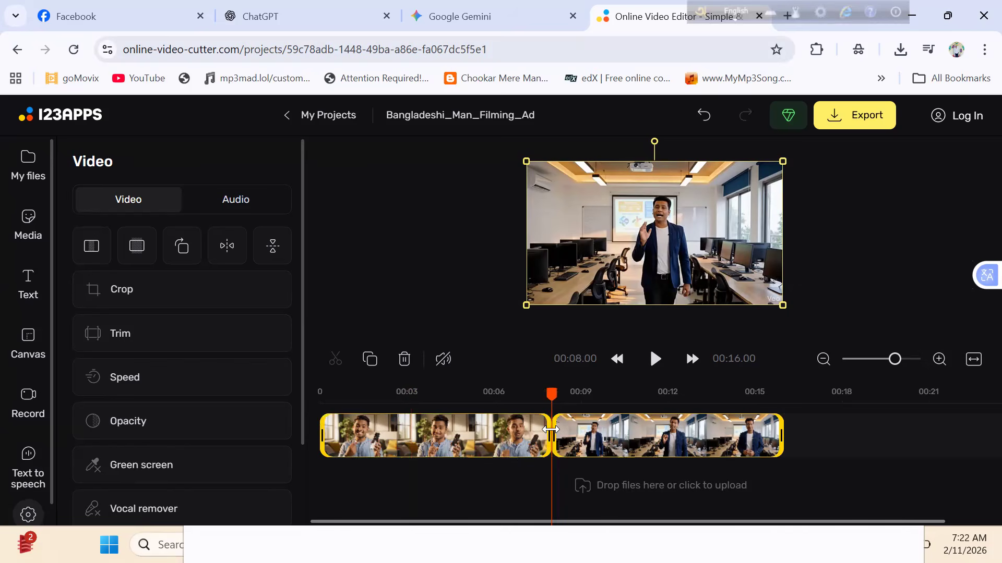
{"action": "left_click", "coordinate": [825, 439]}
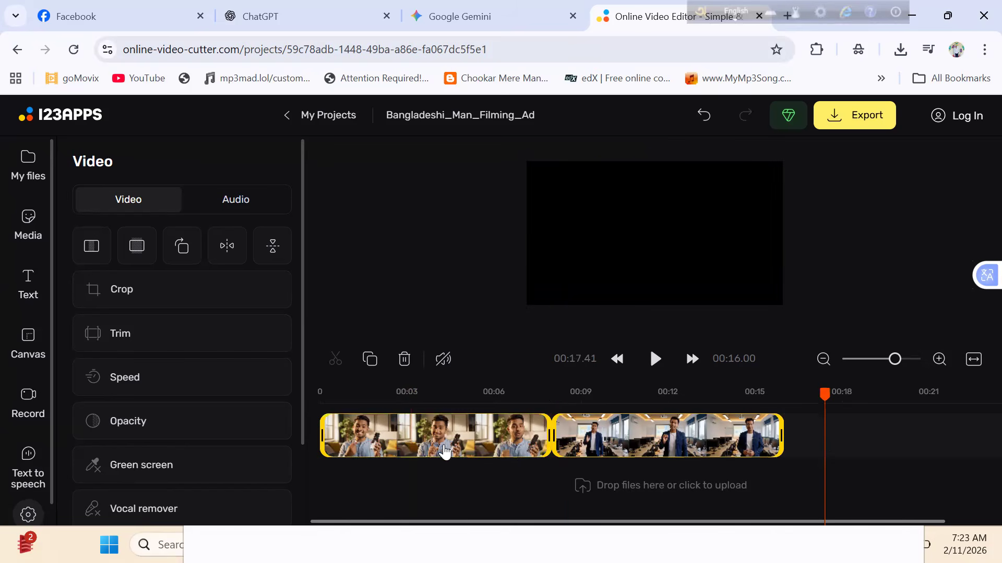
- Enlarge the first clip in the preview until its Veo watermark falls outside the lower-right corner of the frame
{"action": "left_click", "coordinate": [408, 444]}
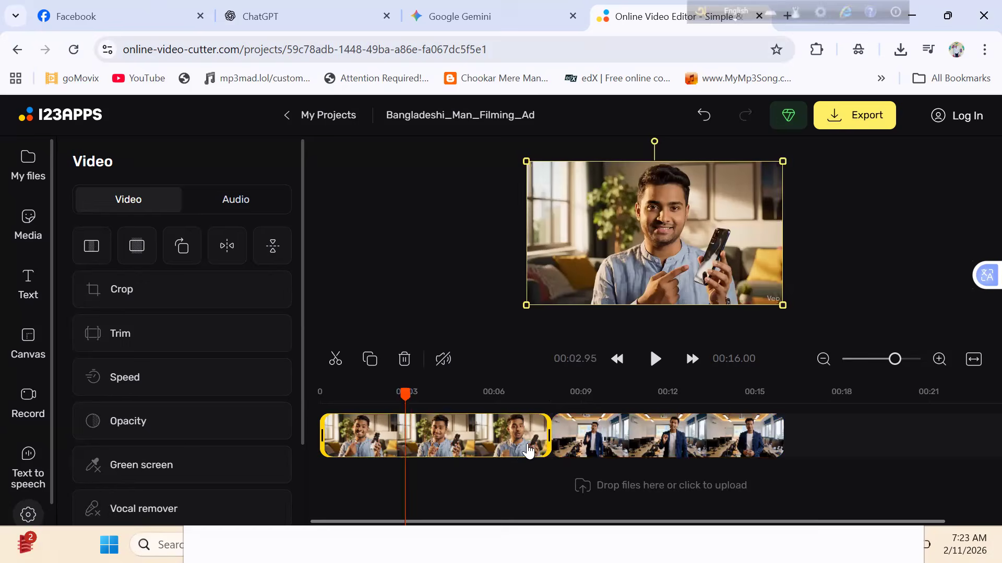
{"action": "right_click", "coordinate": [782, 304]}
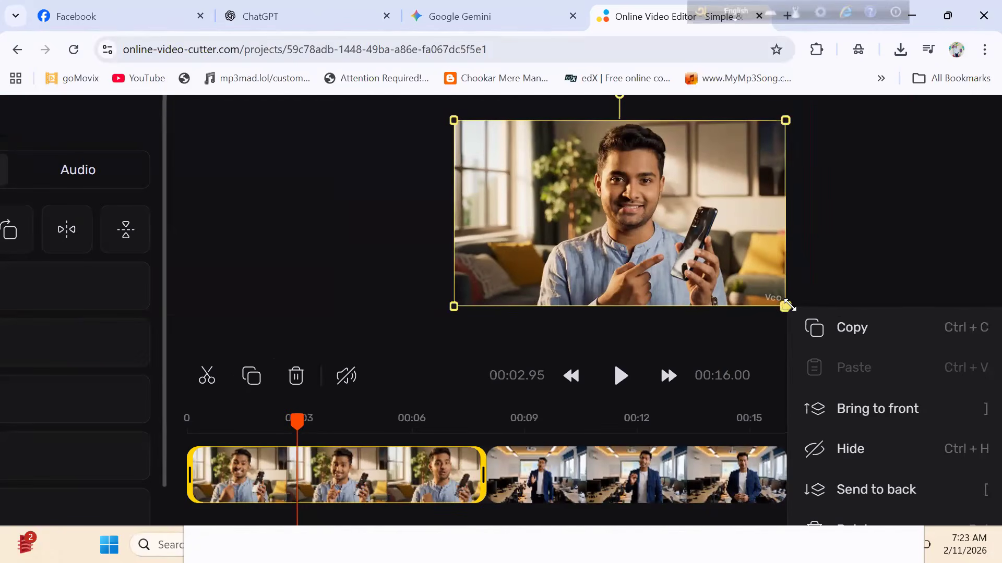
{"action": "left_click_drag", "start_coordinate": [787, 305], "coordinate": [812, 330]}
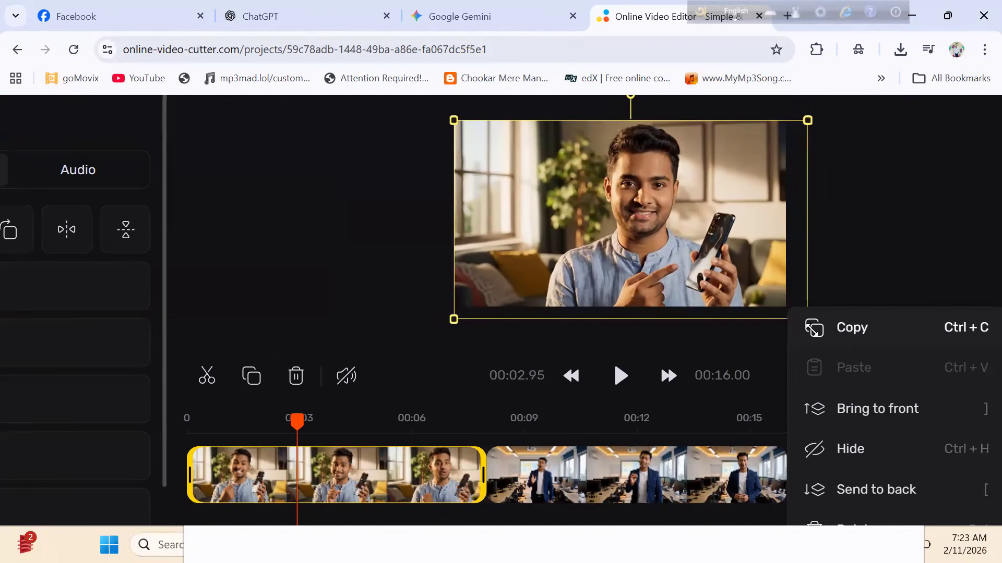
{"action": "left_click", "coordinate": [812, 330]}
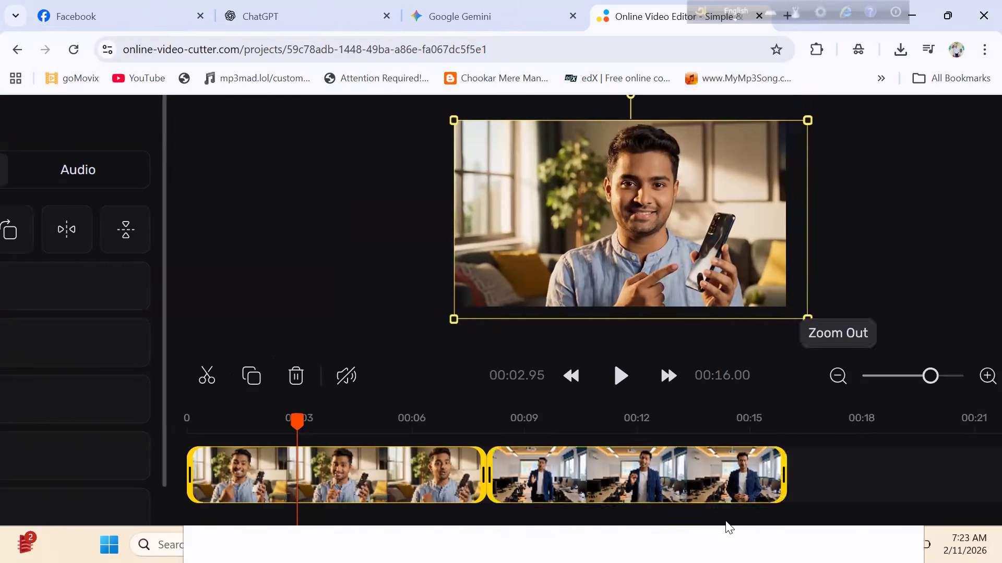
- Enlarge the classroom clip past the lower-right corner of the frame and scale it back to about the frame size
{"action": "left_click", "coordinate": [694, 504]}
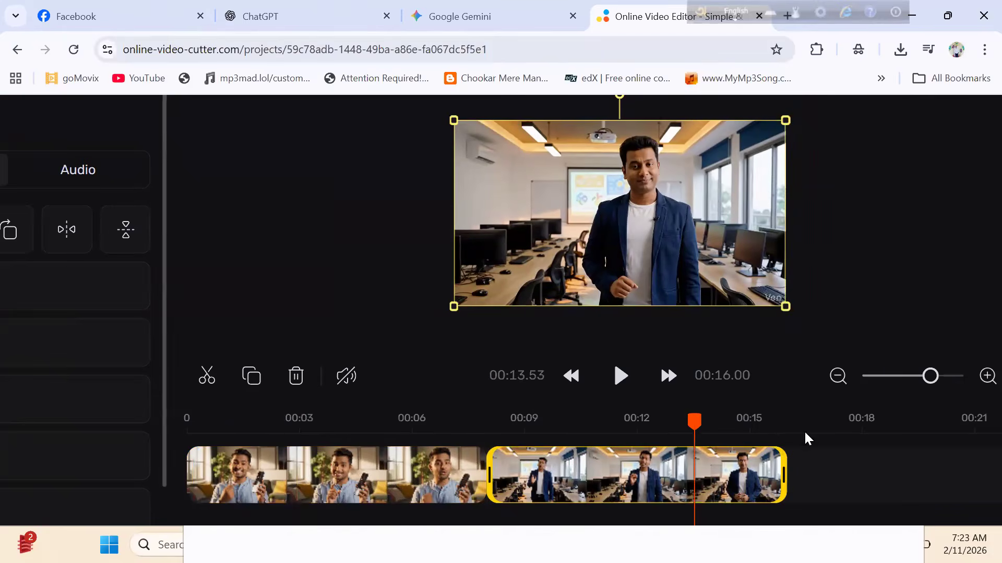
{"action": "left_click_drag", "start_coordinate": [787, 308], "coordinate": [815, 334]}
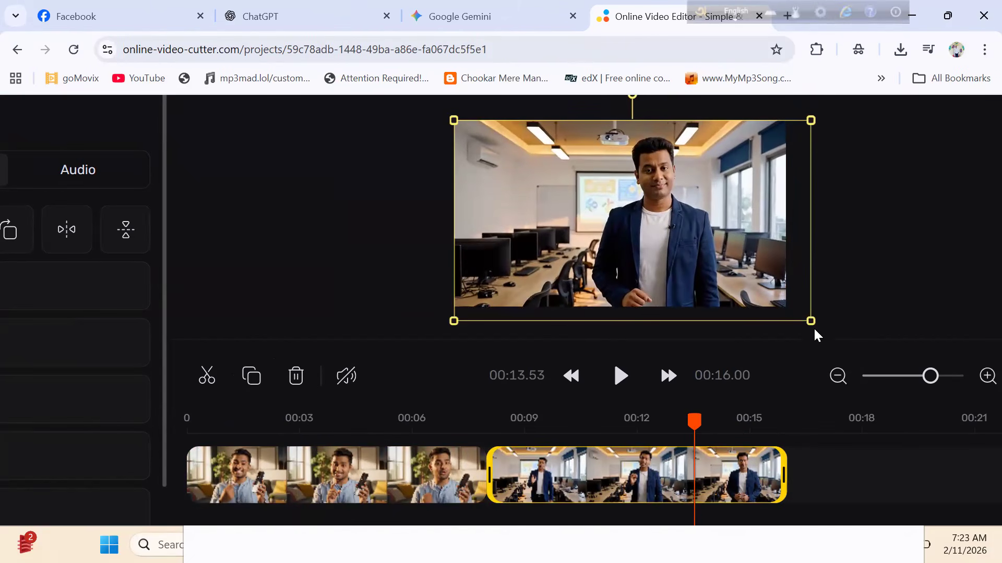
{"action": "left_click_drag", "start_coordinate": [810, 322], "coordinate": [783, 306]}
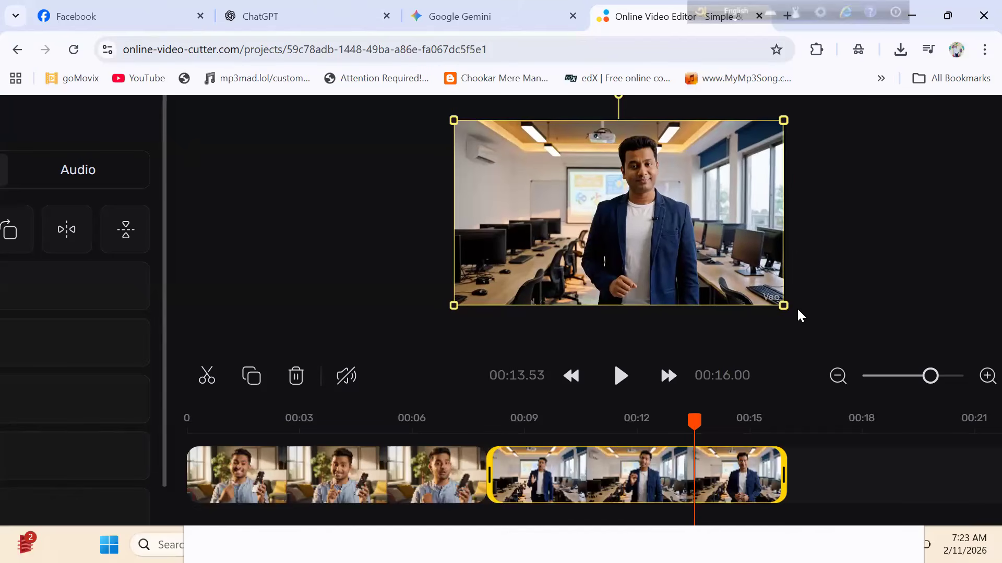
- Scale the first clip back down to about the size of the frame
{"action": "left_click", "coordinate": [450, 466]}
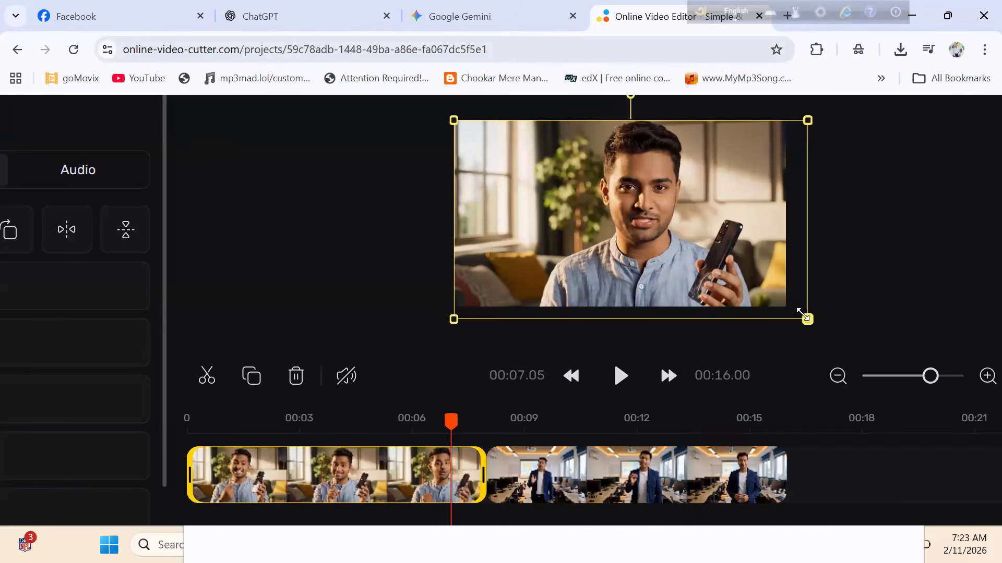
{"action": "left_click", "coordinate": [788, 309]}
{"action": "left_click", "coordinate": [771, 298]}
{"action": "left_click_drag", "start_coordinate": [807, 320], "coordinate": [788, 308]}
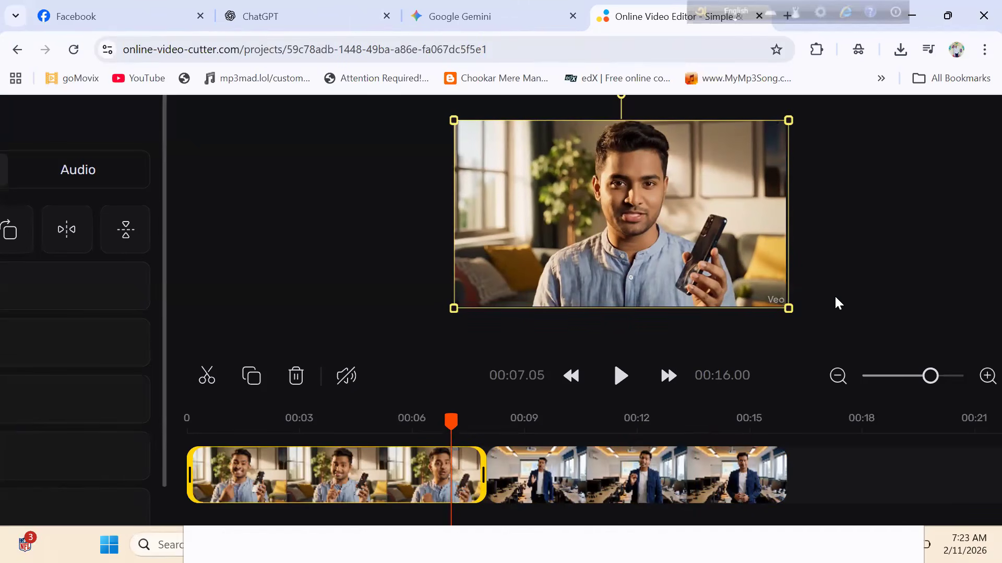
{"action": "scroll", "coordinate": [834, 297], "scroll_direction": "down", "scroll_amount": 3}
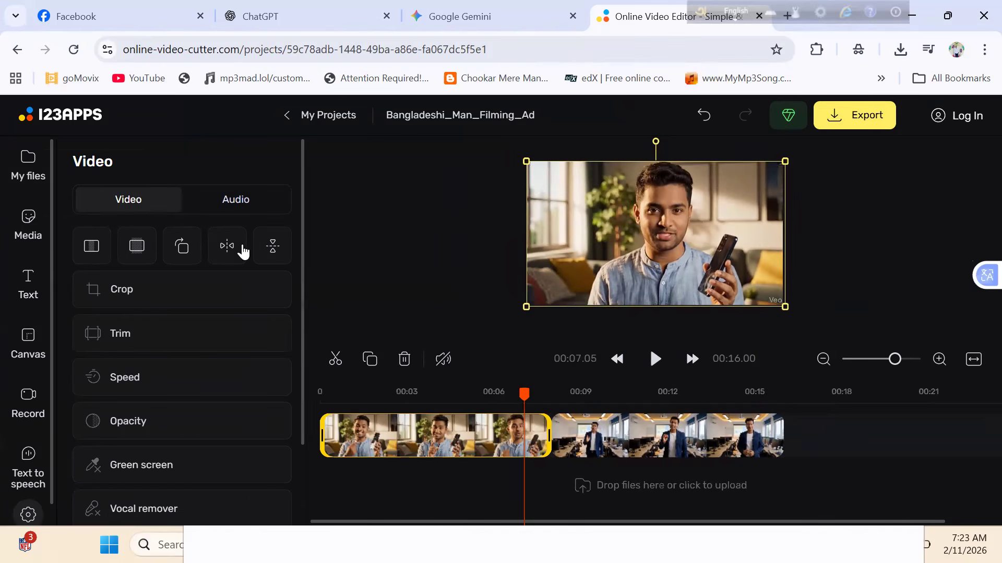
- Upload the Untitled - Made with FlexClip file from the Downloads folder to the project files
{"action": "left_click", "coordinate": [45, 165]}
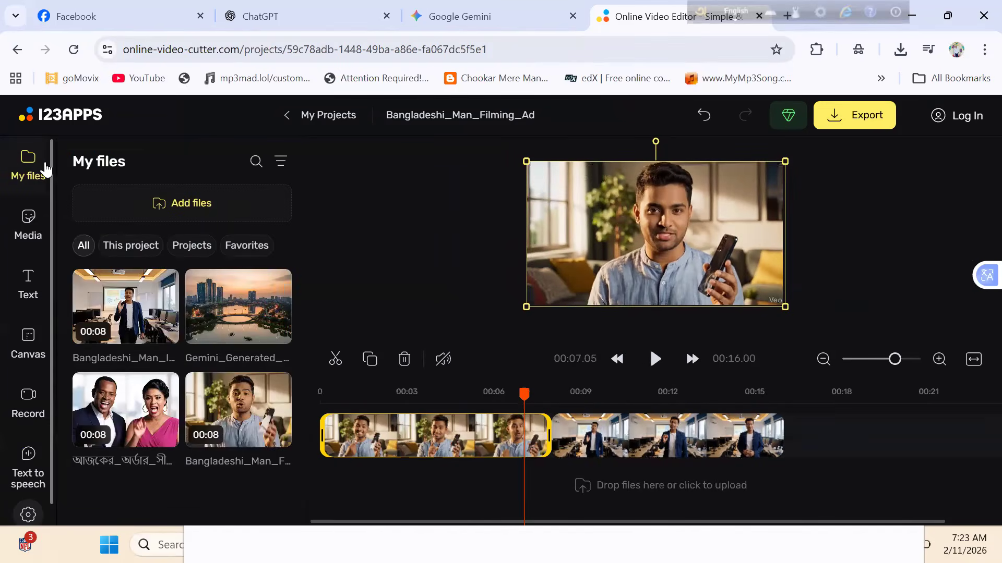
{"action": "left_click", "coordinate": [163, 193]}
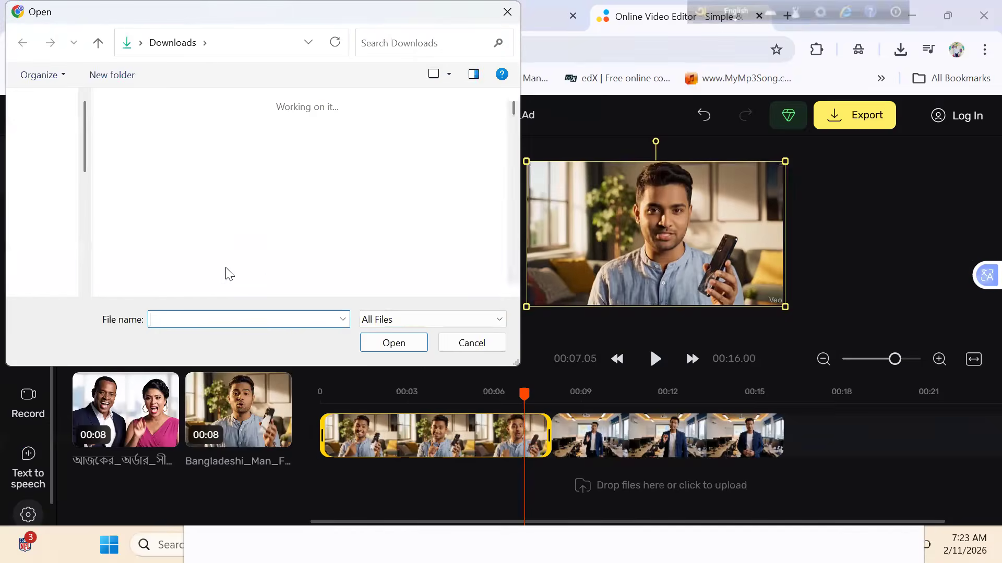
{"action": "scroll", "coordinate": [511, 103], "scroll_direction": "down", "scroll_amount": 5}
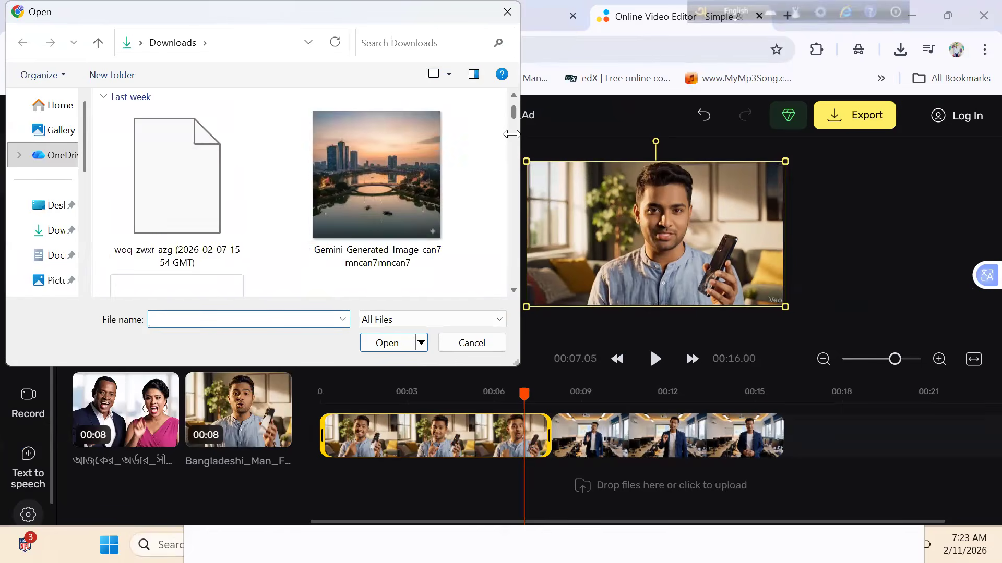
{"action": "scroll", "coordinate": [512, 157], "scroll_direction": "down", "scroll_amount": 10}
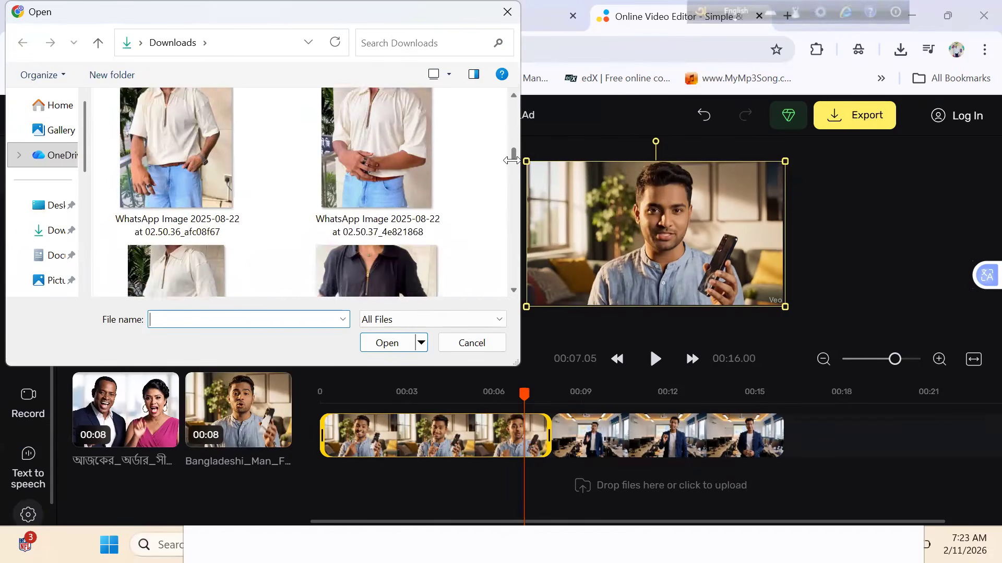
{"action": "scroll", "coordinate": [511, 166], "scroll_direction": "down", "scroll_amount": 6}
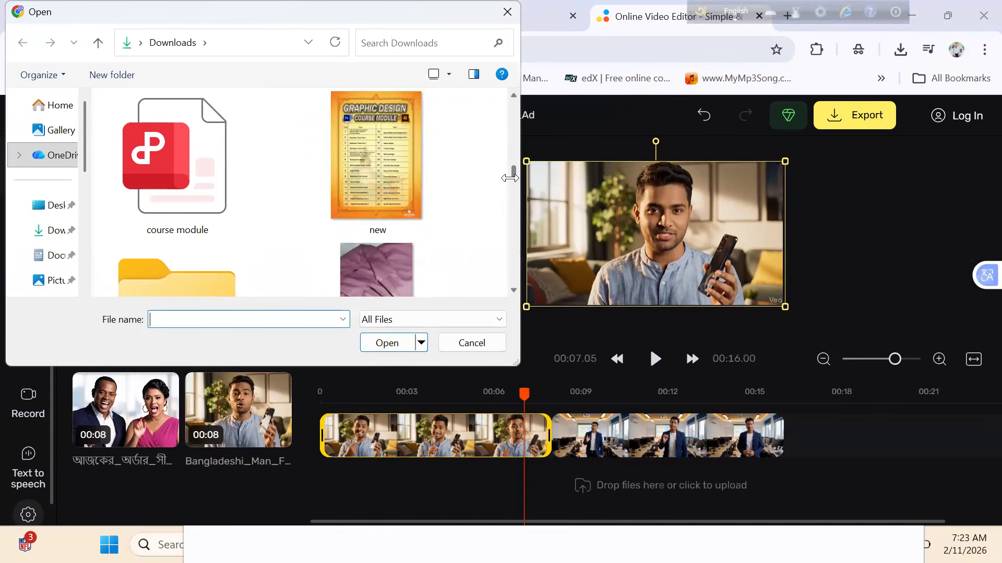
{"action": "scroll", "coordinate": [510, 165], "scroll_direction": "up", "scroll_amount": 5}
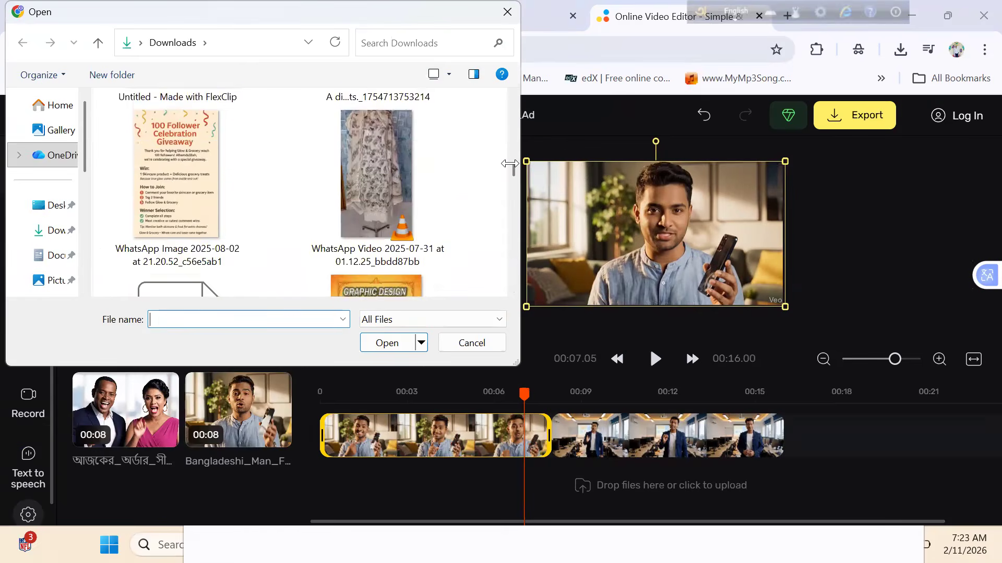
{"action": "left_click", "coordinate": [176, 206]}
{"action": "left_click", "coordinate": [387, 342]}
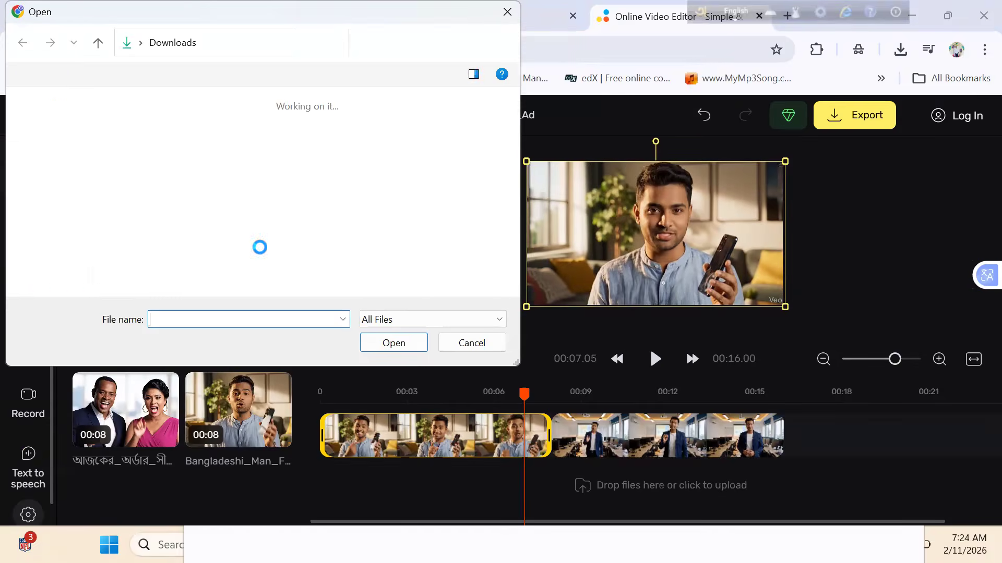
- Choose the Blue and Purple Modern Illustrative Marketing Agency Logo file from Downloads for upload
{"action": "left_click_drag", "start_coordinate": [510, 112], "coordinate": [521, 140]}
{"action": "left_click", "coordinate": [386, 249]}
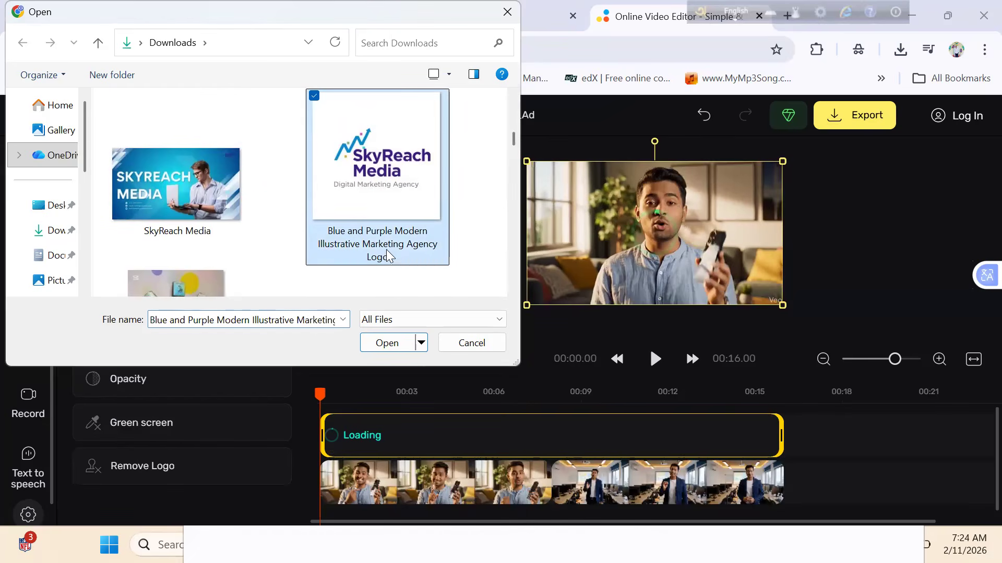
{"action": "left_click", "coordinate": [396, 339]}
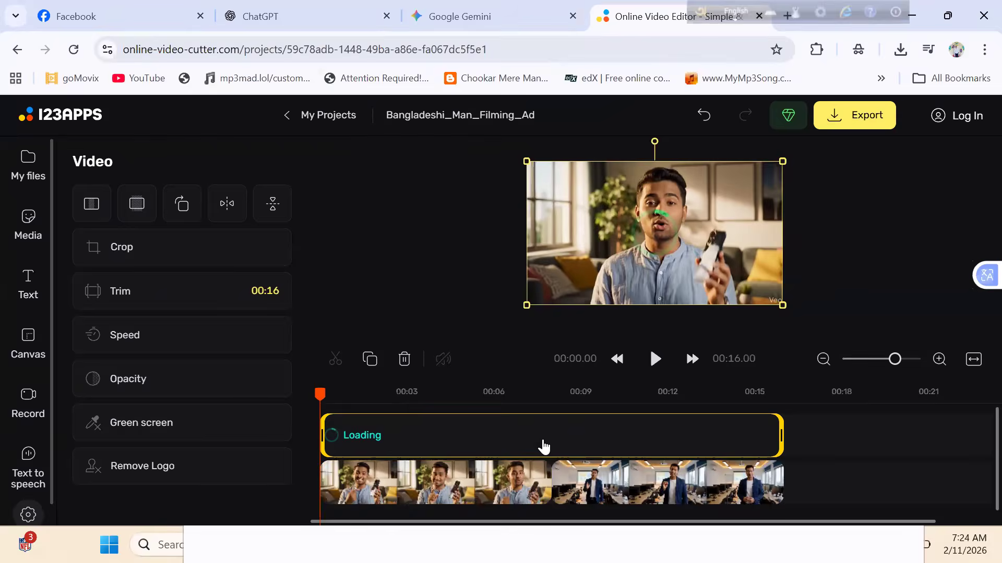
- Add the Gemini_Generated city skyline image over the clips and shrink it onto the Veo watermark in the frame's lower-right corner
{"action": "left_click", "coordinate": [26, 166]}
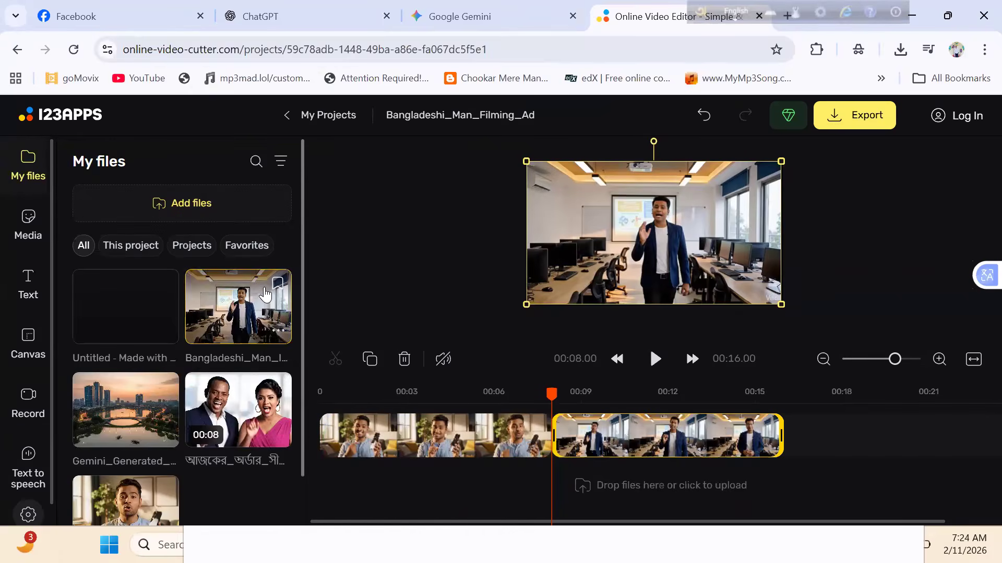
{"action": "left_click", "coordinate": [146, 437]}
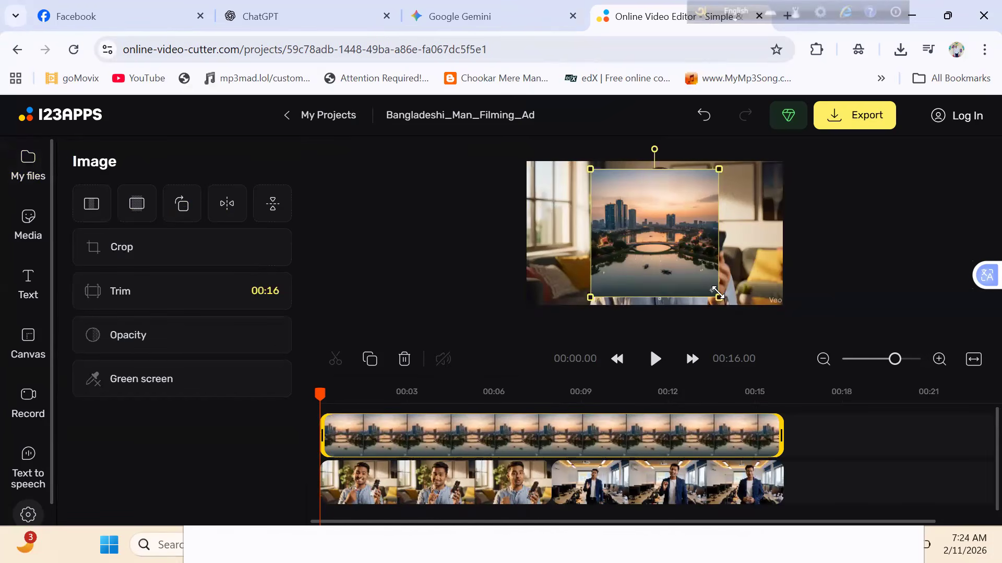
{"action": "left_click_drag", "start_coordinate": [717, 292], "coordinate": [775, 288]}
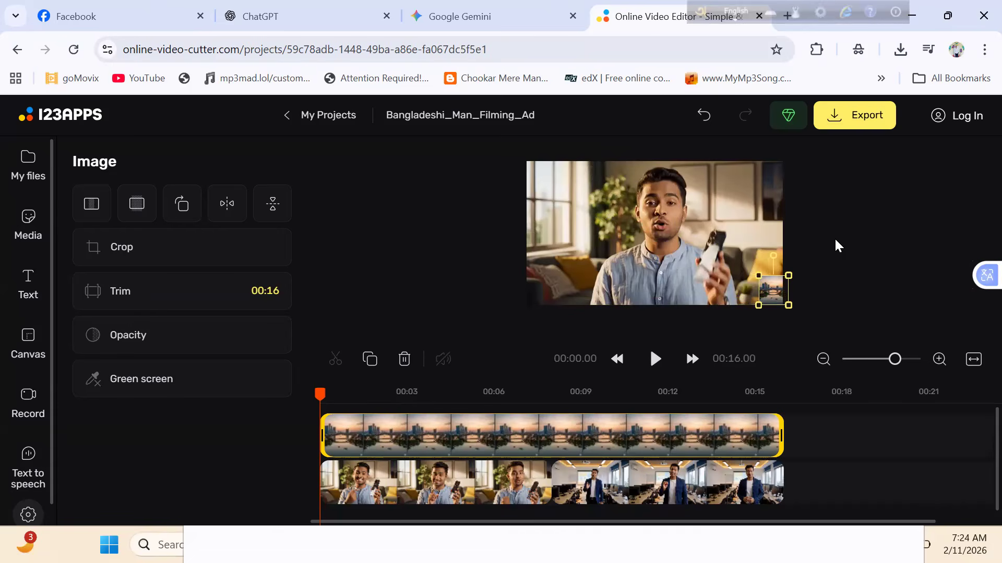
{"action": "left_click", "coordinate": [736, 240]}
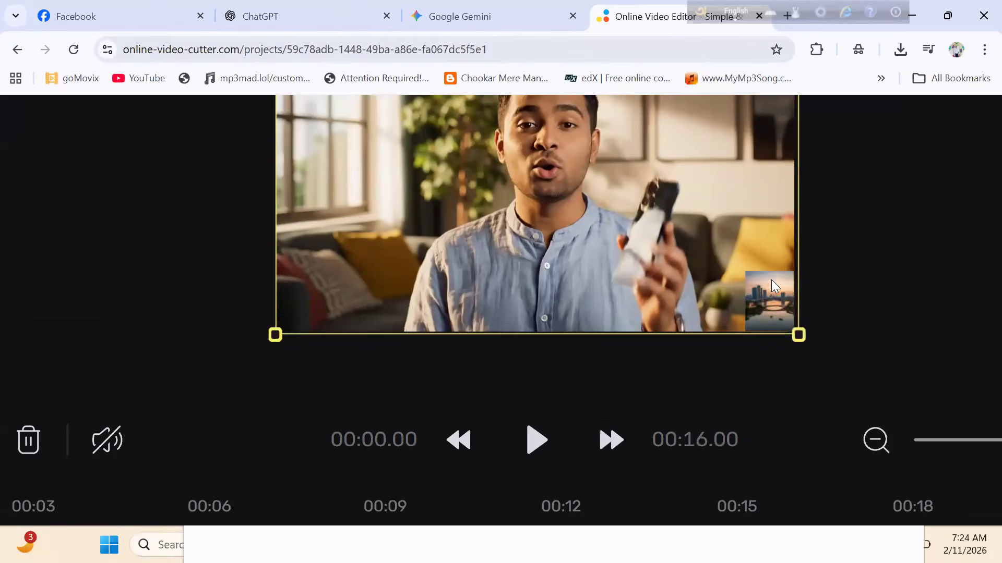
- Enlarge the small skyline image overlay and move it toward the middle of the video frame
{"action": "right_click", "coordinate": [773, 281]}
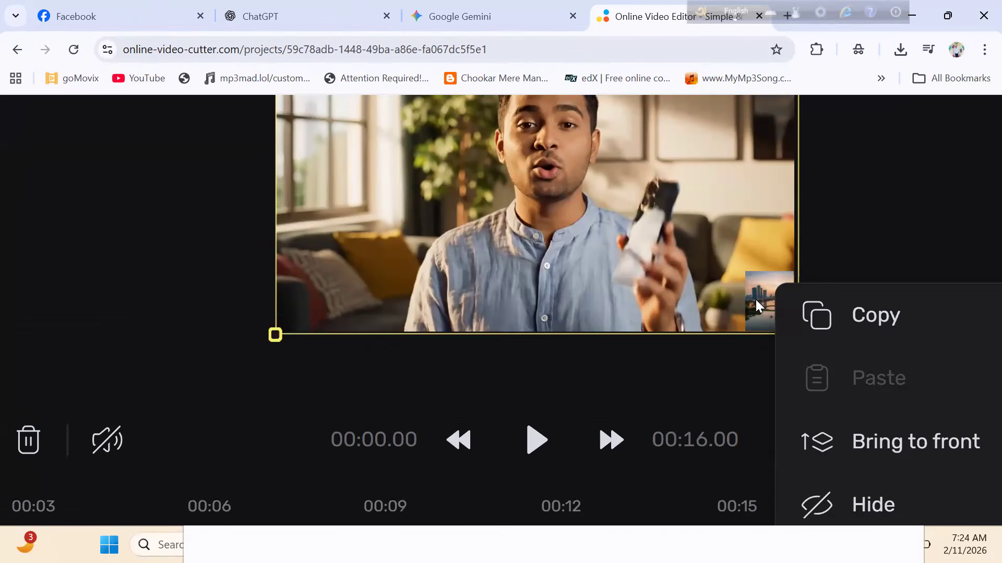
{"action": "left_click", "coordinate": [756, 303]}
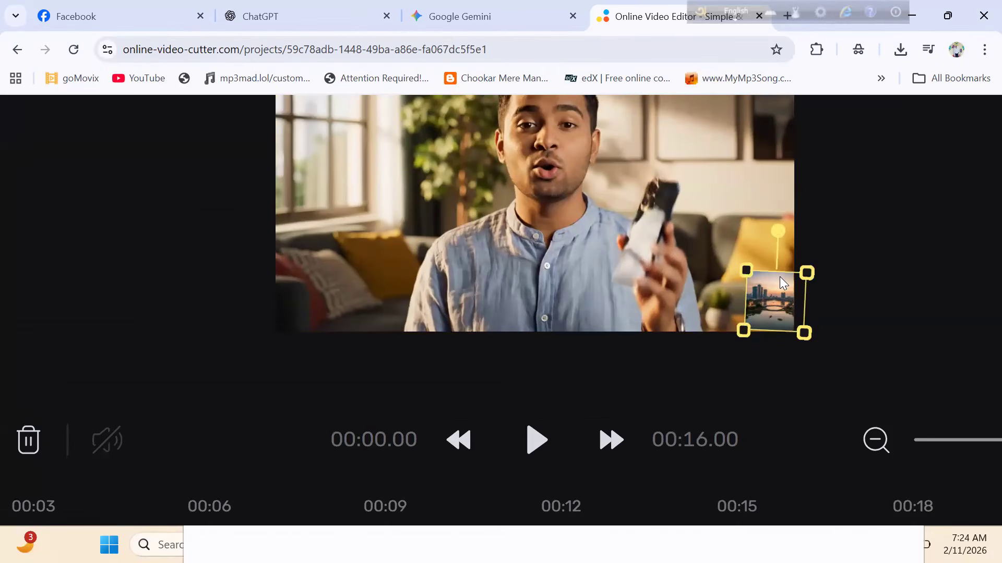
{"action": "left_click_drag", "start_coordinate": [746, 270], "coordinate": [611, 121]}
{"action": "left_click_drag", "start_coordinate": [729, 233], "coordinate": [658, 229]}
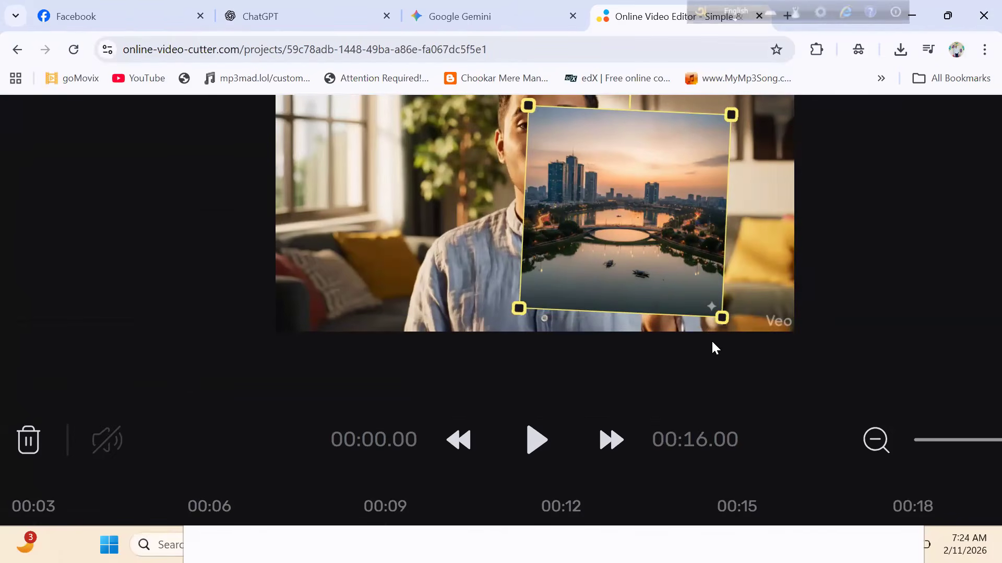
- Shrink the skyline image back over the watermark in the frame's lower-right corner and rotate it slightly counterclockwise
{"action": "left_click_drag", "start_coordinate": [722, 326], "coordinate": [807, 302]}
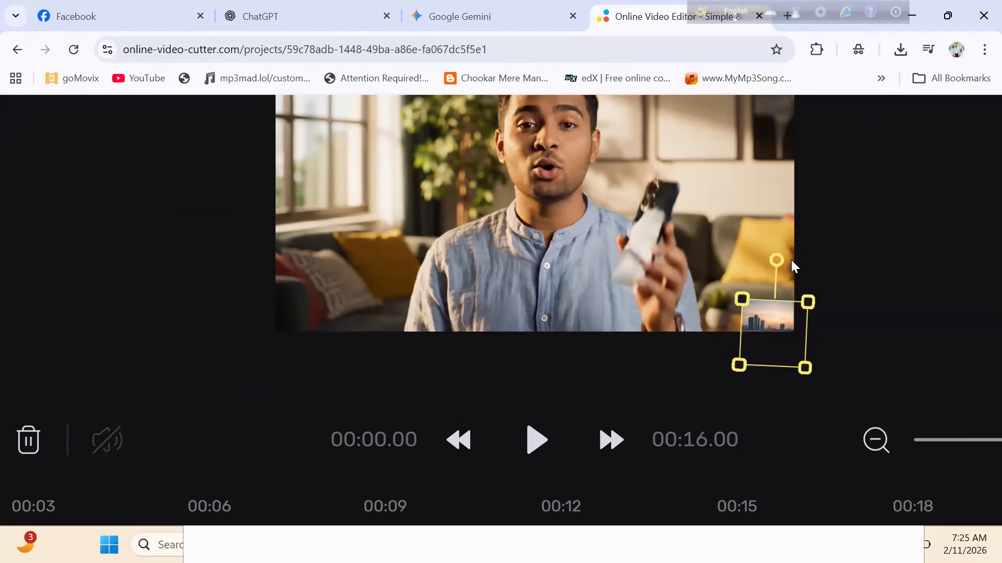
{"action": "left_click_drag", "start_coordinate": [777, 261], "coordinate": [771, 261]}
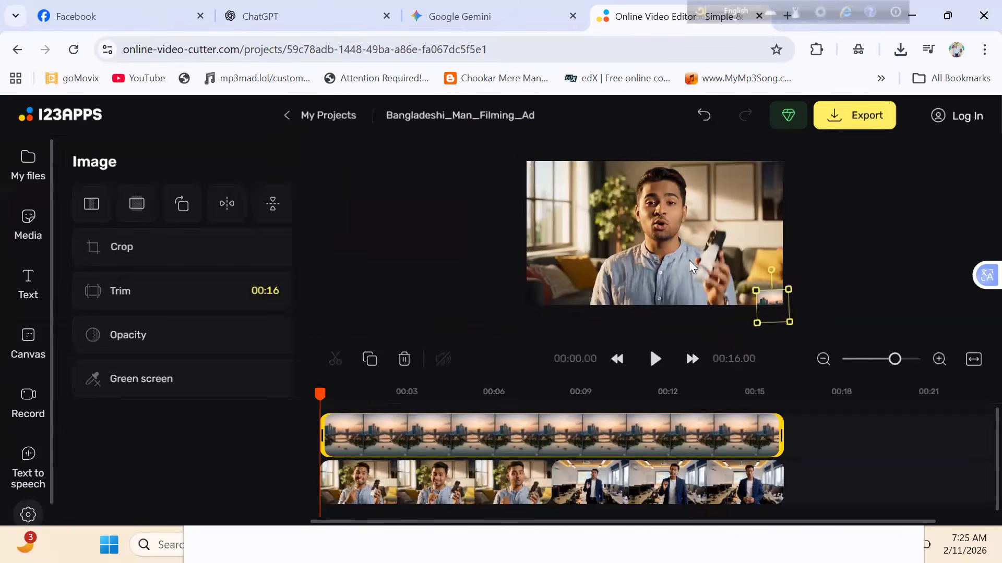
{"action": "left_click", "coordinate": [682, 248]}
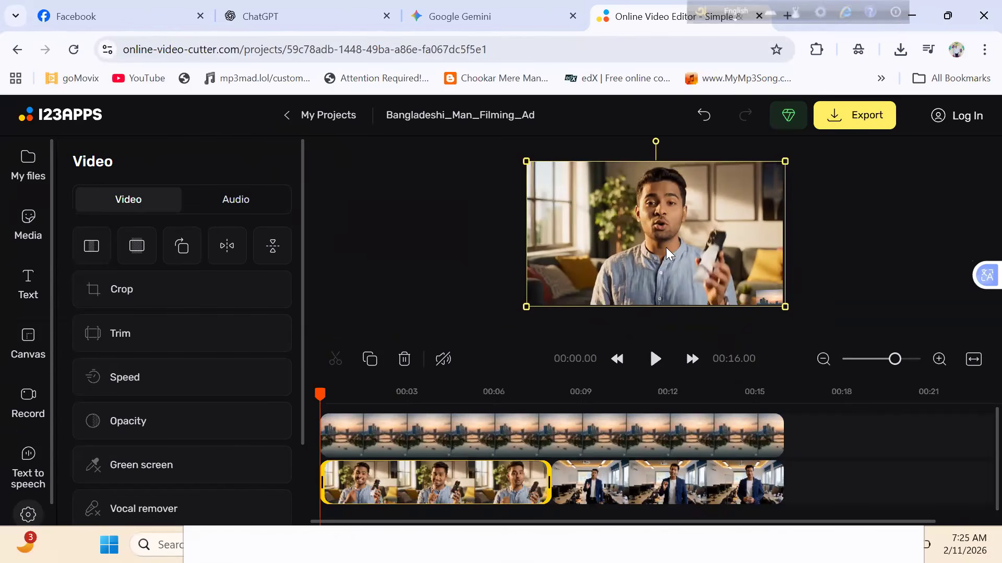
{"action": "scroll", "coordinate": [772, 304], "scroll_direction": "up", "scroll_amount": 5}
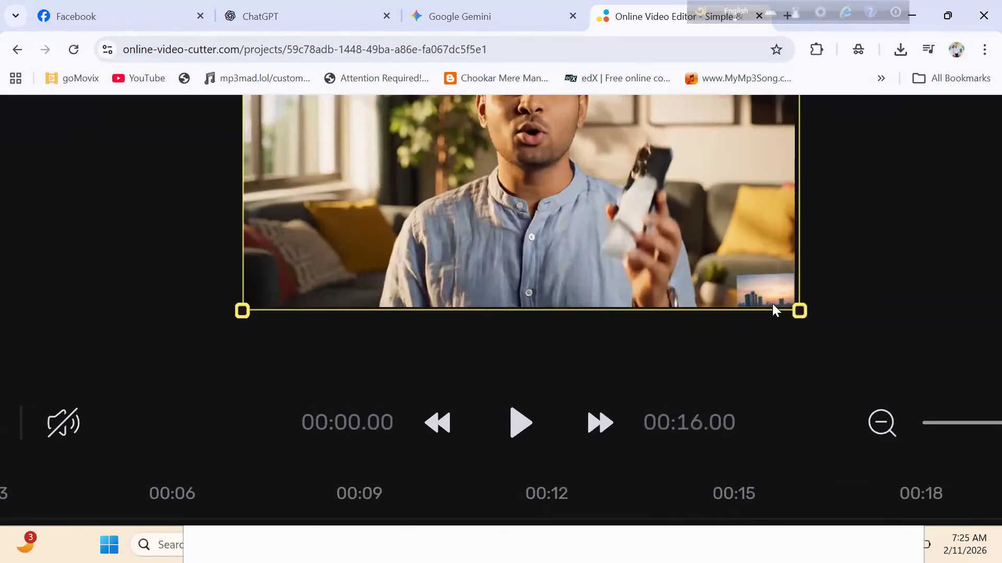
{"action": "scroll", "coordinate": [772, 303], "scroll_direction": "down", "scroll_amount": 5}
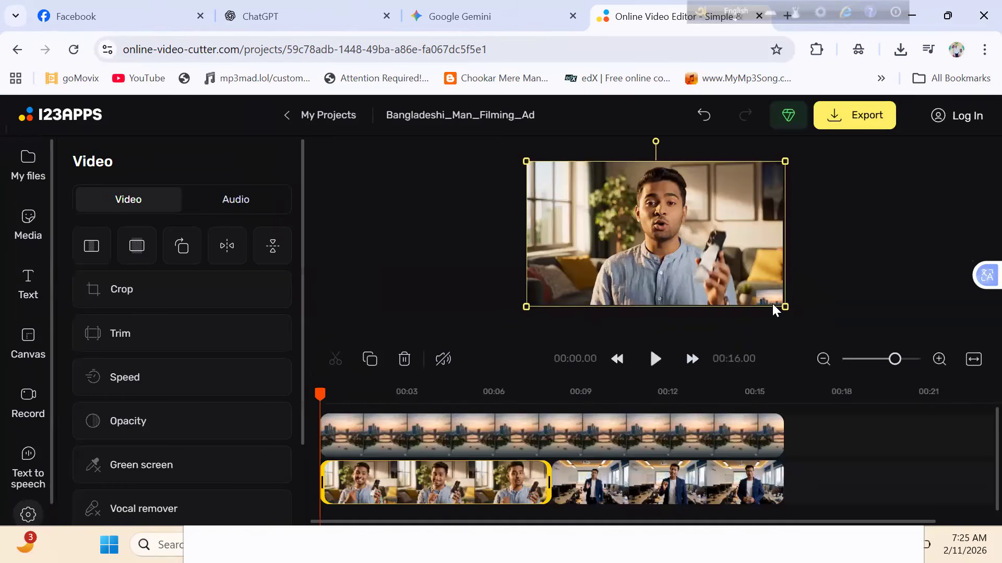
- Delete the skyline image overlay covering the watermark from the project
{"action": "left_click", "coordinate": [778, 298]}
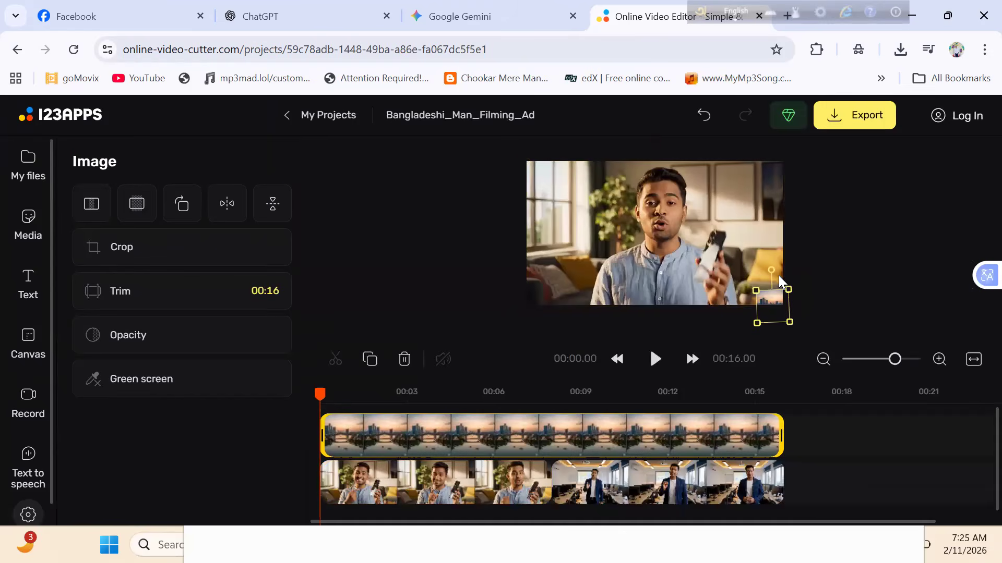
{"action": "key", "text": "Delete"}
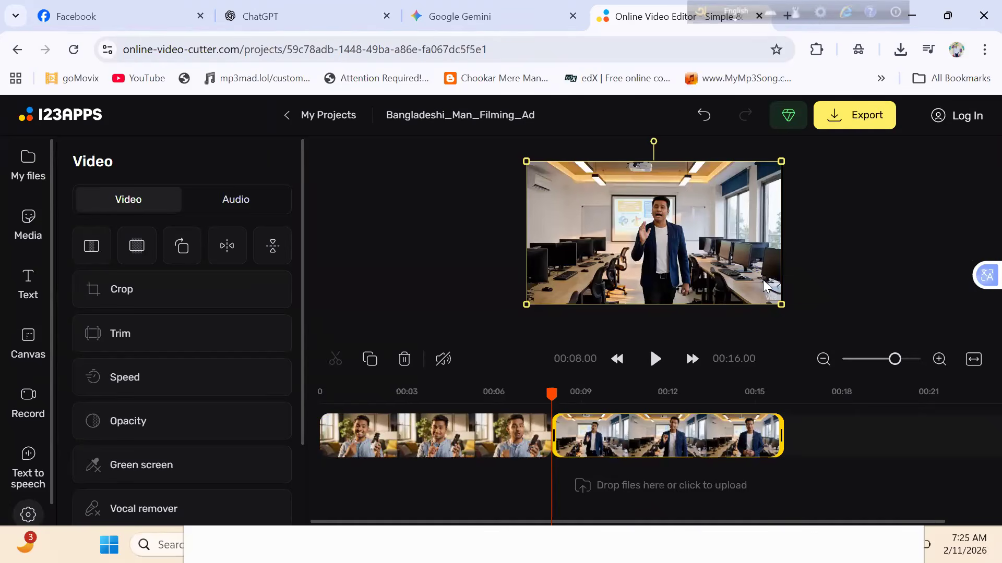
- Enlarge the classroom clip slightly past the lower-right edge of the video frame, pushing the Veo watermark outward
{"action": "scroll", "coordinate": [764, 286], "scroll_direction": "up", "scroll_amount": 5}
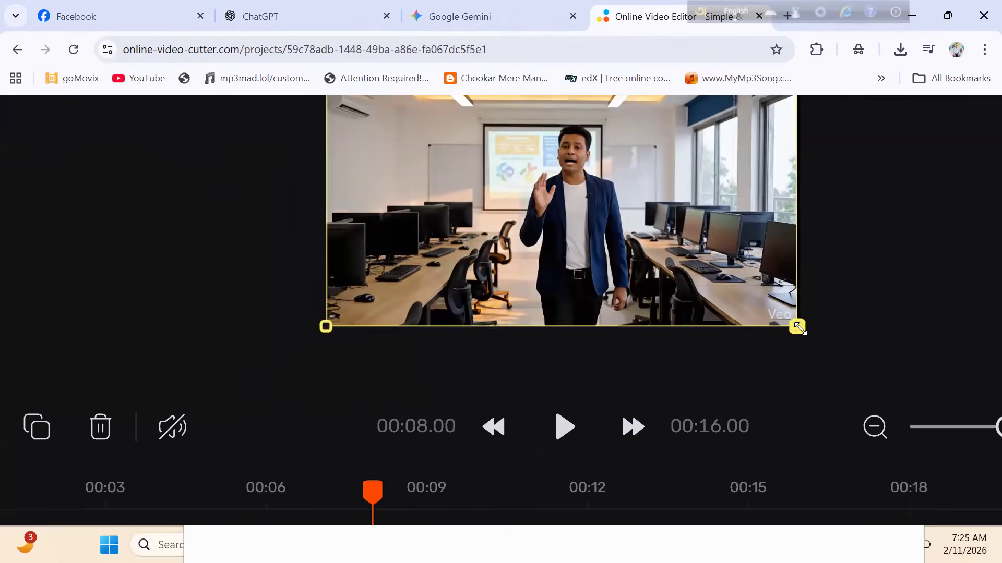
{"action": "left_click_drag", "start_coordinate": [800, 334], "coordinate": [839, 349]}
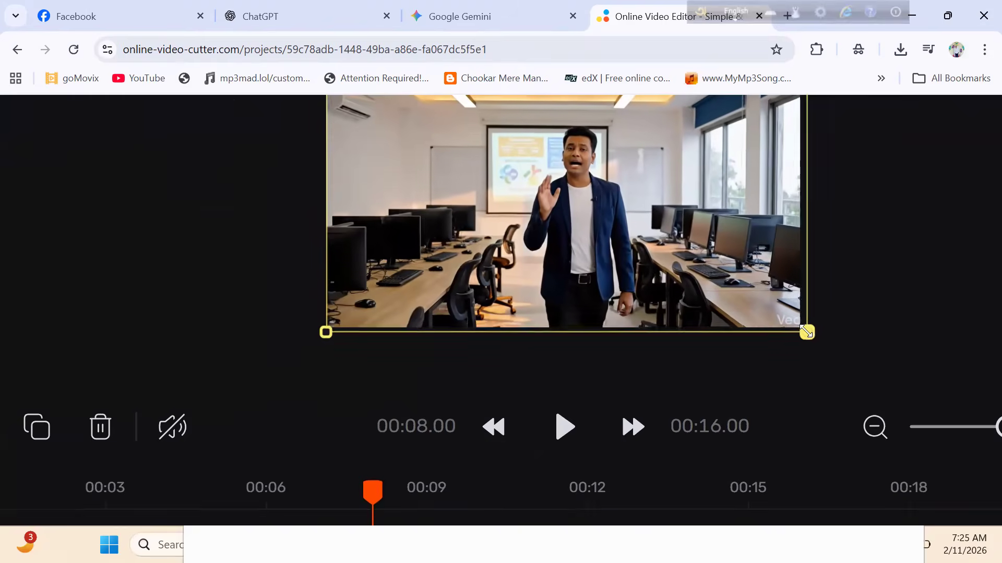
{"action": "scroll", "coordinate": [878, 283], "scroll_direction": "down", "scroll_amount": 5}
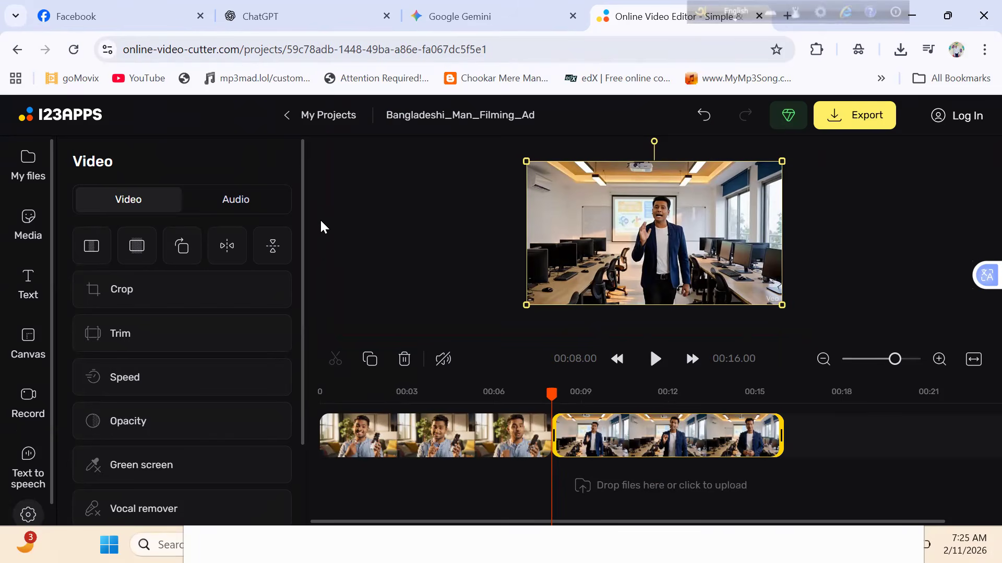
- Play the first clip from about 1.5 seconds and pause it near the six-second mark to check the watermark
{"action": "left_click", "coordinate": [362, 441]}
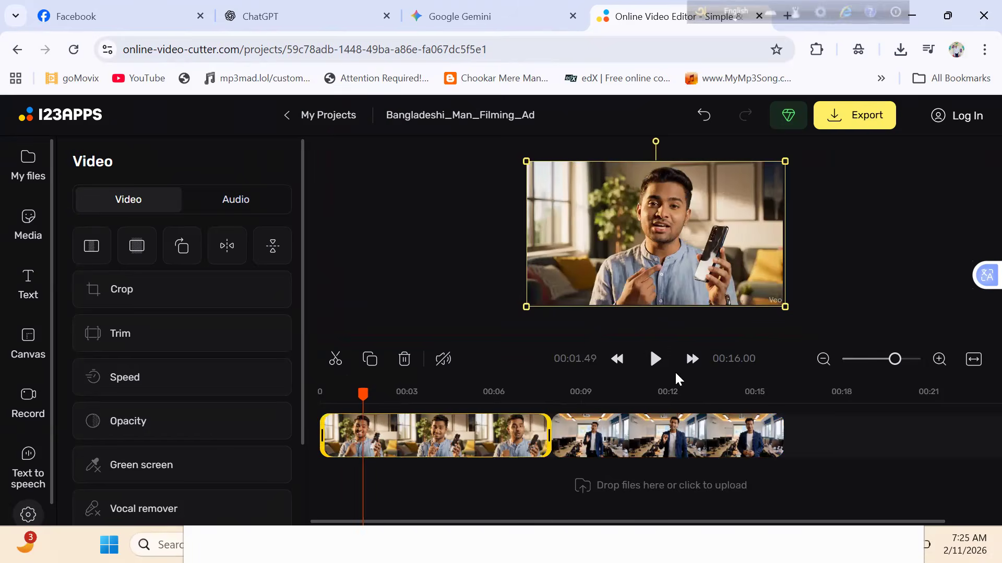
{"action": "left_click", "coordinate": [658, 368]}
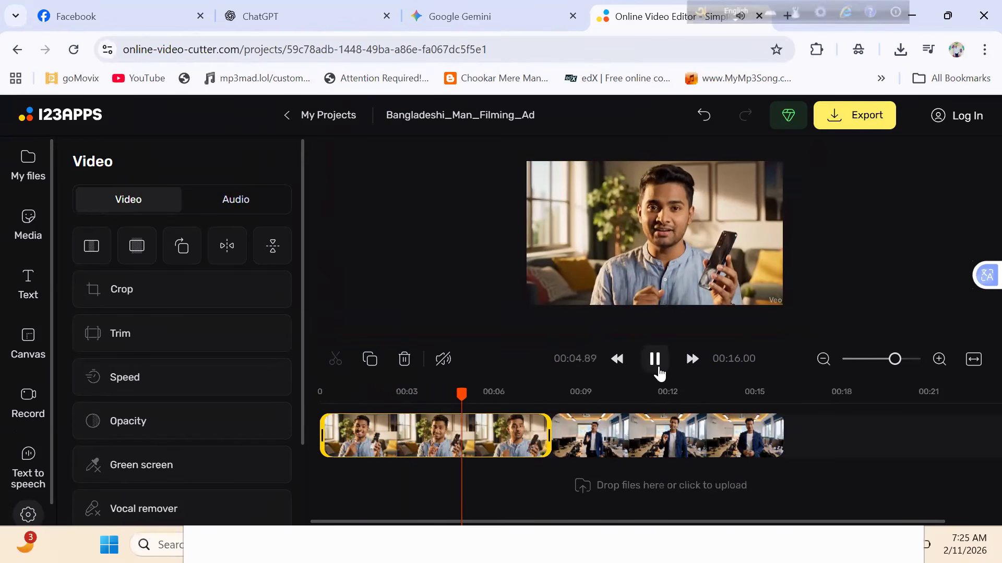
{"action": "left_click", "coordinate": [659, 372]}
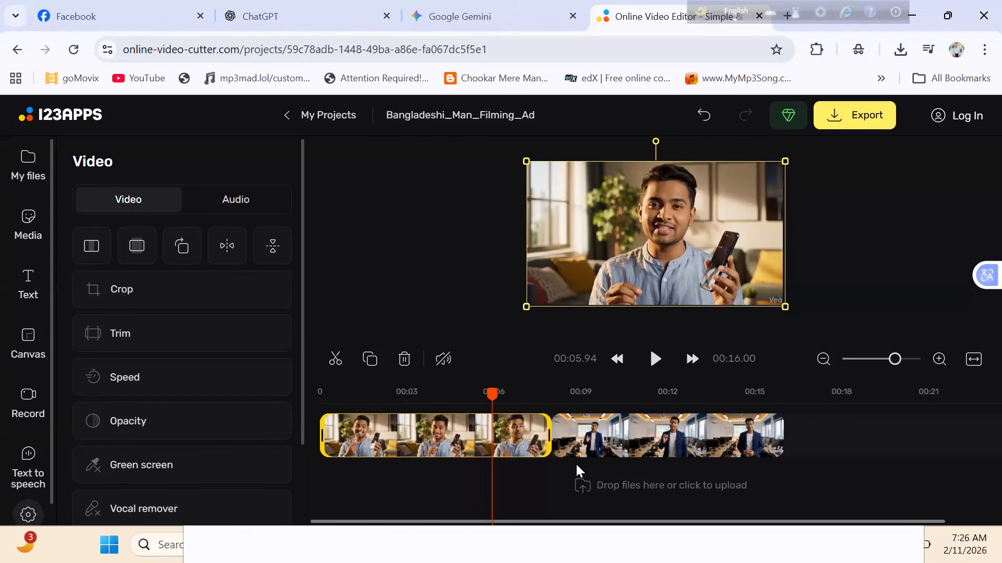
- Start adding a file and look through the images and videos in the Downloads folder for another overlay
{"action": "left_click", "coordinate": [34, 190]}
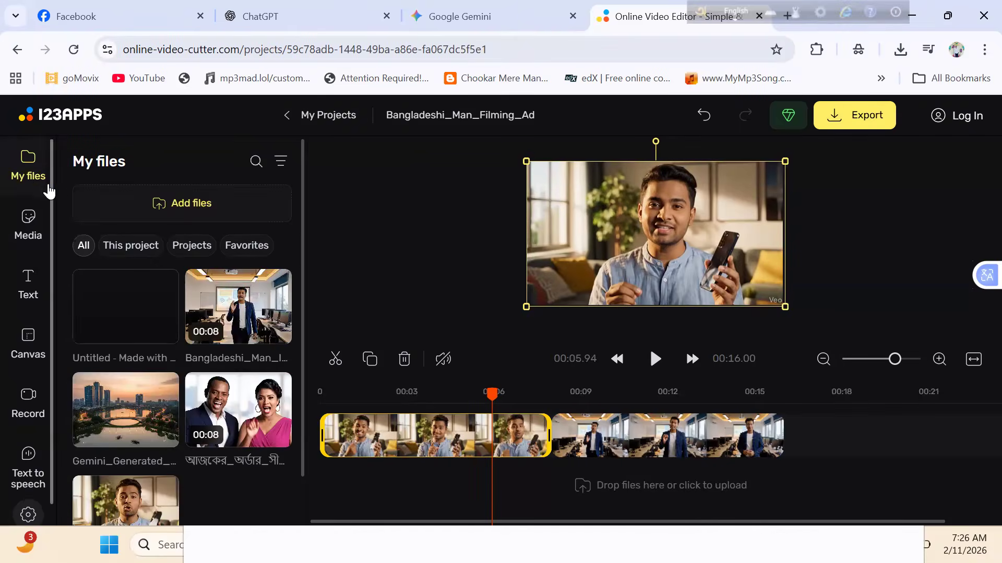
{"action": "left_click", "coordinate": [145, 208]}
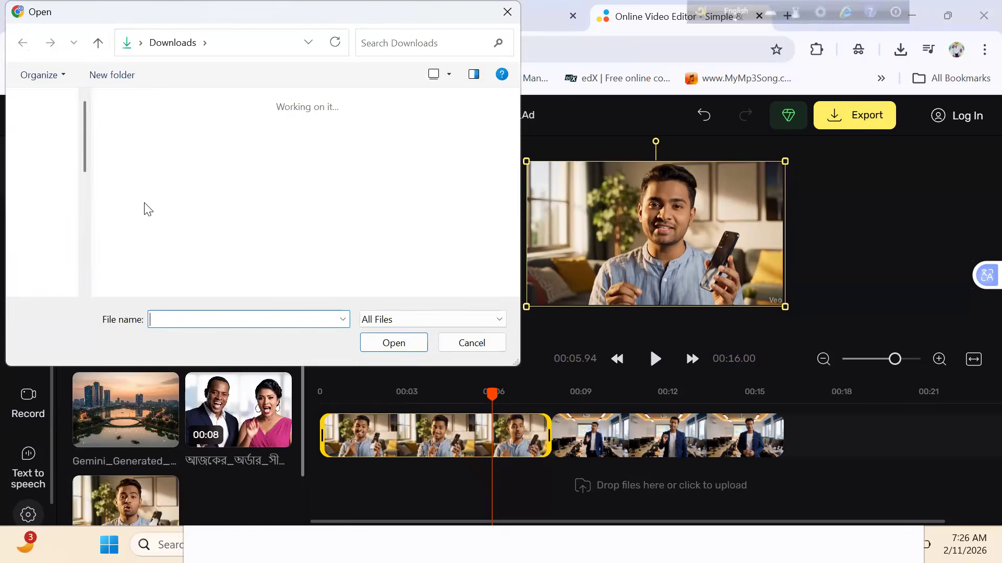
{"action": "scroll", "coordinate": [512, 121], "scroll_direction": "down", "scroll_amount": 5}
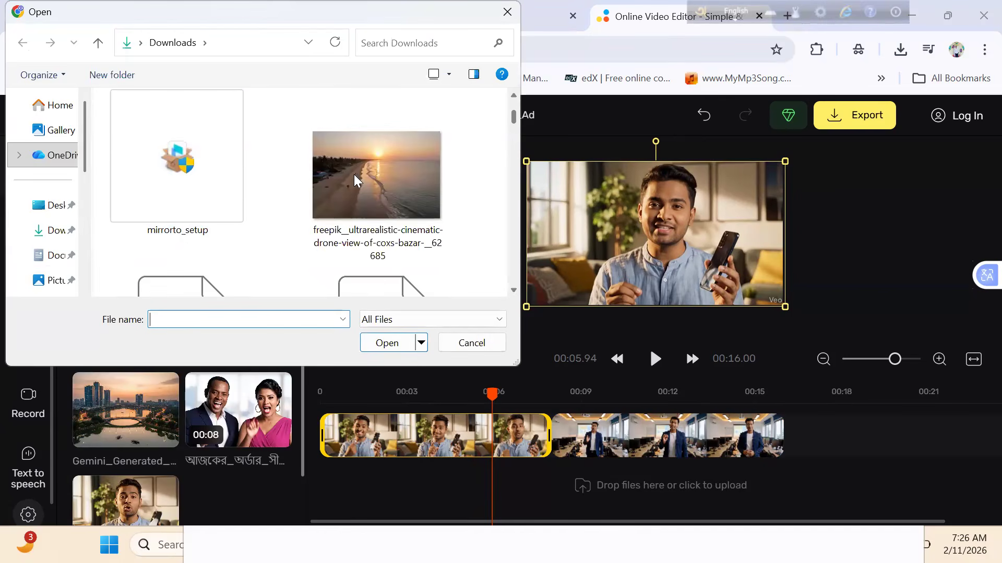
{"action": "left_click", "coordinate": [61, 230]}
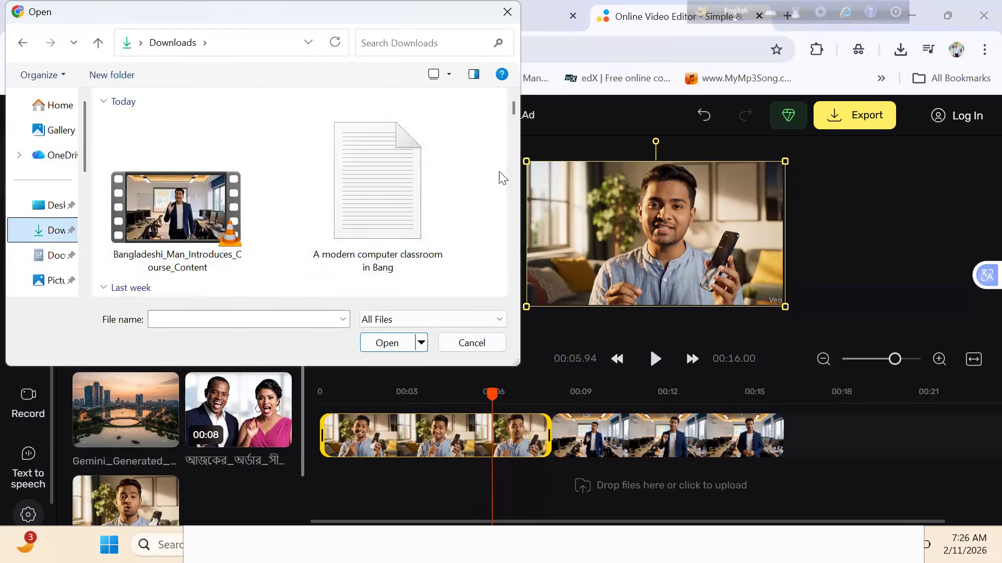
{"action": "scroll", "coordinate": [518, 115], "scroll_direction": "down", "scroll_amount": 5}
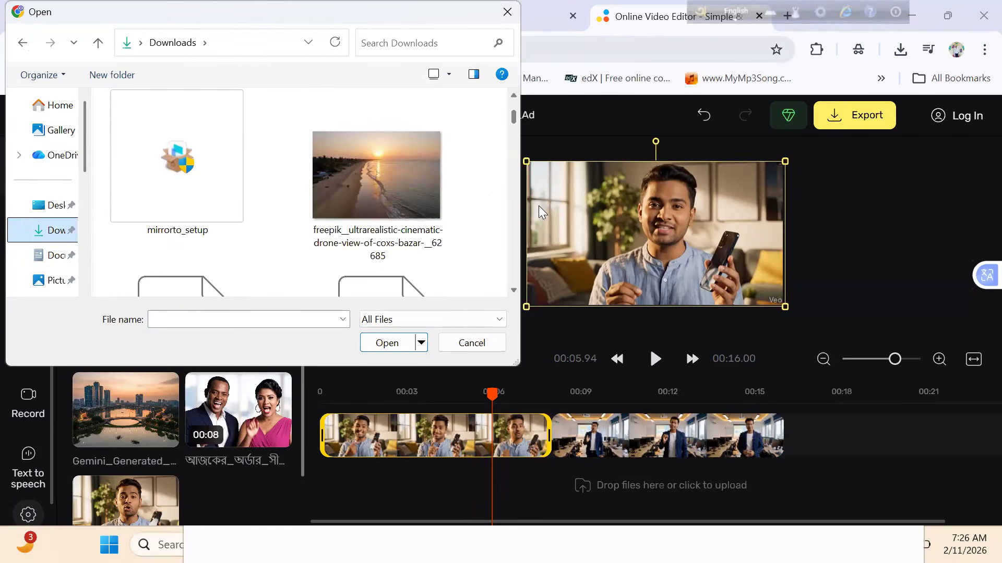
{"action": "mouse_move", "coordinate": [517, 123]}
{"action": "left_mouse_down"}
{"action": "mouse_move", "coordinate": [513, 144]}
{"action": "mouse_move", "coordinate": [513, 129]}
{"action": "left_mouse_up"}
{"action": "scroll", "coordinate": [501, 157], "scroll_direction": "down", "scroll_amount": 10}
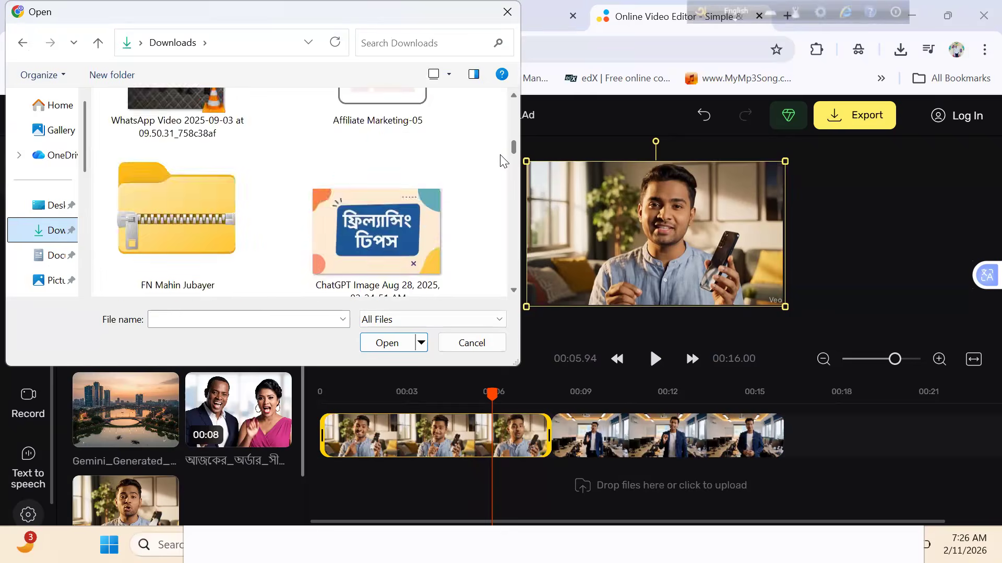
{"action": "scroll", "coordinate": [501, 176], "scroll_direction": "down", "scroll_amount": 5}
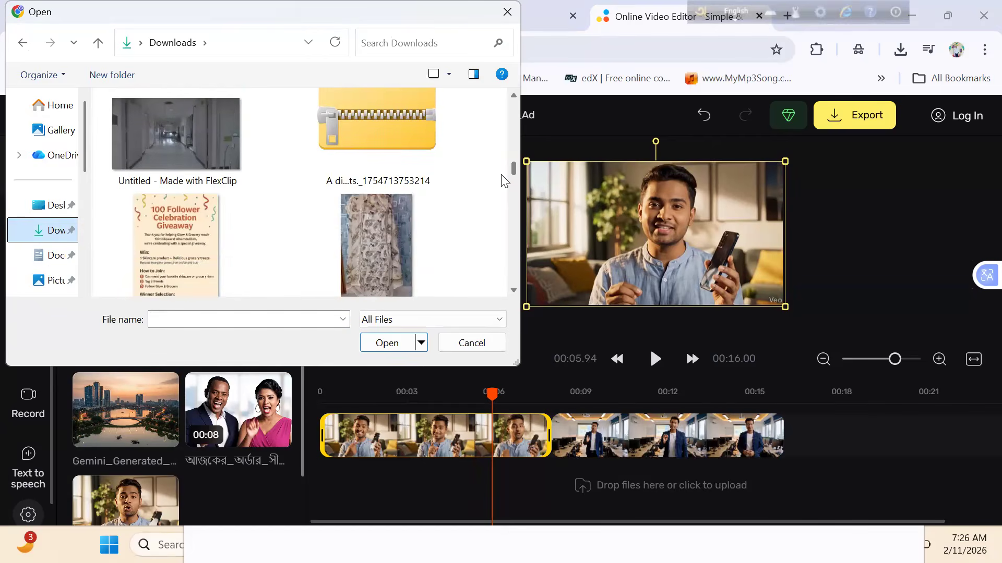
{"action": "scroll", "coordinate": [502, 189], "scroll_direction": "down", "scroll_amount": 10}
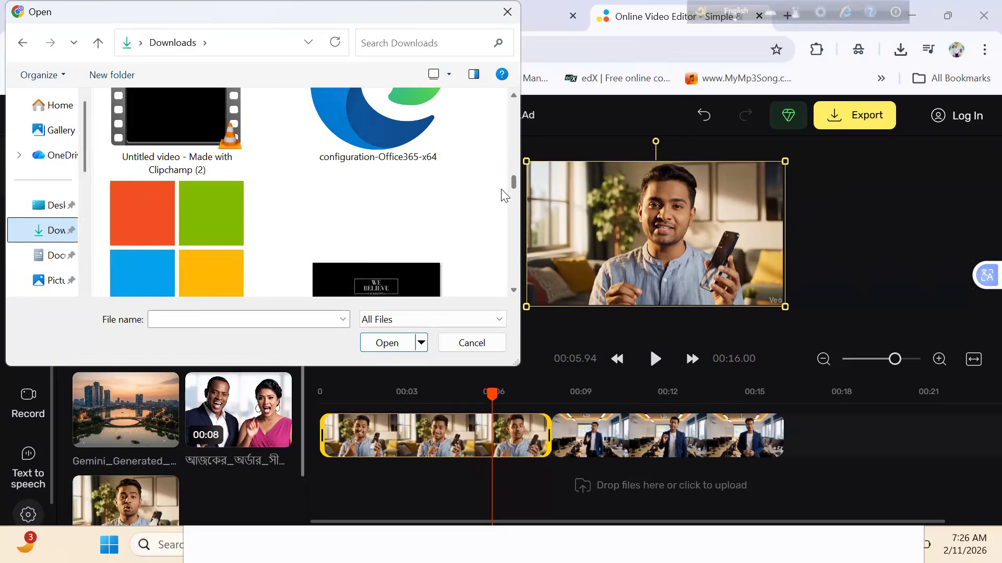
{"action": "scroll", "coordinate": [505, 208], "scroll_direction": "down", "scroll_amount": 10}
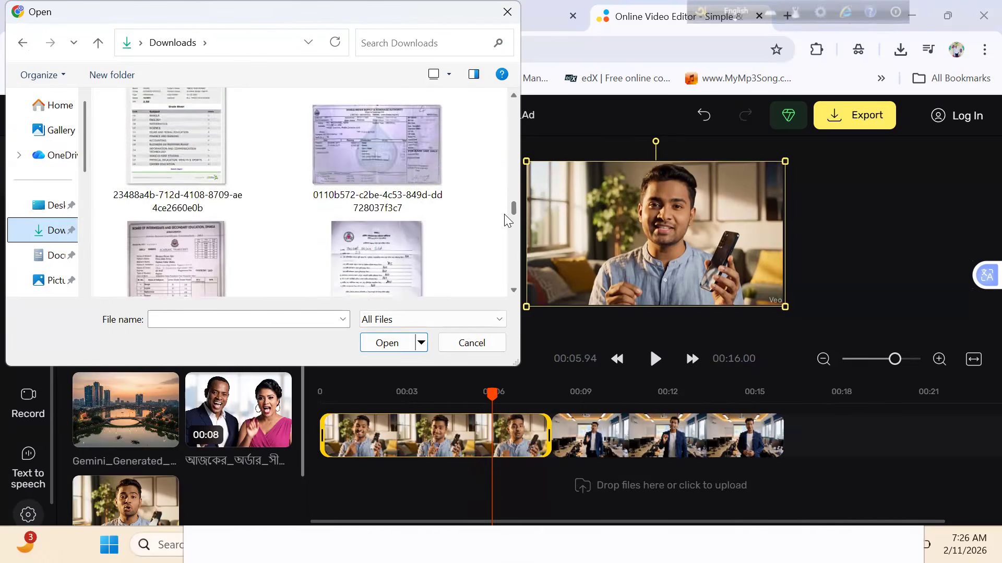
{"action": "scroll", "coordinate": [507, 232], "scroll_direction": "down", "scroll_amount": 10}
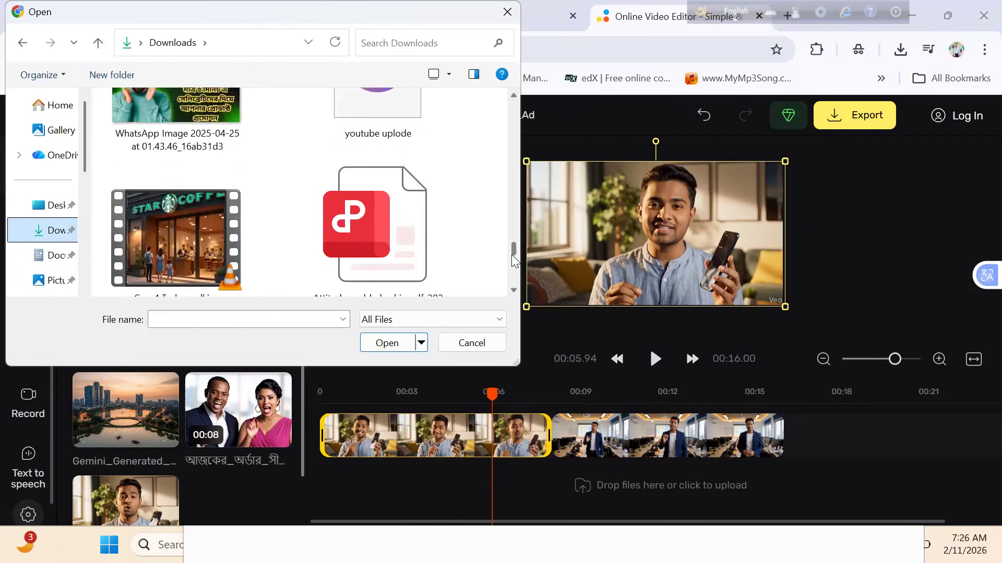
{"action": "left_click_drag", "start_coordinate": [514, 247], "coordinate": [514, 240]}
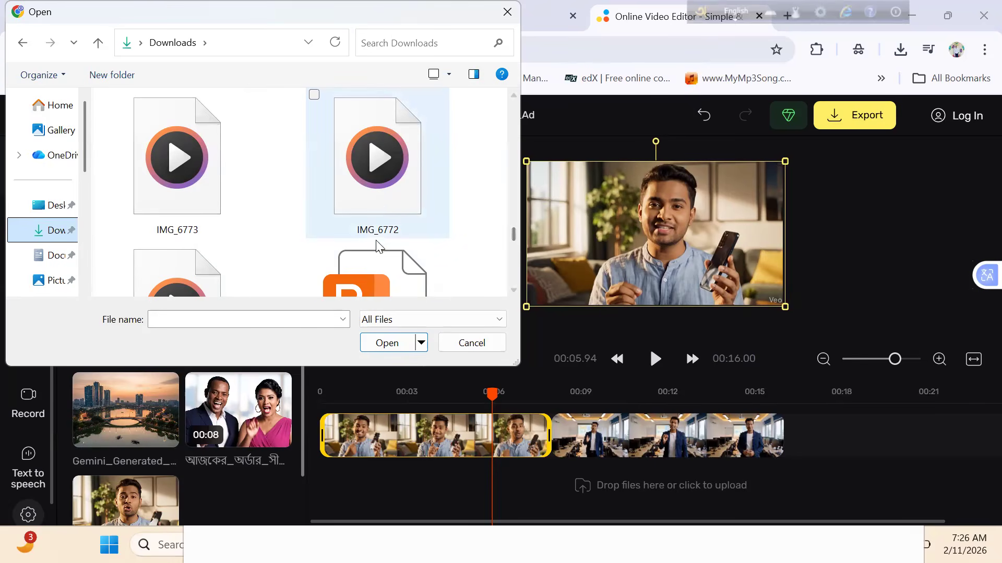
{"action": "scroll", "coordinate": [384, 200], "scroll_direction": "down", "scroll_amount": 3}
{"action": "scroll", "coordinate": [384, 201], "scroll_direction": "up", "scroll_amount": 10}
{"action": "scroll", "coordinate": [384, 202], "scroll_direction": "up", "scroll_amount": 10}
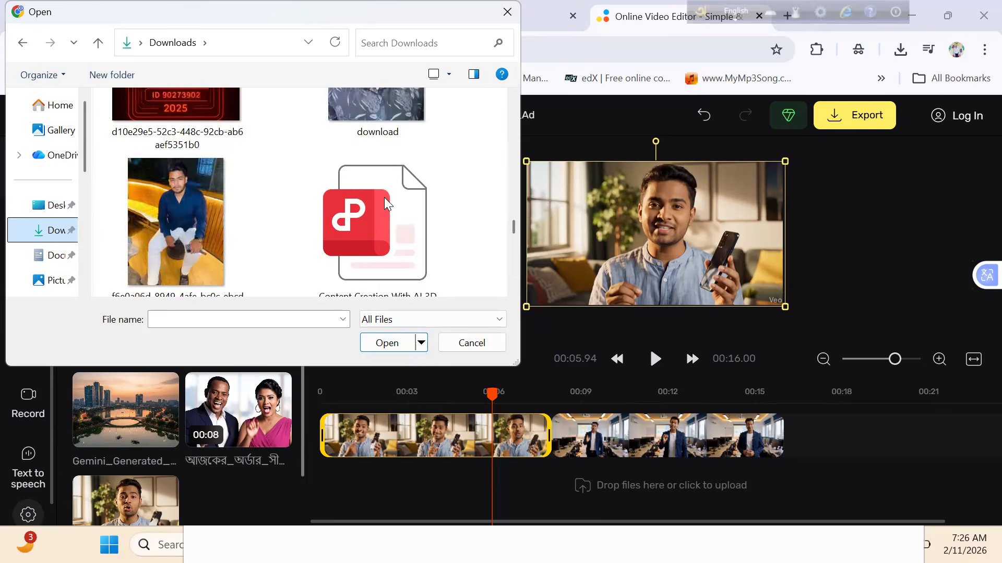
{"action": "scroll", "coordinate": [384, 201], "scroll_direction": "down", "scroll_amount": 15}
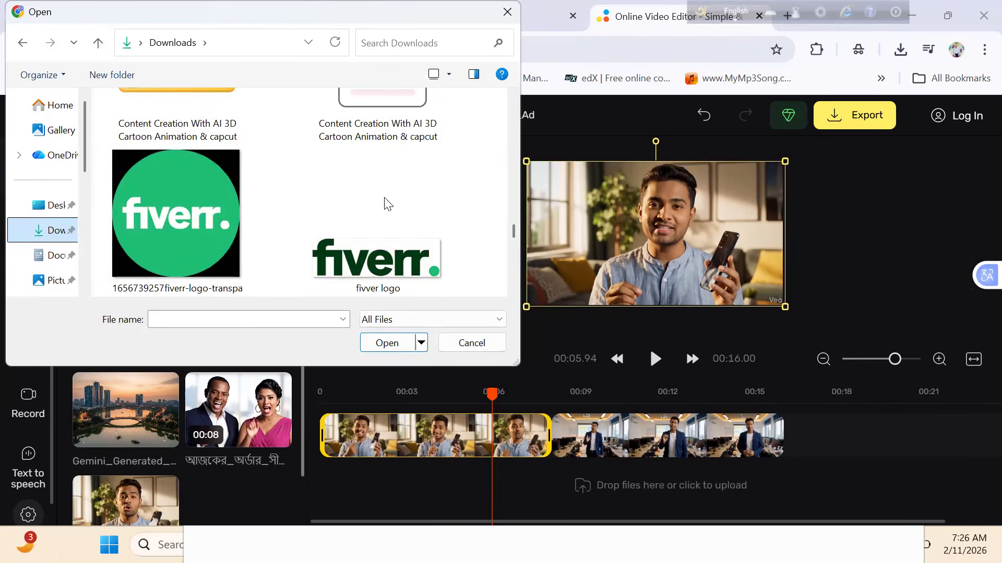
{"action": "scroll", "coordinate": [386, 202], "scroll_direction": "down", "scroll_amount": 3}
{"action": "scroll", "coordinate": [386, 202], "scroll_direction": "up", "scroll_amount": 6}
{"action": "scroll", "coordinate": [384, 198], "scroll_direction": "up", "scroll_amount": 1}
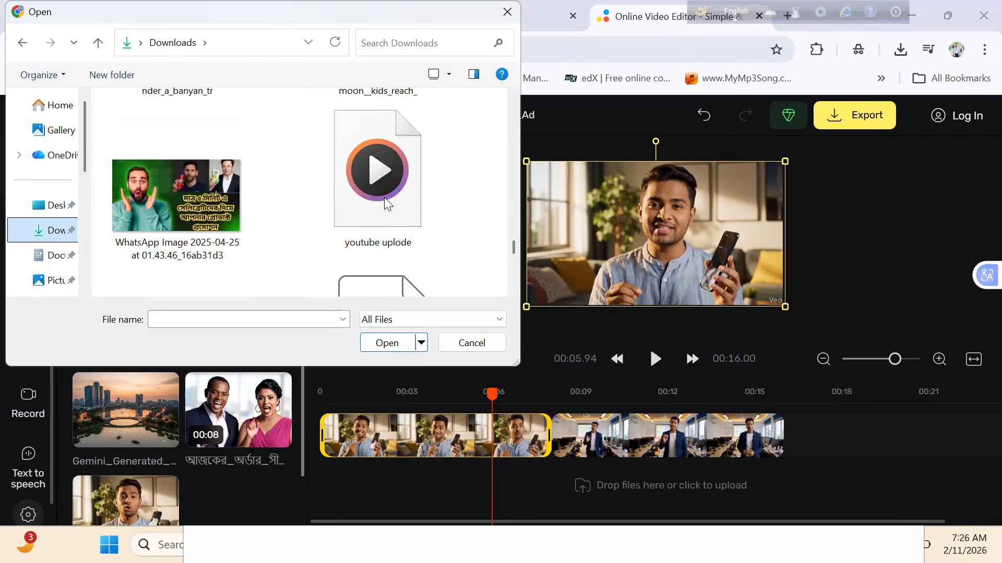
{"action": "left_click", "coordinate": [384, 197]}
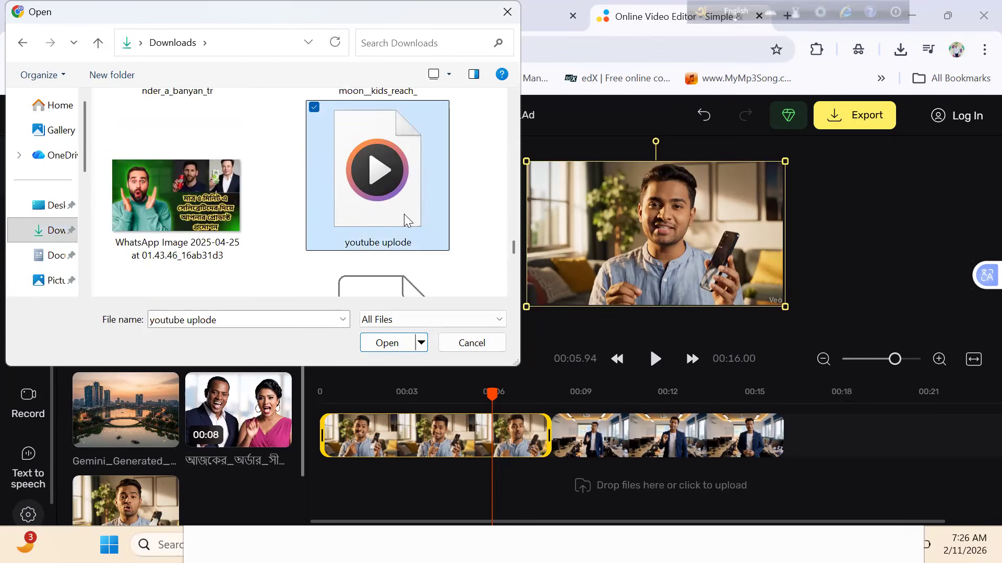
{"action": "scroll", "coordinate": [404, 216], "scroll_direction": "down", "scroll_amount": 5}
{"action": "scroll", "coordinate": [404, 215], "scroll_direction": "down", "scroll_amount": 8}
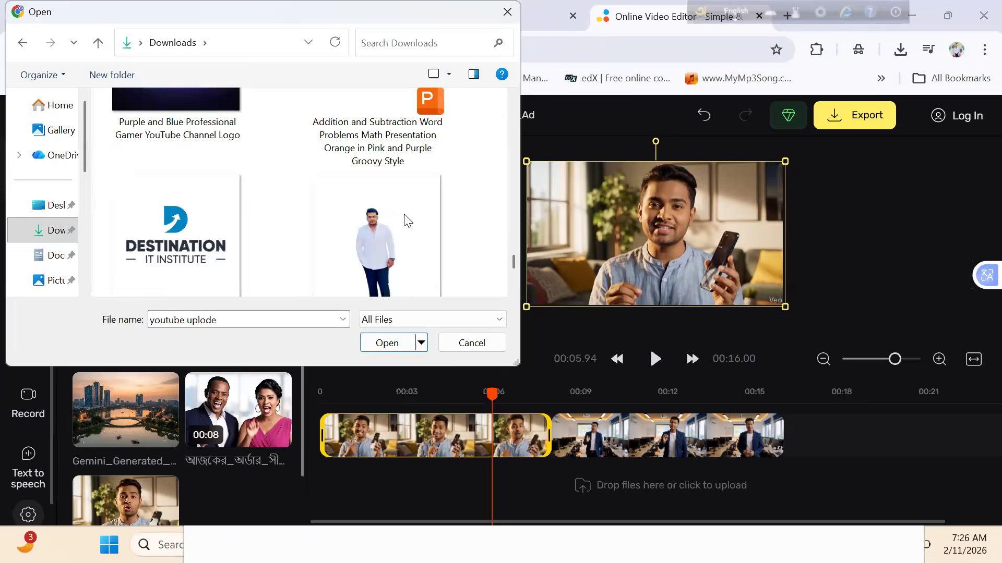
{"action": "scroll", "coordinate": [404, 214], "scroll_direction": "down", "scroll_amount": 4}
{"action": "scroll", "coordinate": [404, 213], "scroll_direction": "up", "scroll_amount": 11}
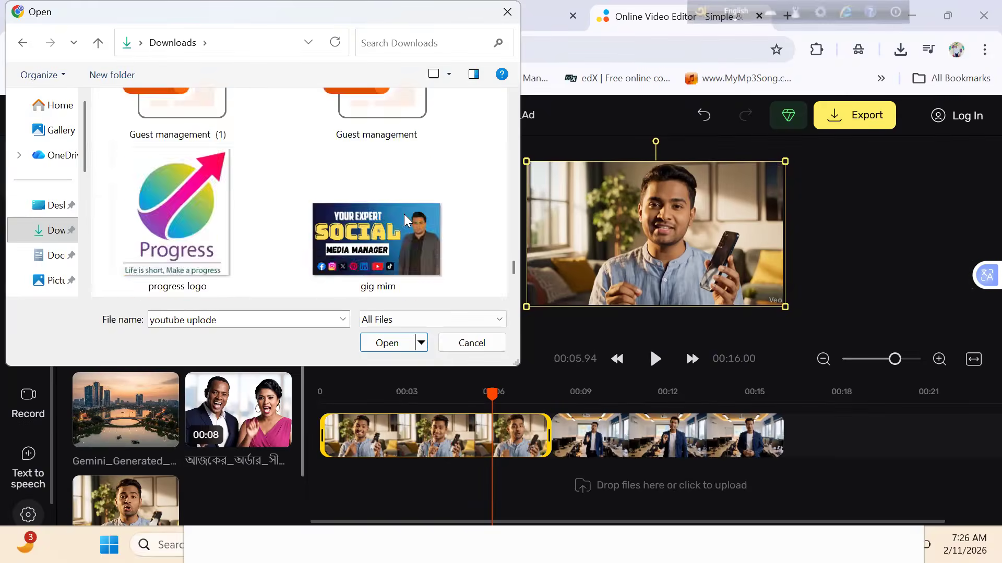
{"action": "scroll", "coordinate": [403, 214], "scroll_direction": "down", "scroll_amount": 6}
{"action": "scroll", "coordinate": [405, 216], "scroll_direction": "down", "scroll_amount": 3}
{"action": "scroll", "coordinate": [405, 217], "scroll_direction": "up", "scroll_amount": 6}
{"action": "scroll", "coordinate": [405, 341], "scroll_direction": "up", "scroll_amount": 14}
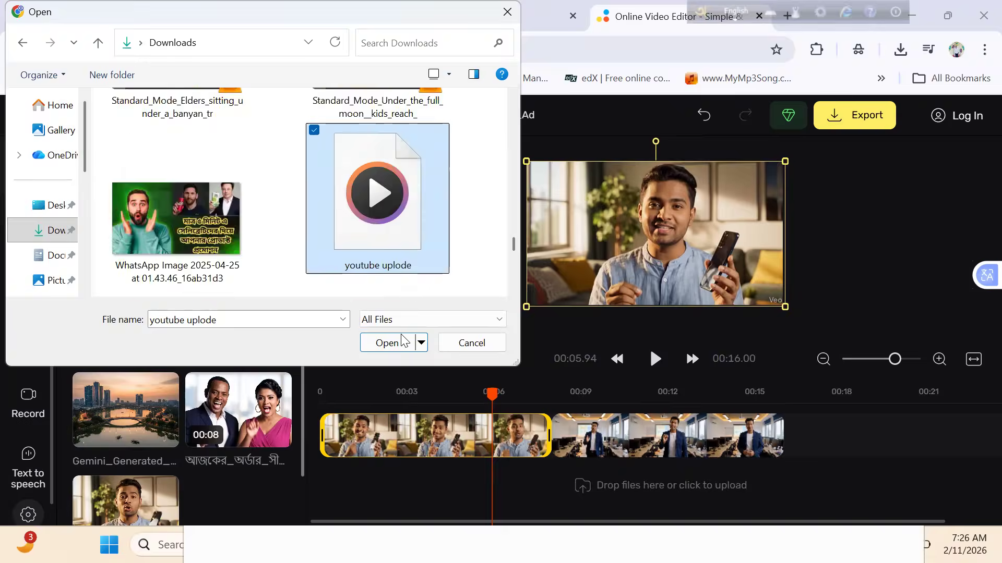
{"action": "scroll", "coordinate": [405, 341], "scroll_direction": "up", "scroll_amount": 8}
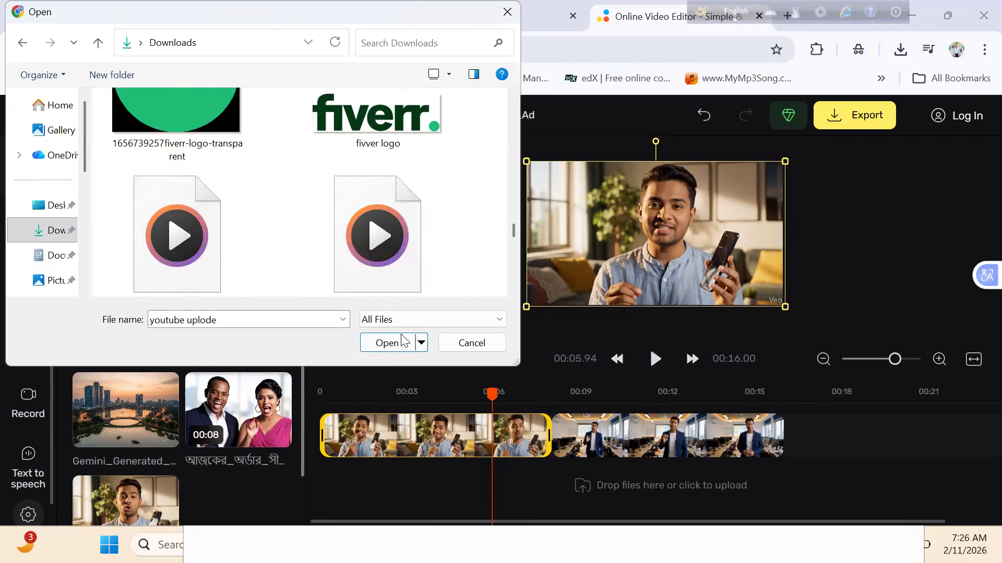
{"action": "scroll", "coordinate": [405, 341], "scroll_direction": "up", "scroll_amount": 8}
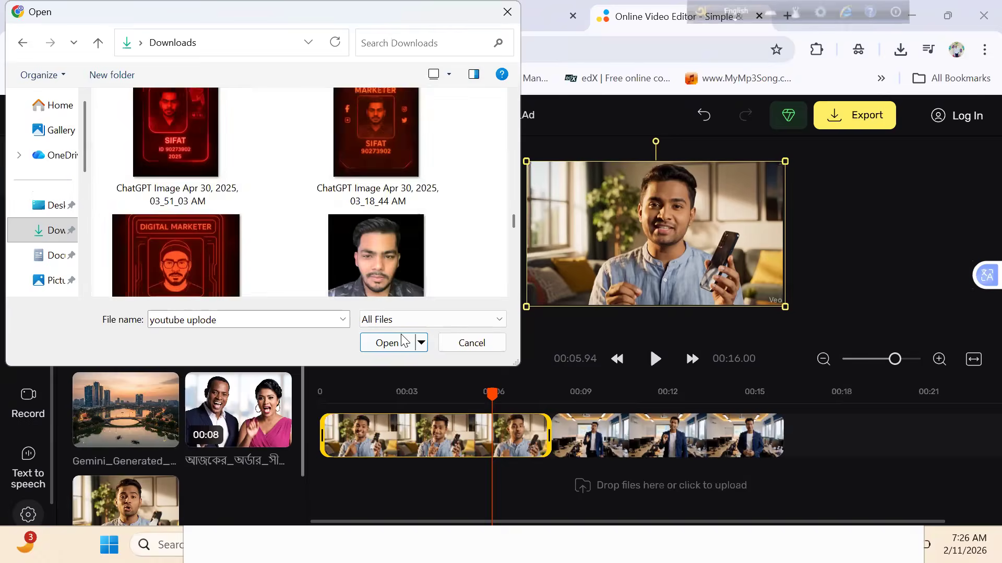
{"action": "scroll", "coordinate": [405, 341], "scroll_direction": "up", "scroll_amount": 8}
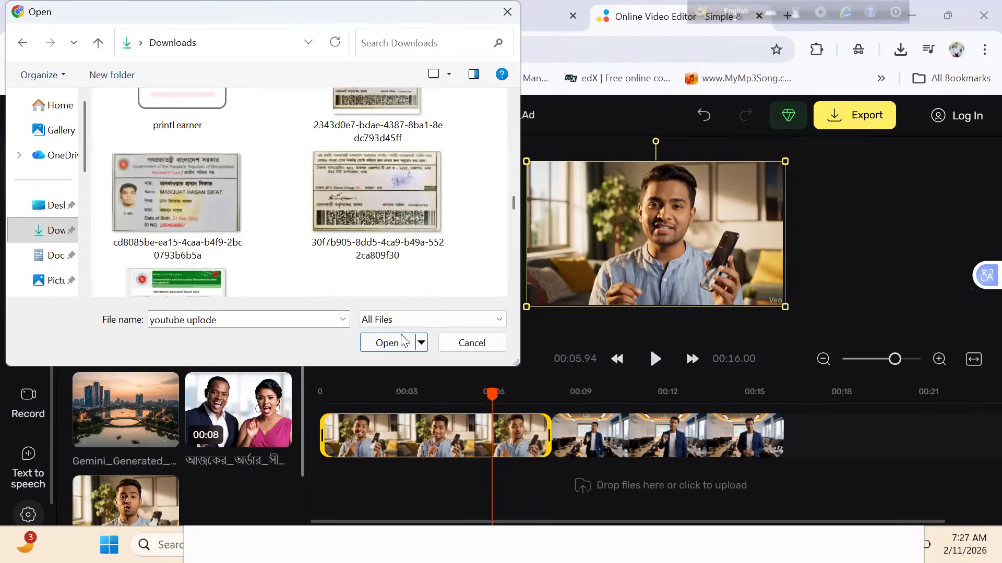
- Upload the asas video from the Documents folder and delete its clip from the end of the timeline
{"action": "left_click", "coordinate": [50, 256]}
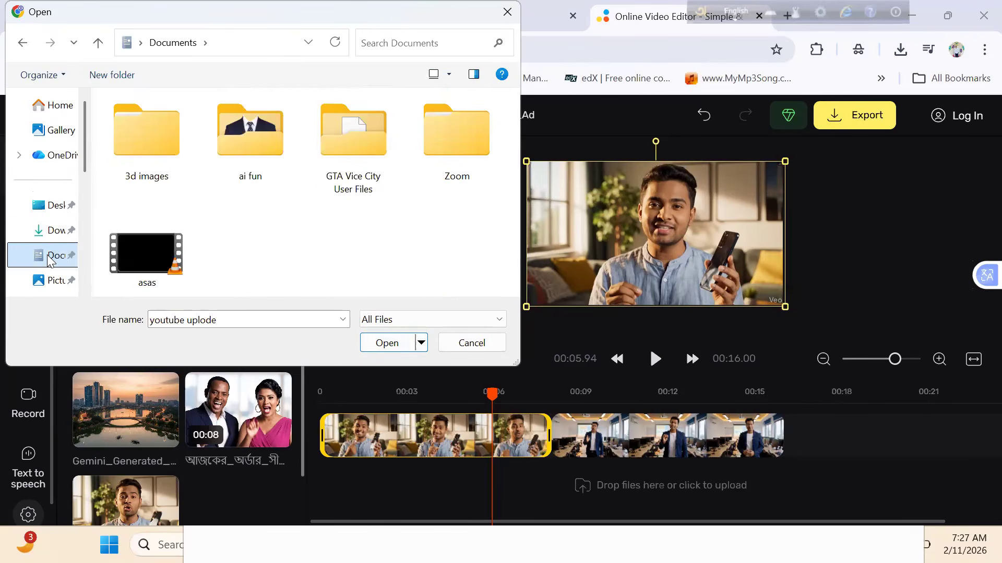
{"action": "left_click", "coordinate": [155, 258]}
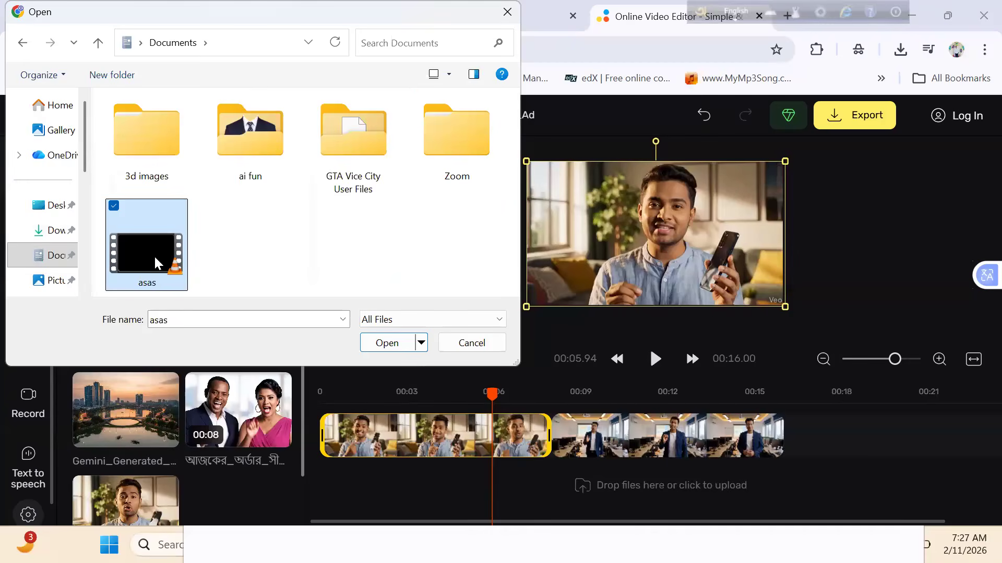
{"action": "left_click", "coordinate": [392, 345]}
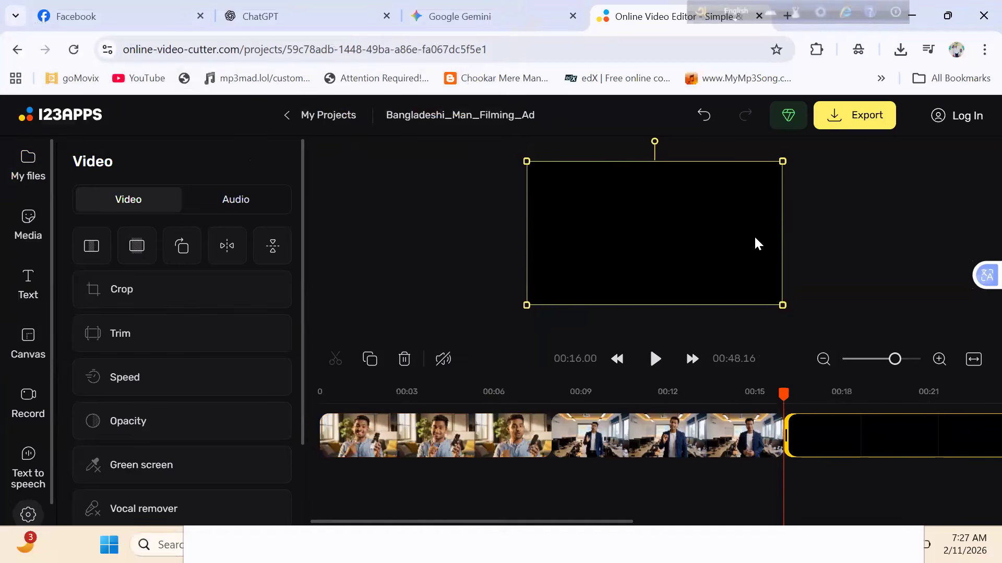
{"action": "key", "text": "Delete"}
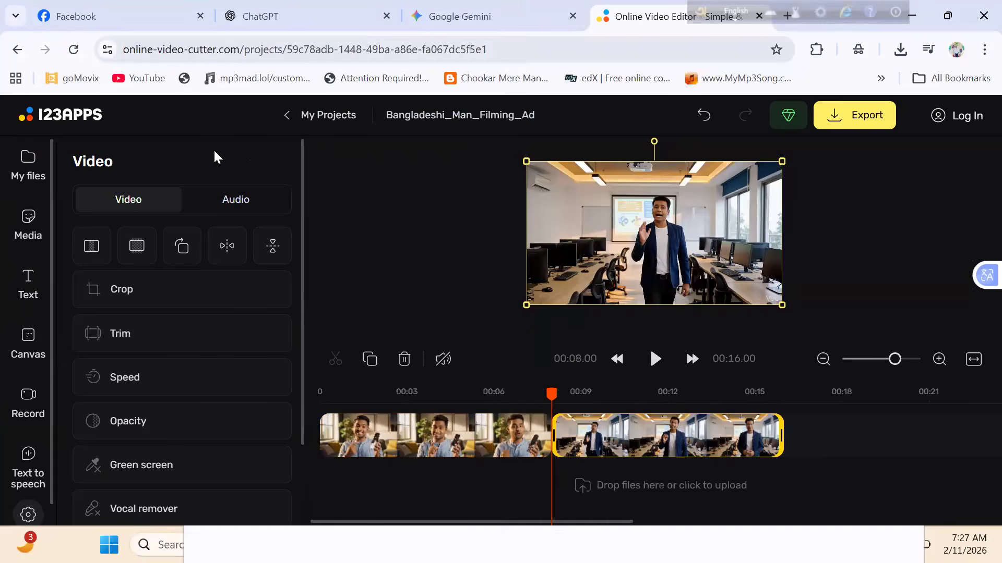
- Start adding a file and look through the Downloads folder and its AI VIDEOS subfolder for an overlay
{"action": "left_click", "coordinate": [27, 162]}
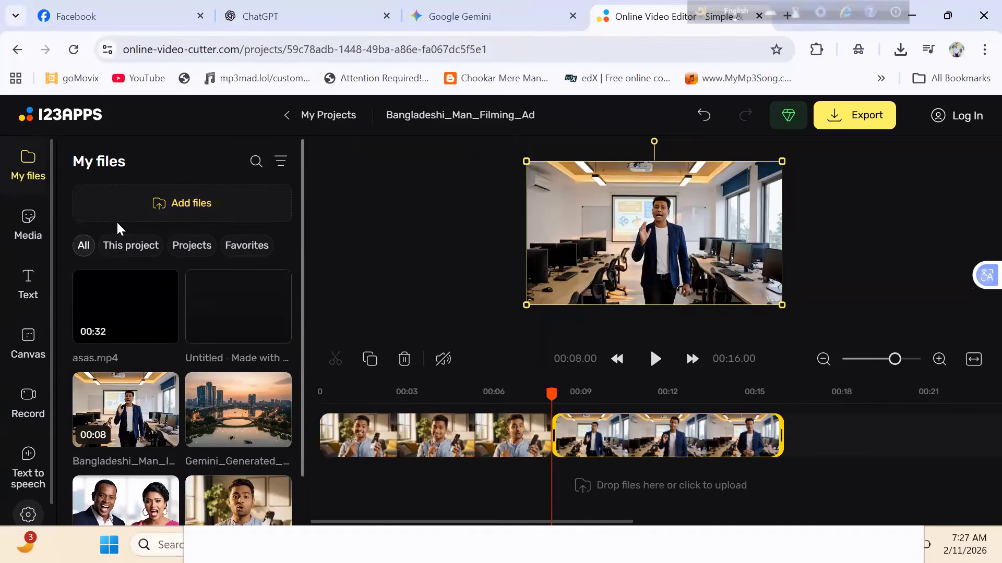
{"action": "left_click", "coordinate": [169, 211]}
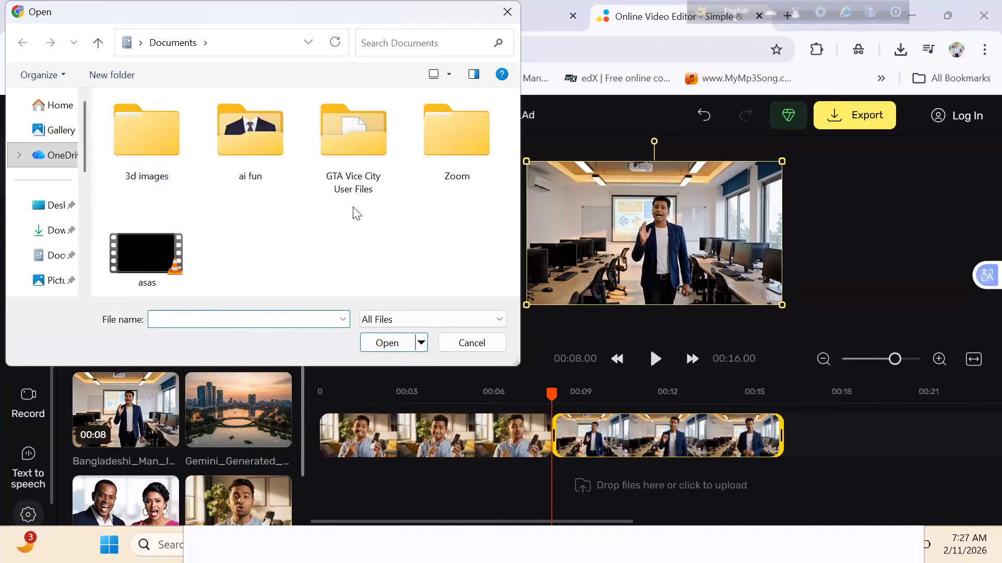
{"action": "left_click", "coordinate": [53, 206]}
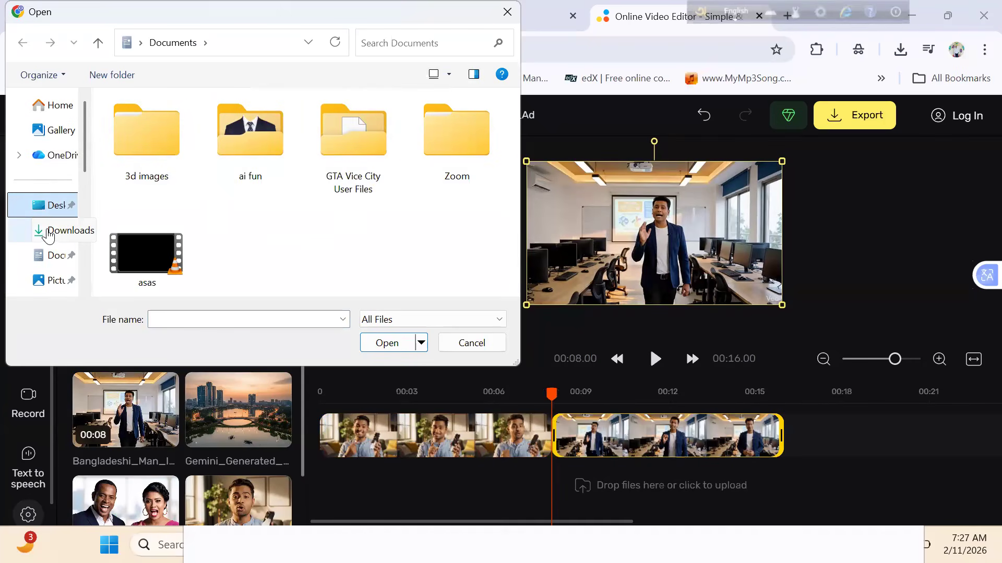
{"action": "left_click", "coordinate": [48, 233]}
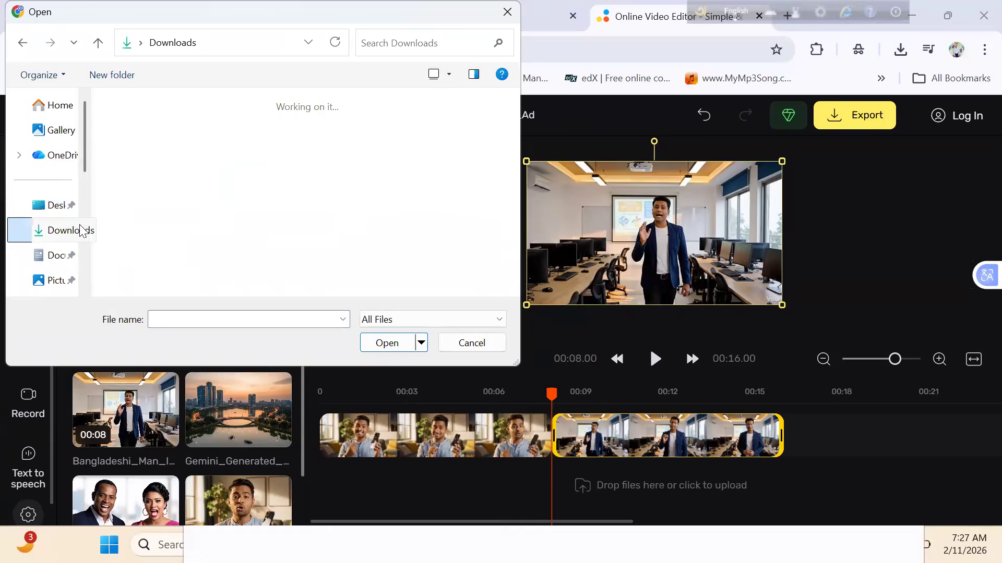
{"action": "scroll", "coordinate": [514, 131], "scroll_direction": "down", "scroll_amount": 5}
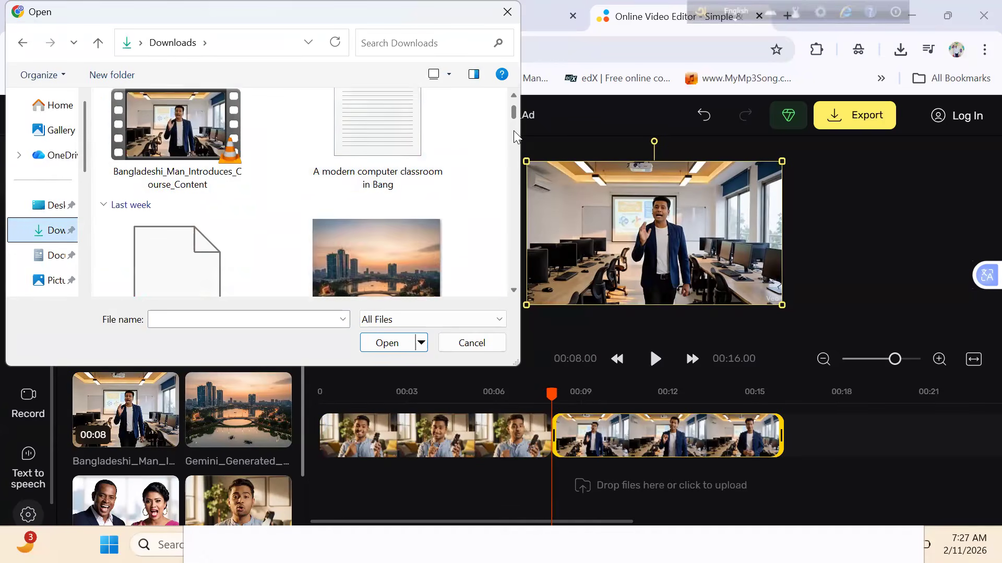
{"action": "left_click_drag", "start_coordinate": [514, 151], "coordinate": [526, 307]}
{"action": "double_click", "coordinate": [189, 220]}
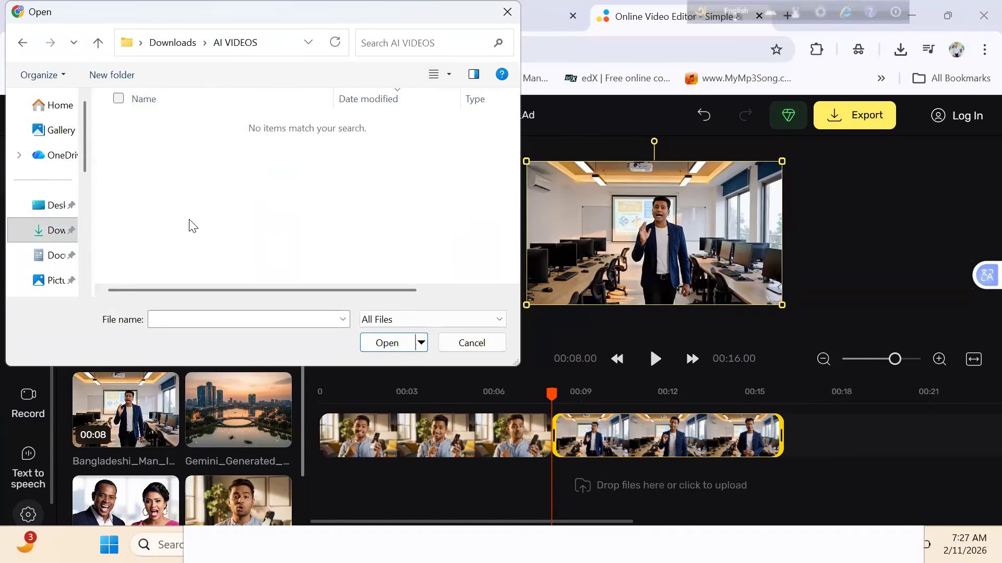
{"action": "left_click", "coordinate": [24, 50]}
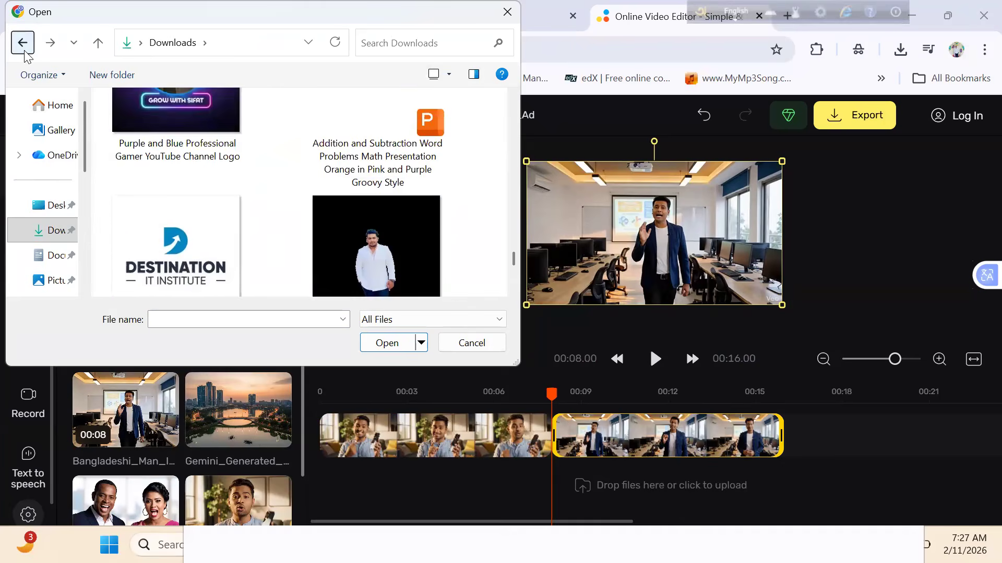
- Look through the 3d images, scene 1 and Zoom folders in Documents for an overlay, and cancel the file selection
{"action": "left_click", "coordinate": [50, 256]}
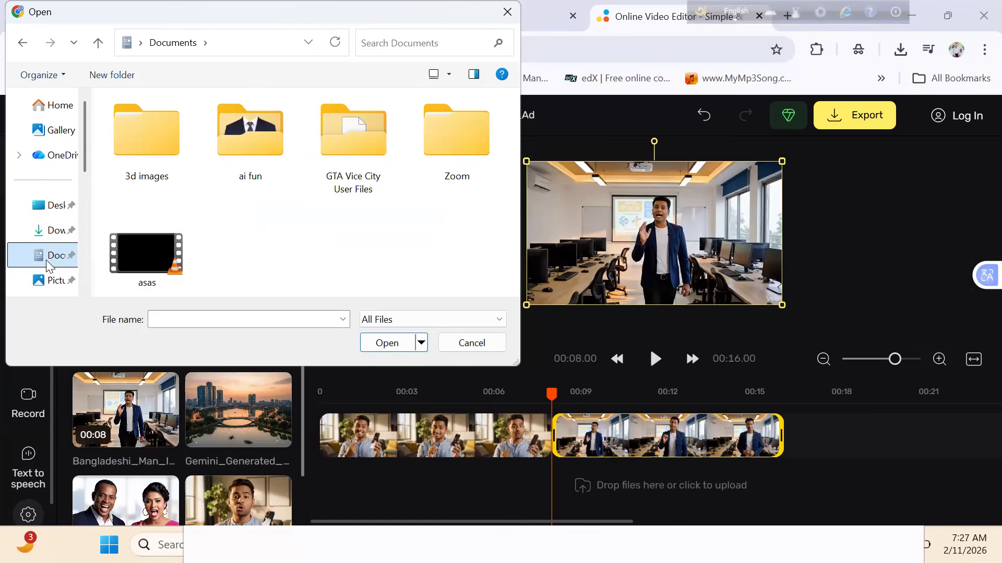
{"action": "double_click", "coordinate": [155, 156]}
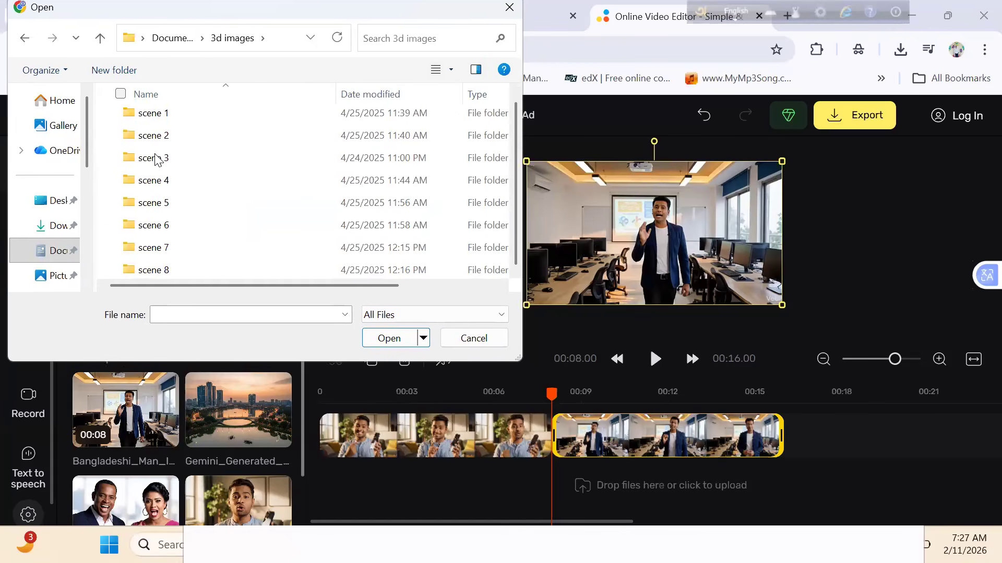
{"action": "double_click", "coordinate": [208, 126]}
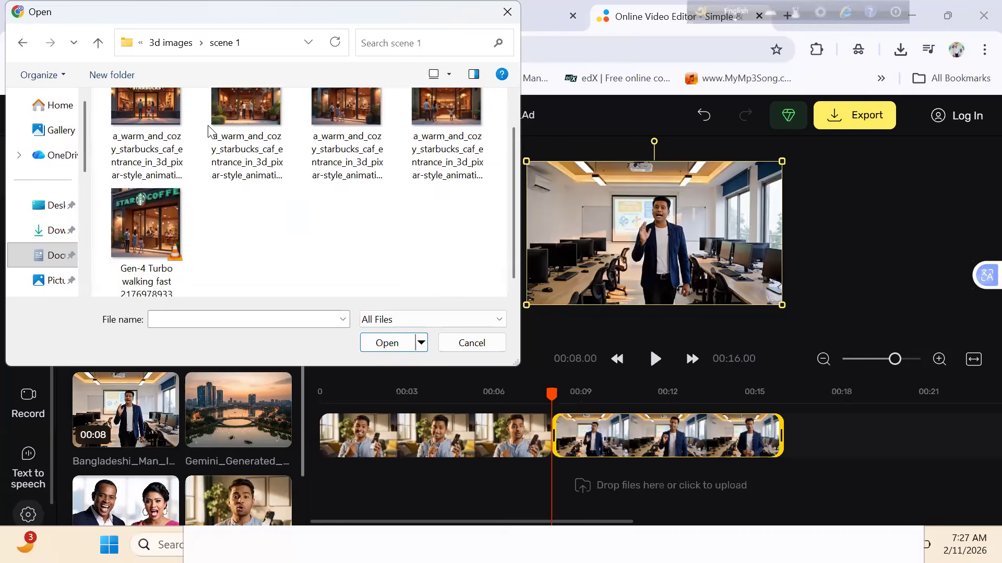
{"action": "left_click", "coordinate": [27, 47]}
{"action": "left_click", "coordinate": [23, 45]}
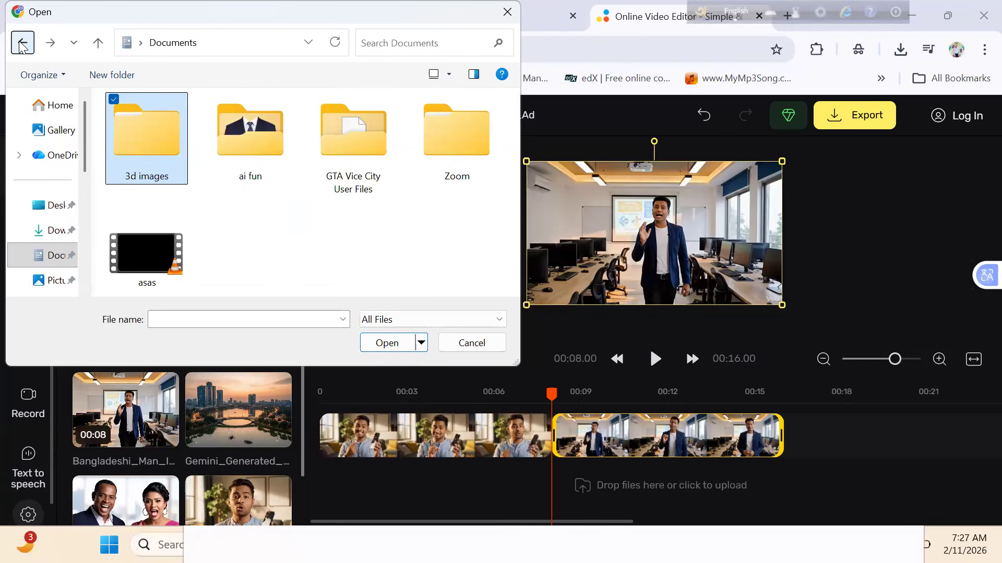
{"action": "left_click", "coordinate": [359, 268]}
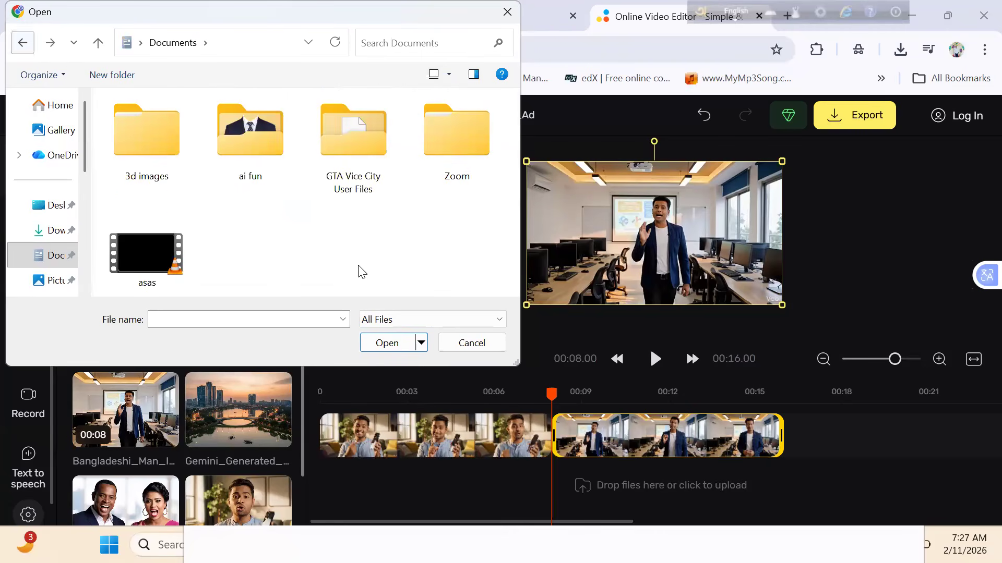
{"action": "double_click", "coordinate": [471, 133]}
{"action": "left_click", "coordinate": [22, 43]}
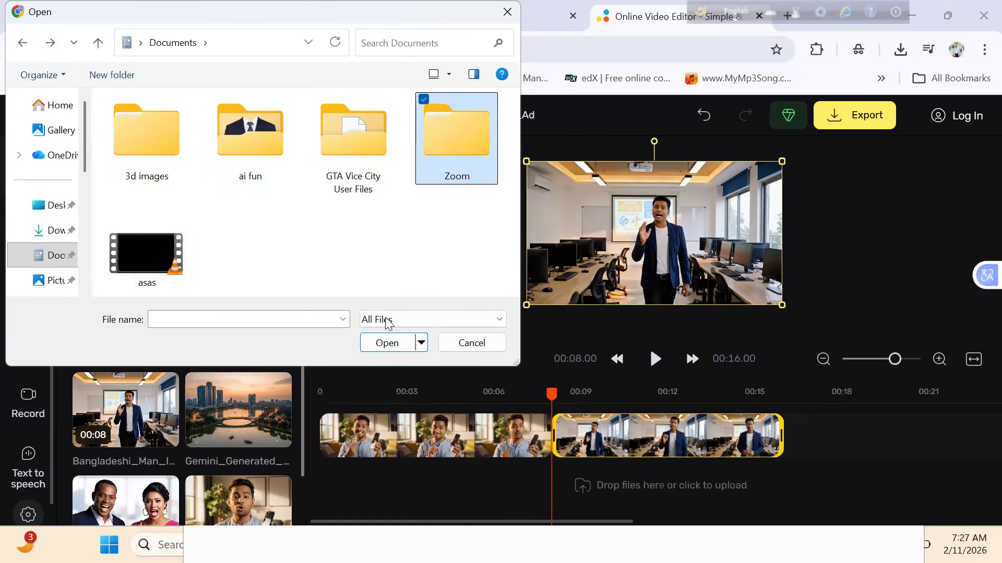
{"action": "left_click", "coordinate": [444, 342]}
- Add the DD Groove track from the stock music library to the timeline
{"action": "left_click", "coordinate": [428, 498]}
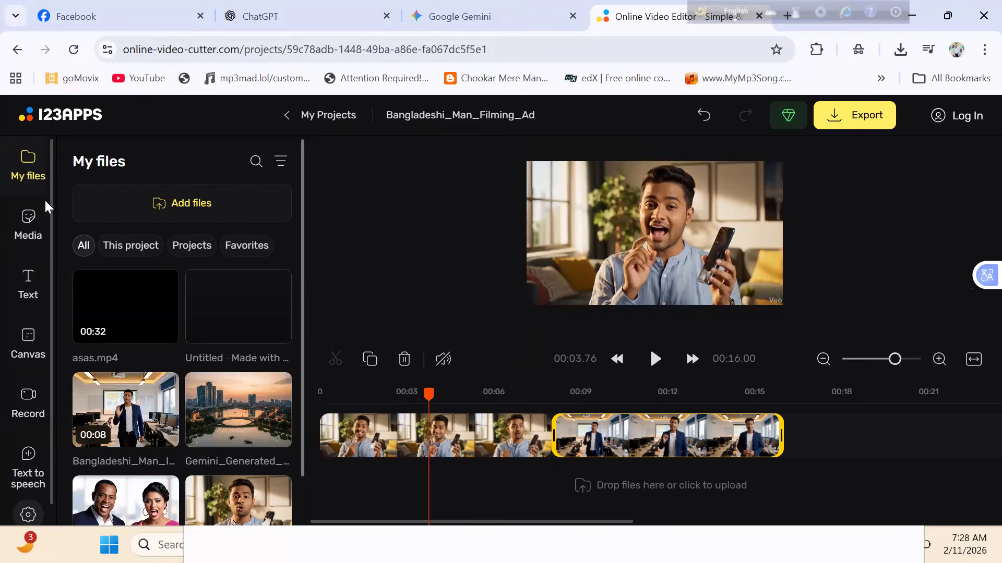
{"action": "left_click", "coordinate": [30, 229]}
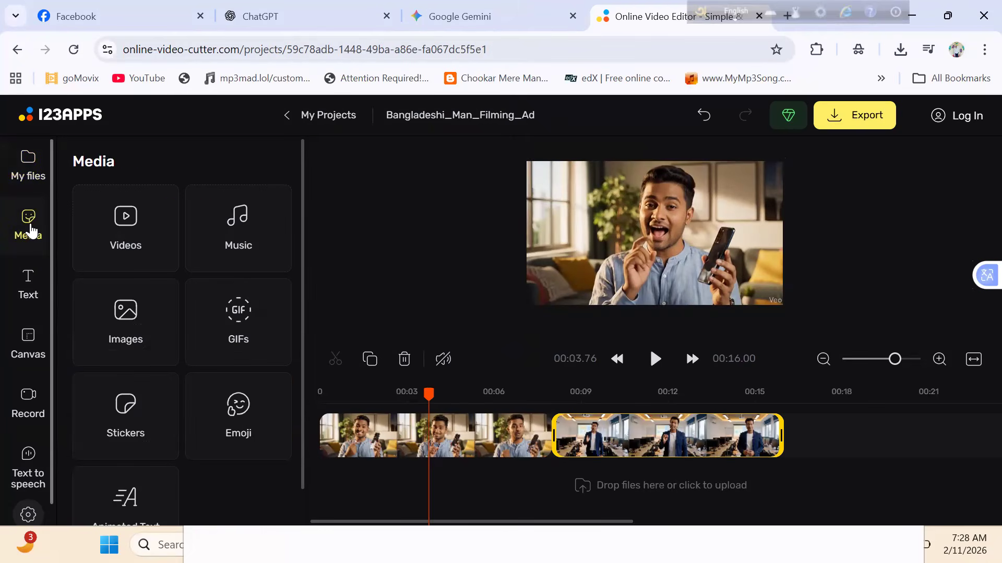
{"action": "left_click", "coordinate": [186, 241]}
{"action": "left_click", "coordinate": [198, 246]}
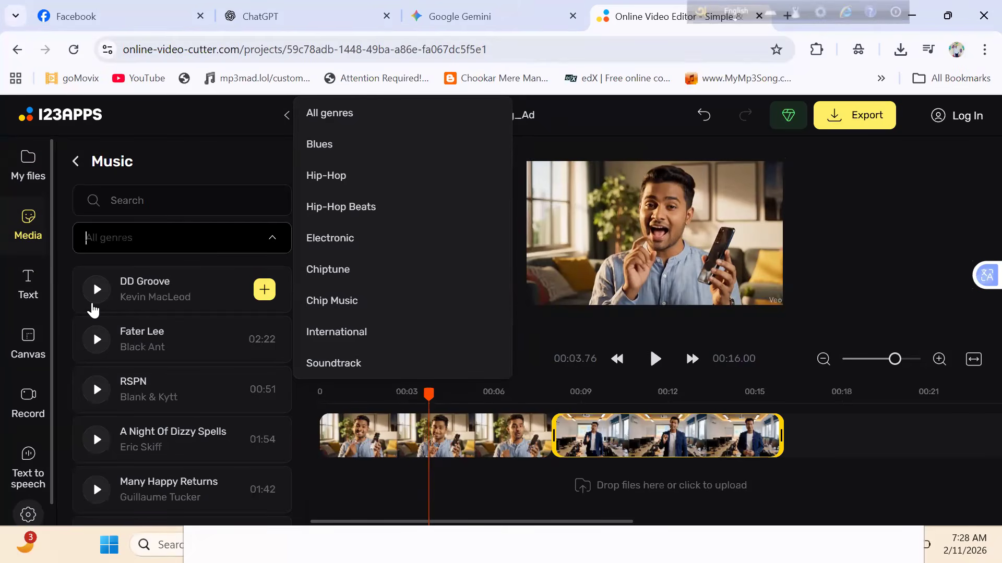
{"action": "left_click", "coordinate": [265, 289]}
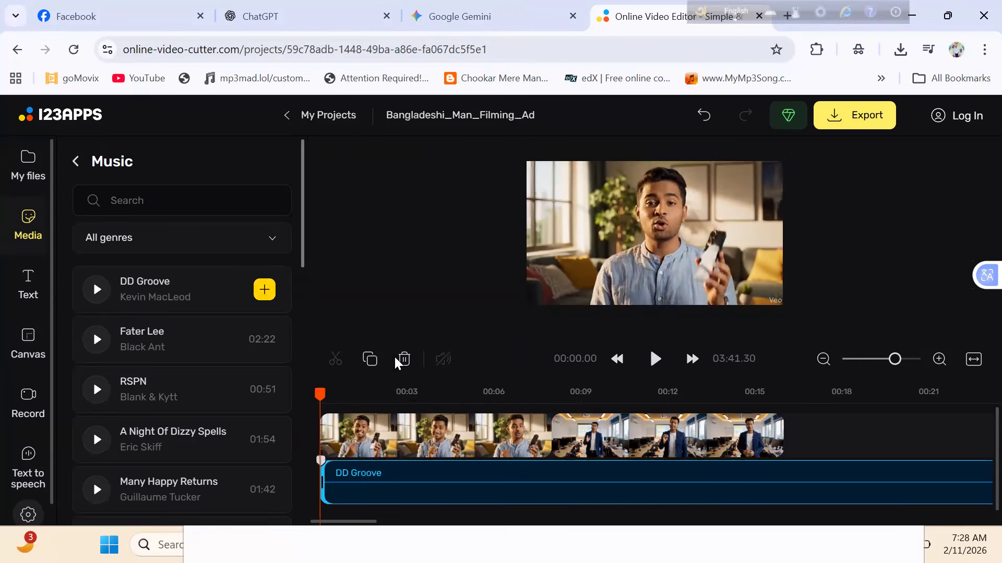
- Shorten the DD Groove track from its start so it begins at about 7 seconds, and delete it from the timeline
{"action": "left_click", "coordinate": [545, 436]}
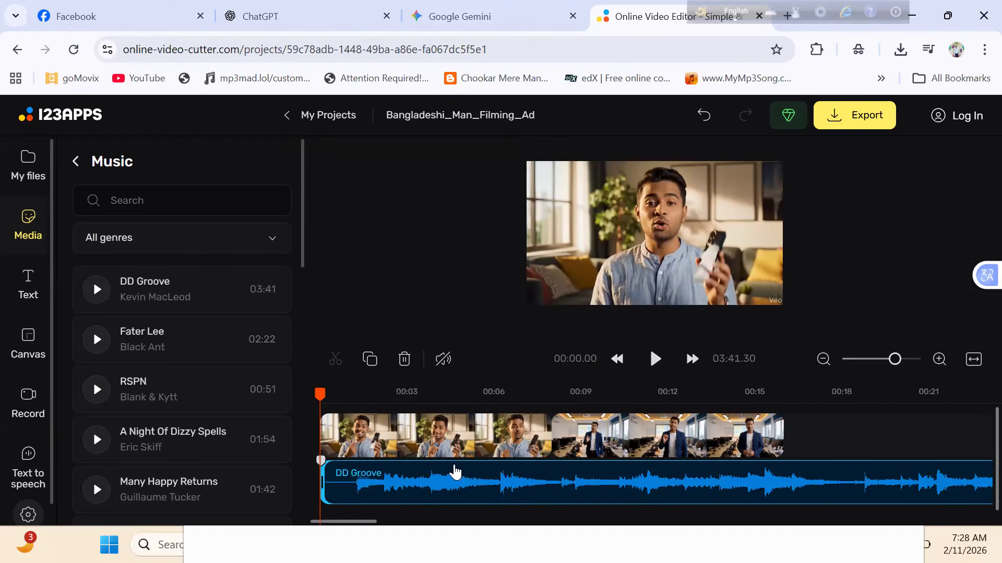
{"action": "left_click_drag", "start_coordinate": [335, 476], "coordinate": [641, 491]}
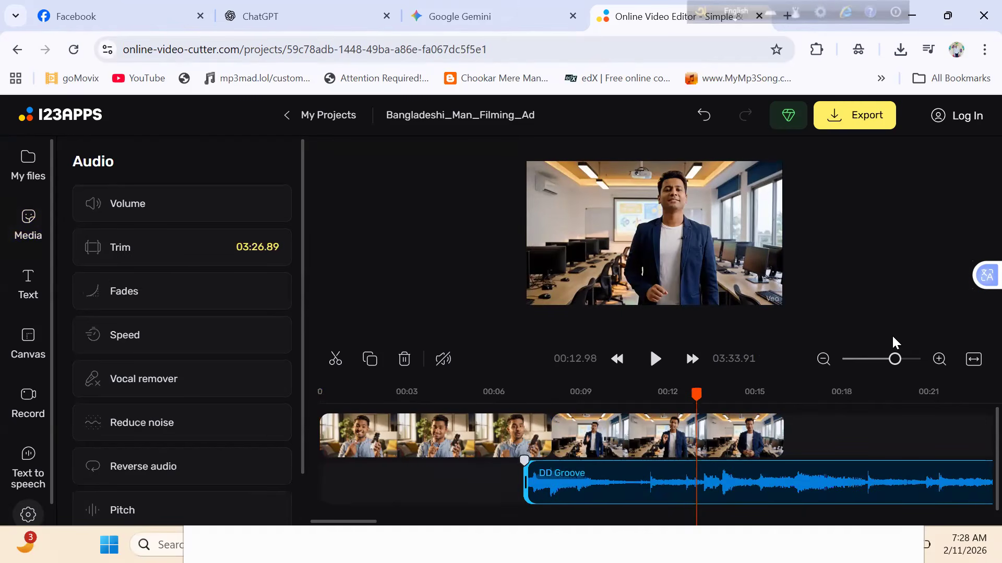
{"action": "left_click", "coordinate": [880, 363]}
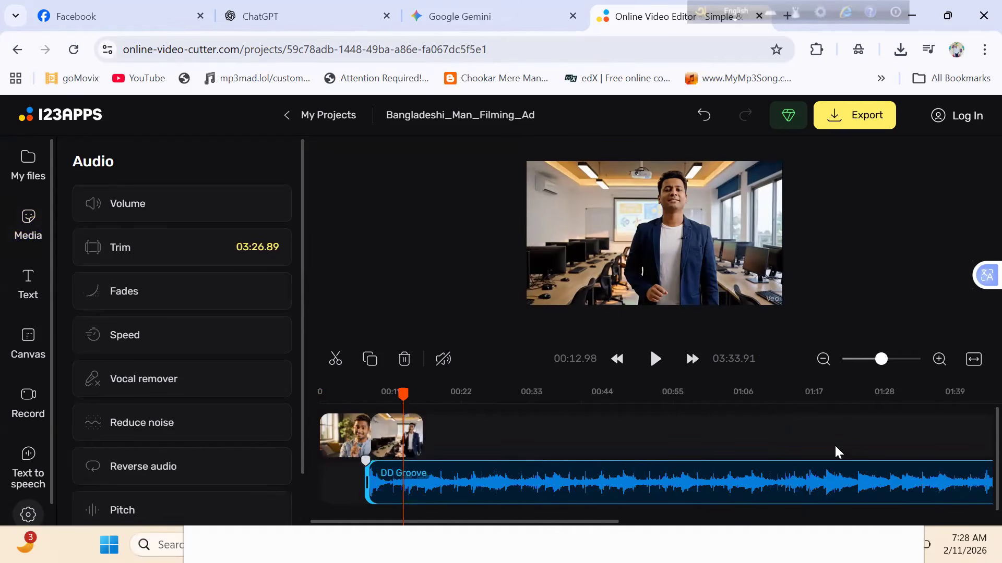
{"action": "left_click", "coordinate": [901, 357]}
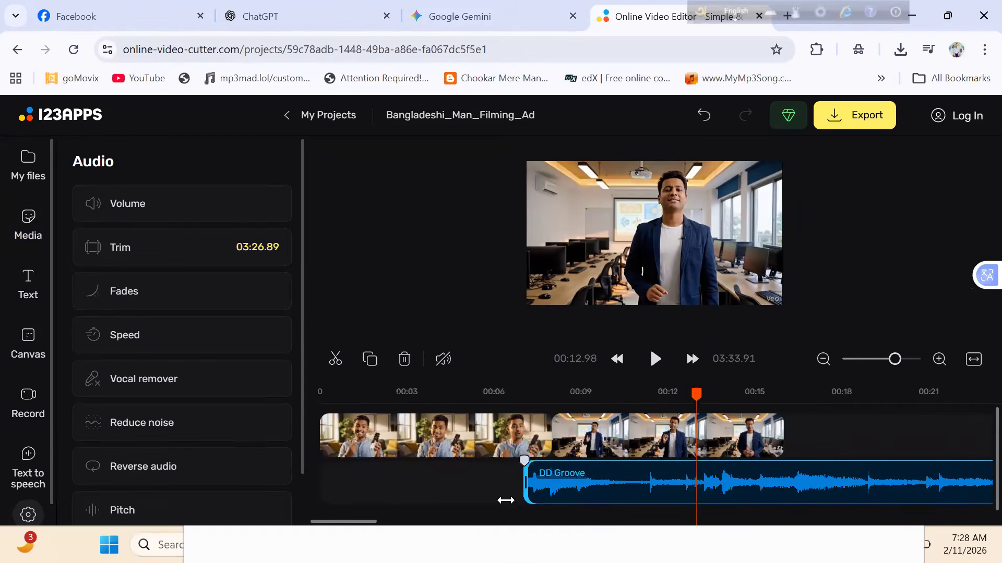
{"action": "left_click", "coordinate": [392, 503]}
{"action": "key", "text": "Delete"}
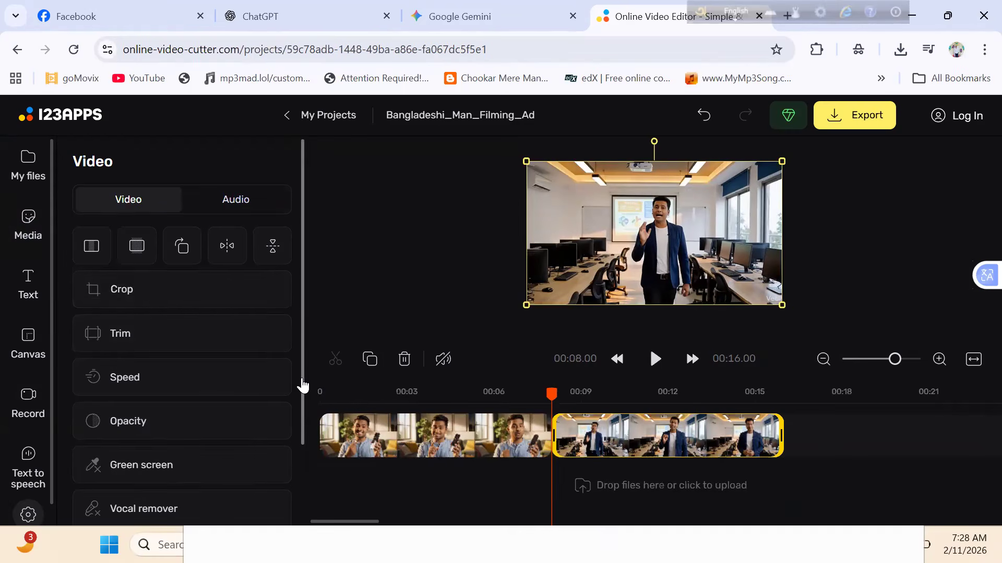
- Add a Yanone Kaffeesatz text overlay, enlarge it to size 50 and replace the sample wording with "ghyrshfj"
{"action": "left_click_drag", "start_coordinate": [302, 384], "coordinate": [280, 519]}
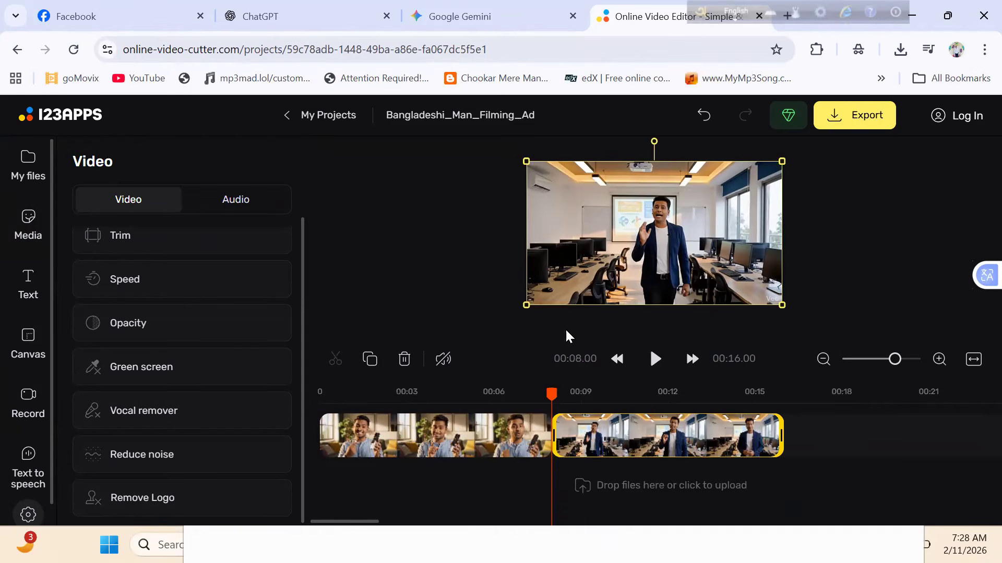
{"action": "left_click", "coordinate": [28, 354]}
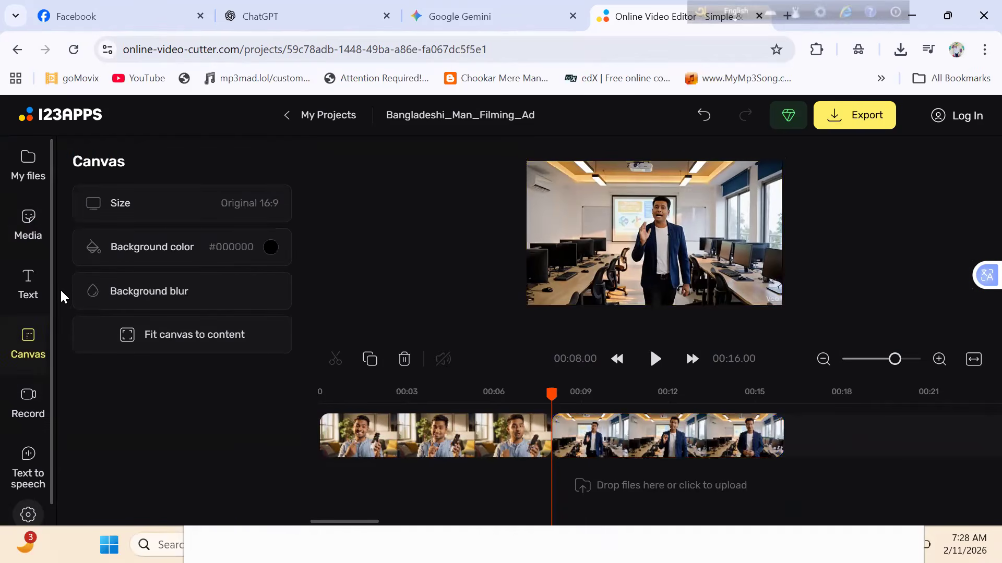
{"action": "left_click", "coordinate": [22, 309]}
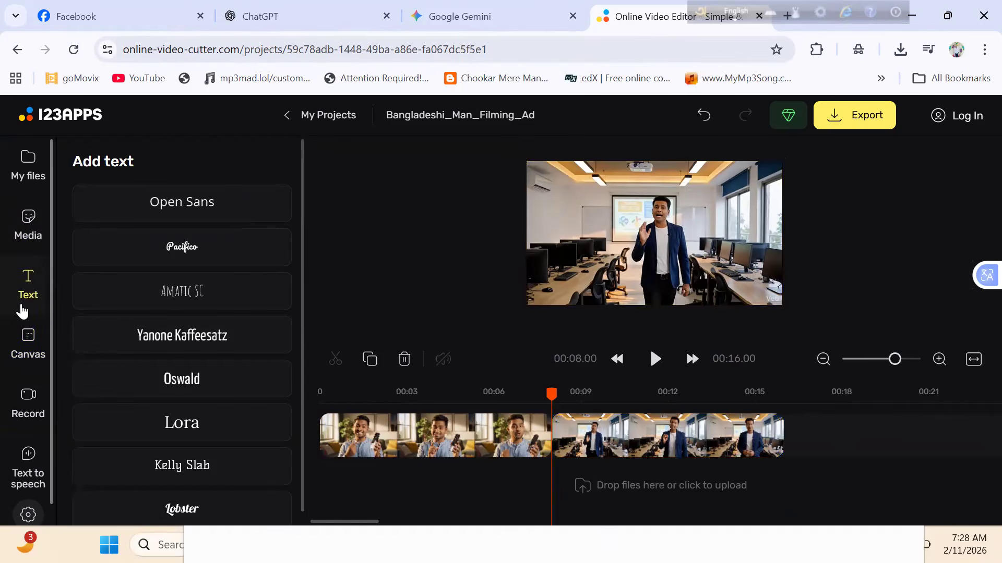
{"action": "left_click", "coordinate": [206, 324]}
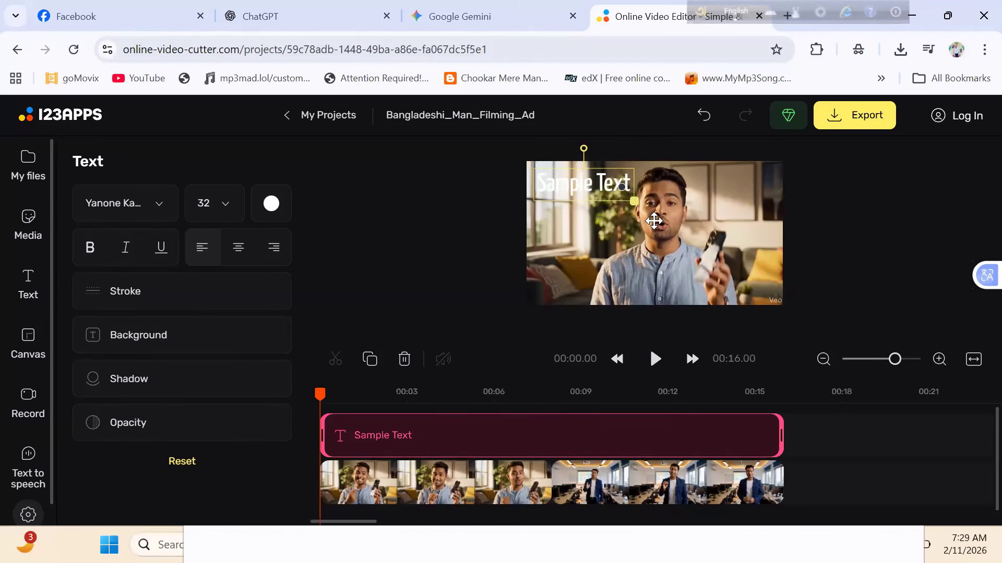
{"action": "left_click_drag", "start_coordinate": [654, 221], "coordinate": [694, 260]}
{"action": "double_click", "coordinate": [662, 181]}
{"action": "type", "text": "ghyrshfj"}
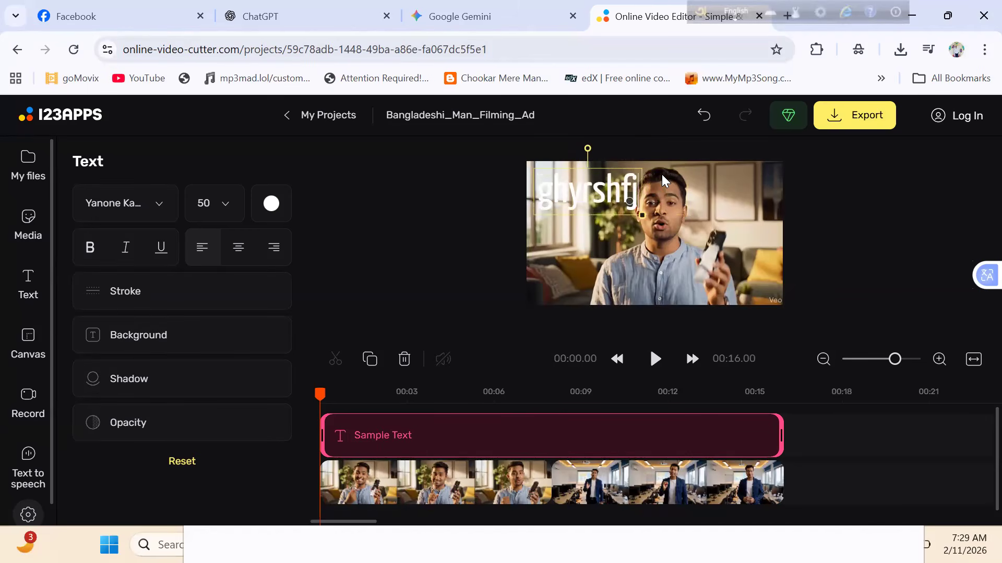
- Make the overlay text bold and colour it dark red, #A80909
{"action": "left_click", "coordinate": [96, 240]}
{"action": "left_click", "coordinate": [267, 209]}
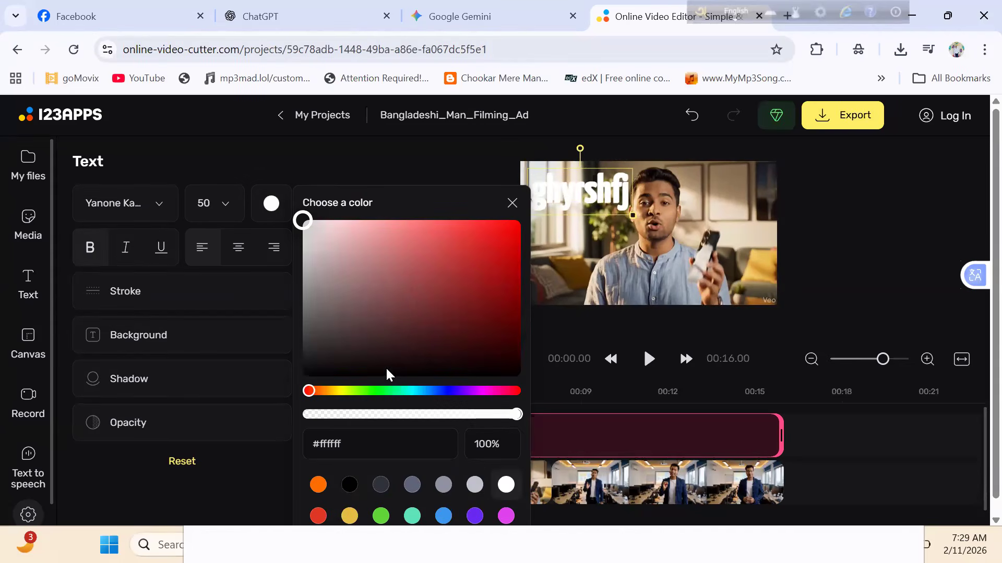
{"action": "left_click_drag", "start_coordinate": [489, 285], "coordinate": [509, 258]}
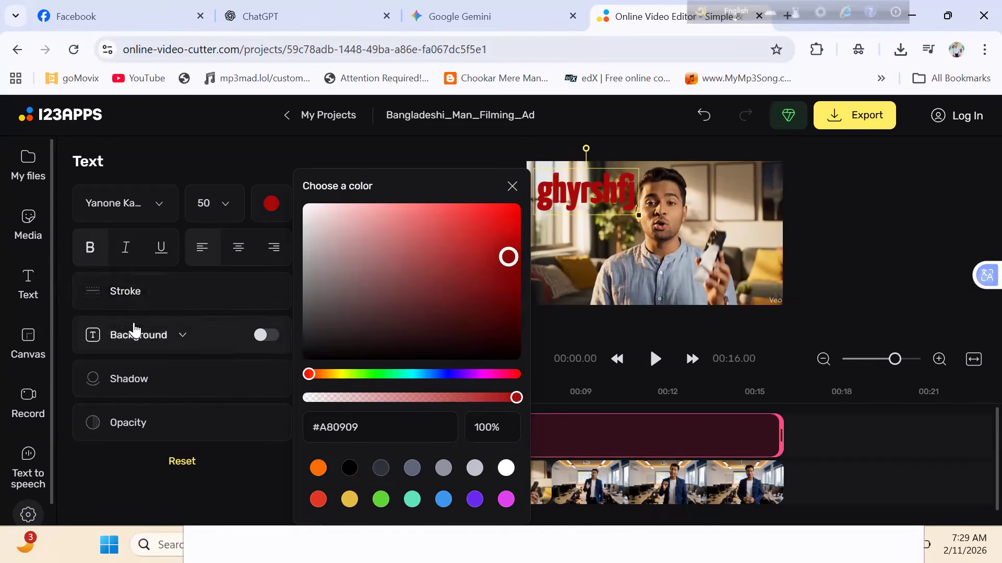
- Turn on the text's black background with 5% padding and a 100% corner radius
{"action": "left_click", "coordinate": [183, 335]}
{"action": "left_click", "coordinate": [269, 335]}
{"action": "left_click_drag", "start_coordinate": [140, 394], "coordinate": [100, 396]}
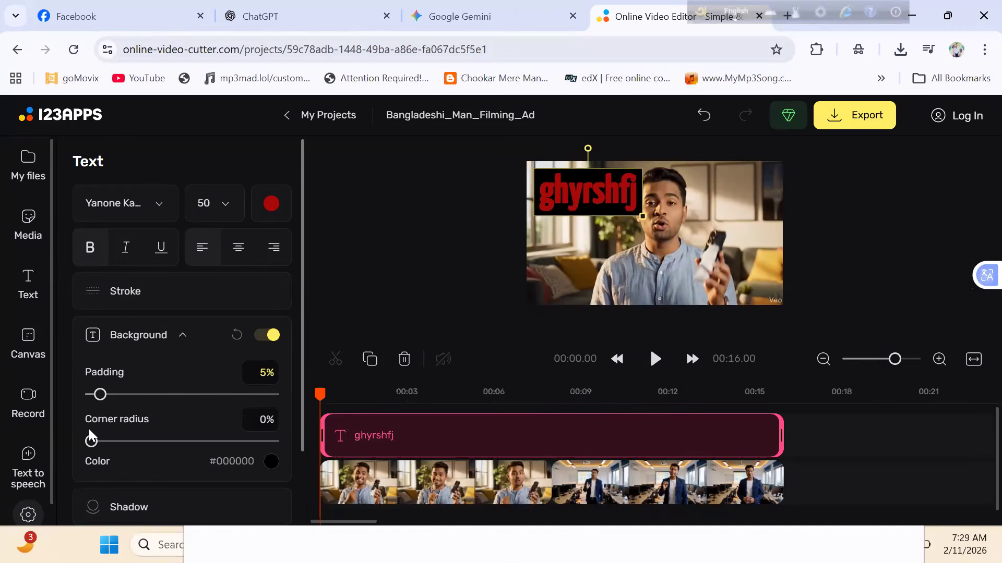
{"action": "mouse_move", "coordinate": [116, 441]}
{"action": "left_mouse_down"}
{"action": "mouse_move", "coordinate": [228, 475]}
{"action": "mouse_move", "coordinate": [302, 436]}
{"action": "left_mouse_up"}
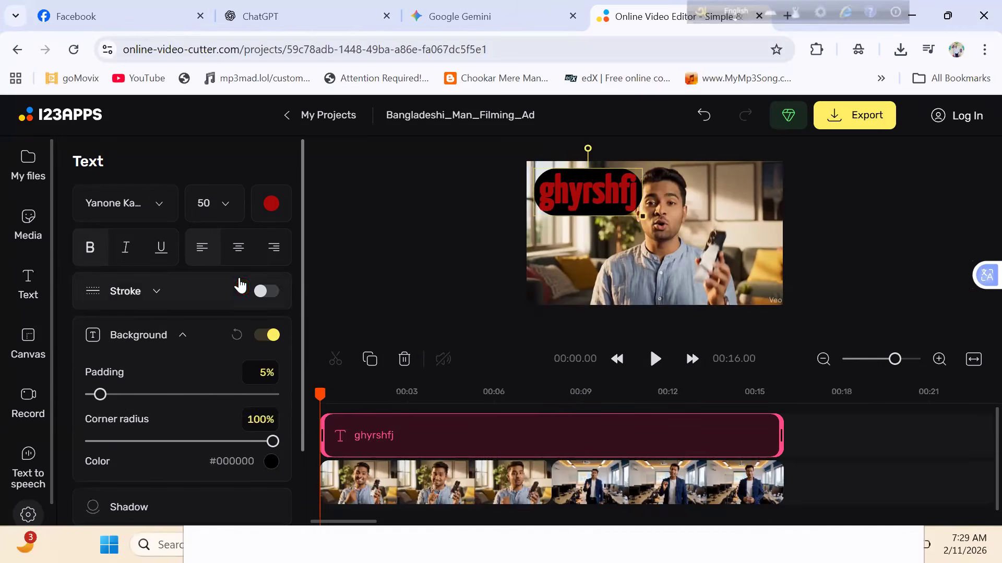
- Change the overlay text's font to Pacifico and lower its opacity to 65%
{"action": "left_click", "coordinate": [158, 211]}
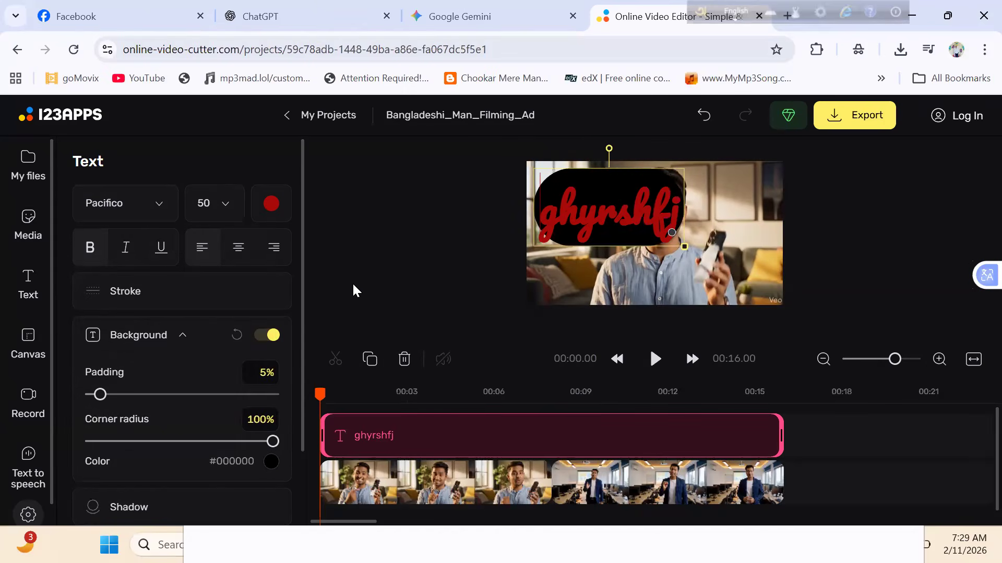
{"action": "scroll", "coordinate": [353, 285], "scroll_direction": "down", "scroll_amount": 2}
{"action": "scroll", "coordinate": [353, 285], "scroll_direction": "up", "scroll_amount": 1}
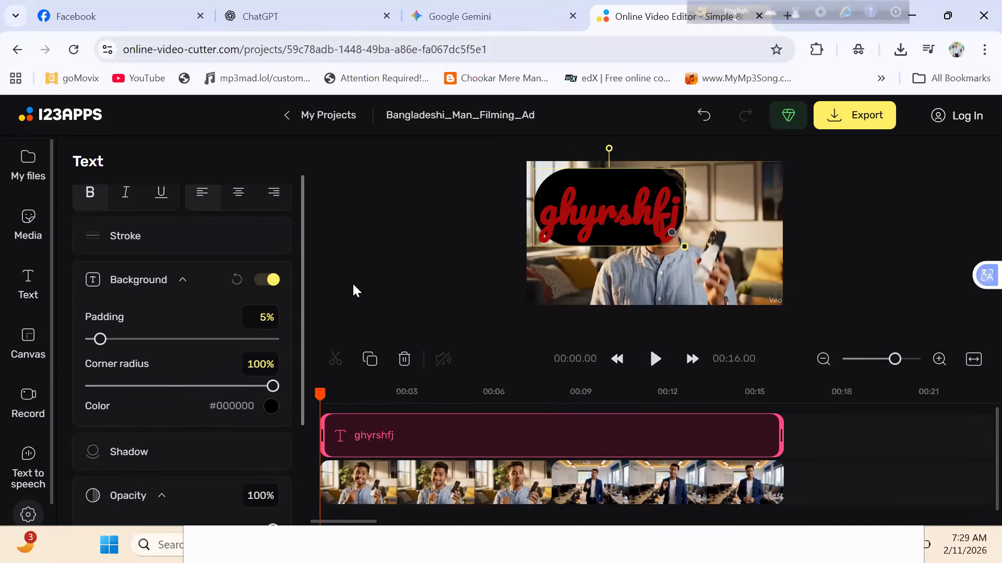
{"action": "scroll", "coordinate": [120, 495], "scroll_direction": "down", "scroll_amount": 2}
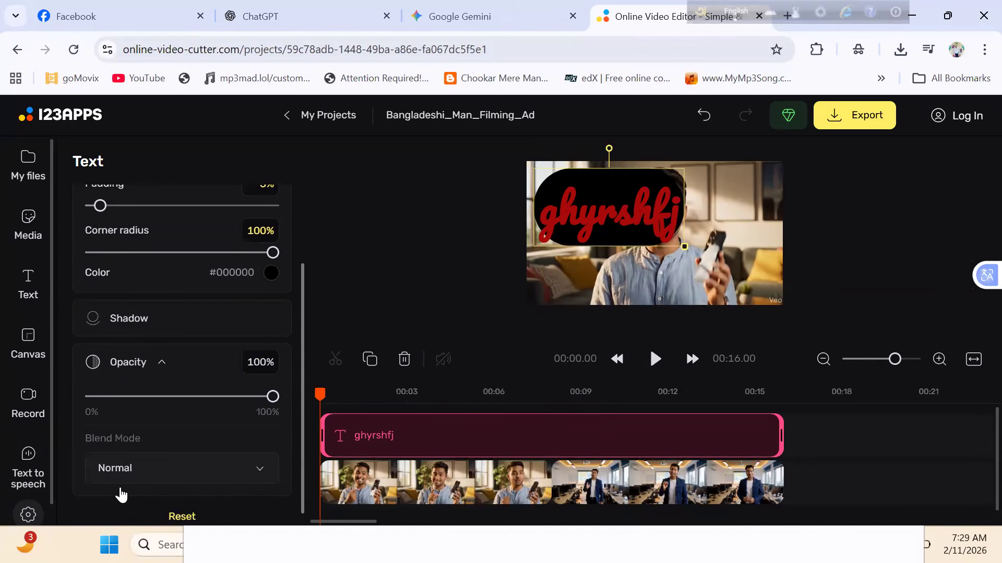
{"action": "mouse_move", "coordinate": [213, 400]}
{"action": "left_mouse_down"}
{"action": "mouse_move", "coordinate": [154, 400]}
{"action": "mouse_move", "coordinate": [209, 410]}
{"action": "left_mouse_up"}
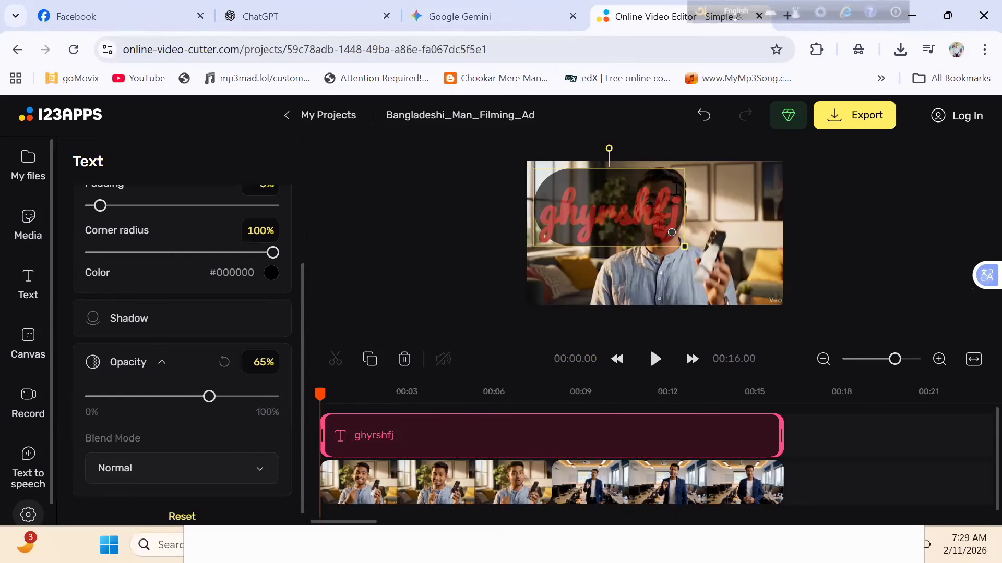
- Enlarge the text overlay across most of the video frame and shorten its timeline clip to about 2.6 seconds
{"action": "left_click_drag", "start_coordinate": [683, 245], "coordinate": [761, 286]}
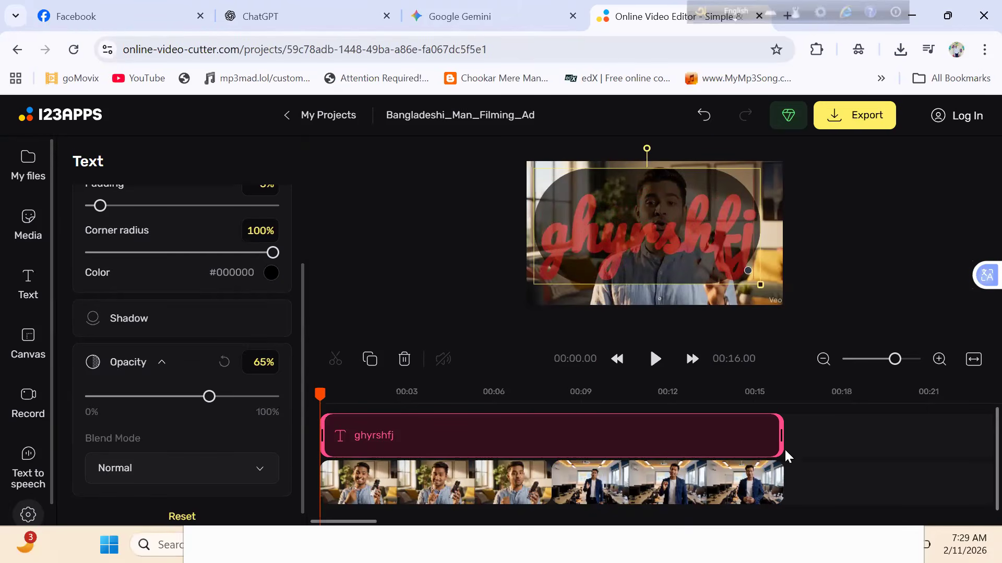
{"action": "left_click_drag", "start_coordinate": [780, 435], "coordinate": [395, 435]}
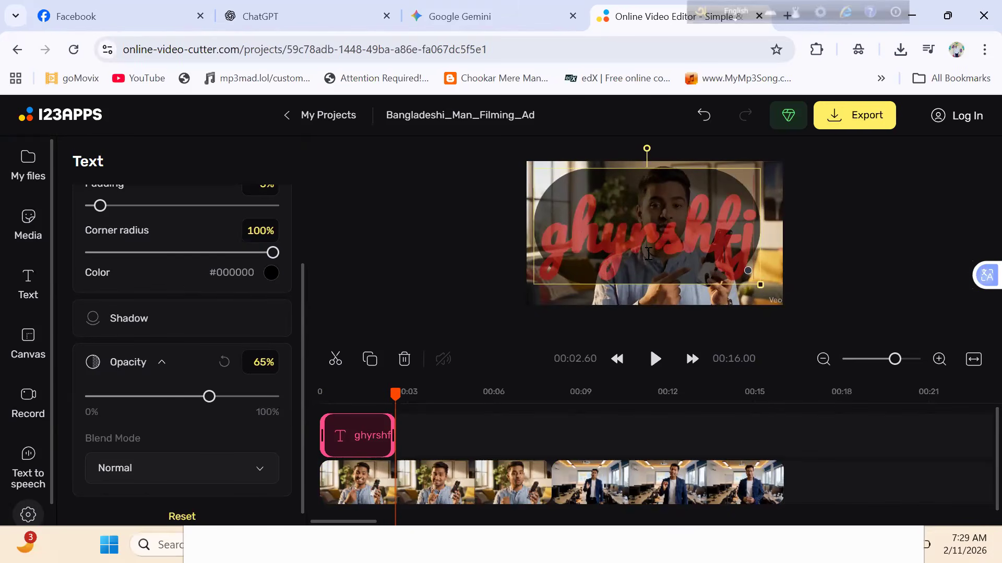
- Delete the text overlay clip from the timeline
{"action": "key", "text": "BackSpace"}
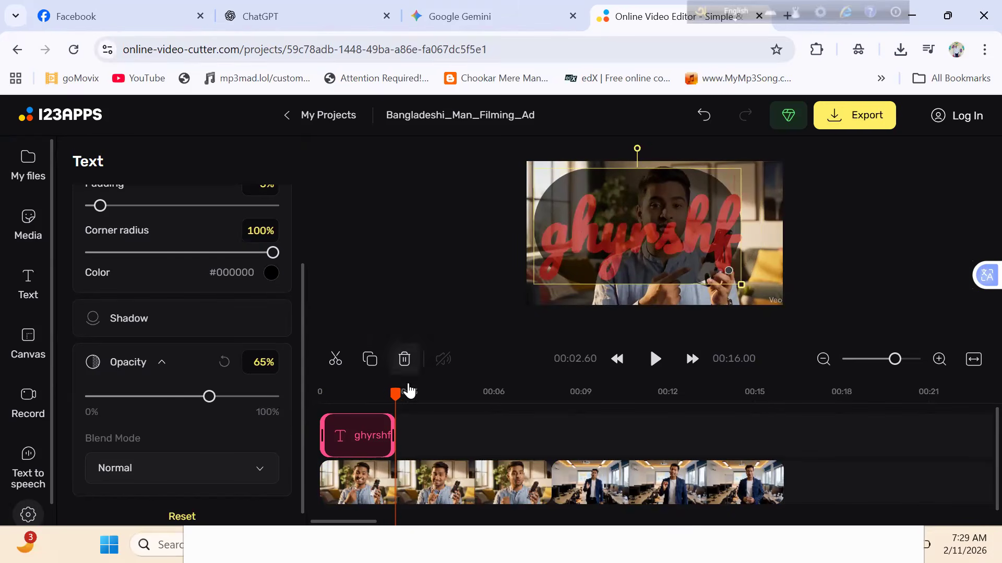
{"action": "left_click", "coordinate": [405, 360]}
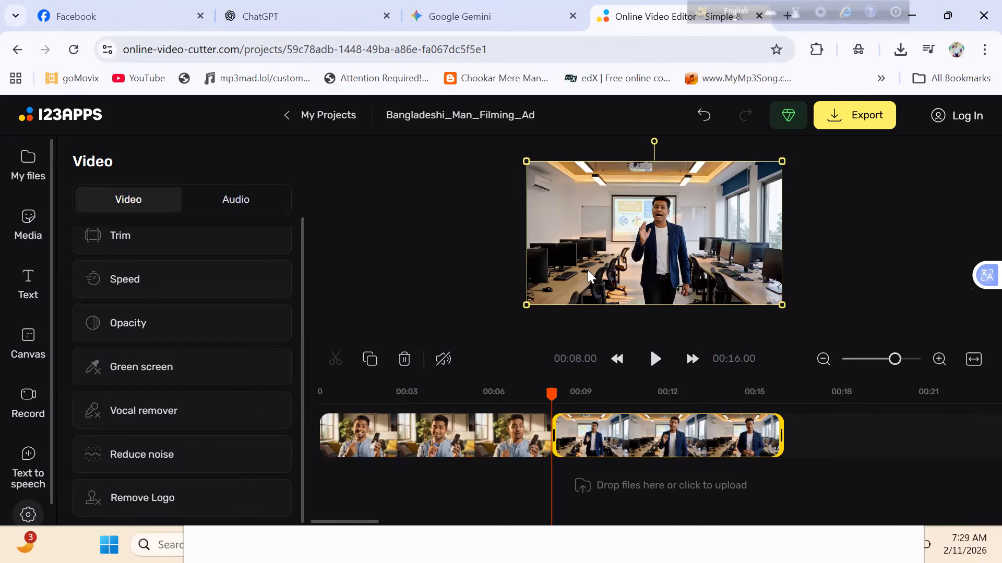
{"action": "left_click", "coordinate": [23, 282]}
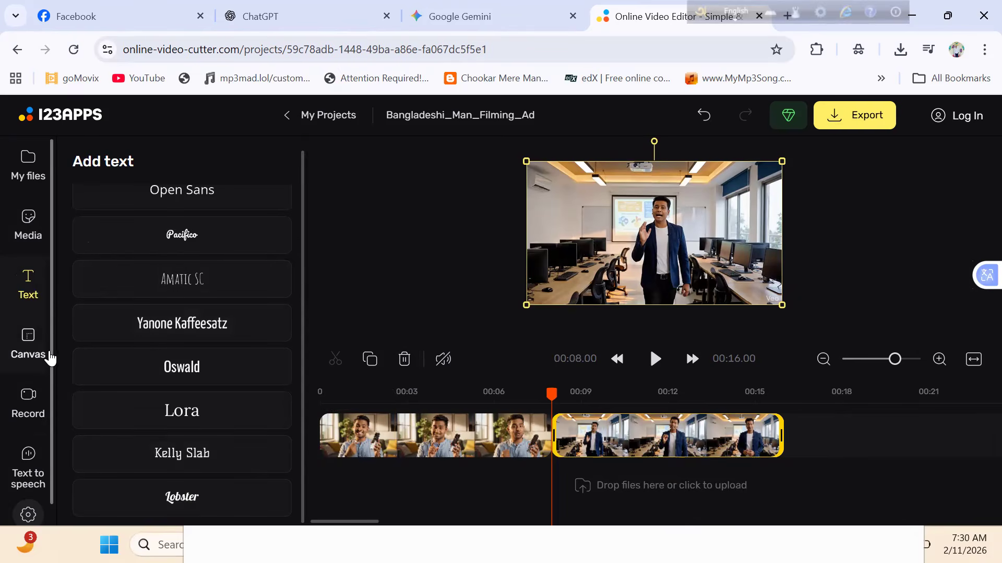
{"action": "scroll", "coordinate": [46, 343], "scroll_direction": "down", "scroll_amount": 1}
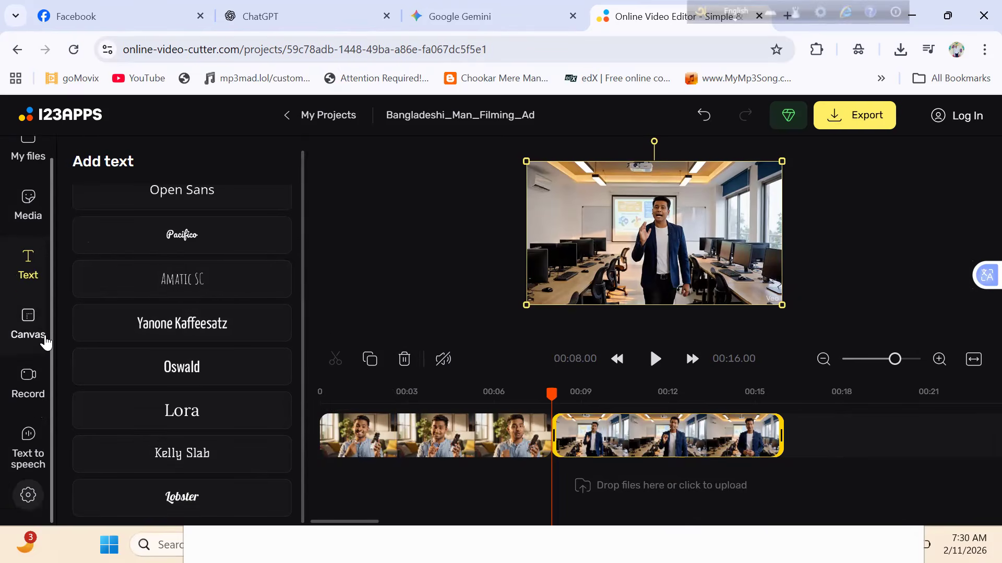
{"action": "left_click", "coordinate": [36, 381]}
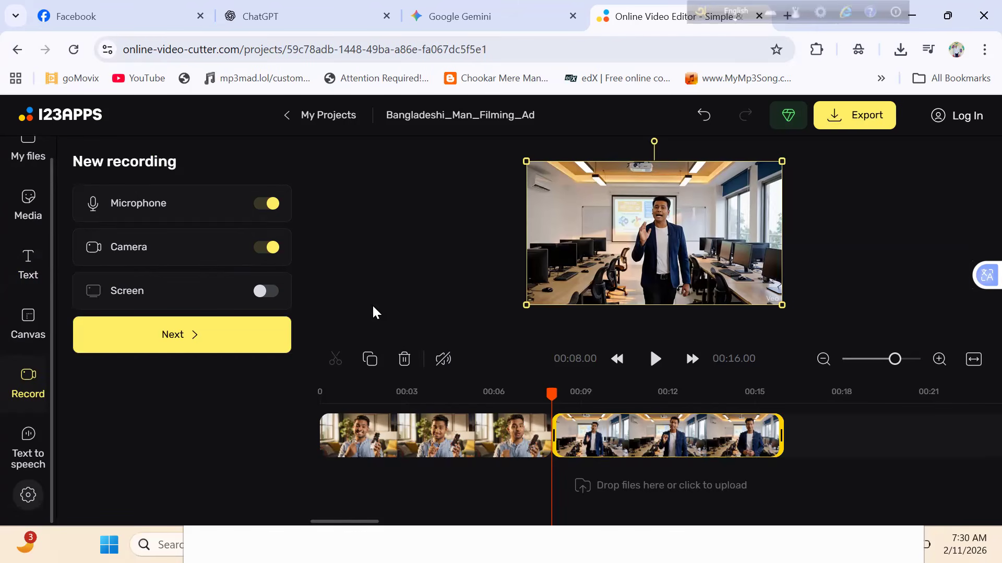
- Generate a text-to-speech audio clip from "hgffcjhcvj", add it to the timeline, and undo the addition
{"action": "left_click", "coordinate": [28, 454]}
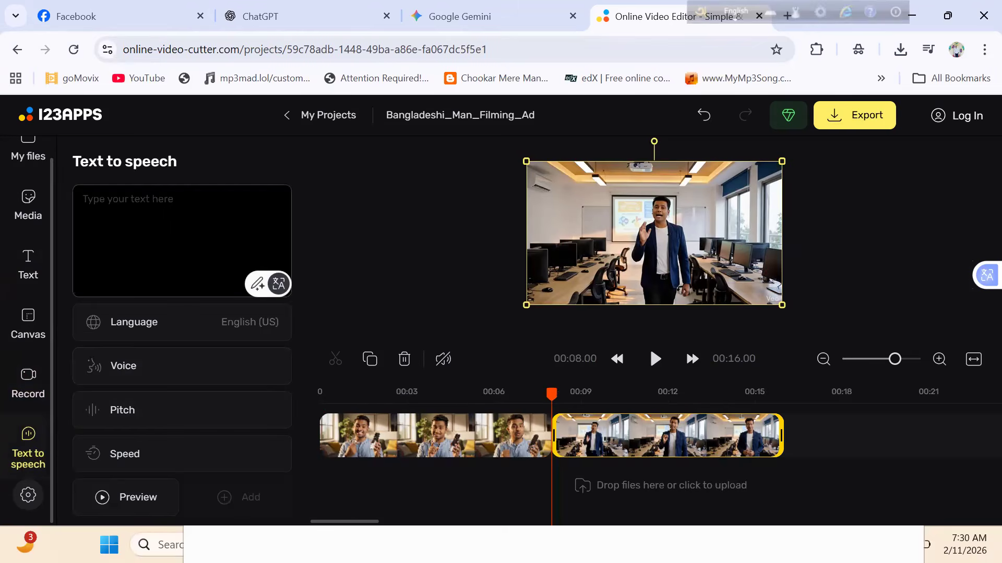
{"action": "type", "text": "hgffcjhcvj"}
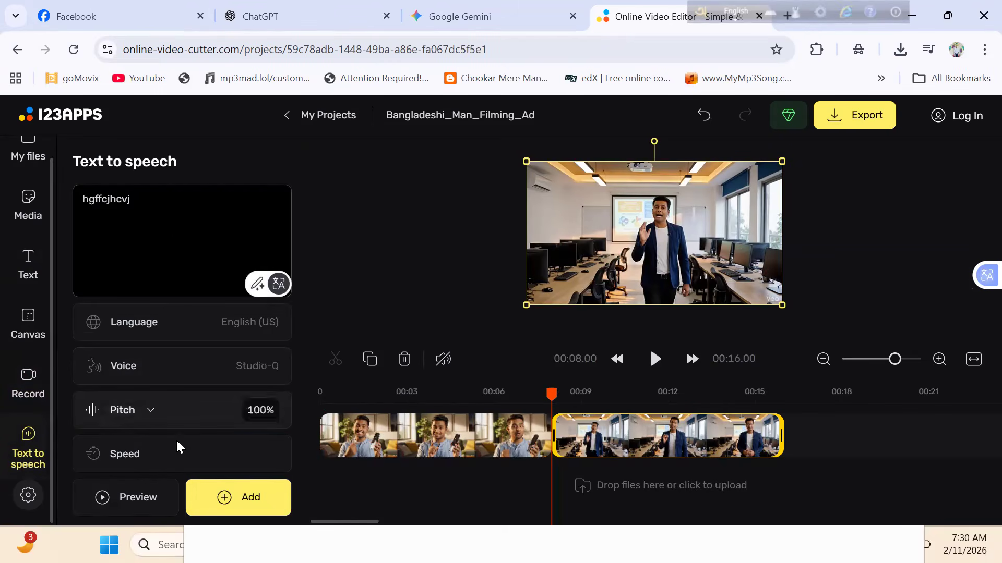
{"action": "left_click", "coordinate": [241, 493]}
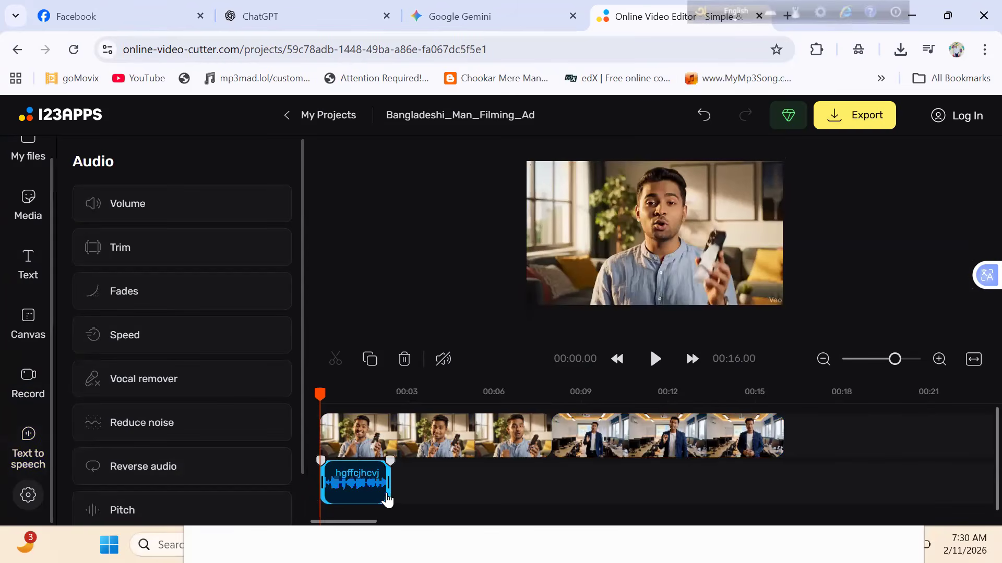
{"action": "key", "text": "ctrl+z"}
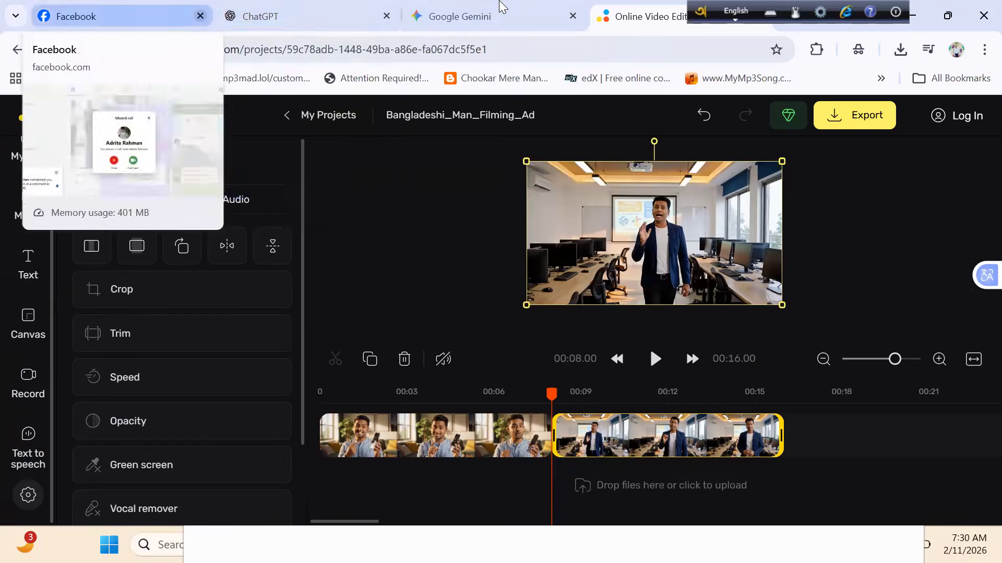
- Close the Facebook tab and move the playhead into the first clip, at about 4.11 seconds
{"action": "left_click", "coordinate": [201, 16]}
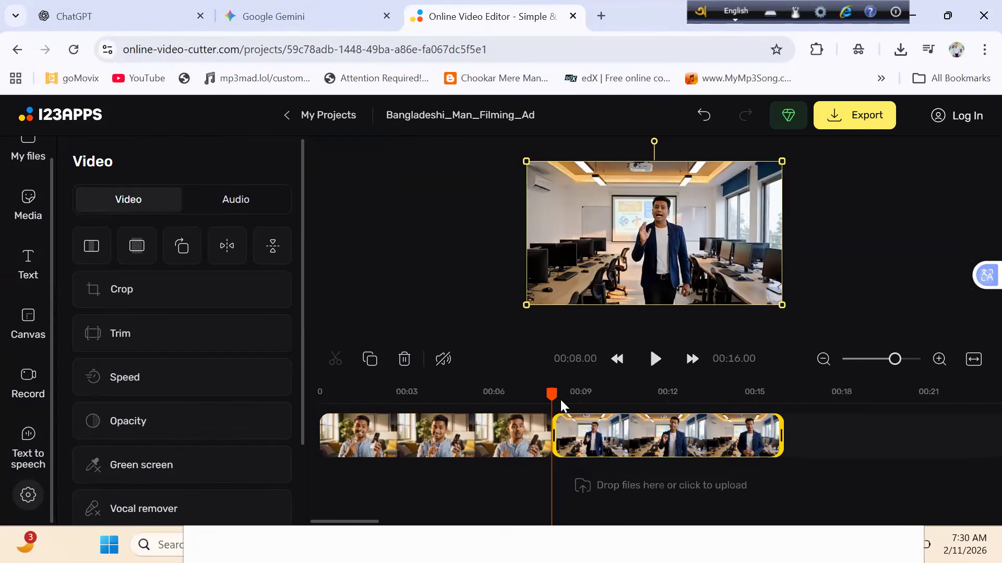
{"action": "left_click_drag", "start_coordinate": [499, 391], "coordinate": [440, 406]}
{"action": "left_click", "coordinate": [440, 407]}
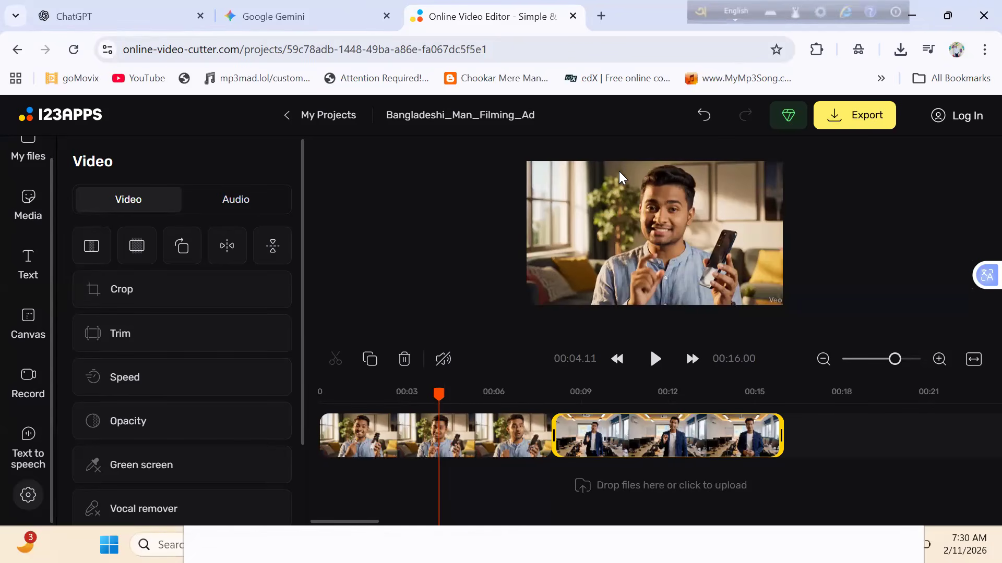
- In a new browser tab, search Google for "pixabay" and open the Pixabay website
{"action": "key", "text": "ctrl+t"}
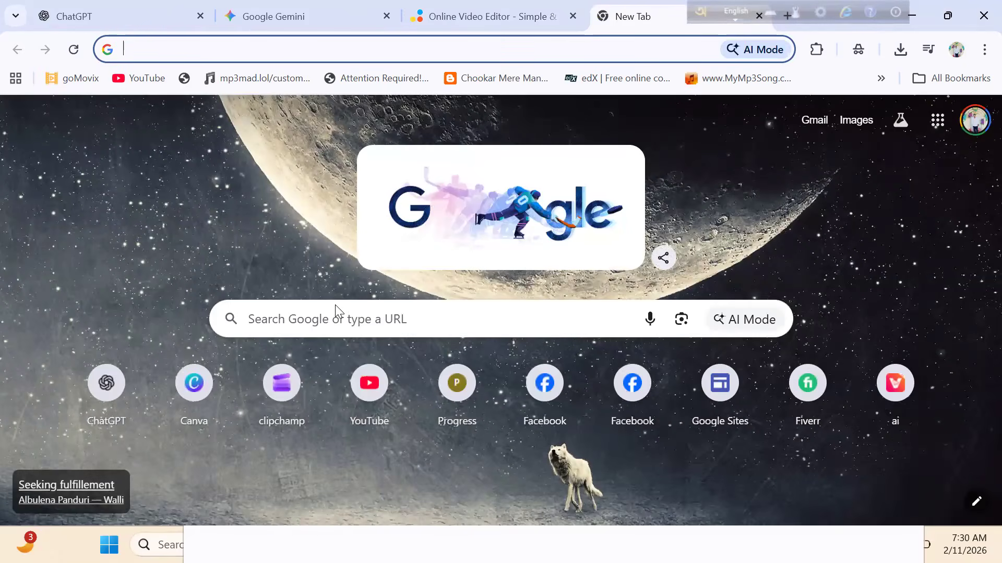
{"action": "left_click", "coordinate": [336, 318]}
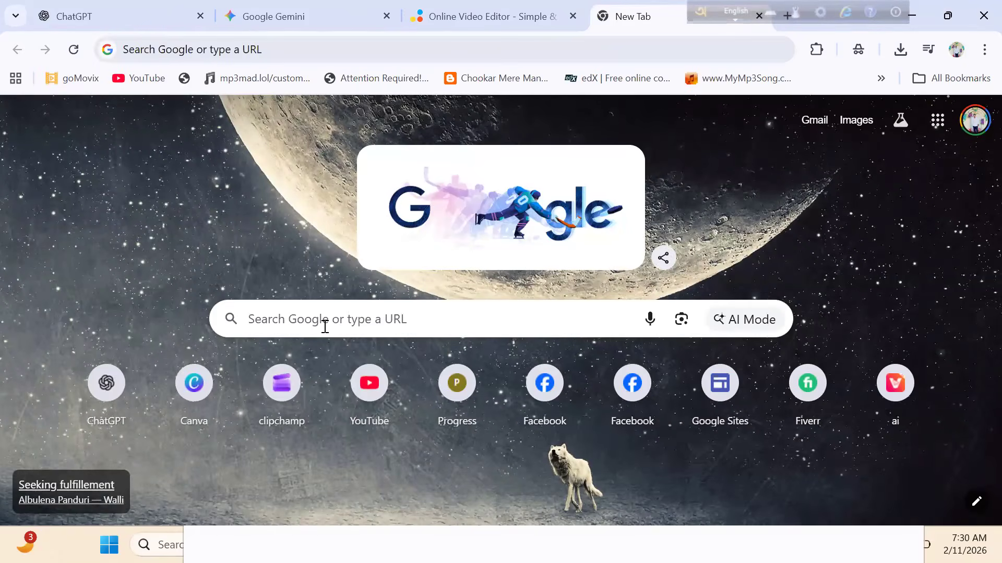
{"action": "left_click", "coordinate": [324, 327]}
{"action": "type", "text": "pix"}
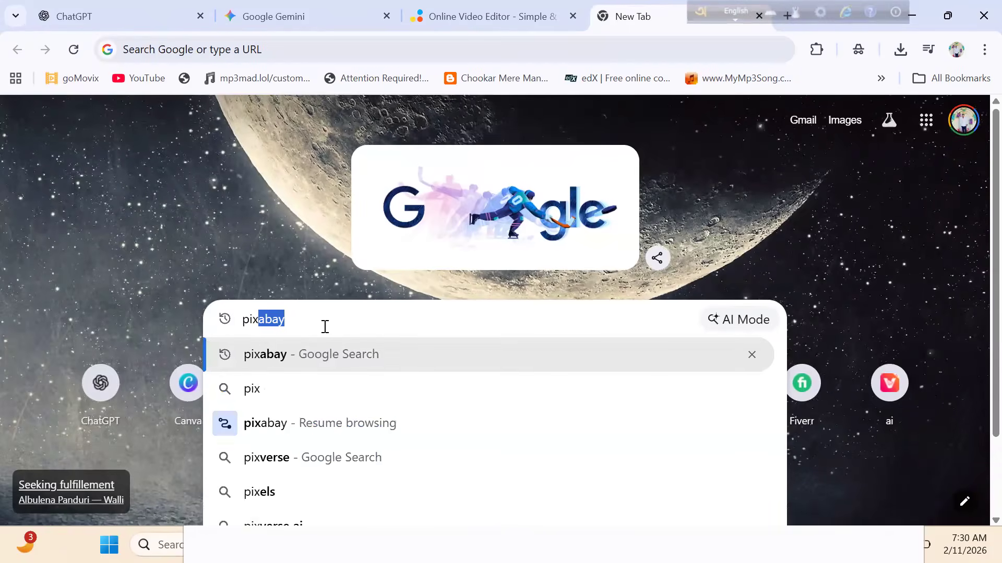
{"action": "type", "text": "a"}
{"action": "key", "text": "Return"}
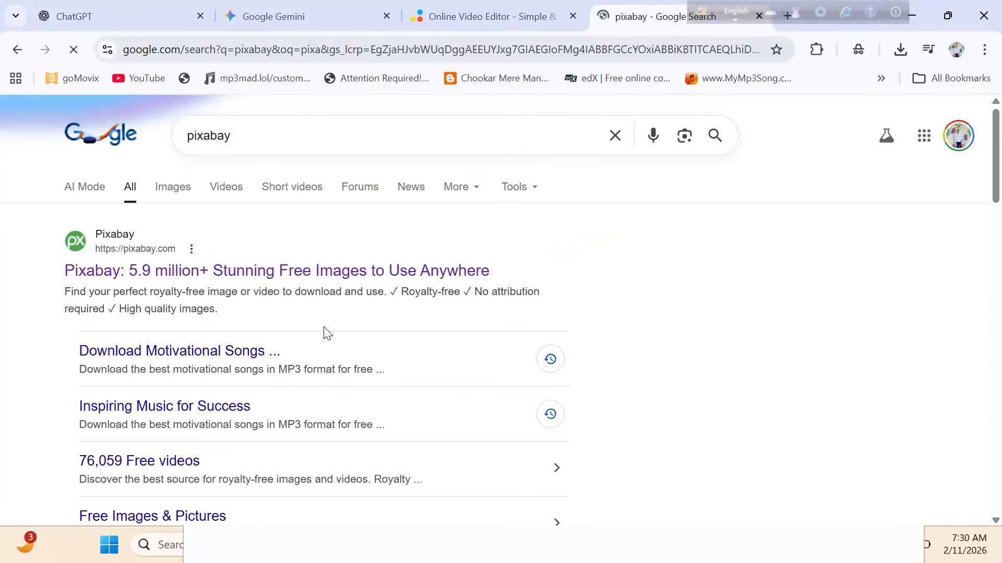
{"action": "left_click", "coordinate": [246, 272]}
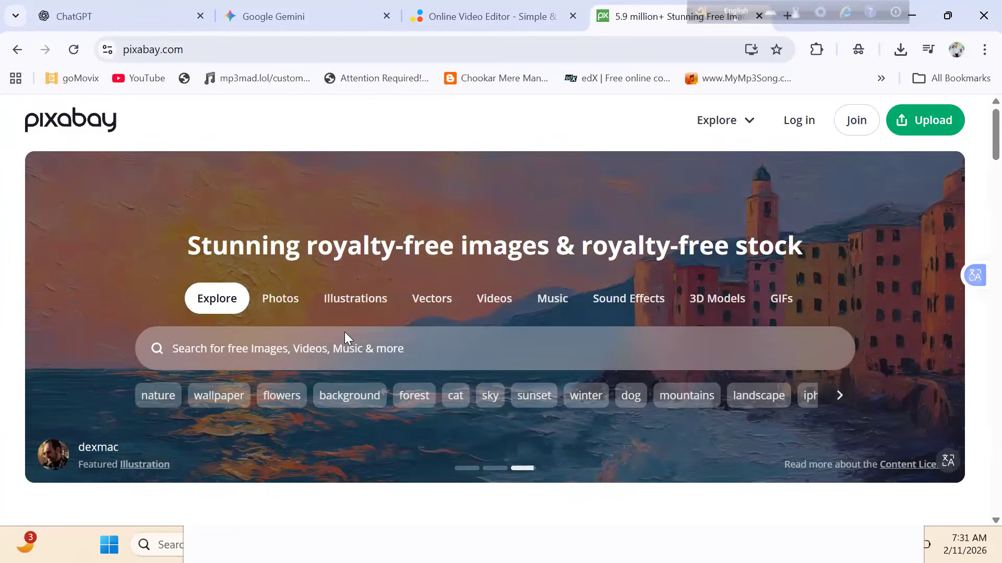
- Search Pixabay for "cat" and limit the results to Sound Effects
{"action": "left_click", "coordinate": [330, 358]}
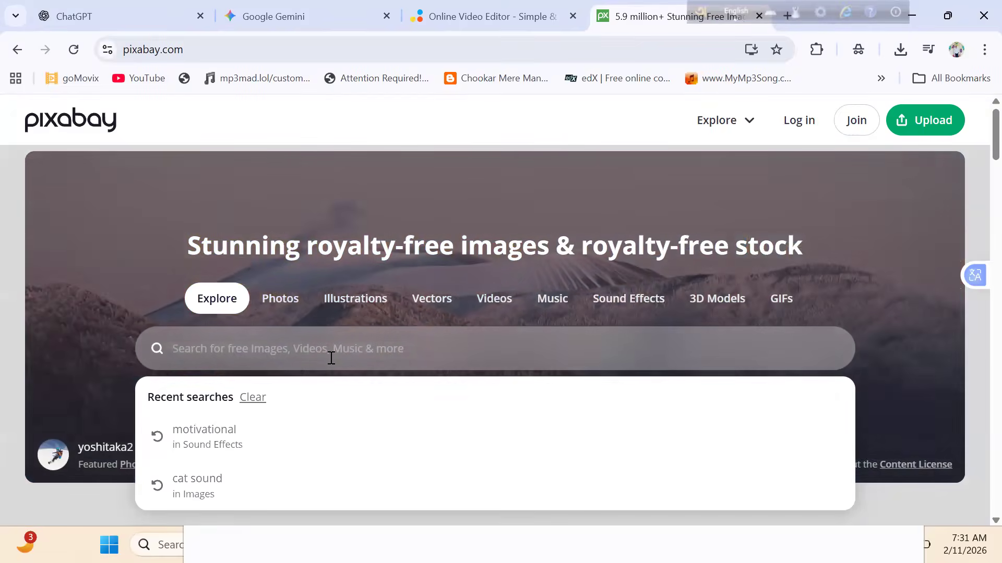
{"action": "type", "text": "ca"}
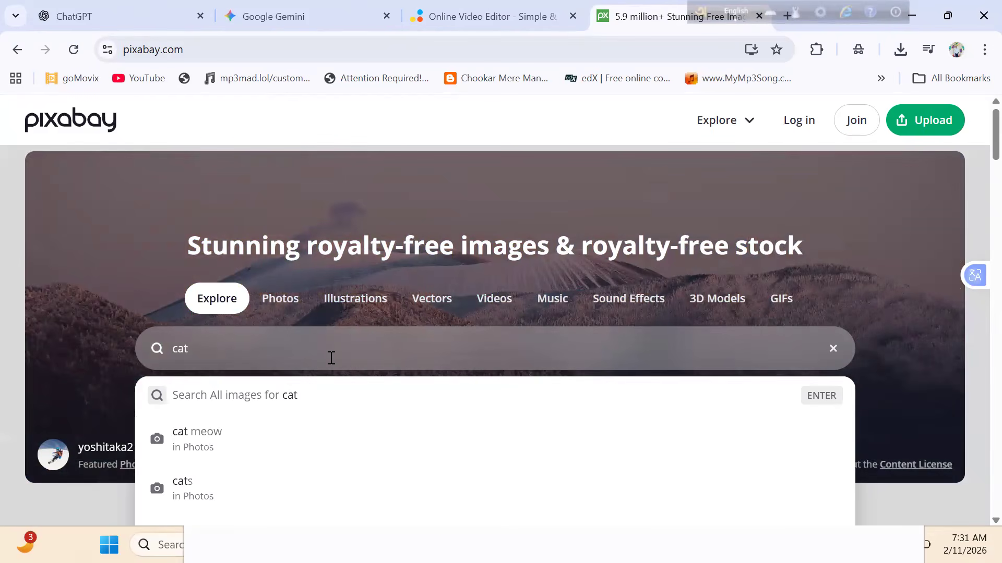
{"action": "type", "text": "t"}
{"action": "key", "text": "Return"}
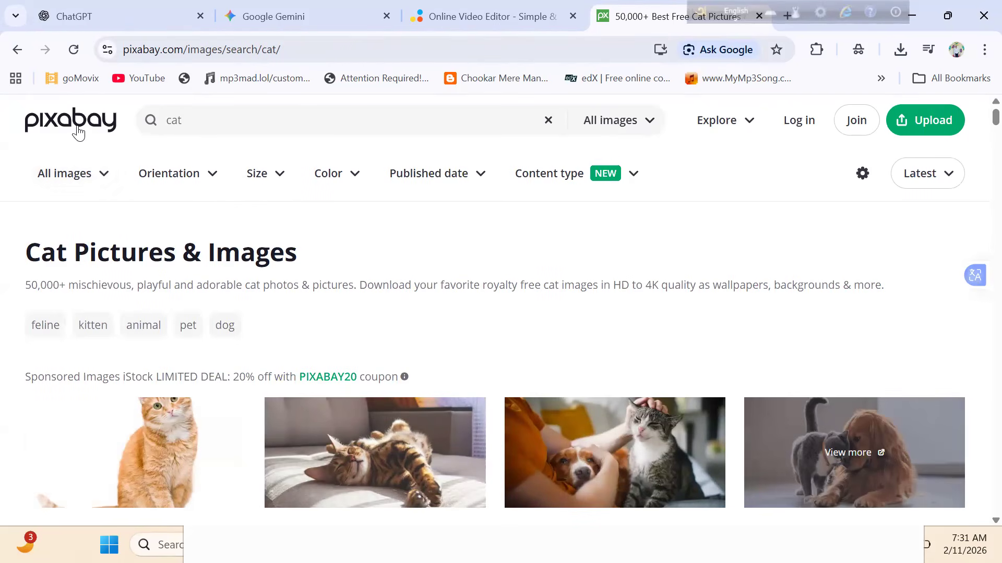
{"action": "left_click", "coordinate": [76, 174]}
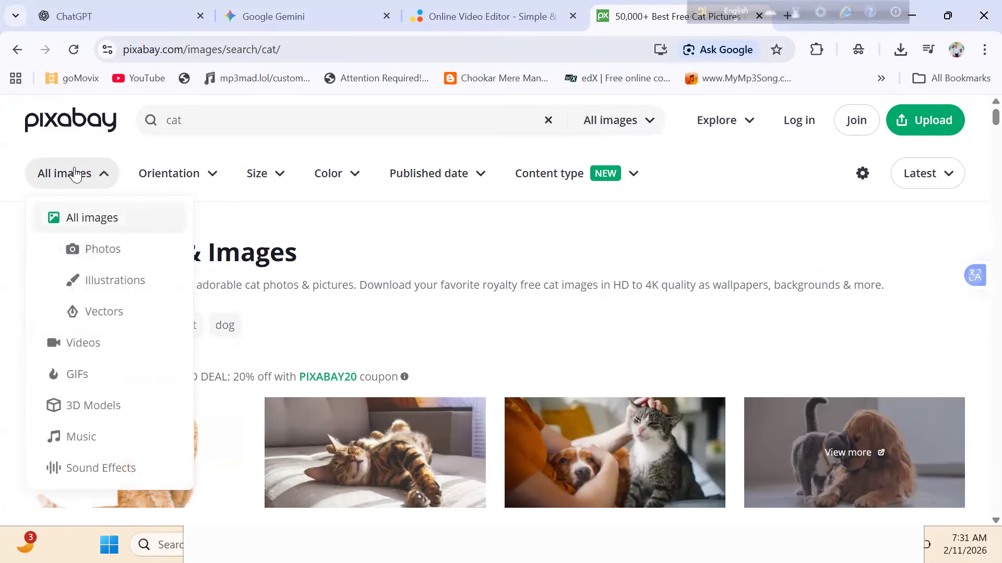
{"action": "left_click", "coordinate": [145, 468]}
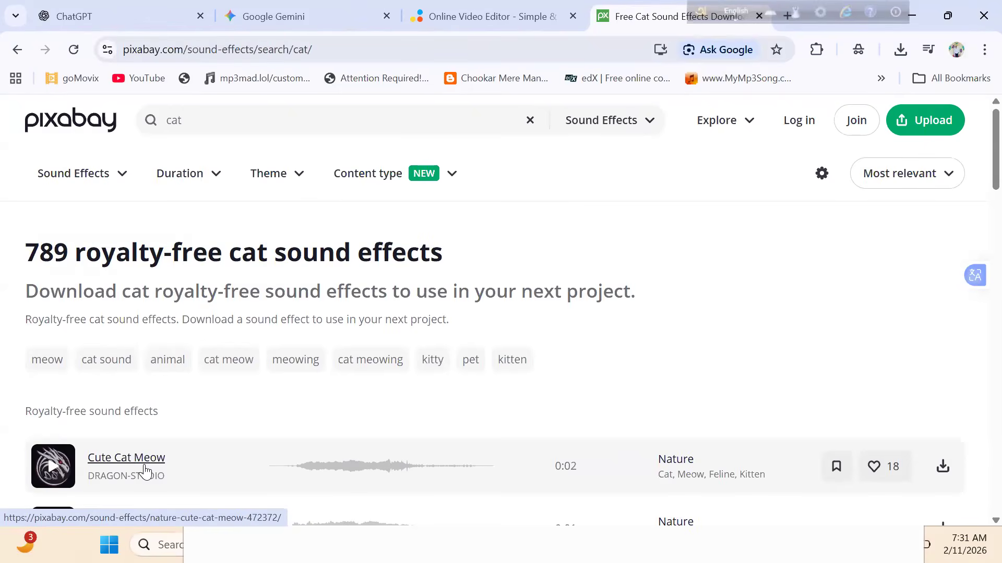
- Preview the first "Cute Cat Meow" sound effect and look through the other cat sounds
{"action": "scroll", "coordinate": [145, 472], "scroll_direction": "down", "scroll_amount": 2}
{"action": "scroll", "coordinate": [145, 471], "scroll_direction": "down", "scroll_amount": 1}
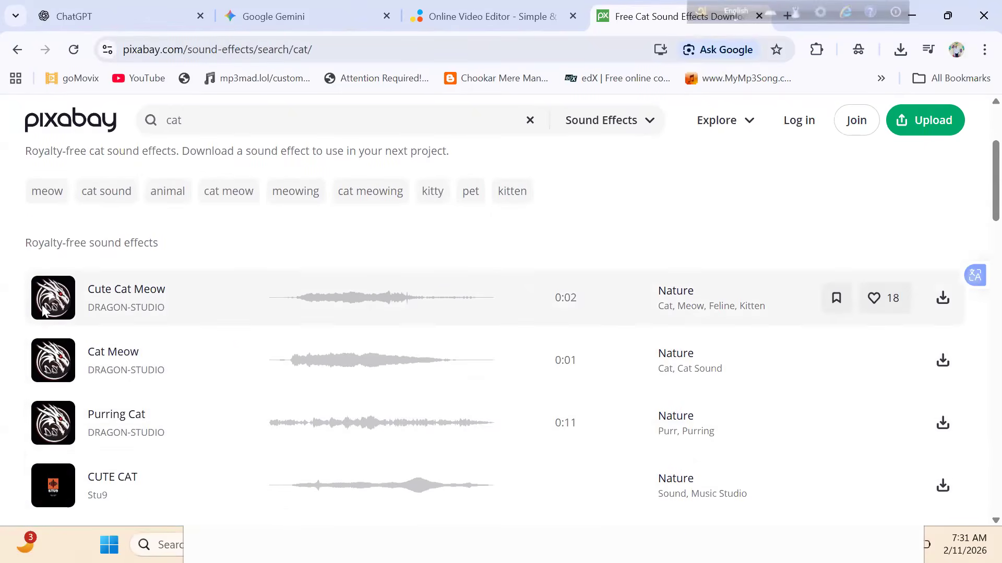
{"action": "left_click", "coordinate": [45, 310]}
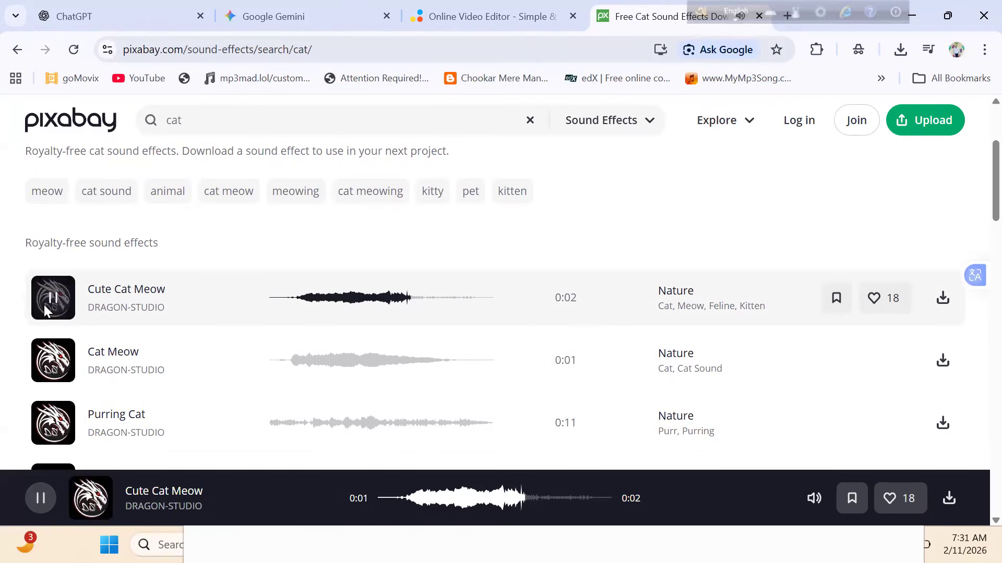
{"action": "scroll", "coordinate": [44, 310], "scroll_direction": "down", "scroll_amount": 6}
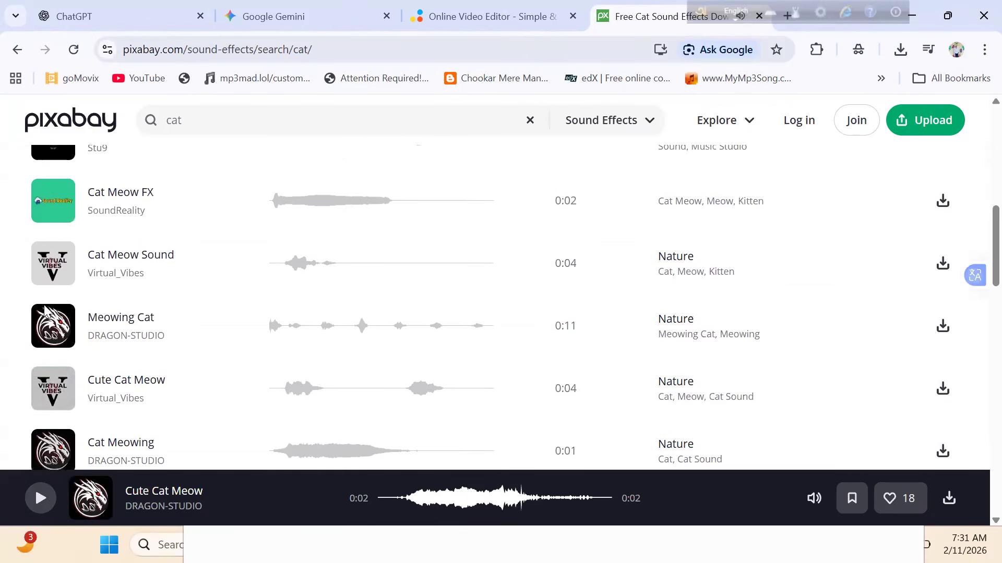
{"action": "scroll", "coordinate": [44, 310], "scroll_direction": "up", "scroll_amount": 9}
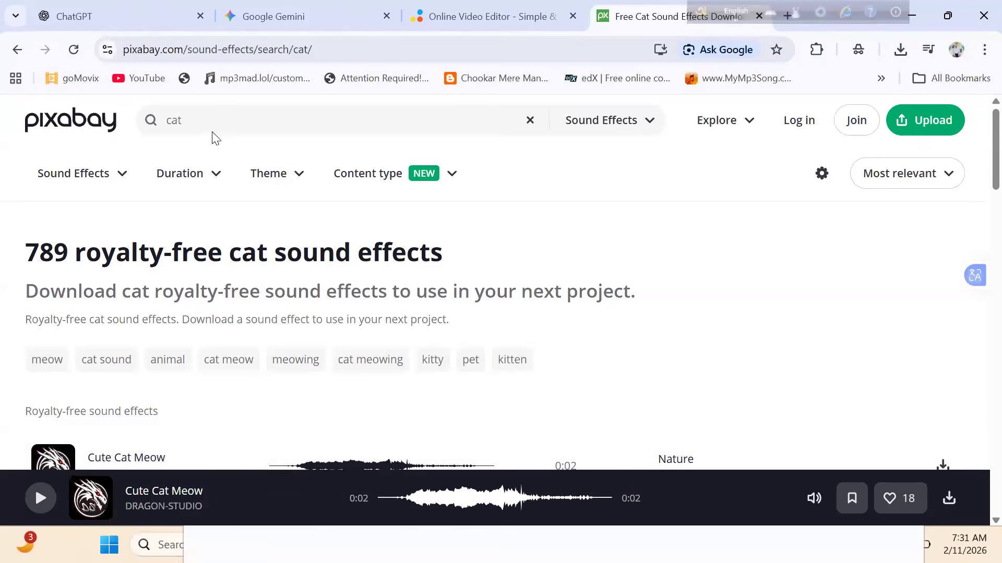
- Replace the search with the recent term "motivational" and preview the "Motivational Corporate - Medium1" sound
{"action": "left_click", "coordinate": [530, 126]}
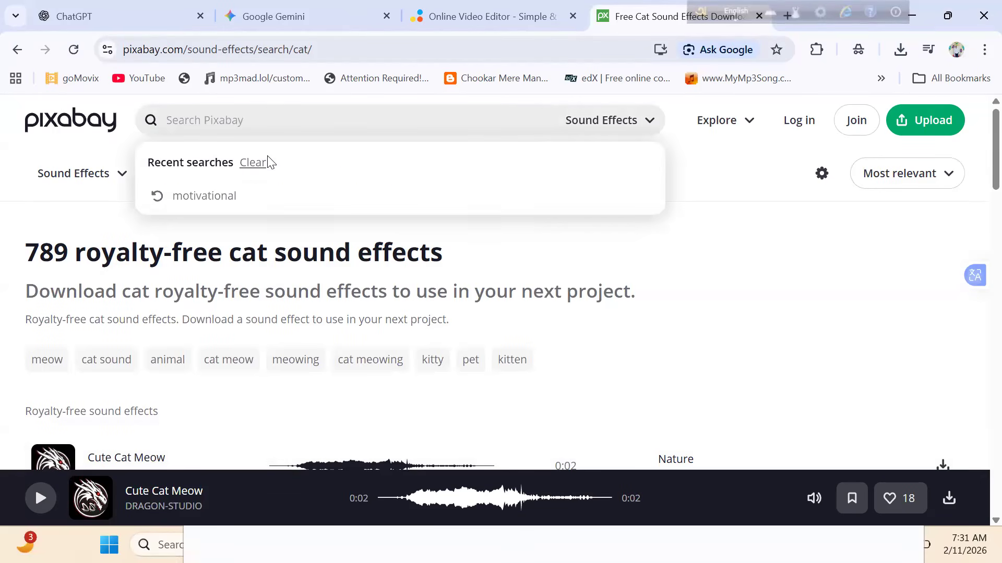
{"action": "left_click", "coordinate": [246, 194]}
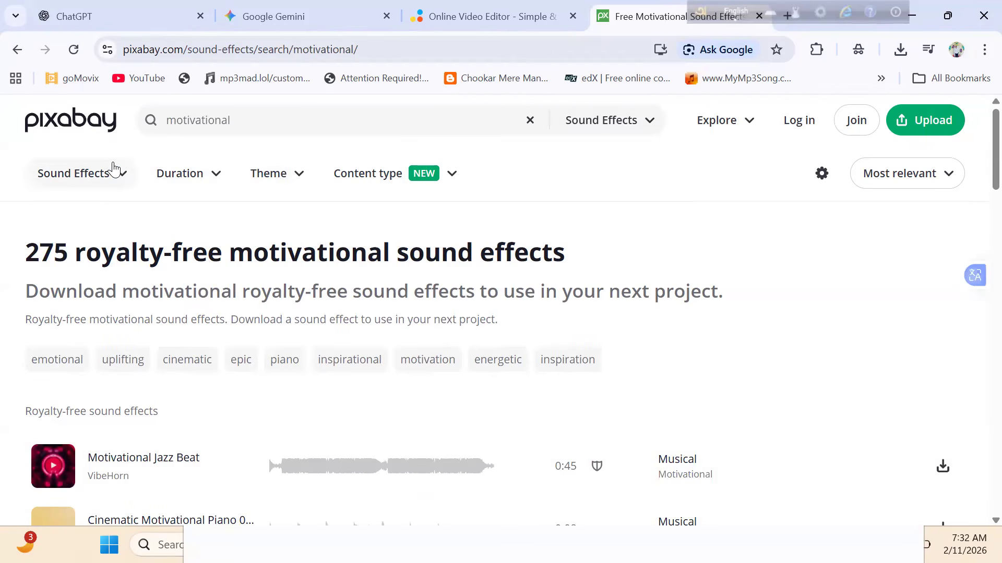
{"action": "scroll", "coordinate": [113, 168], "scroll_direction": "down", "scroll_amount": 2}
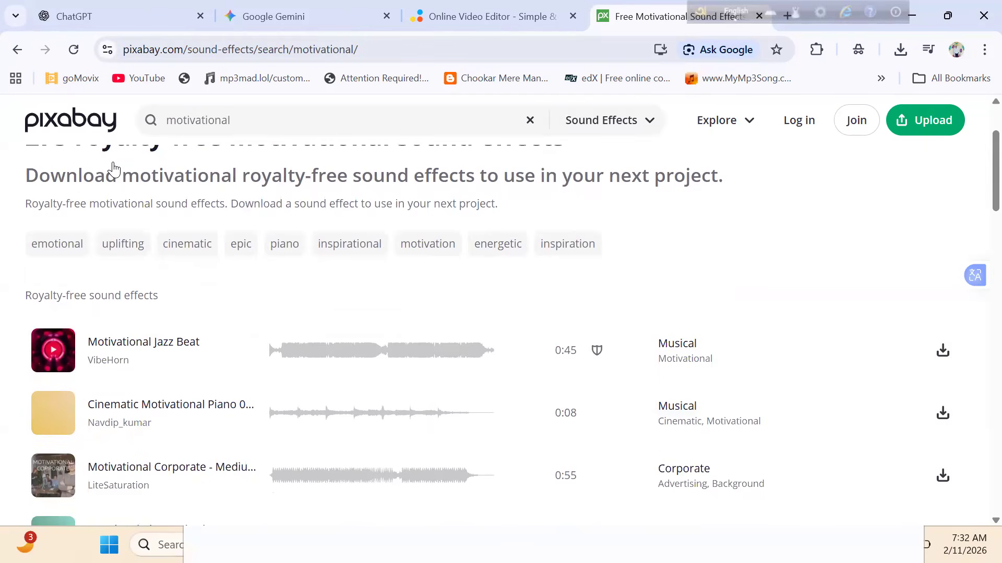
{"action": "scroll", "coordinate": [113, 168], "scroll_direction": "down", "scroll_amount": 3}
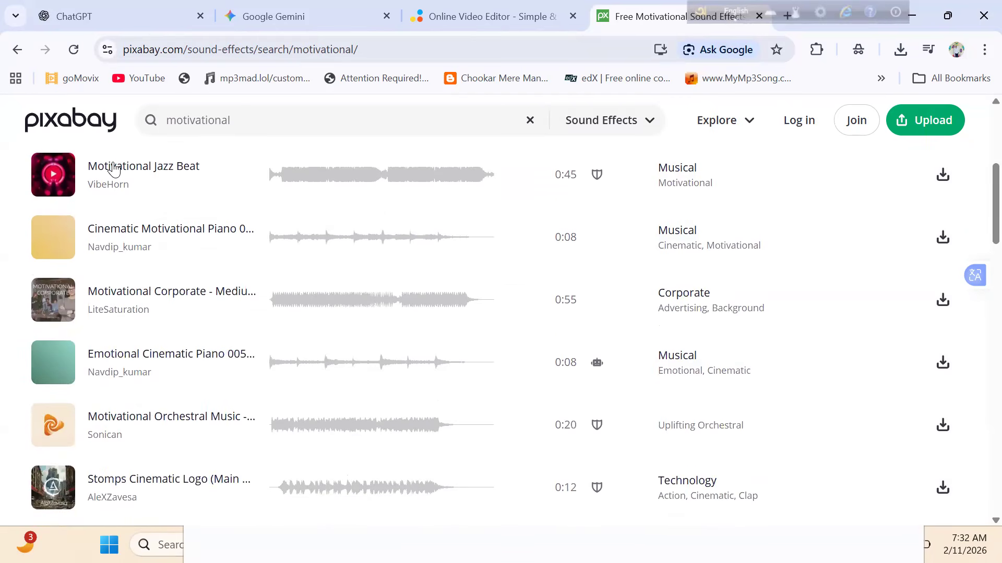
{"action": "left_click", "coordinate": [489, 300]}
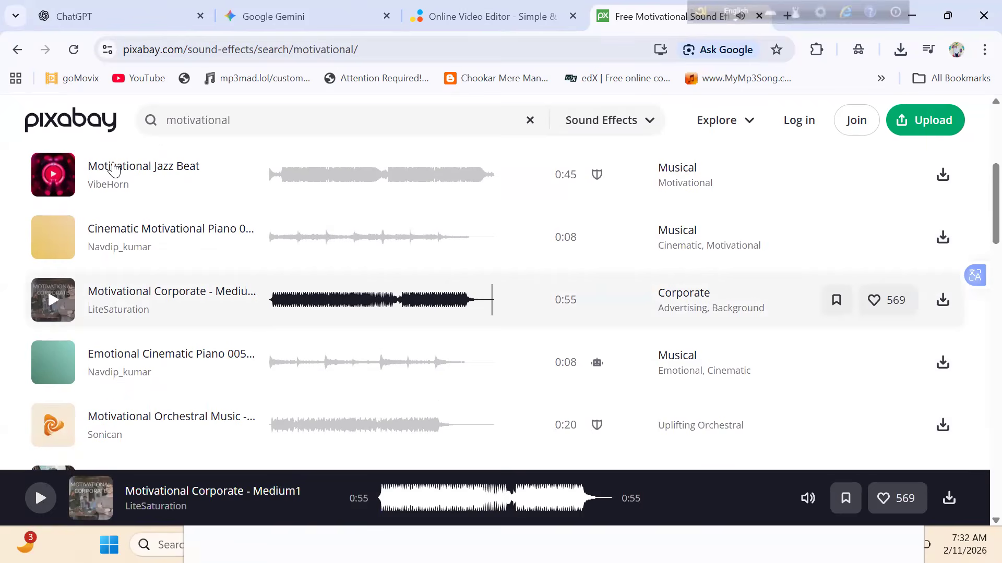
{"action": "left_click", "coordinate": [53, 300]}
{"action": "scroll", "coordinate": [113, 168], "scroll_direction": "down", "scroll_amount": 2}
{"action": "scroll", "coordinate": [113, 168], "scroll_direction": "up", "scroll_amount": 7}
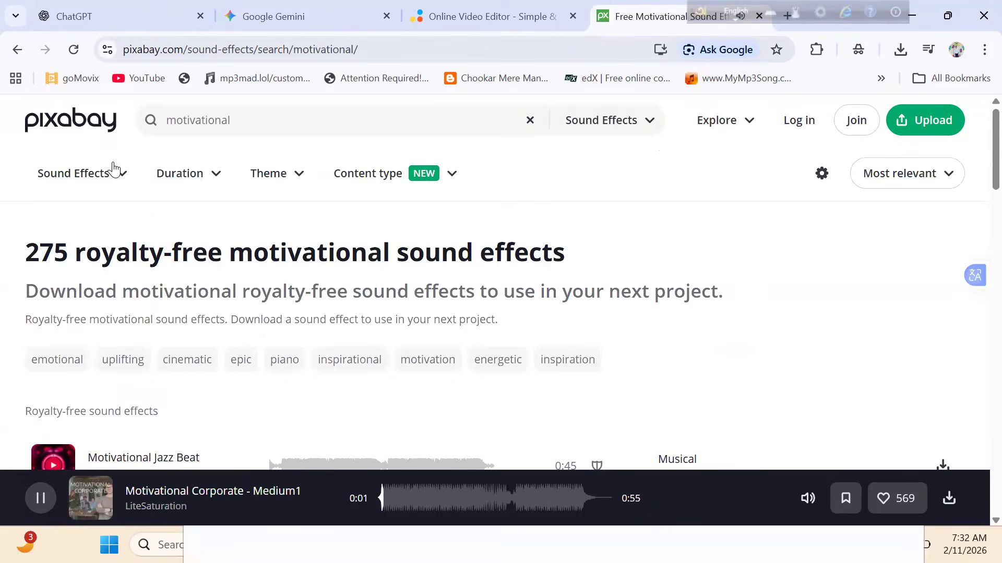
- Switch the "motivational" search from Sound Effects to the Music category
{"action": "left_click", "coordinate": [113, 169]}
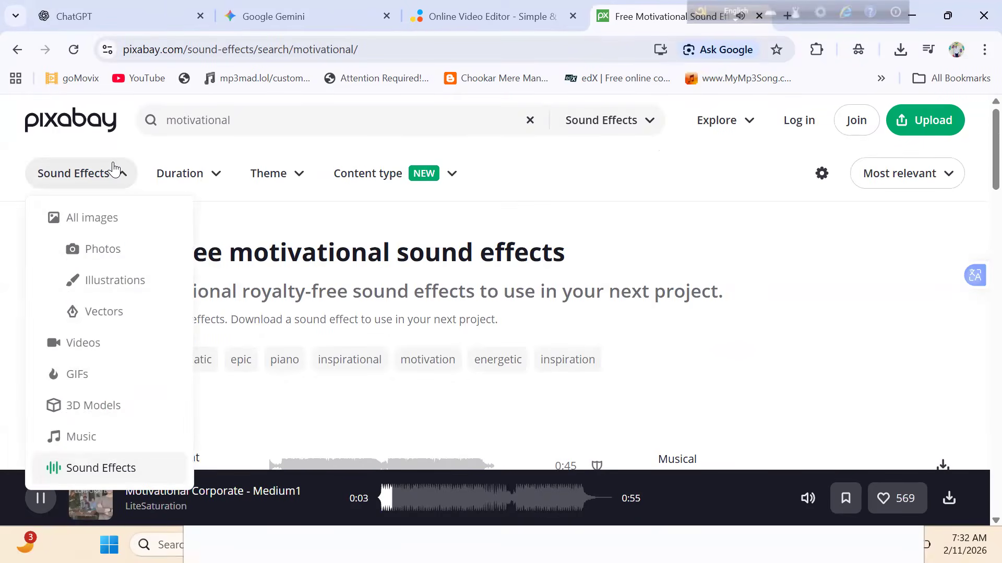
{"action": "left_click", "coordinate": [81, 437]}
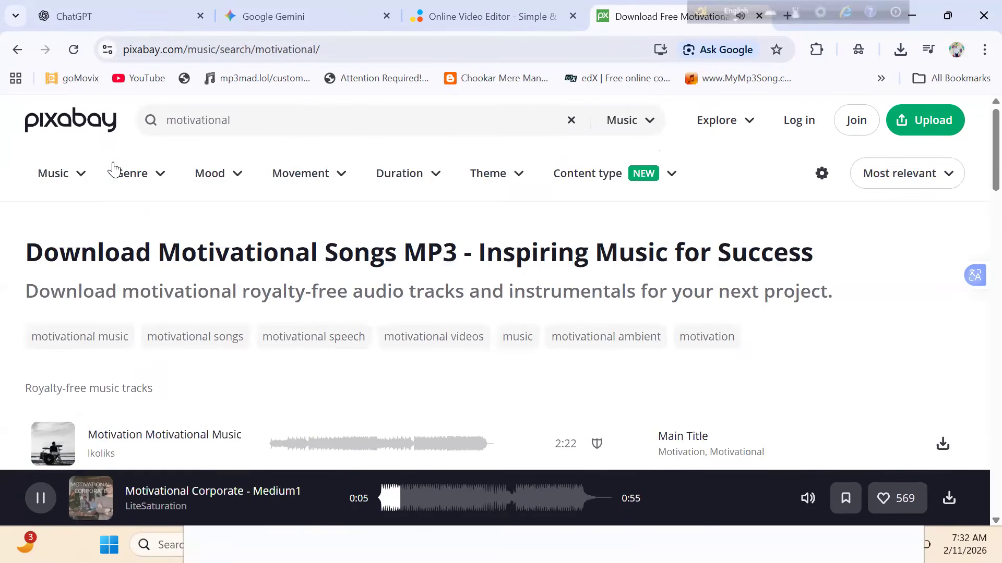
- Look through the first motivational music tracks and read the Content ID notice on the first track's shield mark
{"action": "scroll", "coordinate": [112, 168], "scroll_direction": "down", "scroll_amount": 3}
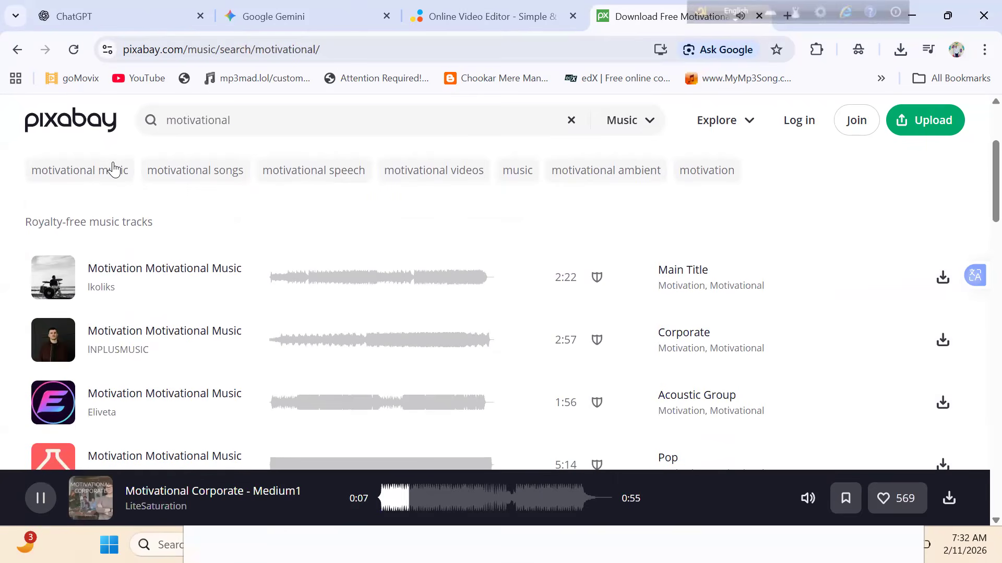
{"action": "scroll", "coordinate": [113, 168], "scroll_direction": "down", "scroll_amount": 2}
{"action": "scroll", "coordinate": [113, 168], "scroll_direction": "up", "scroll_amount": 1}
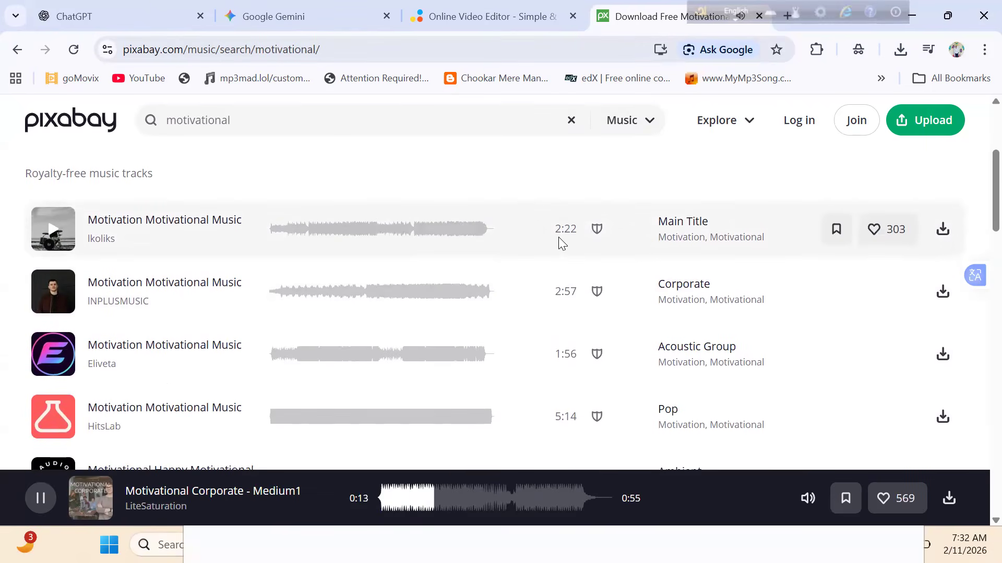
{"action": "mouse_move", "coordinate": [600, 233]}
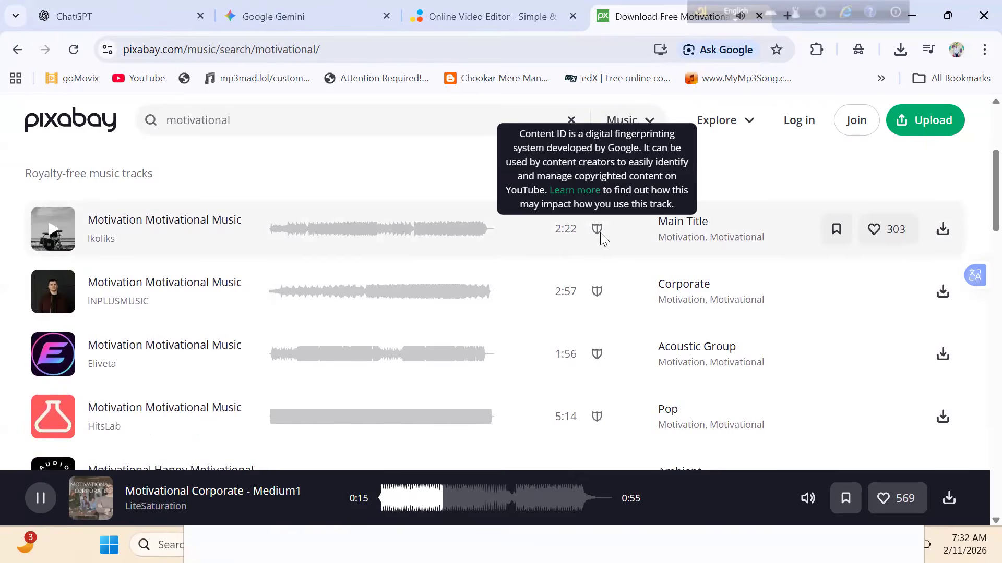
{"action": "scroll", "coordinate": [600, 233], "scroll_direction": "up", "scroll_amount": 5}
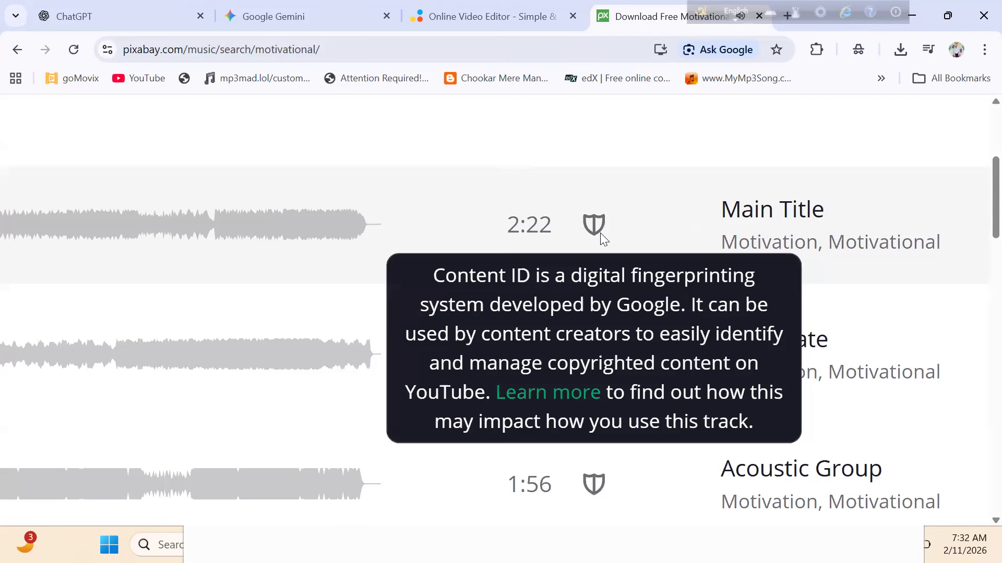
{"action": "scroll", "coordinate": [600, 233], "scroll_direction": "up", "scroll_amount": 1}
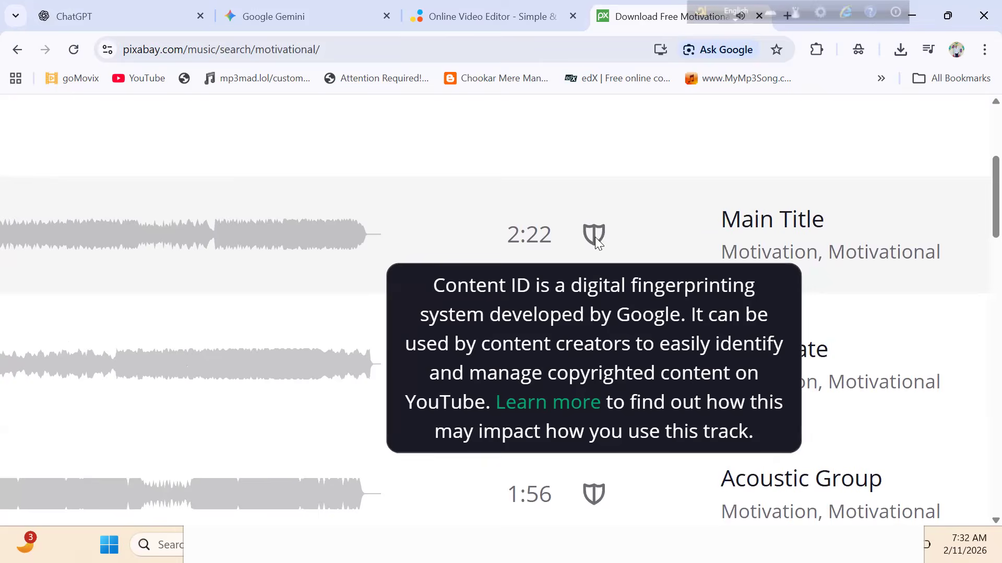
{"action": "scroll", "coordinate": [595, 238], "scroll_direction": "down", "scroll_amount": 5}
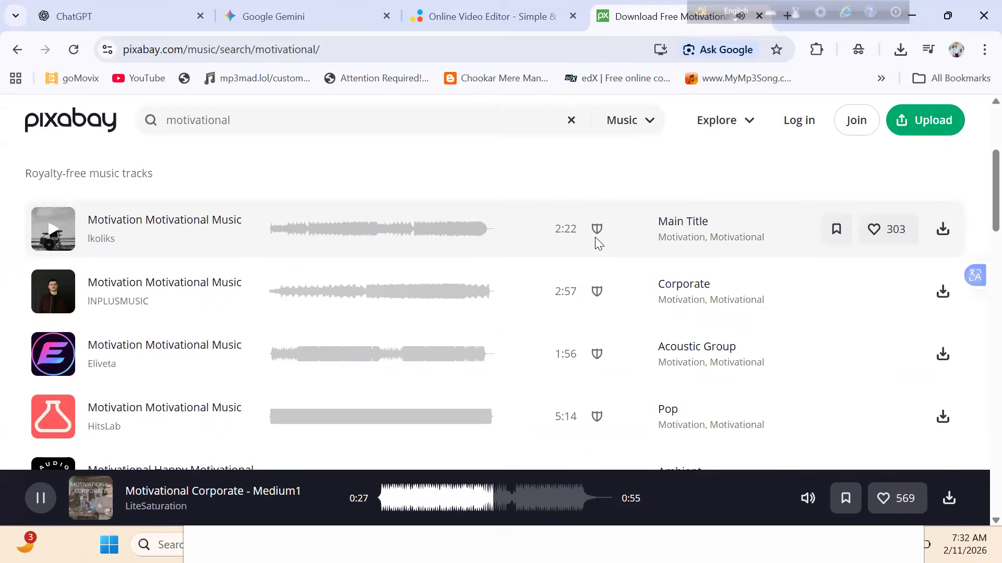
- Go to page 2 of the motivational music results and preview the 2:00 "Motivational Music" track that has no Content ID mark
{"action": "scroll", "coordinate": [595, 237], "scroll_direction": "down", "scroll_amount": 15}
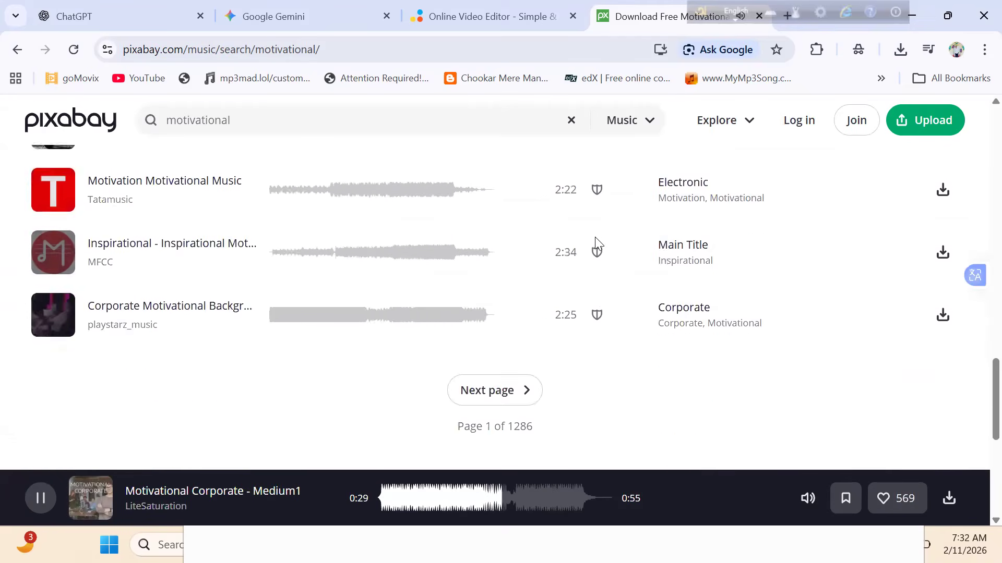
{"action": "scroll", "coordinate": [595, 237], "scroll_direction": "down", "scroll_amount": 7}
{"action": "scroll", "coordinate": [595, 237], "scroll_direction": "up", "scroll_amount": 3}
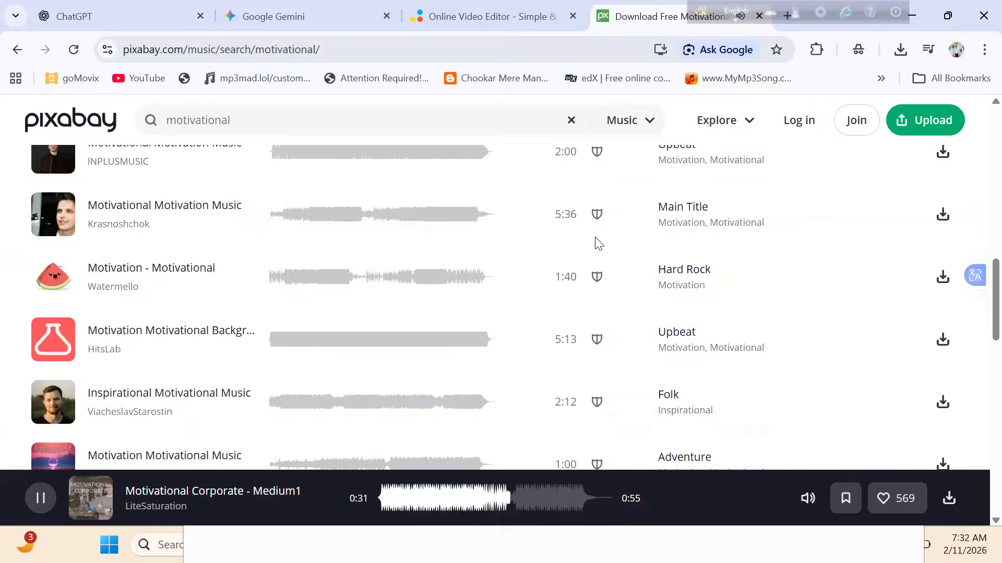
{"action": "scroll", "coordinate": [595, 237], "scroll_direction": "down", "scroll_amount": 6}
{"action": "scroll", "coordinate": [595, 241], "scroll_direction": "down", "scroll_amount": 1}
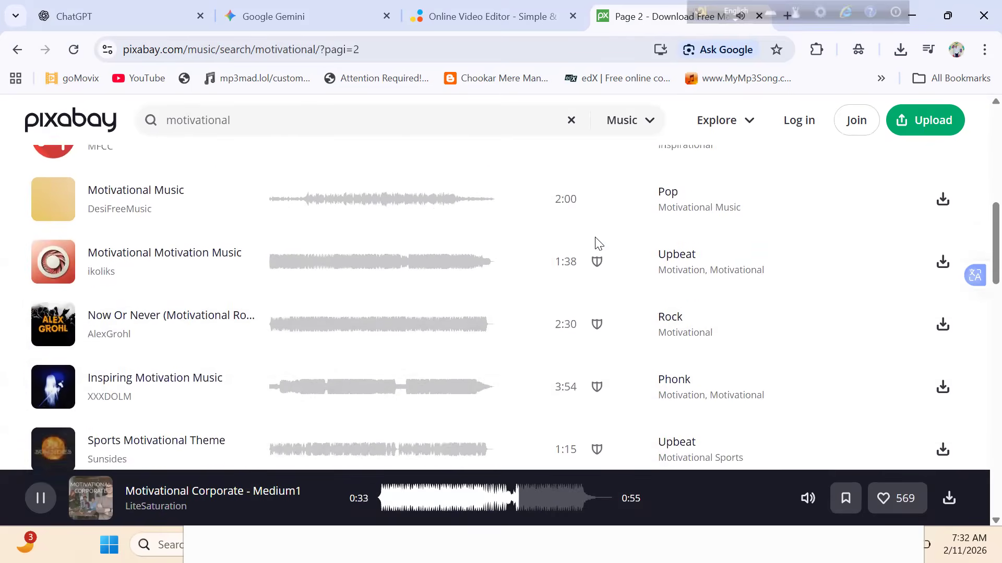
{"action": "scroll", "coordinate": [594, 241], "scroll_direction": "up", "scroll_amount": 1}
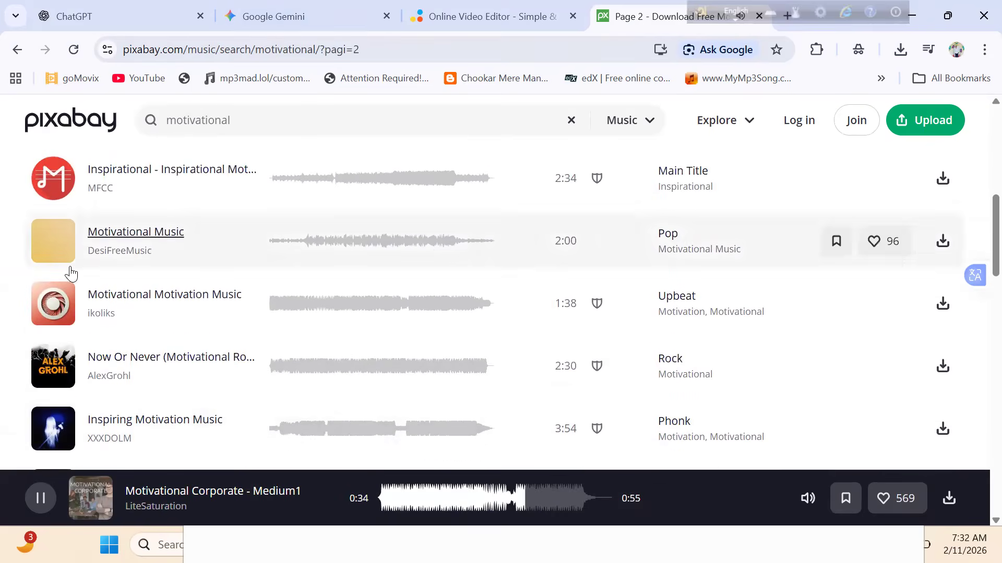
{"action": "left_click", "coordinate": [55, 243]}
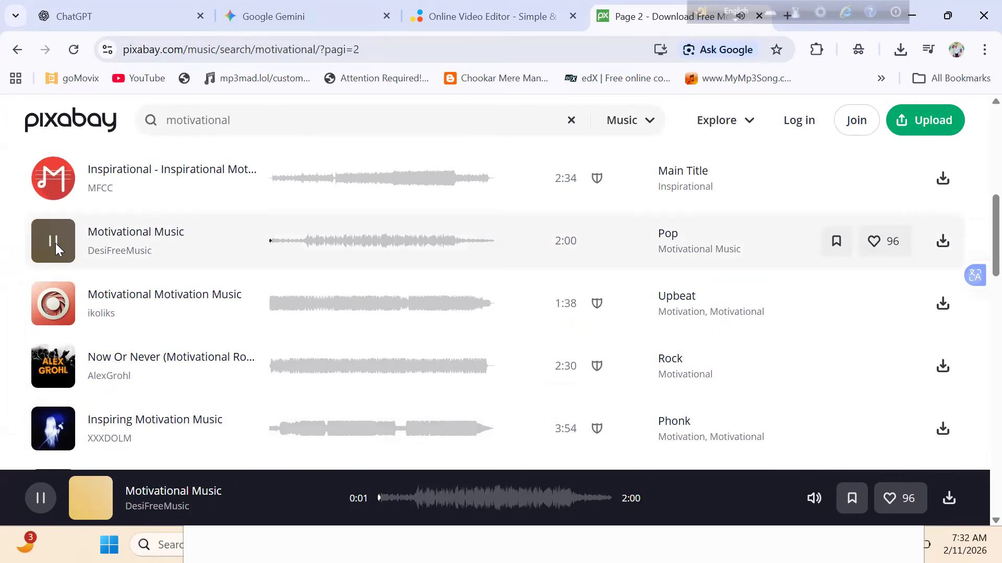
- Look further down page 2 and preview the "Motivational Hopeful Background Music" track
{"action": "scroll", "coordinate": [55, 243], "scroll_direction": "down", "scroll_amount": 10}
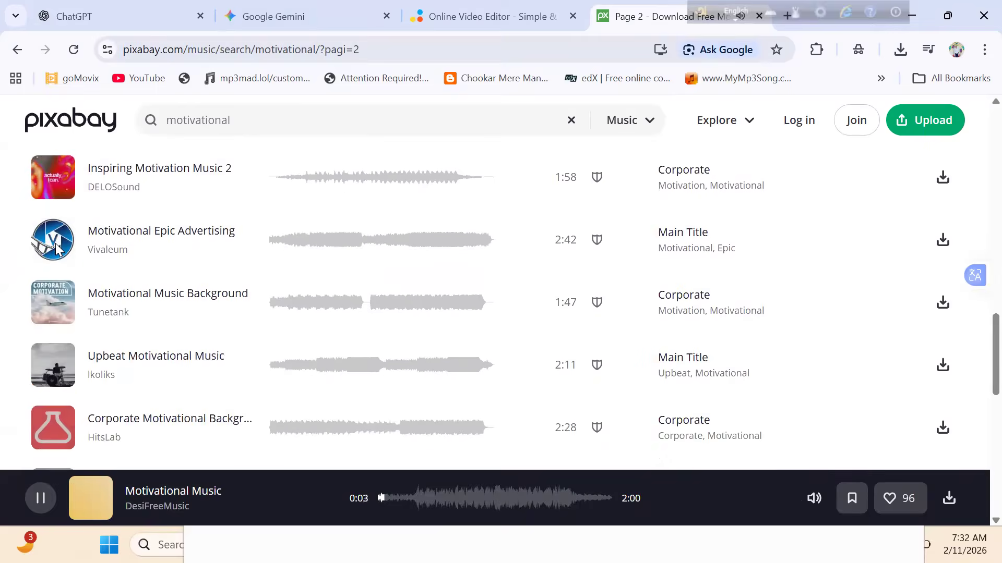
{"action": "scroll", "coordinate": [56, 243], "scroll_direction": "up", "scroll_amount": 2}
{"action": "left_click", "coordinate": [56, 245]}
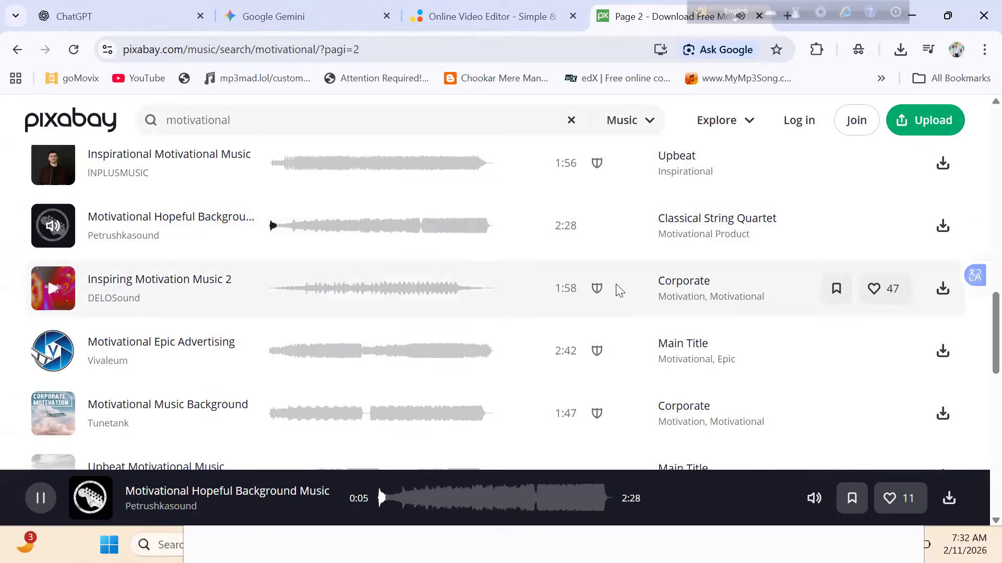
- Read the Content ID notice on "Inspiring Motivation Music 2" and compare it with the unmarked track above it
{"action": "scroll", "coordinate": [607, 289], "scroll_direction": "up", "scroll_amount": 5}
{"action": "mouse_move", "coordinate": [576, 289]}
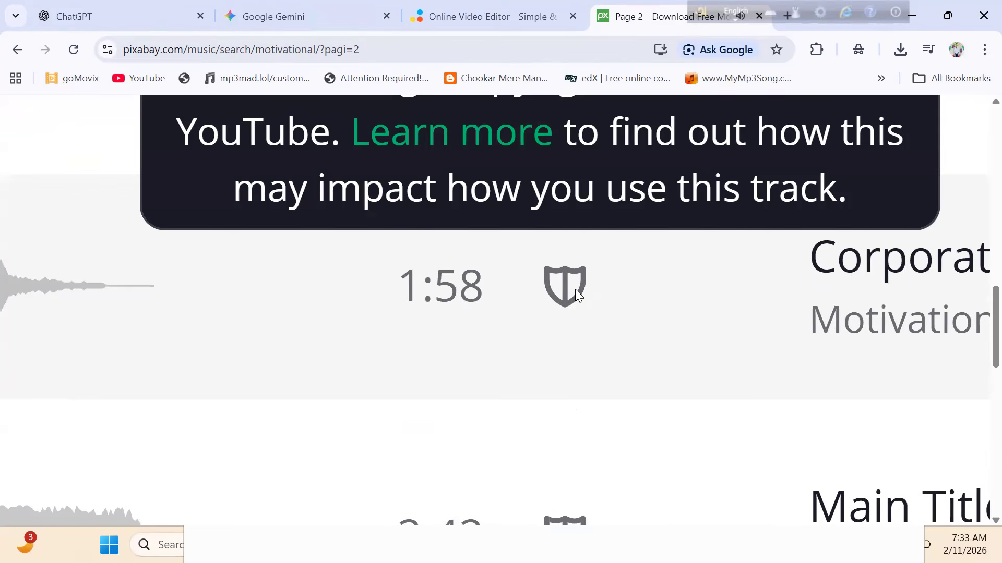
{"action": "scroll", "coordinate": [575, 289], "scroll_direction": "down", "scroll_amount": 5}
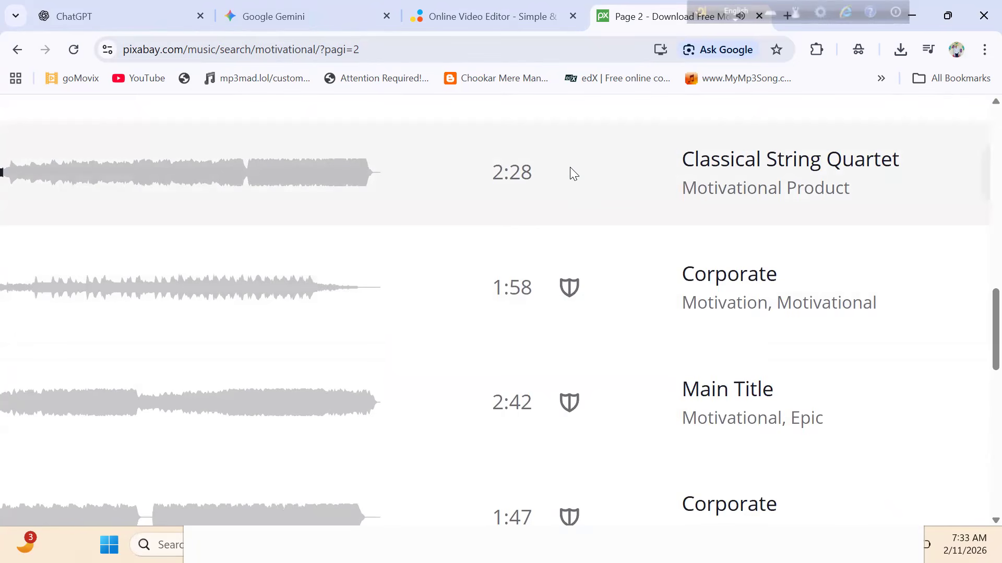
{"action": "scroll", "coordinate": [570, 167], "scroll_direction": "down", "scroll_amount": 5}
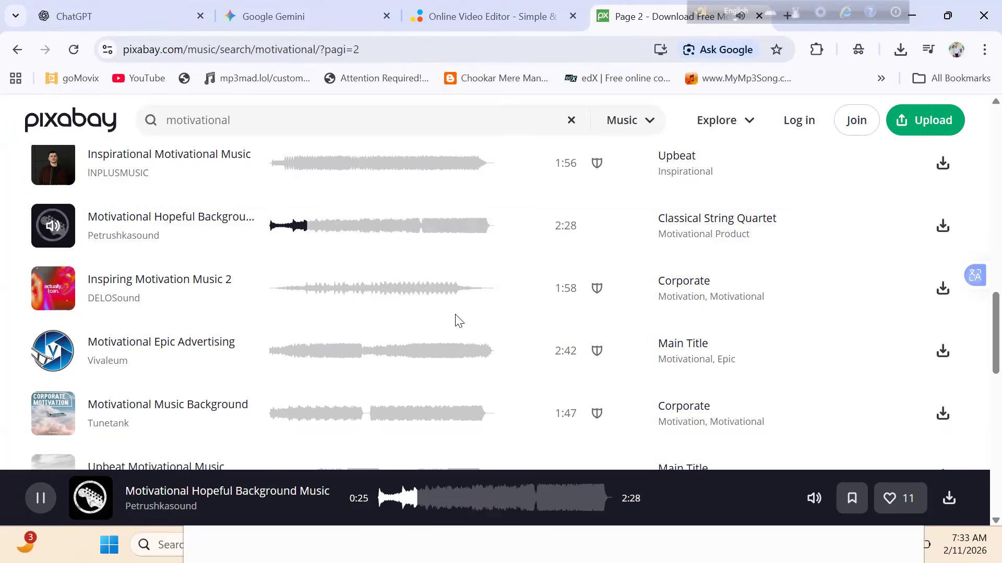
- Close the 123apps video editor, view the Gemini video chat, and switch to ChatGPT
{"action": "key", "text": "ctrl+shift+Tab"}
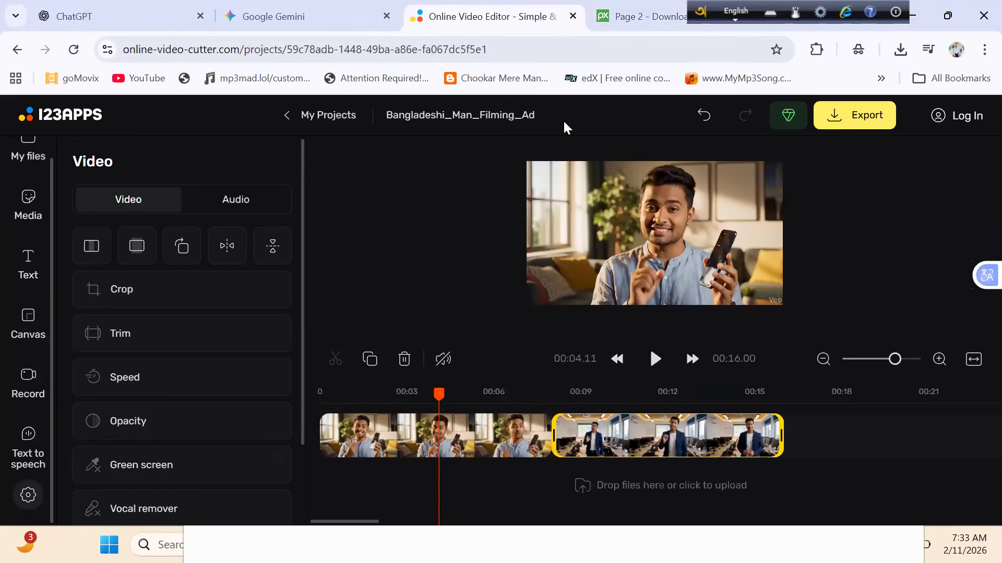
{"action": "key", "text": "ctrl+w"}
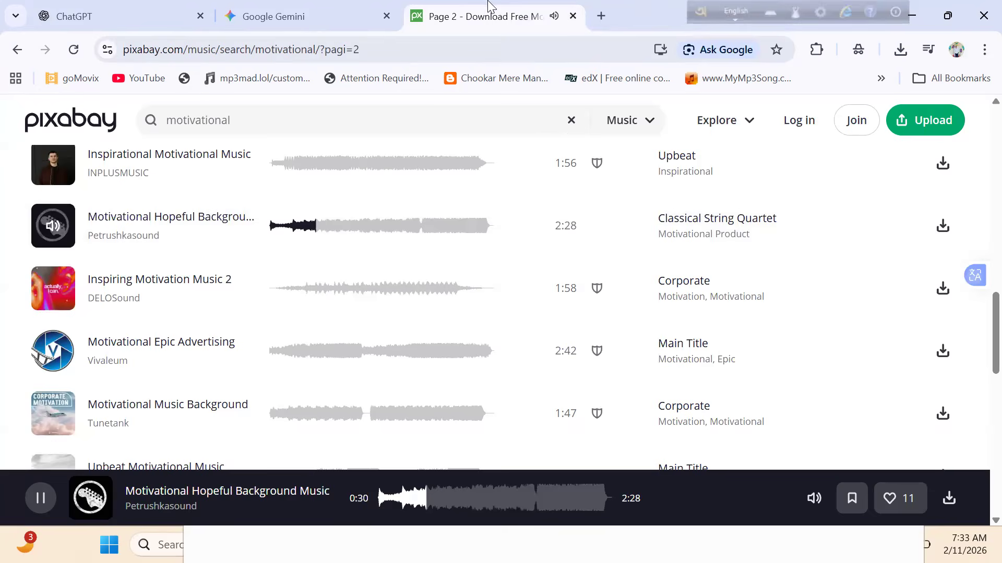
{"action": "key", "text": "ctrl+1"}
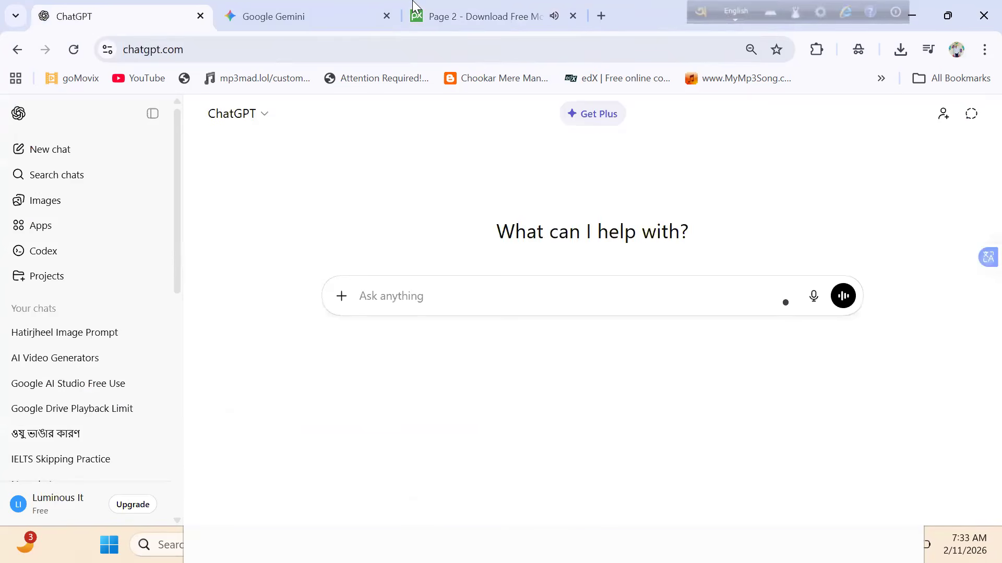
{"action": "left_click", "coordinate": [310, 6]}
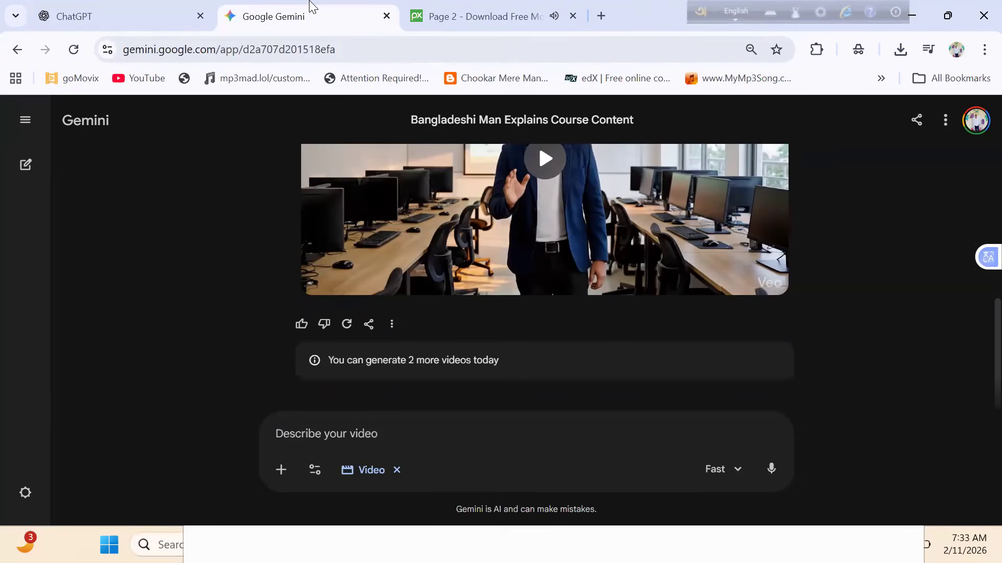
{"action": "left_click", "coordinate": [106, 7]}
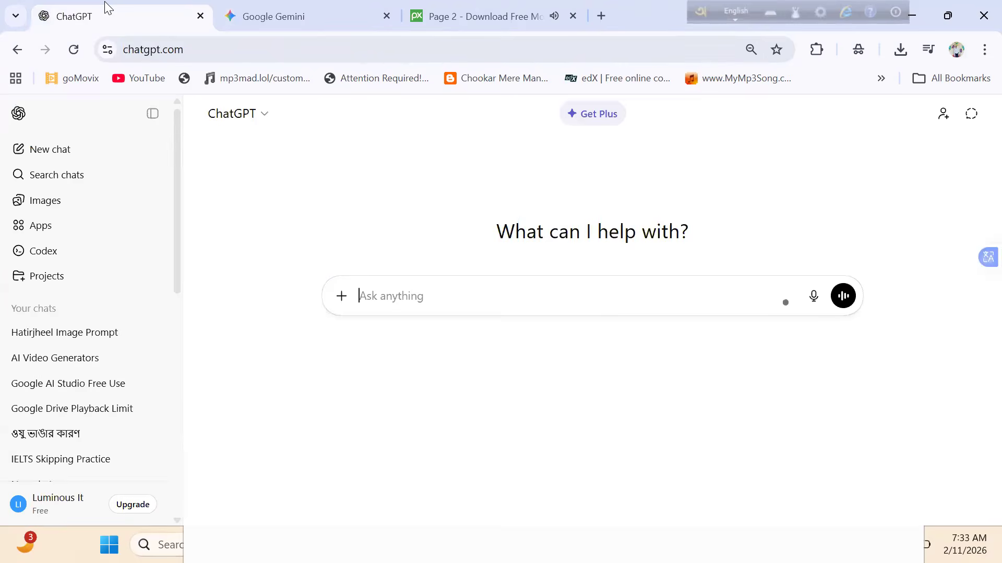
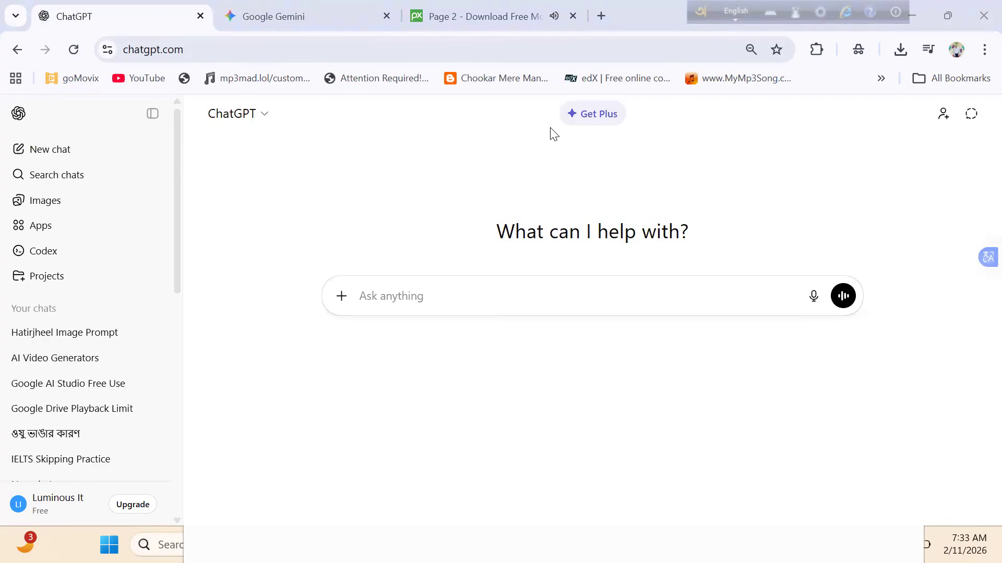
- Begin a ChatGPT request describing the setting: "ekti super shop jekhane ashe pashe onek product thakbe."
{"action": "left_click", "coordinate": [362, 321]}
{"action": "left_click", "coordinate": [367, 306]}
{"action": "type", "text": "ekti "}
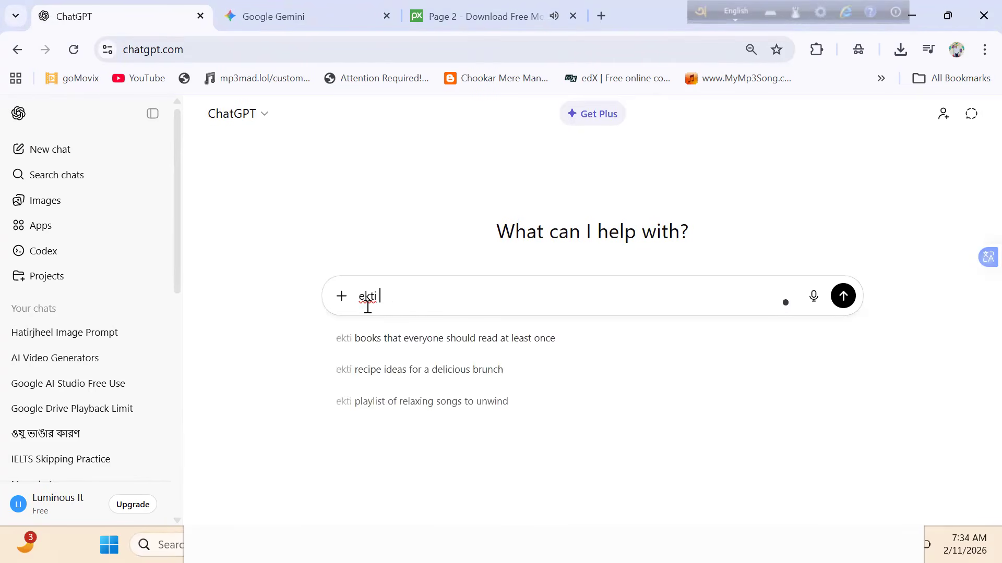
{"action": "type", "text": "super s"}
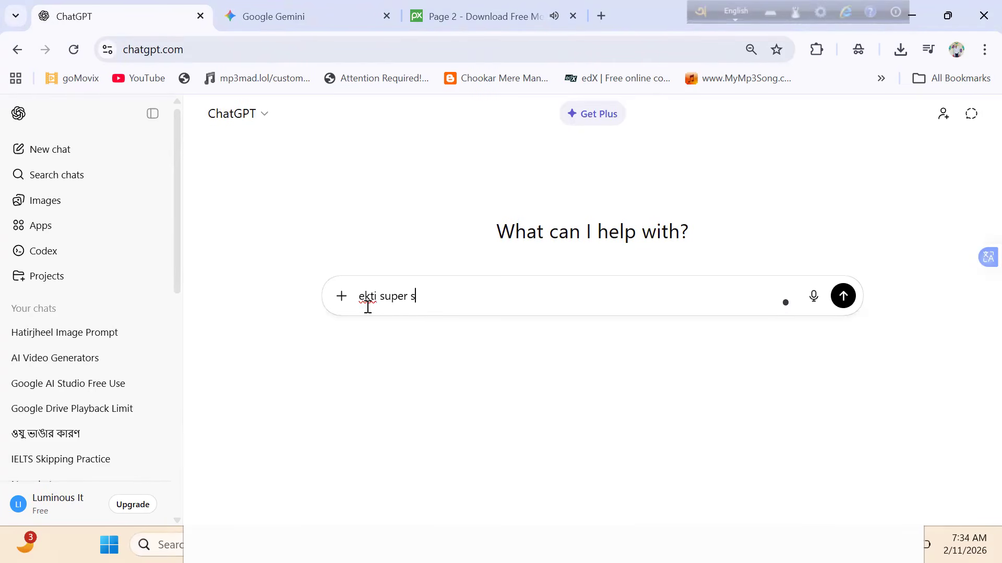
{"action": "type", "text": "hop er jonn"}
{"action": "type", "text": "o"}
{"action": "key", "text": "BackSpace"}
{"action": "key", "text": "BackSpace"}
{"action": "key", "text": "BackSpace"}
{"action": "key", "text": "BackSpace"}
{"action": "key", "text": "BackSpace"}
{"action": "key", "text": "BackSpace"}
{"action": "key", "text": "BackSpace"}
{"action": "type", "text": "jekhane"}
{"action": "type", "text": " asje"}
{"action": "key", "text": "BackSpace"}
{"action": "key", "text": "BackSpace"}
{"action": "type", "text": "he p"}
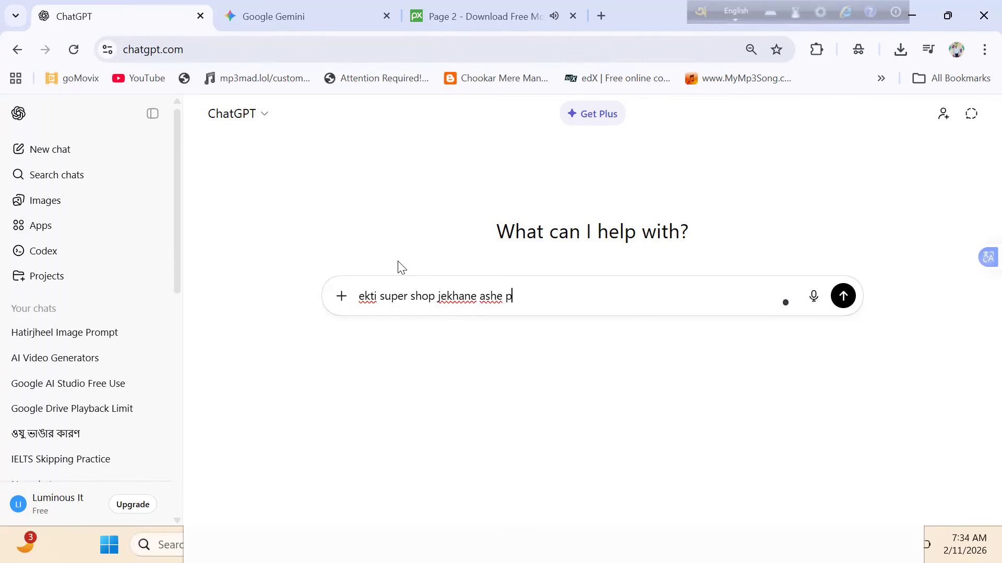
{"action": "type", "text": "ashe onek product"}
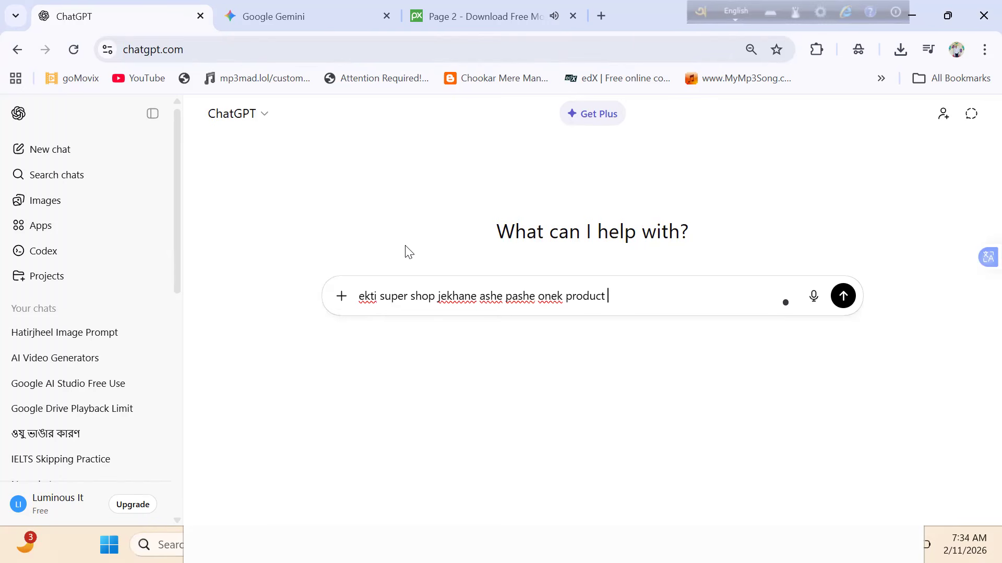
{"action": "type", "text": "thakbe."}
- Continue the request by adding the presenter: "and ekjon banglali meye camerar dike takiye bolbe"
{"action": "type", "text": "and ekjon b"}
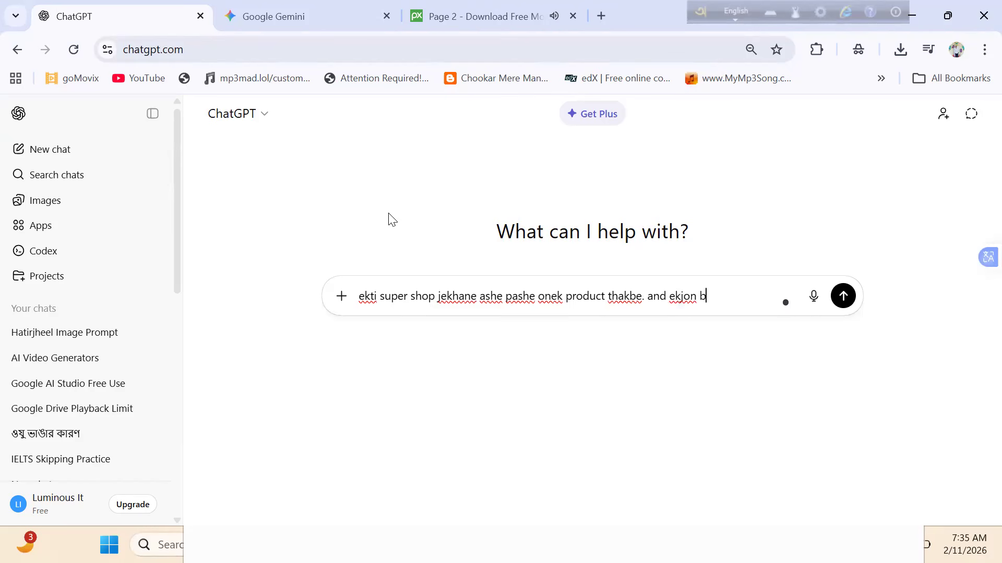
{"action": "type", "text": "anglali meye"}
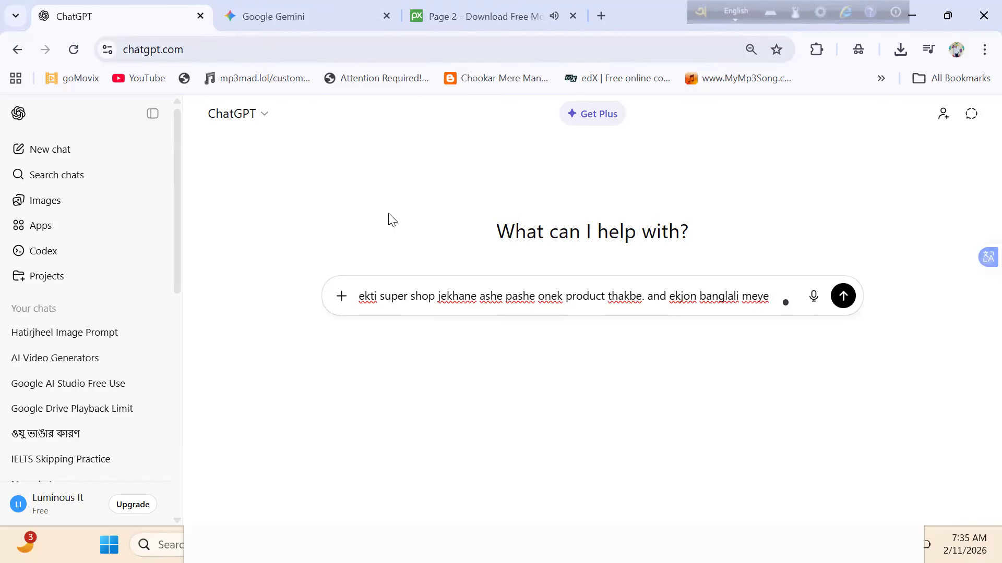
{"action": "type", "text": "camerar "}
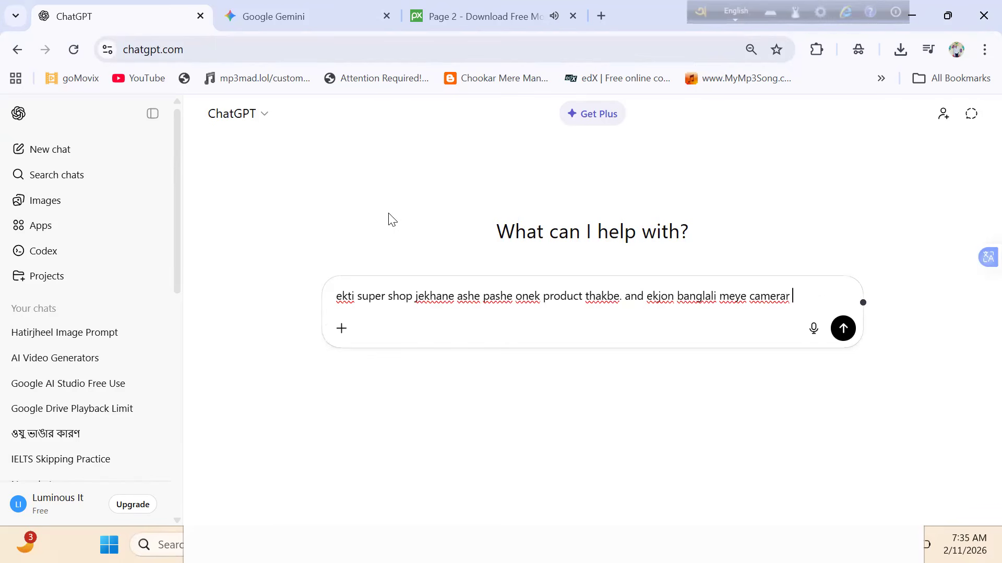
{"action": "type", "text": "dike takiye "}
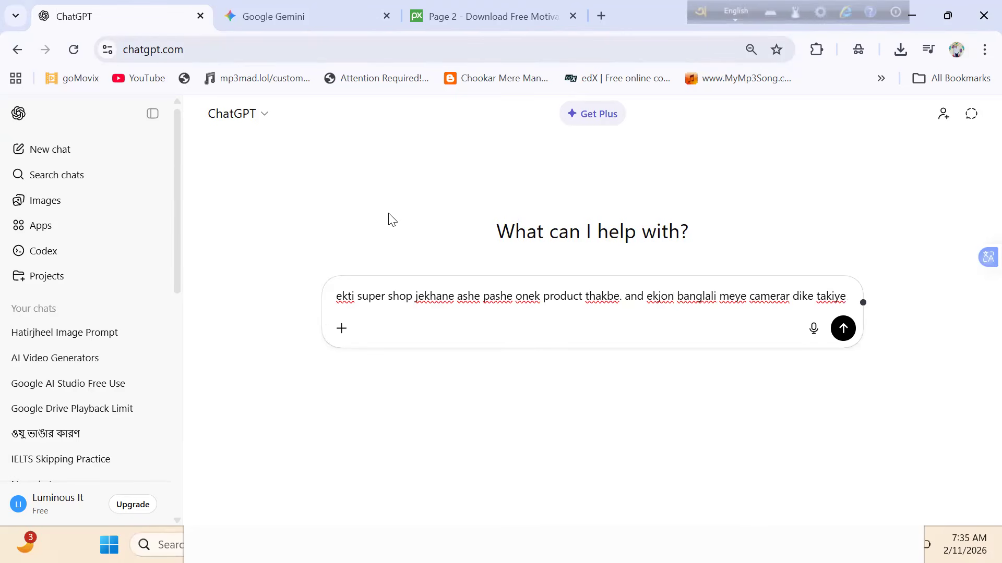
{"action": "type", "text": "bolbe"}
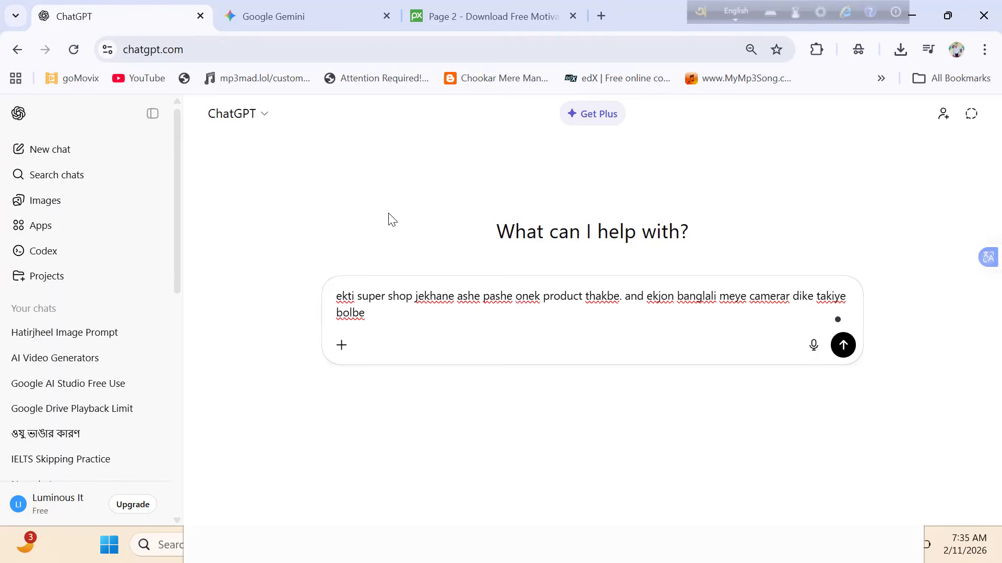
- Add the presenter's spoken offer to the request: "ekhan theke product kinle 20% discount paben."
{"action": "type", "text": "ekhan theke "}
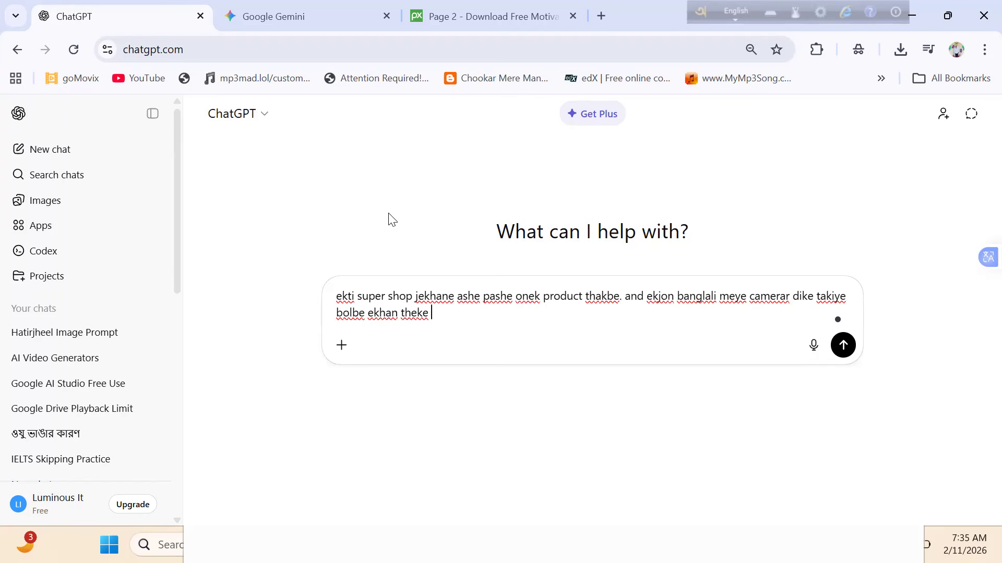
{"action": "type", "text": "product kinle 2"}
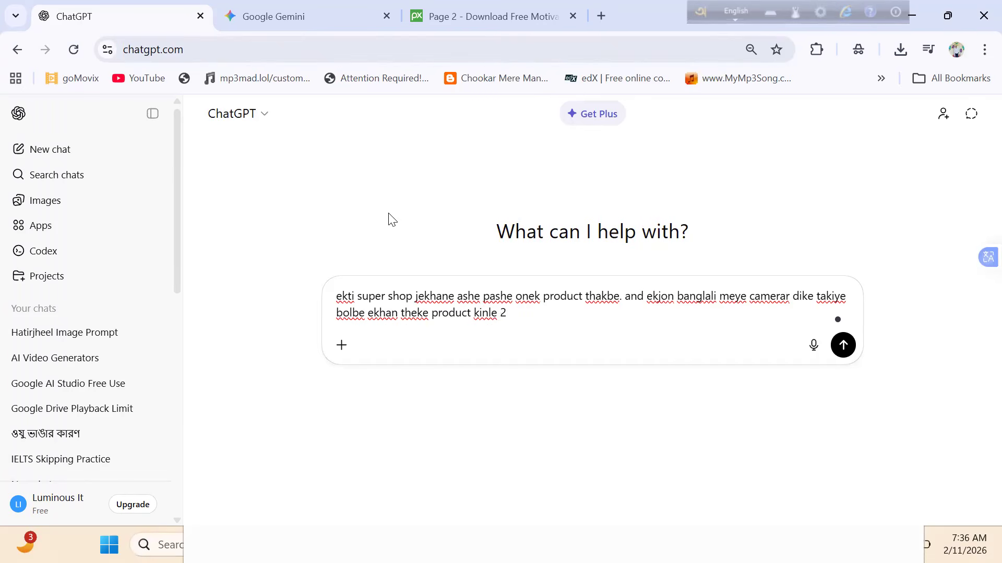
{"action": "type", "text": "05"}
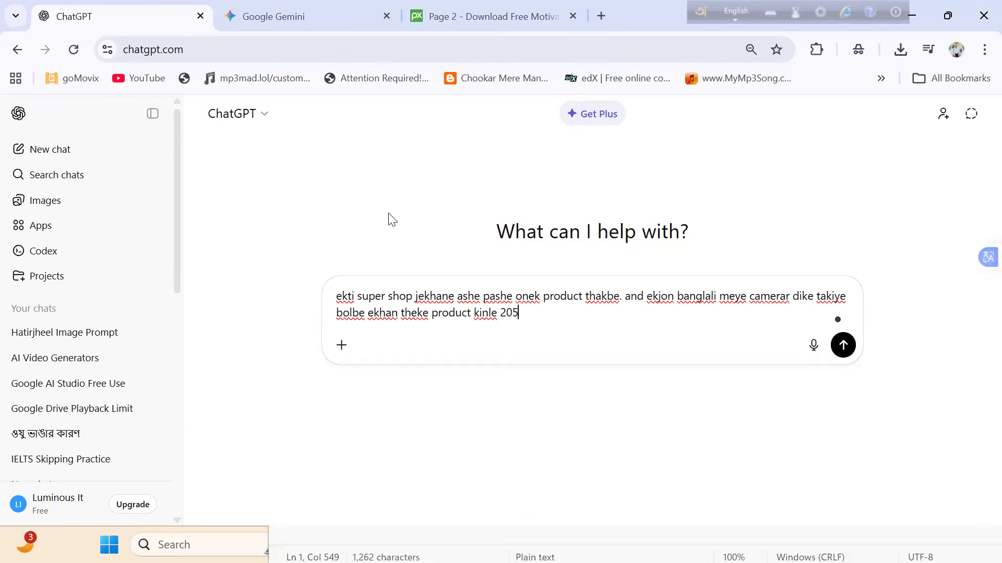
{"action": "key", "text": "BackSpace"}
{"action": "type", "text": "%"}
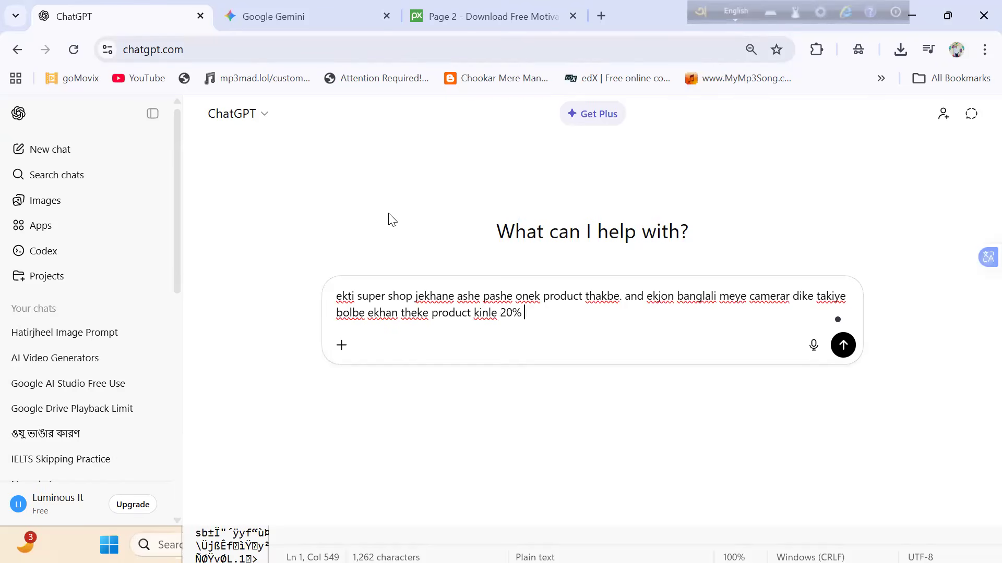
{"action": "type", "text": " disc"}
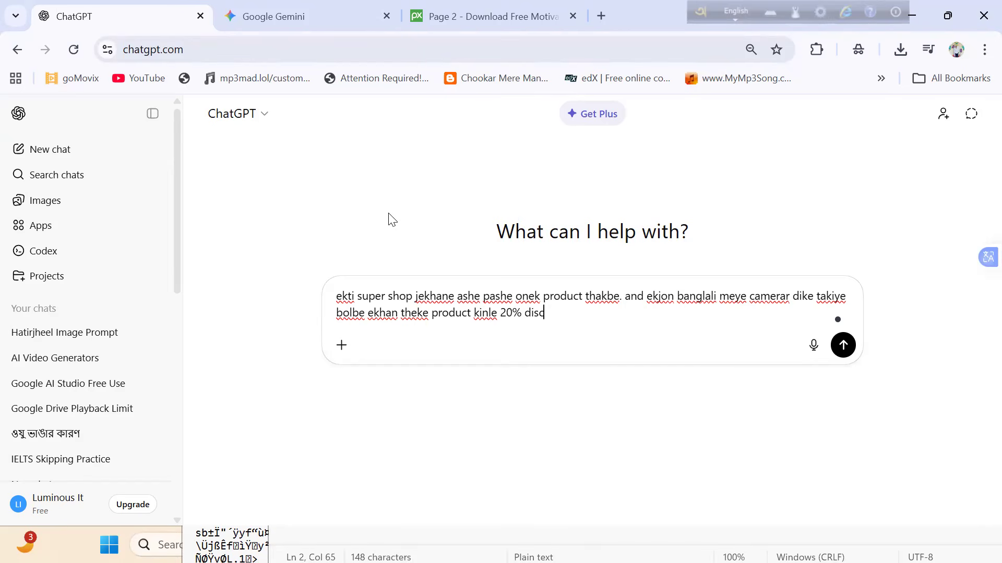
{"action": "type", "text": "ount paben."}
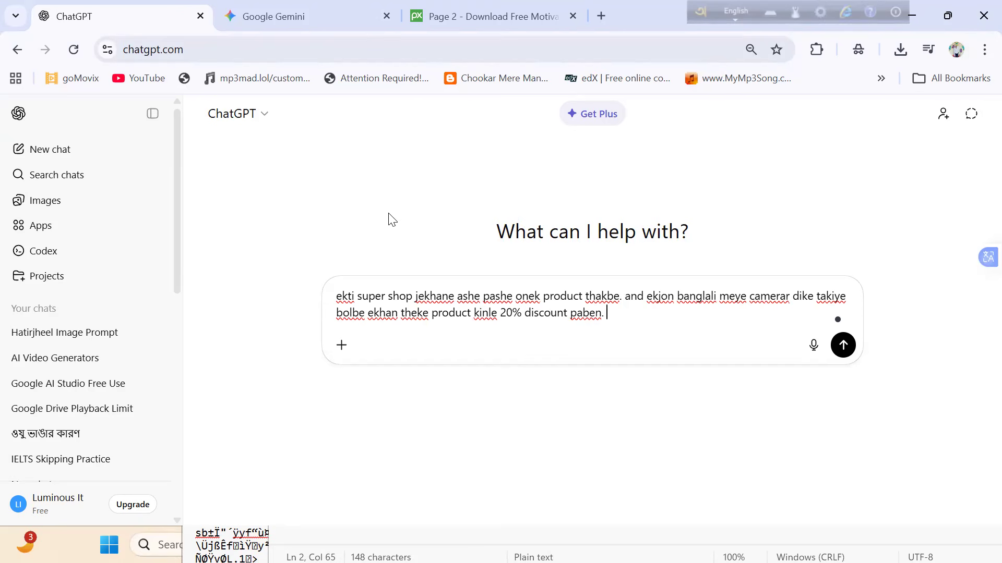
- Finish the request with "eitar jonno ekti video peopmt ready kore daw" and submit it
{"action": "type", "text": "eitar jono"}
{"action": "key", "text": "BackSpace"}
{"action": "type", "text": "no e"}
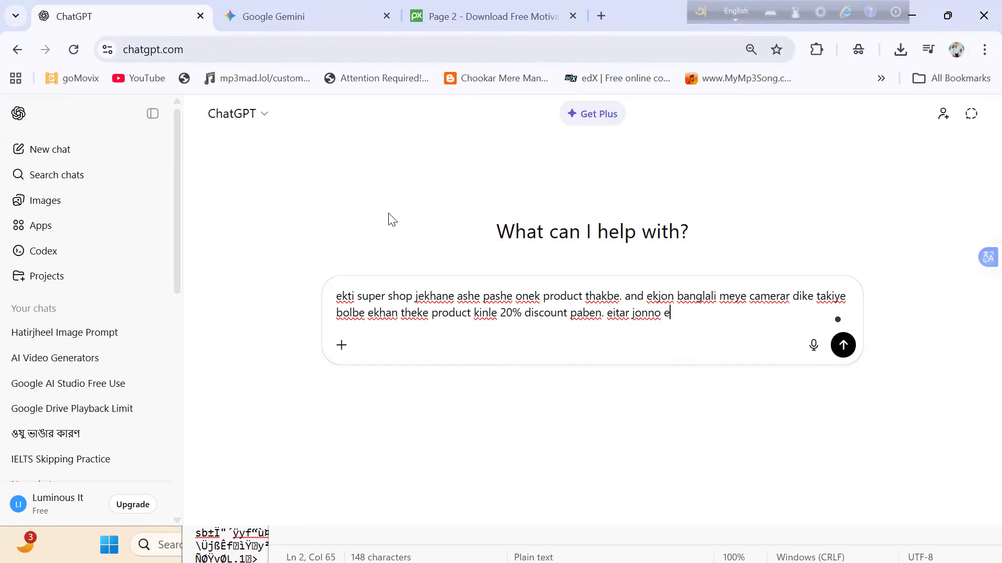
{"action": "type", "text": "kti video peopmt"}
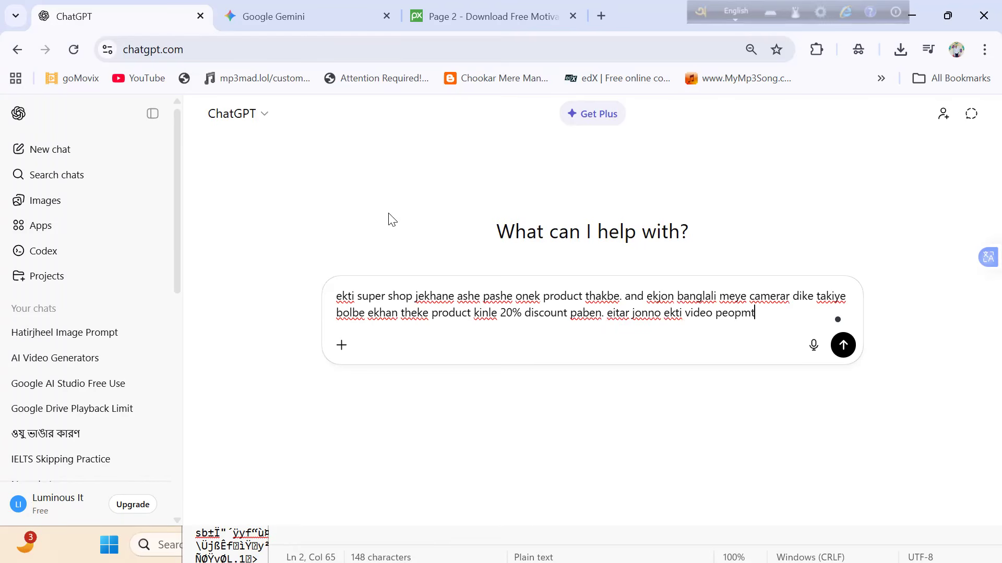
{"action": "type", "text": " ready kore daw"}
{"action": "key", "text": "Return"}
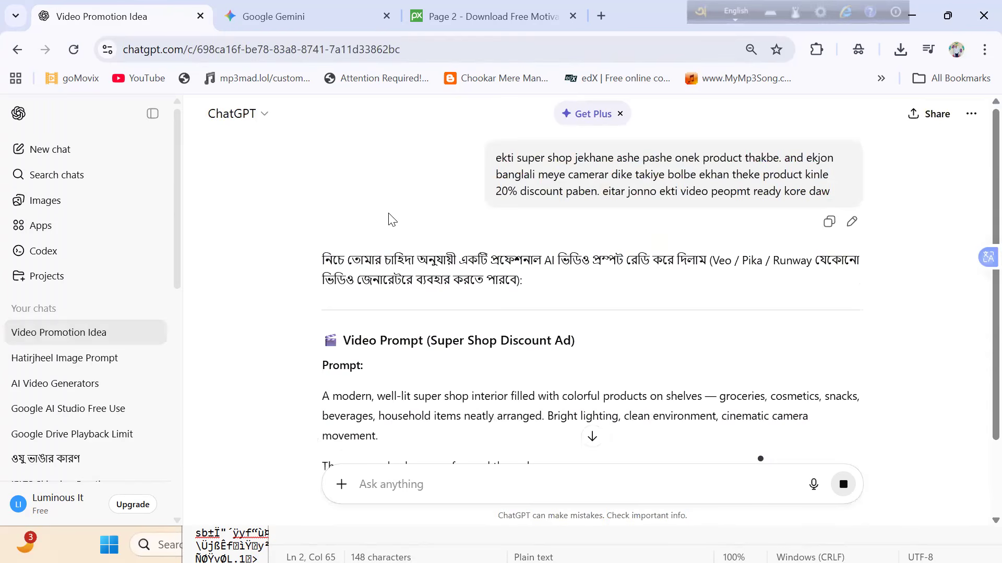
- Read through the generated video prompt for the super shop discount ad as it is written
{"action": "scroll", "coordinate": [391, 219], "scroll_direction": "down", "scroll_amount": 3}
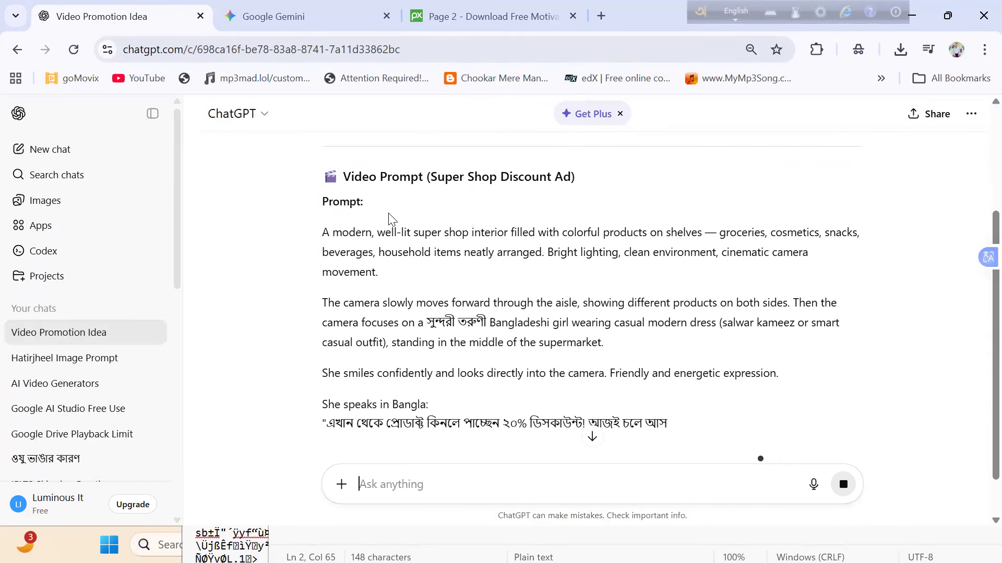
{"action": "scroll", "coordinate": [389, 216], "scroll_direction": "down", "scroll_amount": 2}
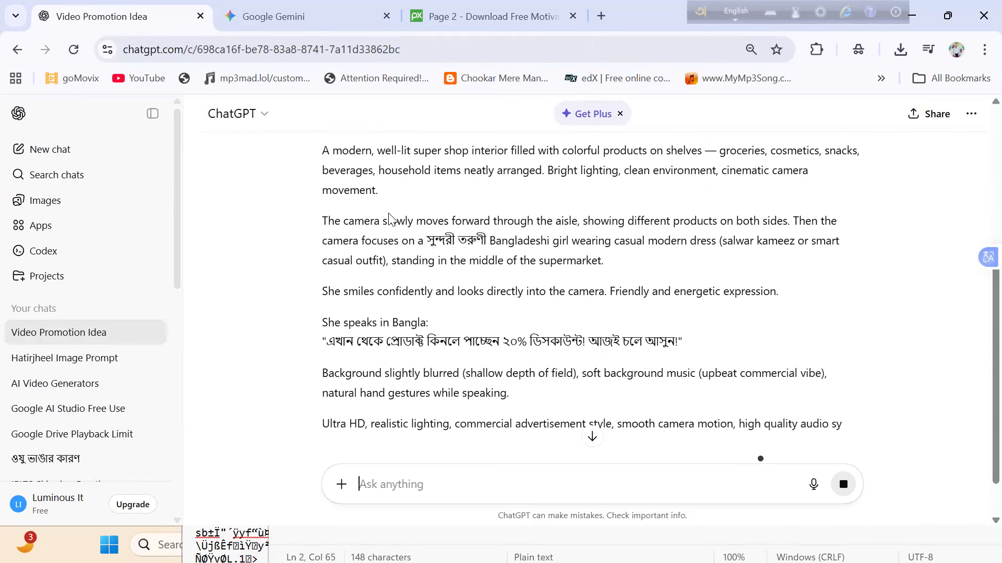
{"action": "scroll", "coordinate": [389, 216], "scroll_direction": "down", "scroll_amount": 2}
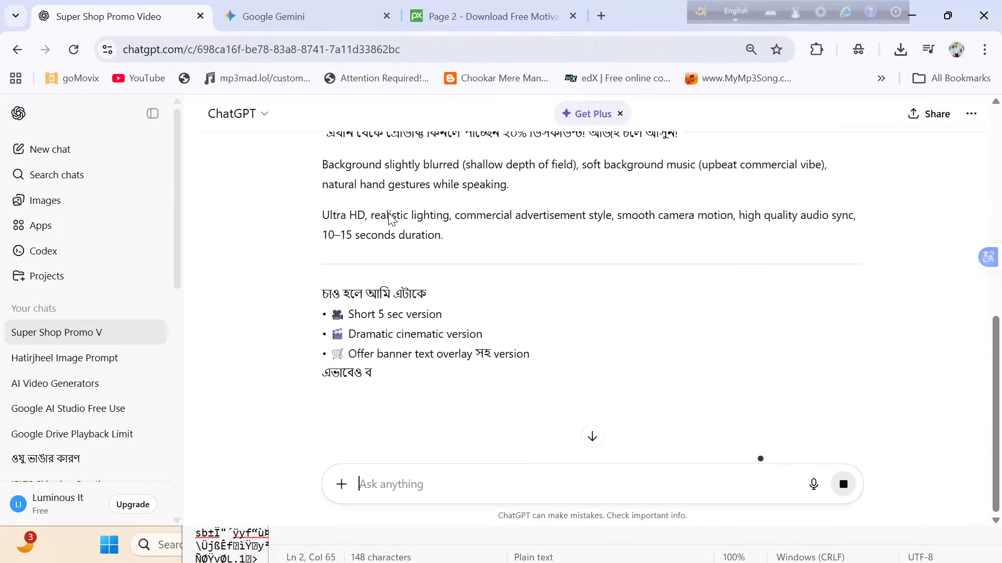
{"action": "scroll", "coordinate": [389, 217], "scroll_direction": "up", "scroll_amount": 6}
{"action": "scroll", "coordinate": [390, 219], "scroll_direction": "down", "scroll_amount": 3}
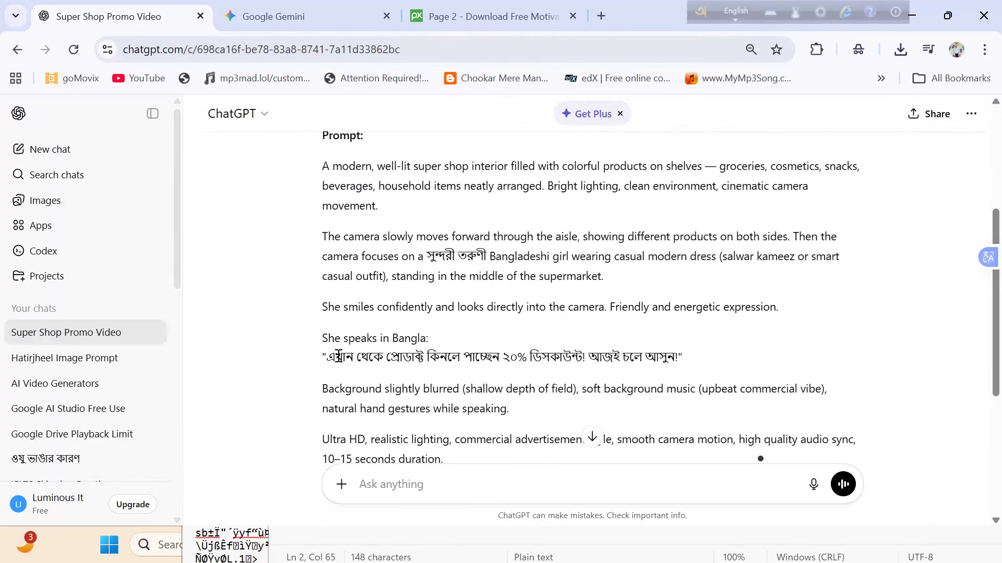
- Examine the Bangla dialogue line in the generated prompt, highlighting the words the girl speaks
{"action": "left_click_drag", "start_coordinate": [326, 358], "coordinate": [504, 353]}
{"action": "left_click_drag", "start_coordinate": [331, 360], "coordinate": [537, 366]}
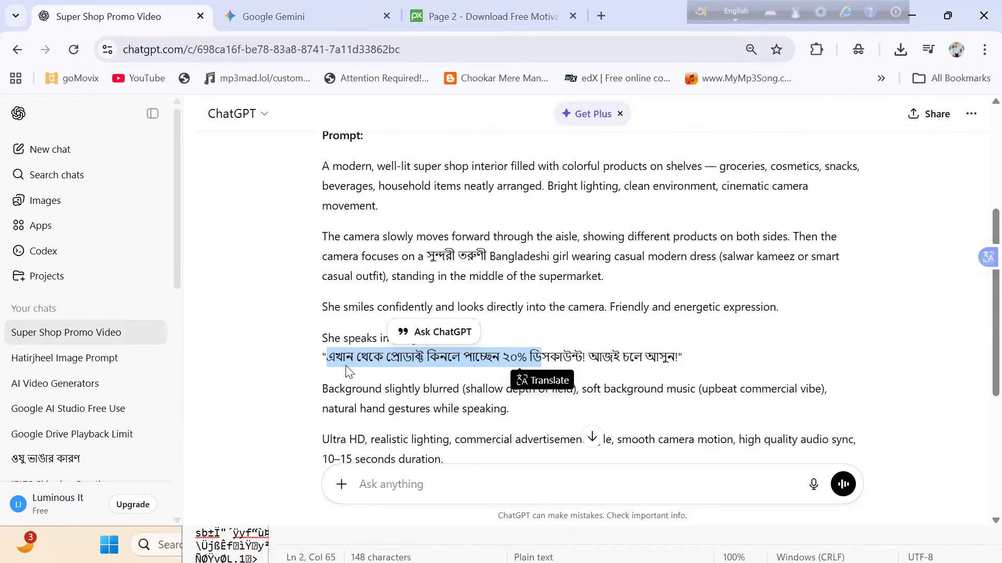
{"action": "scroll", "coordinate": [719, 111], "scroll_direction": "up", "scroll_amount": 4}
{"action": "scroll", "coordinate": [718, 111], "scroll_direction": "down", "scroll_amount": 5}
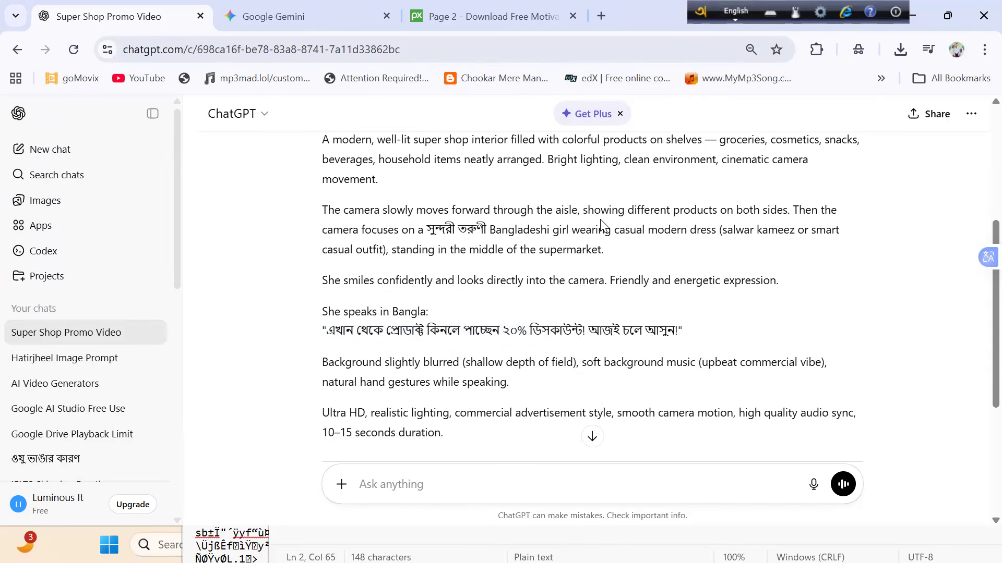
{"action": "left_click_drag", "start_coordinate": [328, 329], "coordinate": [634, 325]}
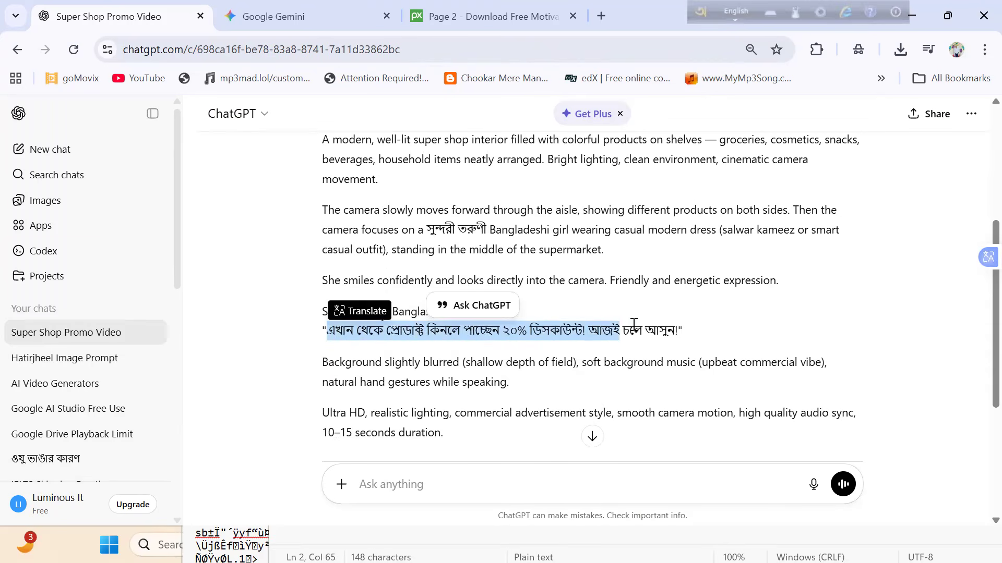
{"action": "left_click", "coordinate": [703, 336]}
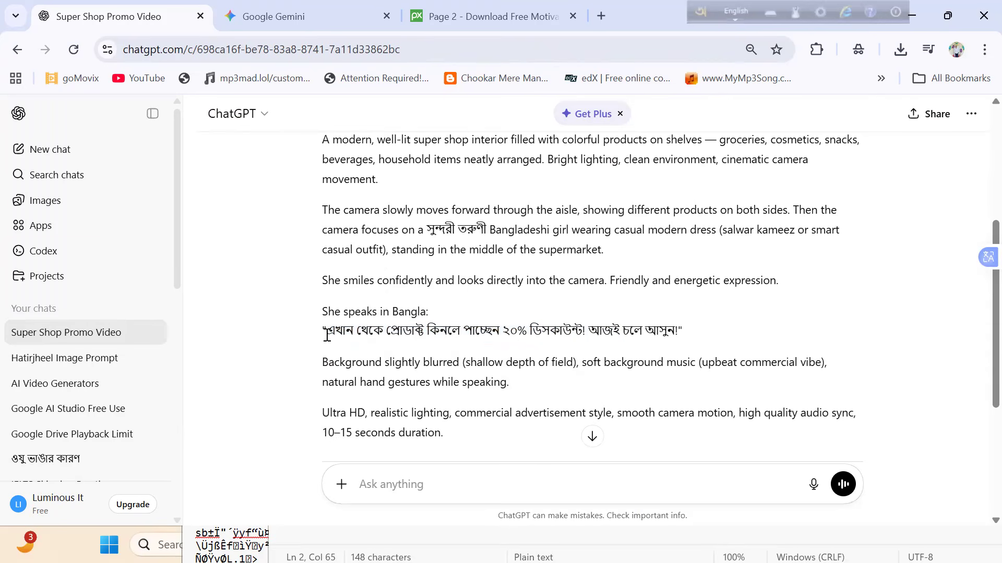
{"action": "left_click_drag", "start_coordinate": [327, 335], "coordinate": [551, 320]}
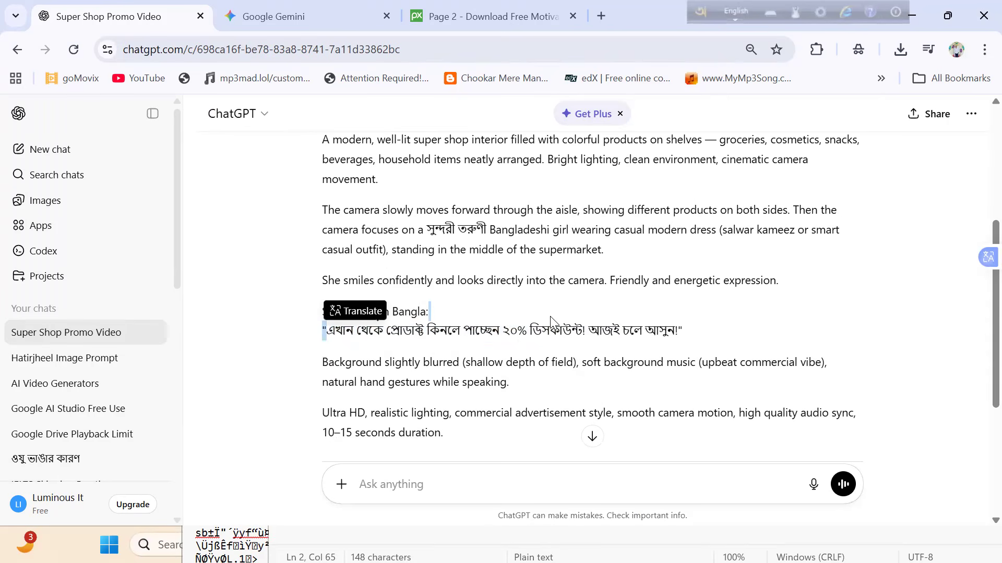
{"action": "left_click", "coordinate": [334, 347]}
{"action": "left_click_drag", "start_coordinate": [329, 333], "coordinate": [639, 343]}
{"action": "left_click", "coordinate": [639, 343]}
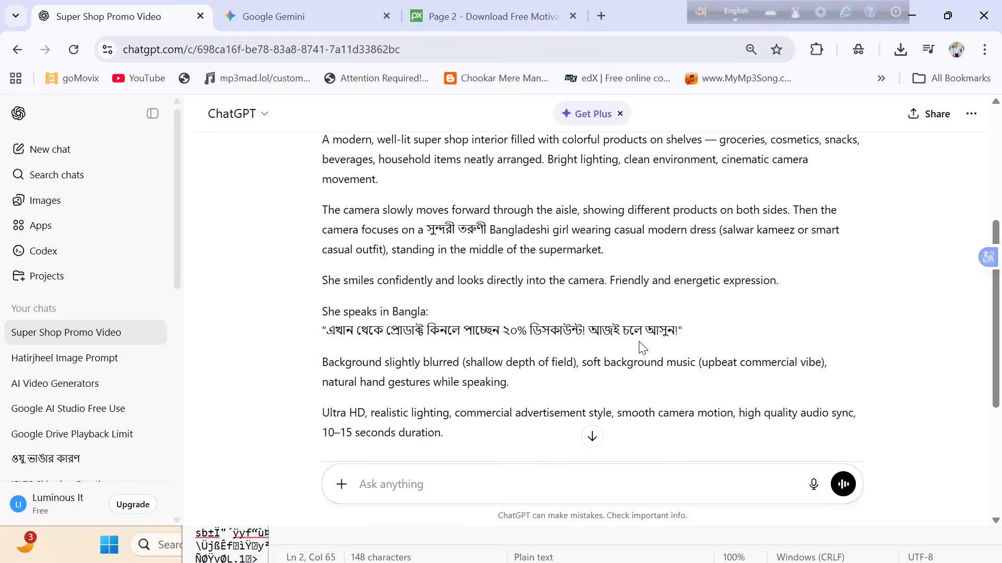
- Review the whole reply again, from the original request to the alternative versions offered after the prompt
{"action": "scroll", "coordinate": [642, 347], "scroll_direction": "up", "scroll_amount": 5}
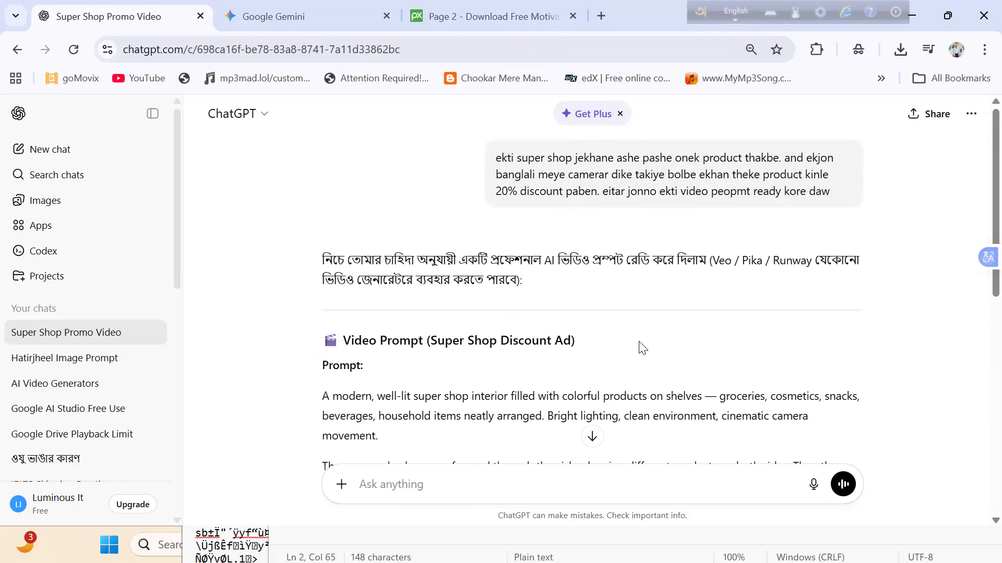
{"action": "scroll", "coordinate": [641, 348], "scroll_direction": "down", "scroll_amount": 2}
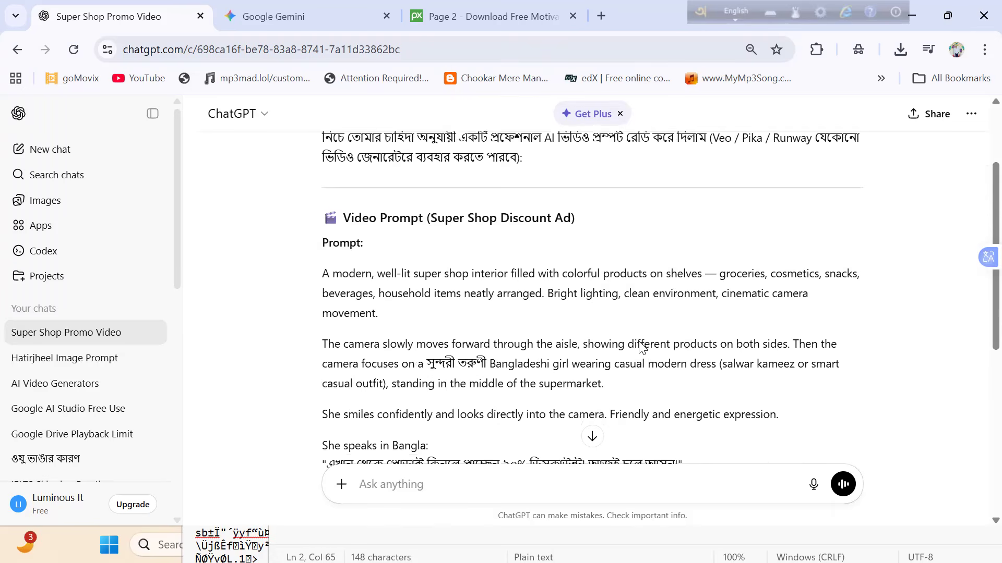
{"action": "scroll", "coordinate": [642, 348], "scroll_direction": "down", "scroll_amount": 2}
{"action": "scroll", "coordinate": [641, 348], "scroll_direction": "down", "scroll_amount": 3}
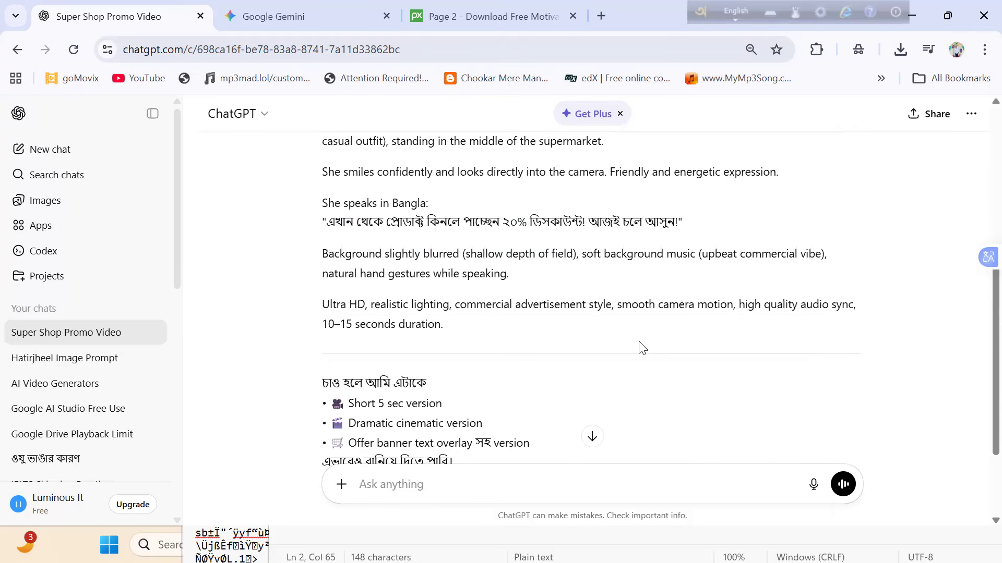
{"action": "scroll", "coordinate": [641, 348], "scroll_direction": "down", "scroll_amount": 3}
{"action": "scroll", "coordinate": [642, 348], "scroll_direction": "up", "scroll_amount": 3}
{"action": "scroll", "coordinate": [642, 348], "scroll_direction": "up", "scroll_amount": 4}
{"action": "scroll", "coordinate": [642, 348], "scroll_direction": "down", "scroll_amount": 1}
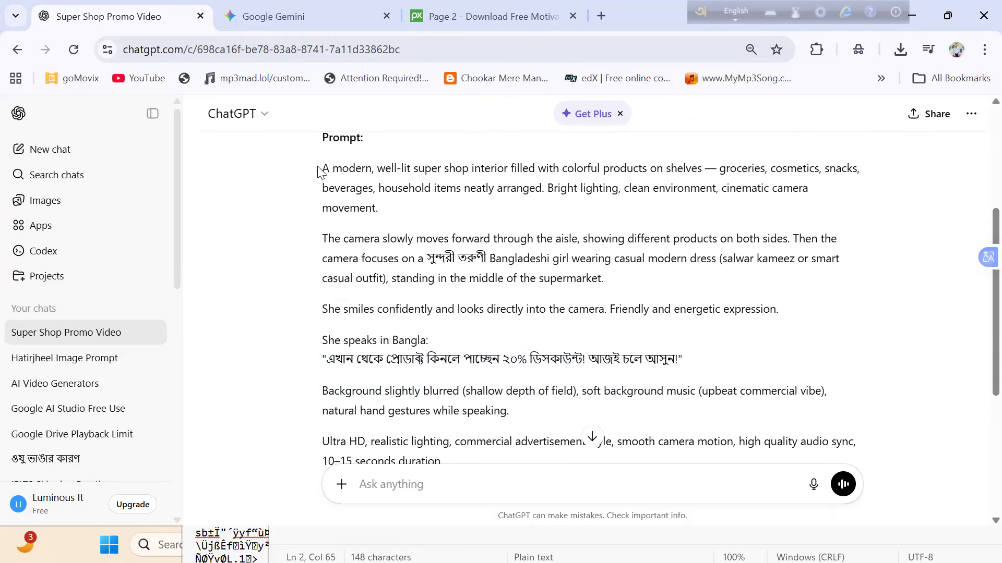
- Copy the video prompt in ChatGPT, from "A modern, well-lit super shop interior" through "high quality audio sync,"
{"action": "left_click_drag", "start_coordinate": [321, 168], "coordinate": [371, 169]}
{"action": "left_click_drag", "start_coordinate": [412, 210], "coordinate": [583, 441]}
{"action": "scroll", "coordinate": [584, 433], "scroll_direction": "down", "scroll_amount": 1}
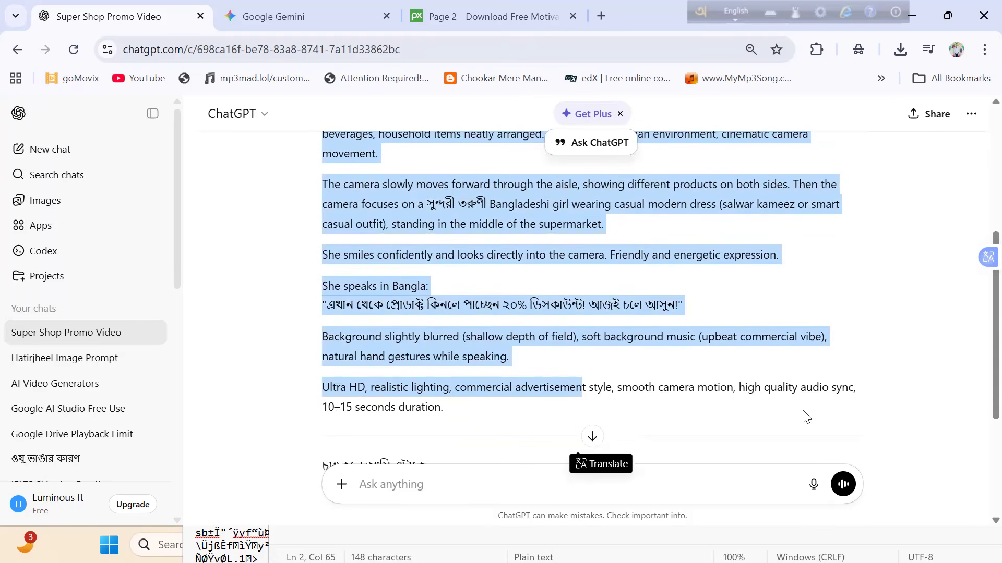
{"action": "left_click_drag", "start_coordinate": [859, 390], "coordinate": [310, 287]}
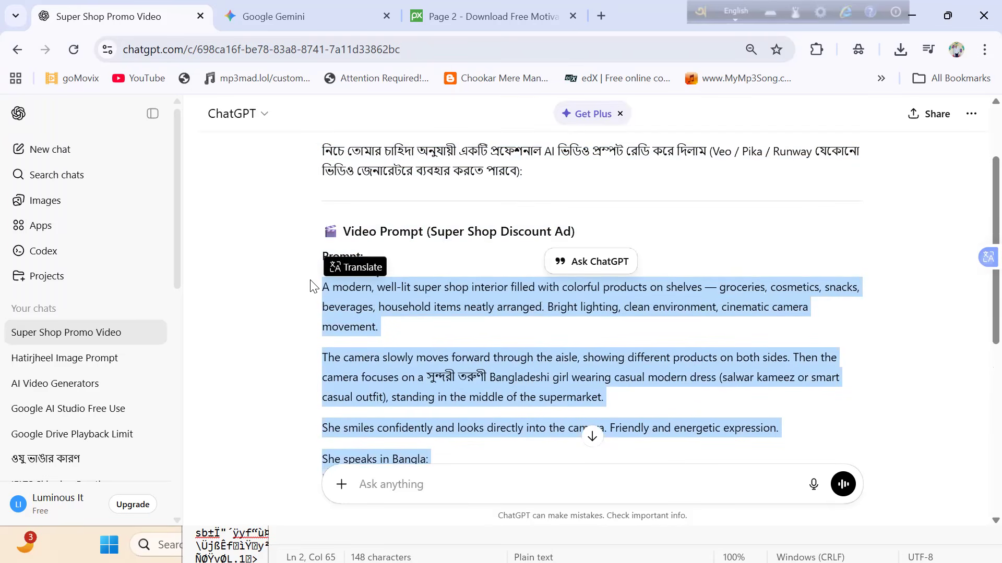
{"action": "scroll", "coordinate": [310, 287], "scroll_direction": "down", "scroll_amount": 4}
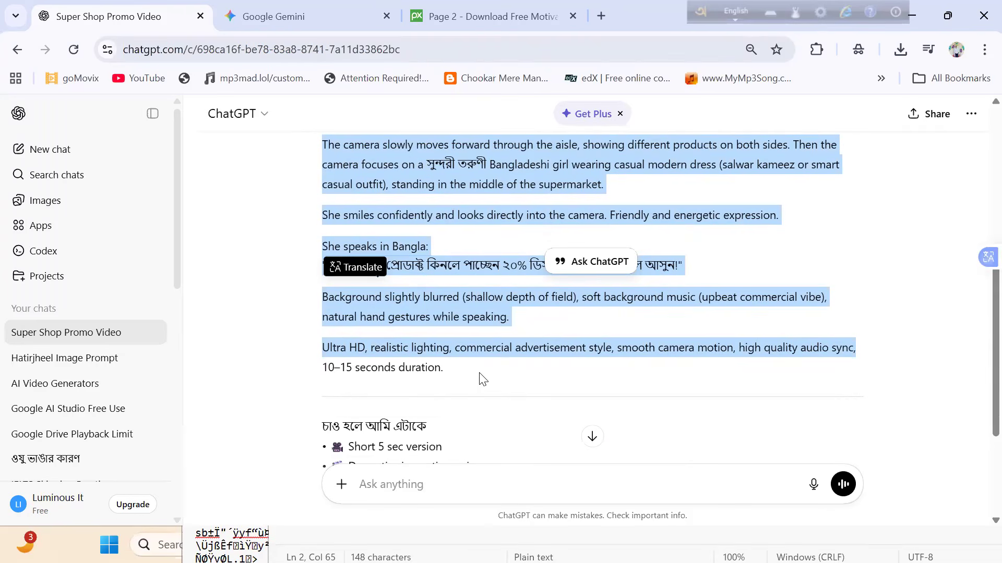
- Switch to Google Gemini, paste the super shop prompt as the video description and submit it for generation
{"action": "left_click", "coordinate": [300, 6]}
{"action": "right_click", "coordinate": [414, 429]}
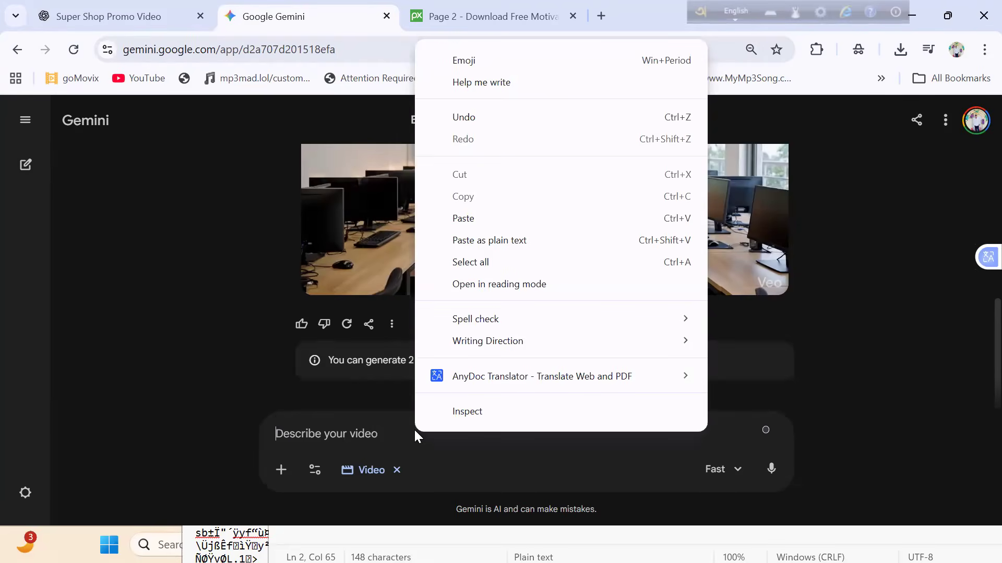
{"action": "left_click", "coordinate": [334, 442]}
{"action": "key", "text": "ctrl+v"}
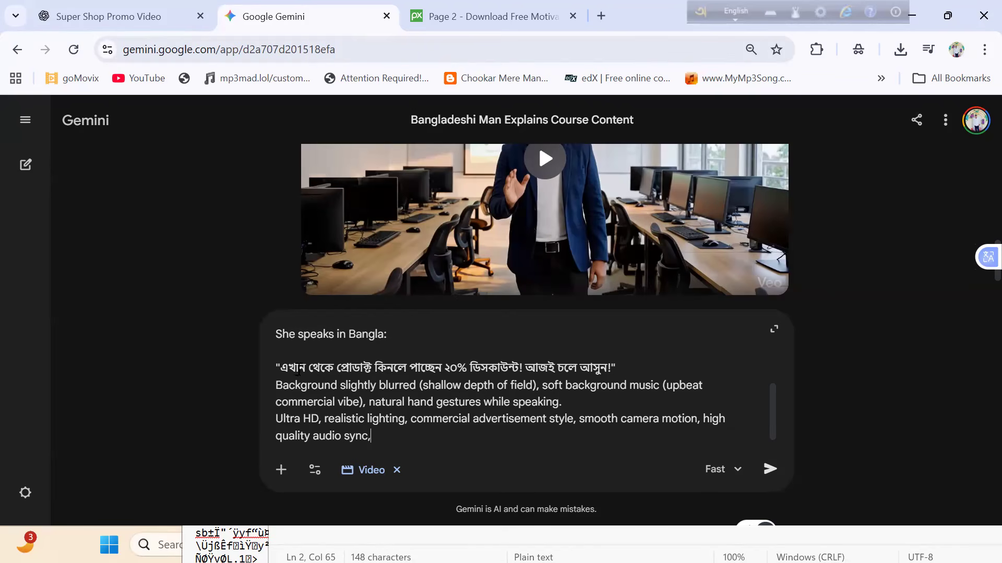
{"action": "left_click", "coordinate": [320, 367]}
{"action": "left_click", "coordinate": [782, 468]}
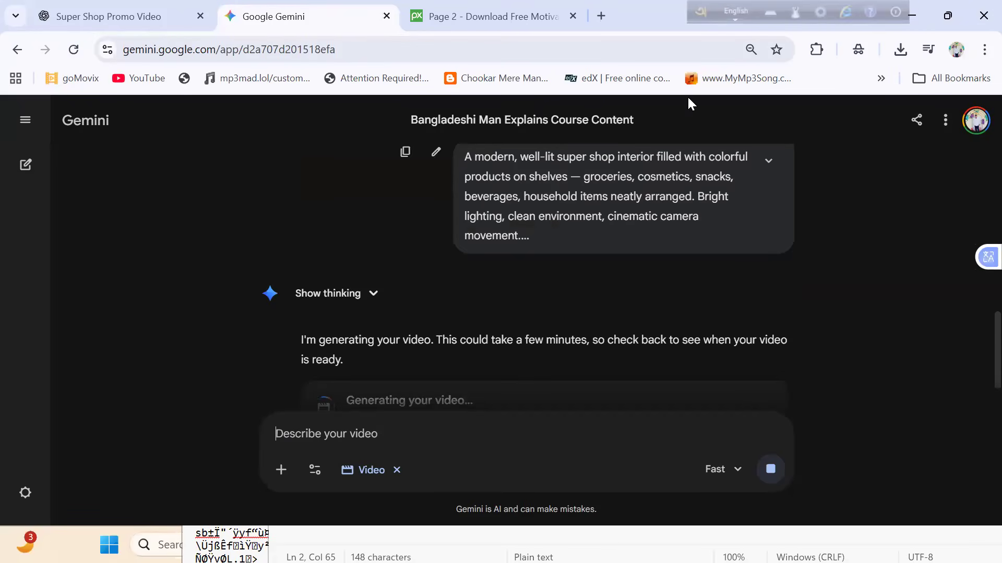
- Search Google for "google vids" in a new browser tab and open the Google Vids product page
{"action": "left_click", "coordinate": [603, 8]}
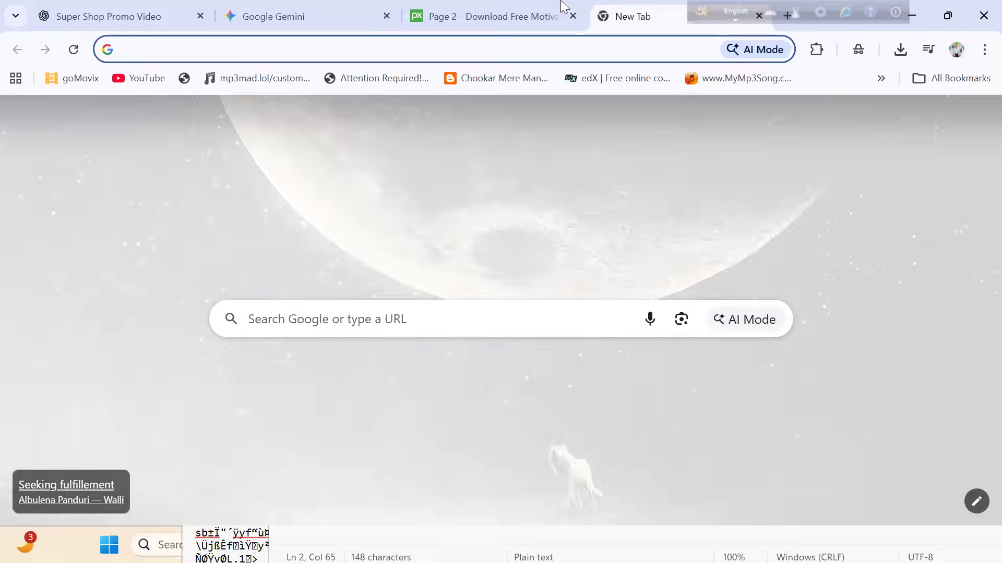
{"action": "mouse_move", "coordinate": [563, 6]}
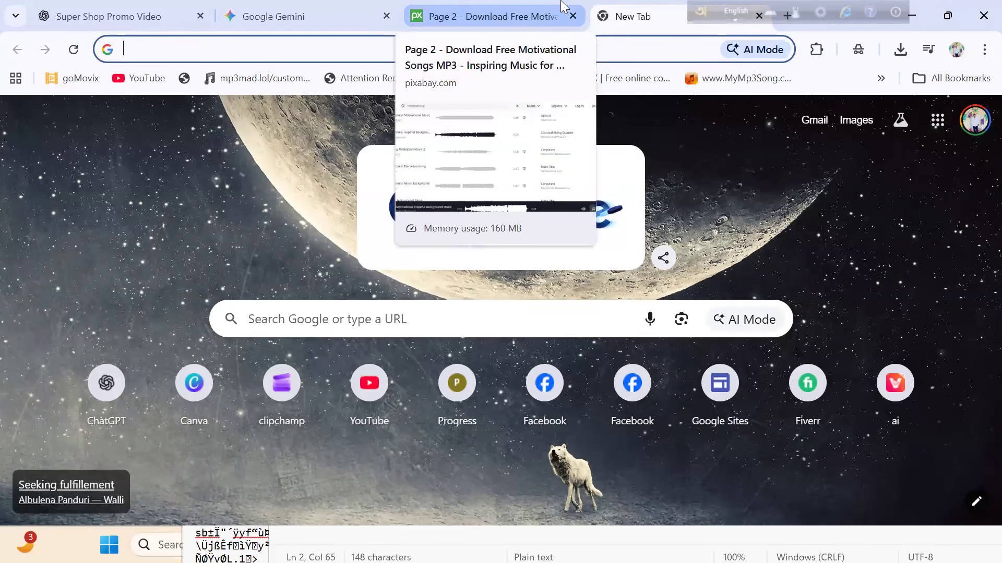
{"action": "left_click", "coordinate": [273, 320]}
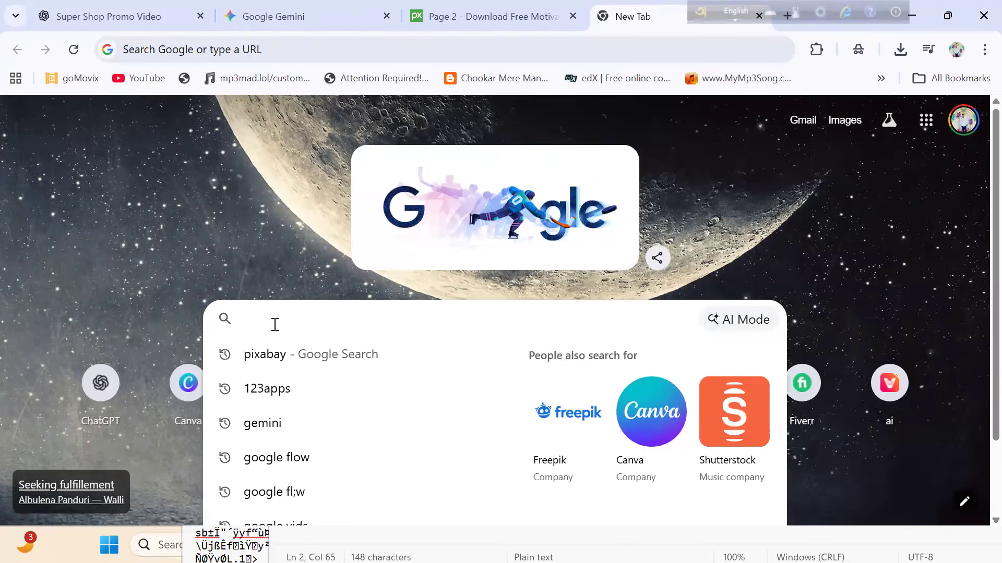
{"action": "left_click", "coordinate": [276, 520]}
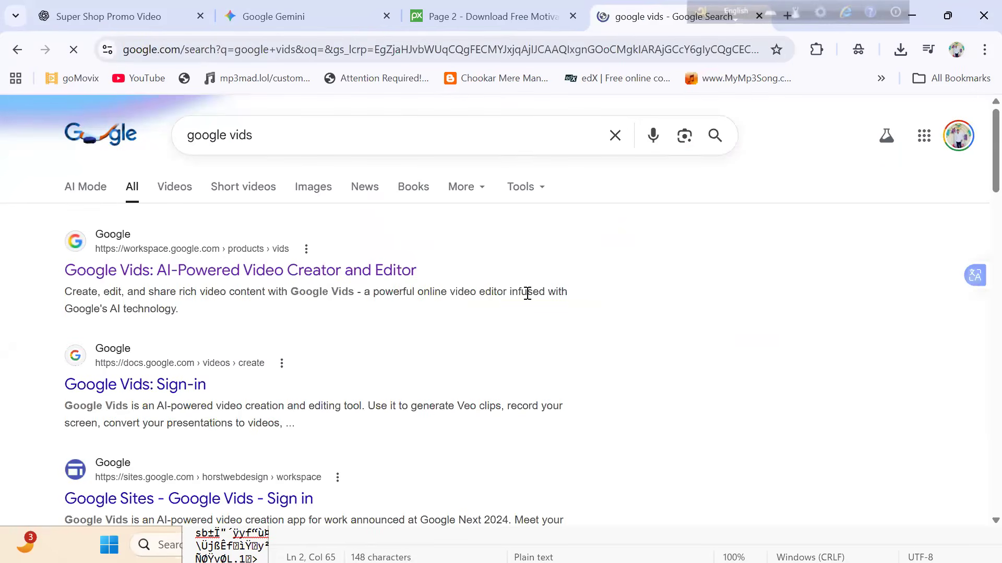
{"action": "left_click", "coordinate": [288, 271]}
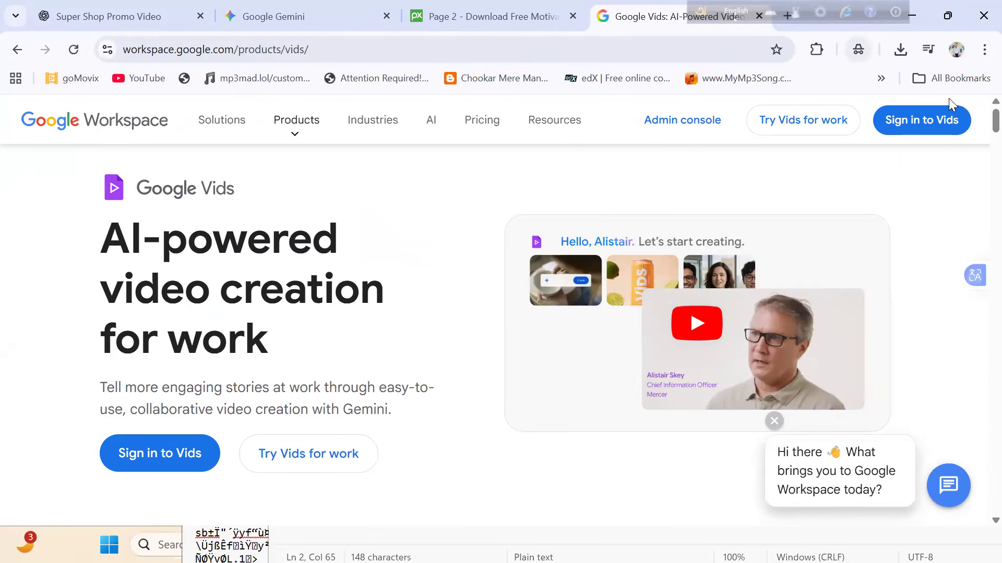
- Sign in to Google Vids with the third listed account and start a landscape video with Veo 3.1
{"action": "left_click", "coordinate": [924, 116]}
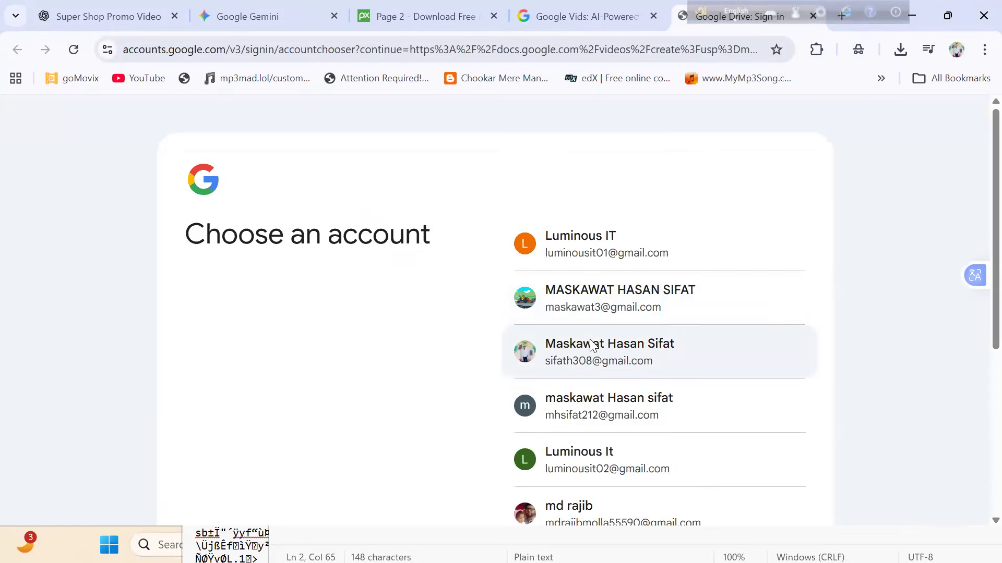
{"action": "left_click", "coordinate": [590, 339]}
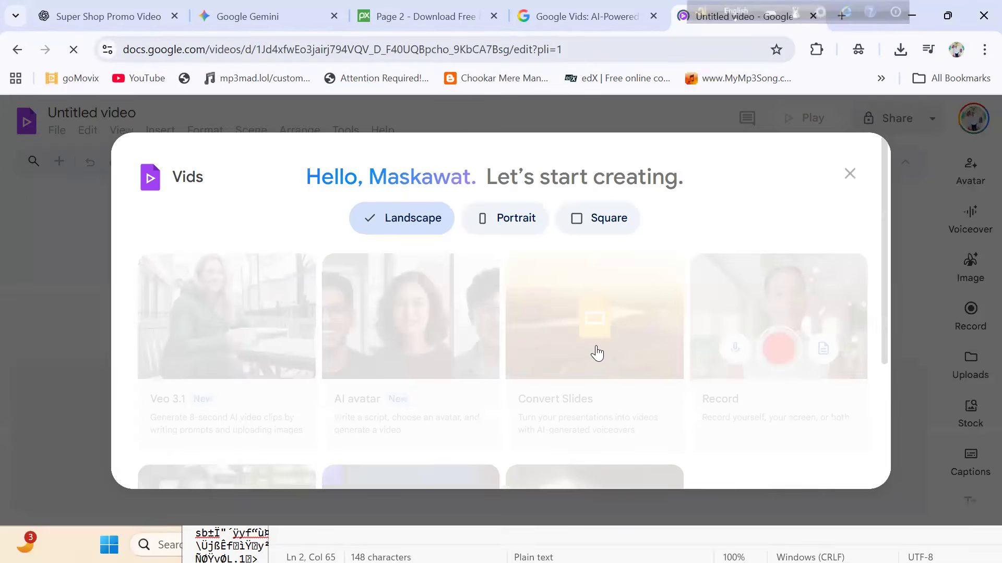
{"action": "left_click", "coordinate": [200, 421]}
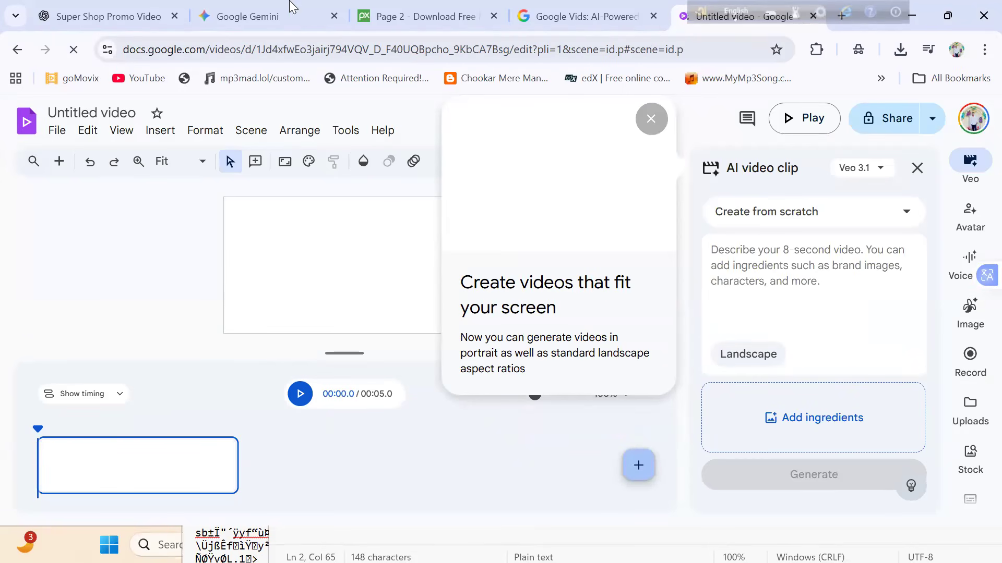
- Return to ChatGPT and examine the quoted line the girl speaks in Bangla, highlighting it in the prompt
{"action": "left_click", "coordinate": [150, 11]}
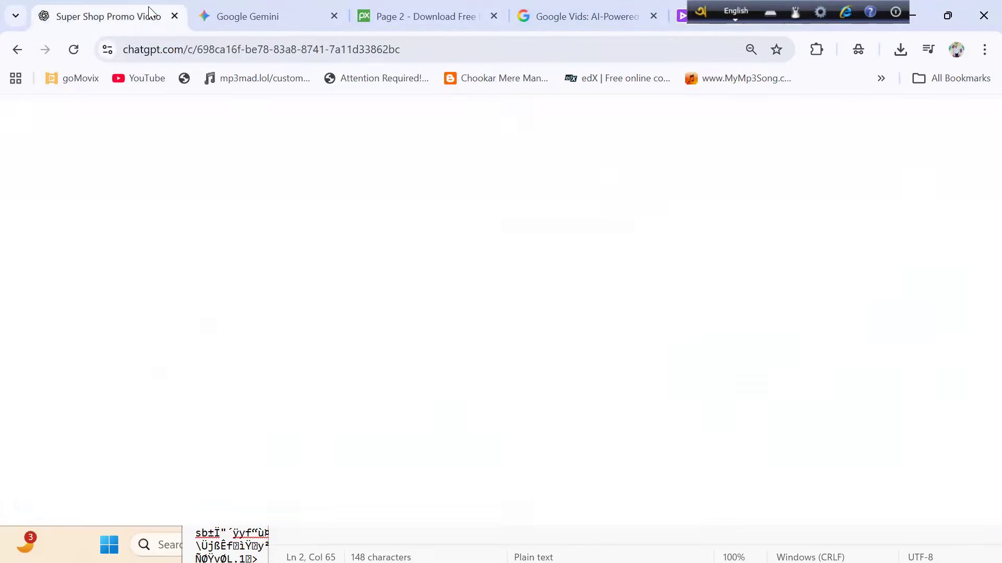
{"action": "left_click", "coordinate": [477, 372]}
{"action": "left_click_drag", "start_coordinate": [322, 265], "coordinate": [659, 267]}
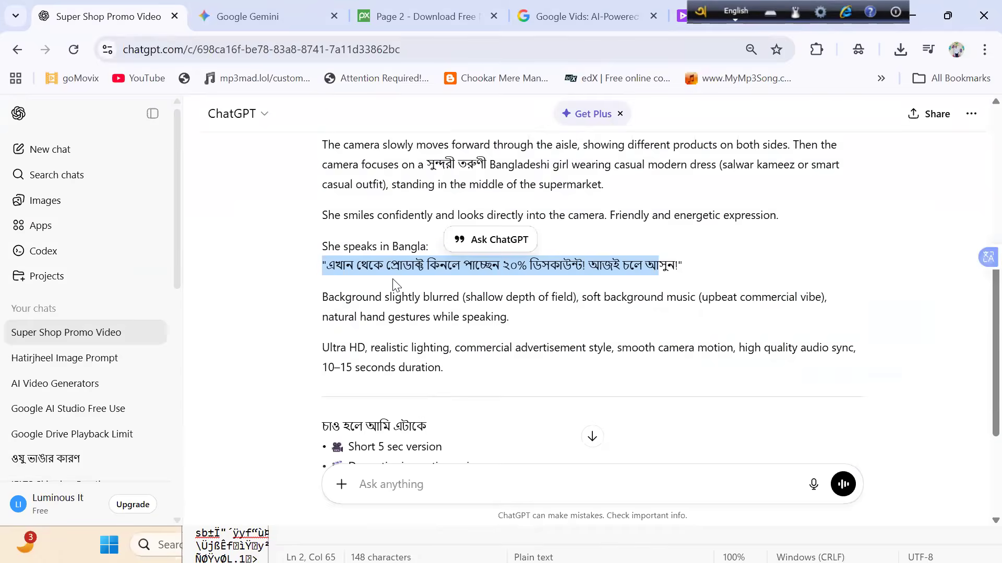
{"action": "left_click", "coordinate": [264, 230]}
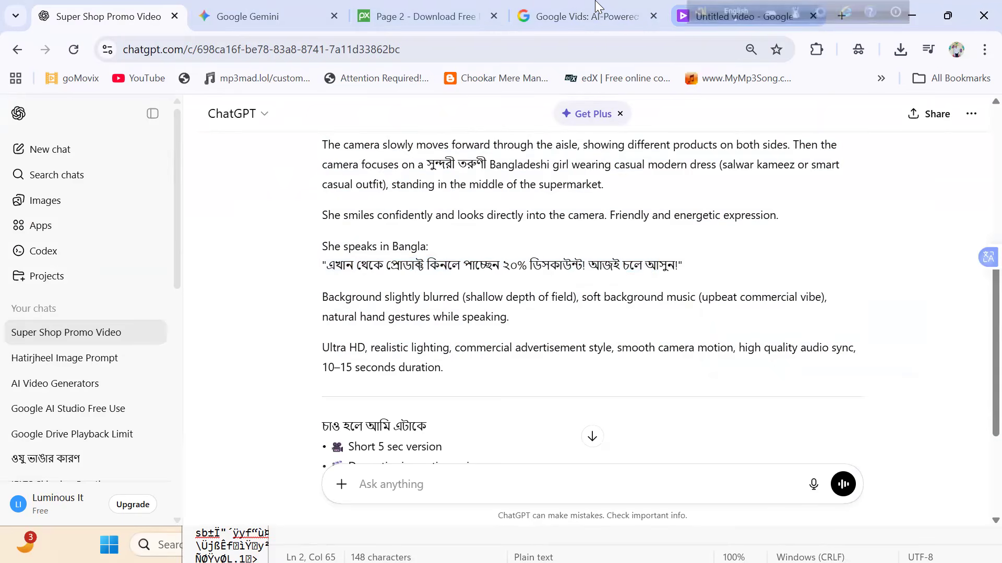
{"action": "left_click_drag", "start_coordinate": [327, 265], "coordinate": [636, 255]}
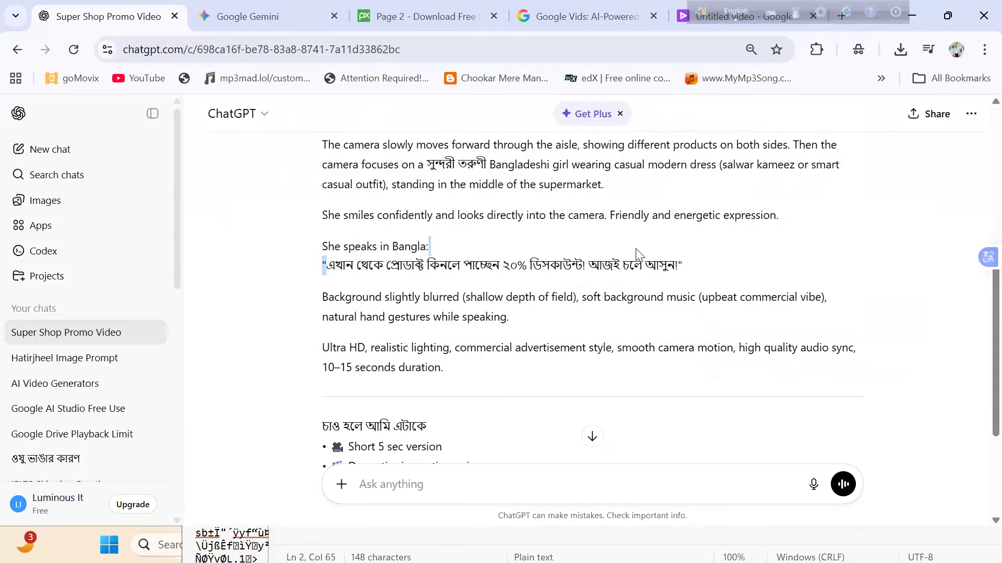
{"action": "left_click", "coordinate": [341, 264]}
{"action": "left_click_drag", "start_coordinate": [329, 264], "coordinate": [616, 251]}
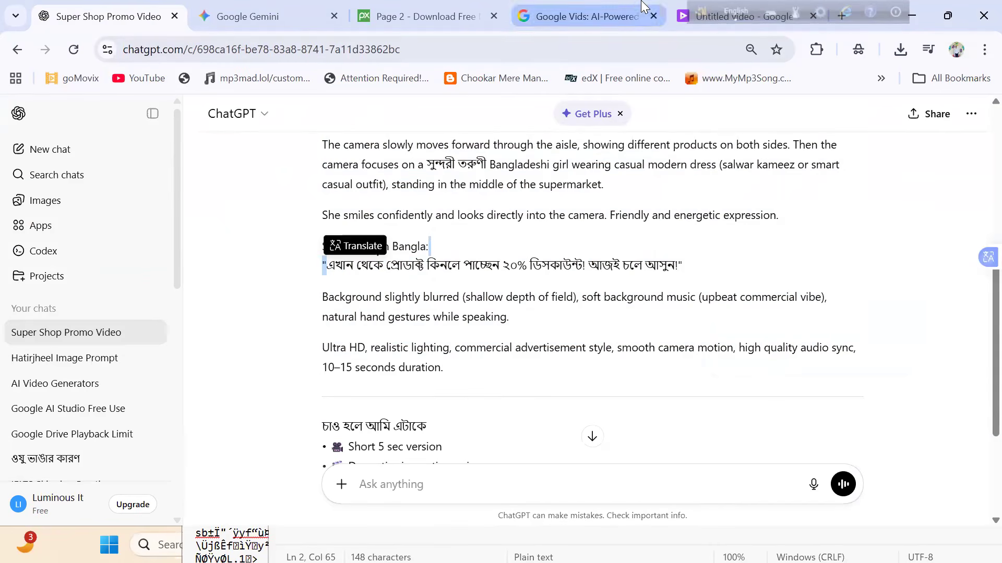
- Switch back to Google Vids, dismiss the feature tip and paste the copied prompt as the AI video clip description
{"action": "left_click", "coordinate": [741, 16]}
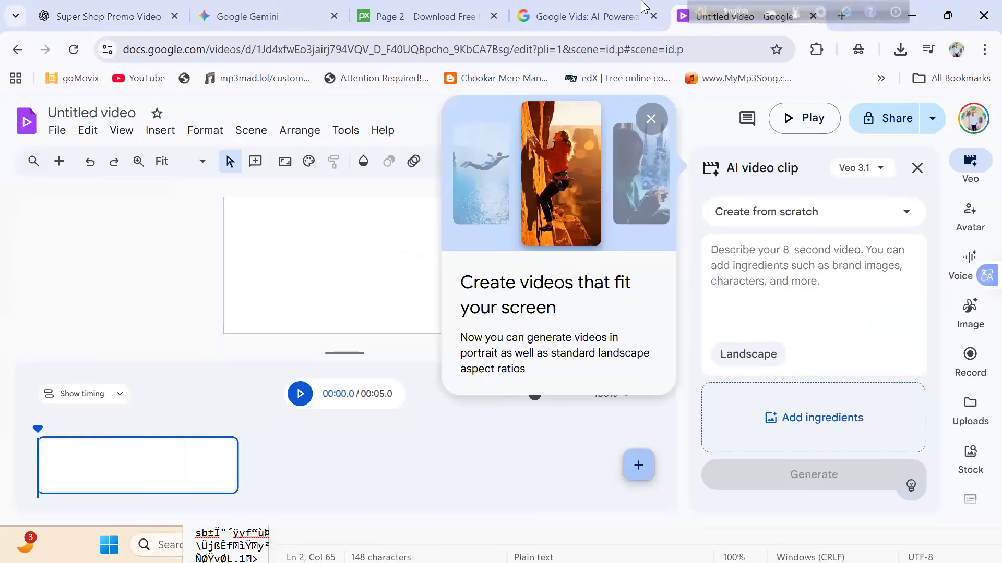
{"action": "left_click", "coordinate": [351, 290]}
{"action": "left_click", "coordinate": [705, 286]}
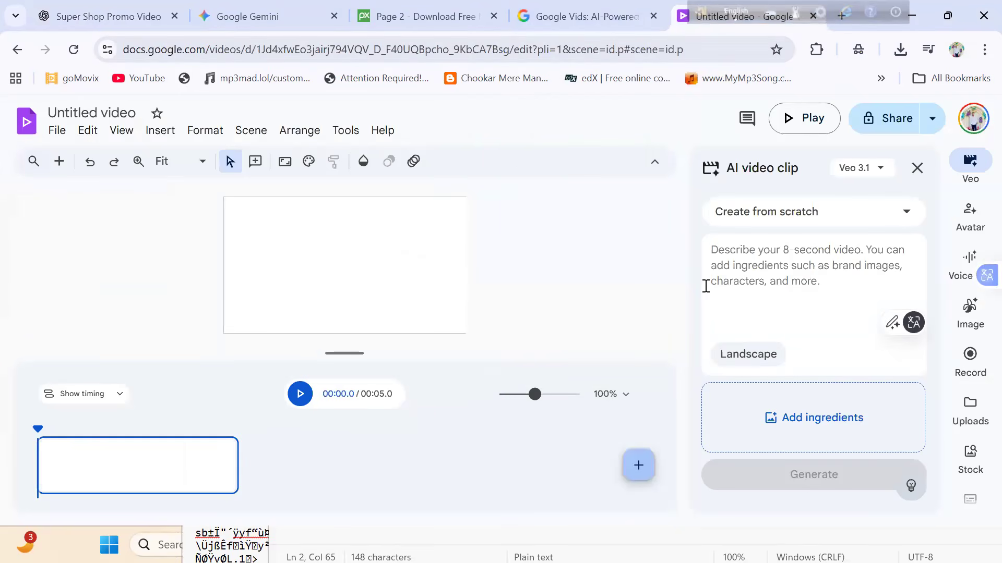
{"action": "key", "text": "ctrl+v"}
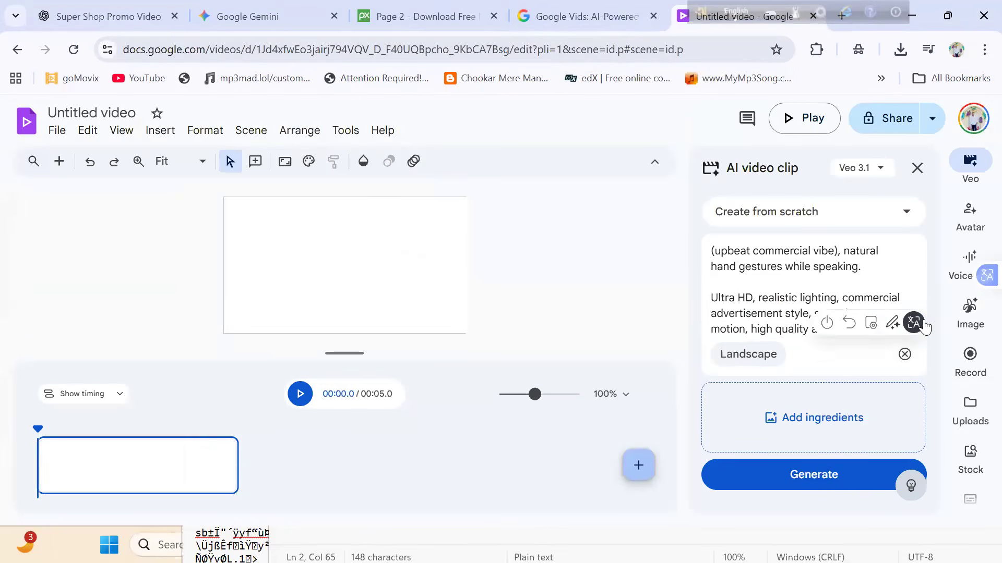
- Replace the Bangla dialogue inside the quotation marks with "ekahn theke product kinle paben 20% discount", keeping the exclamation mark
{"action": "scroll", "coordinate": [924, 289], "scroll_direction": "up", "scroll_amount": 2}
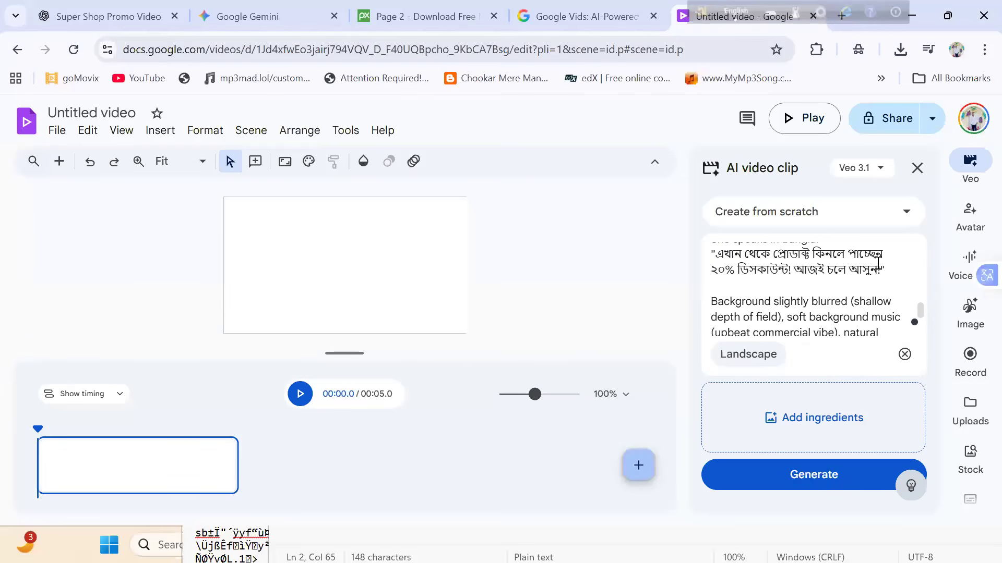
{"action": "left_click_drag", "start_coordinate": [879, 266], "coordinate": [713, 256]}
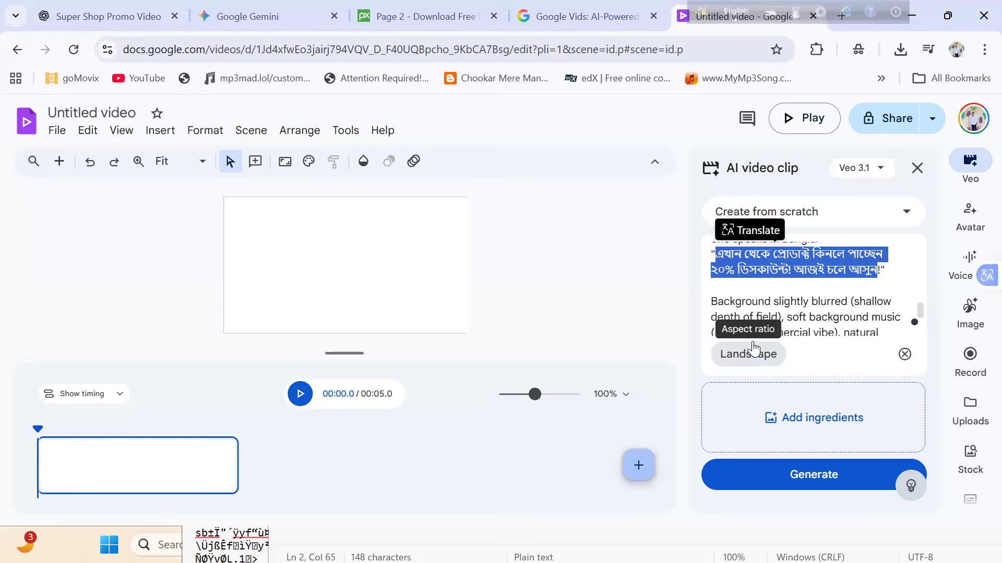
{"action": "type", "text": "ekahn "}
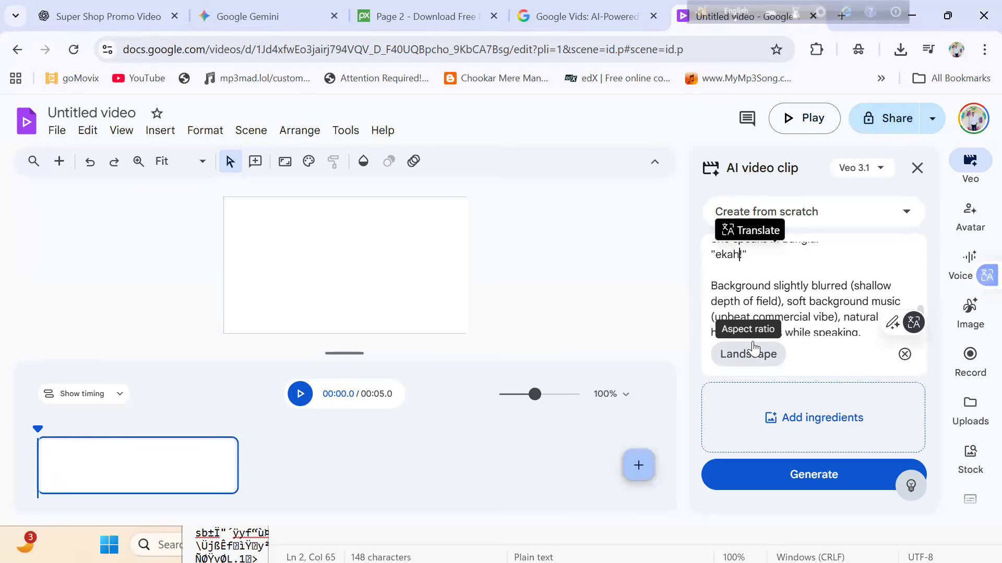
{"action": "type", "text": "theke peot"}
{"action": "key", "text": "BackSpace"}
{"action": "type", "text": "duct"}
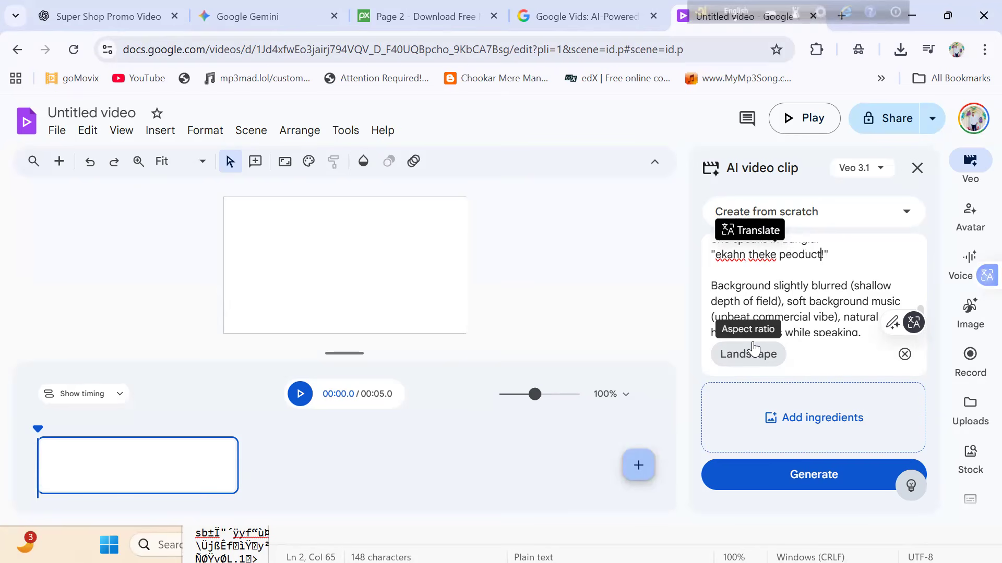
{"action": "key", "text": "BackSpace"}
{"action": "key", "text": "BackSpace"}
{"action": "key", "text": "BackSpace"}
{"action": "key", "text": "BackSpace"}
{"action": "key", "text": "BackSpace"}
{"action": "key", "text": "BackSpace"}
{"action": "key", "text": "BackSpace"}
{"action": "type", "text": "ro"}
{"action": "type", "text": "duct "}
{"action": "type", "text": "kinle"}
{"action": "type", "text": " pab"}
{"action": "type", "text": "en 2"}
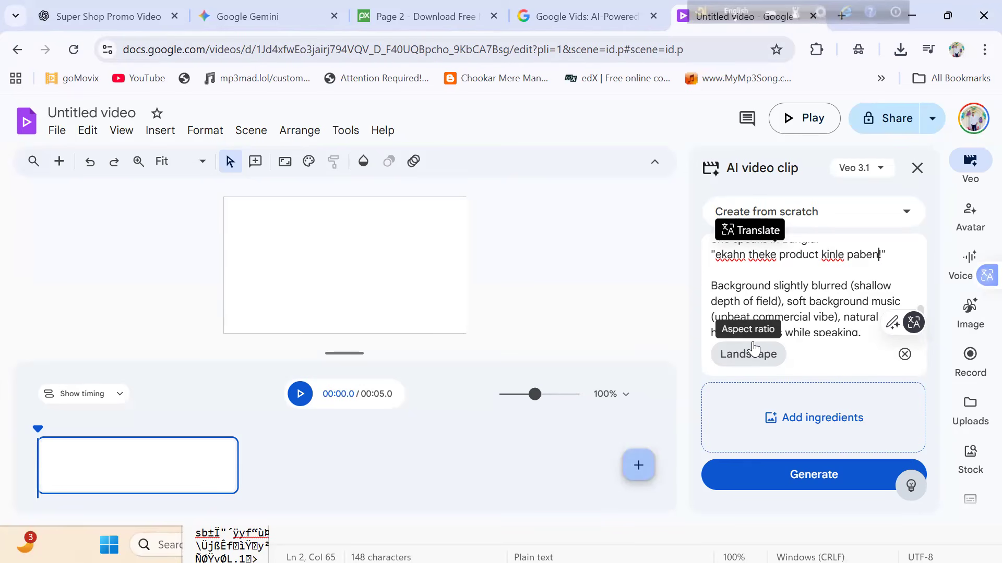
{"action": "type", "text": "0%"}
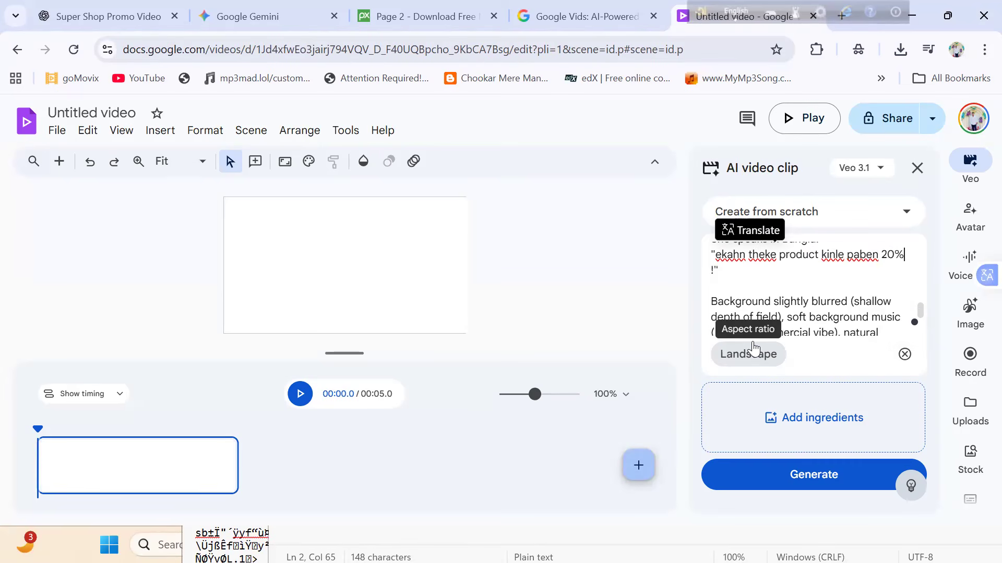
{"action": "type", "text": " discount"}
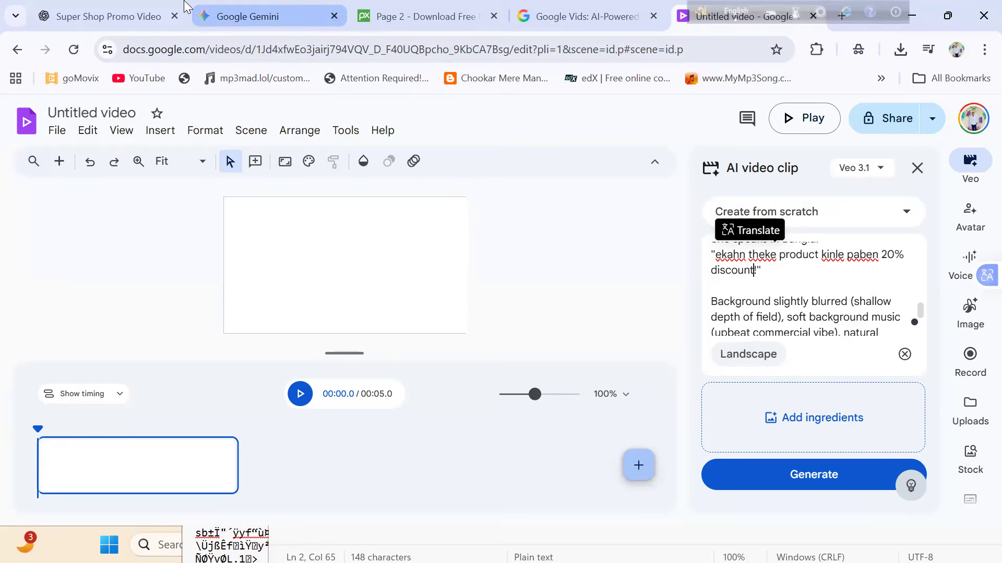
- Check the original dialogue in ChatGPT, then generate the Veo 3.1 clip from the edited prompt in Google Vids
{"action": "left_click", "coordinate": [99, 17]}
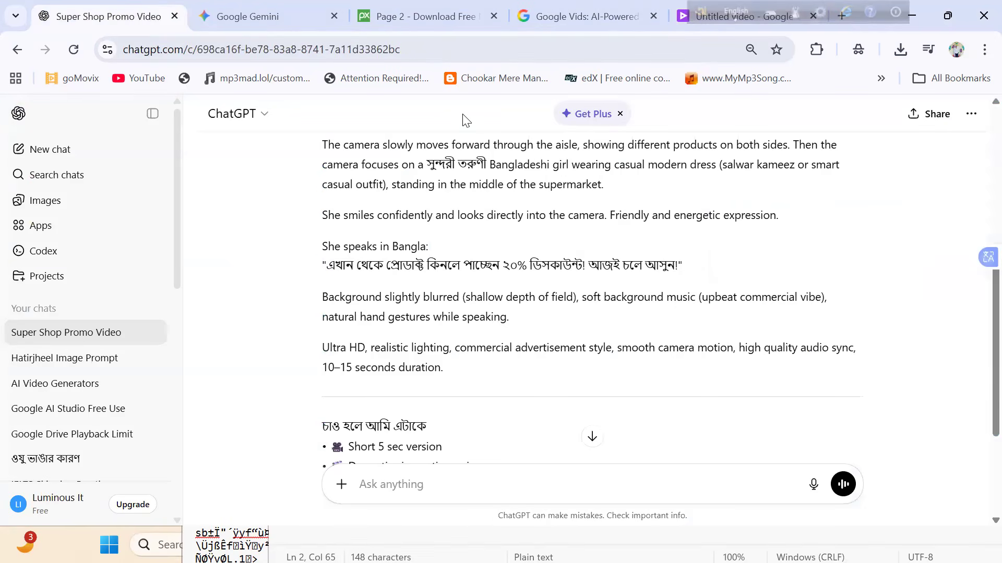
{"action": "left_click", "coordinate": [741, 16]}
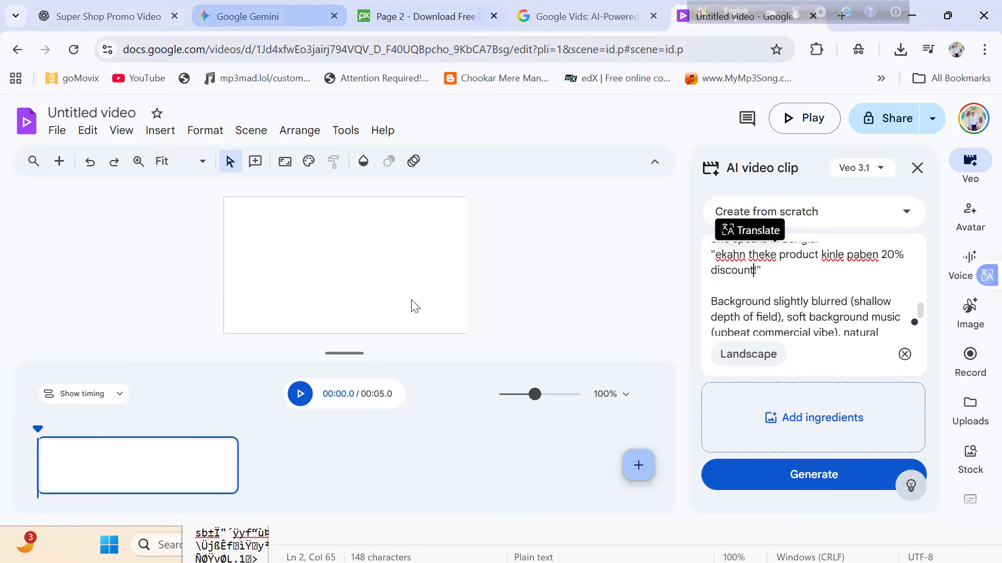
{"action": "left_click", "coordinate": [832, 486]}
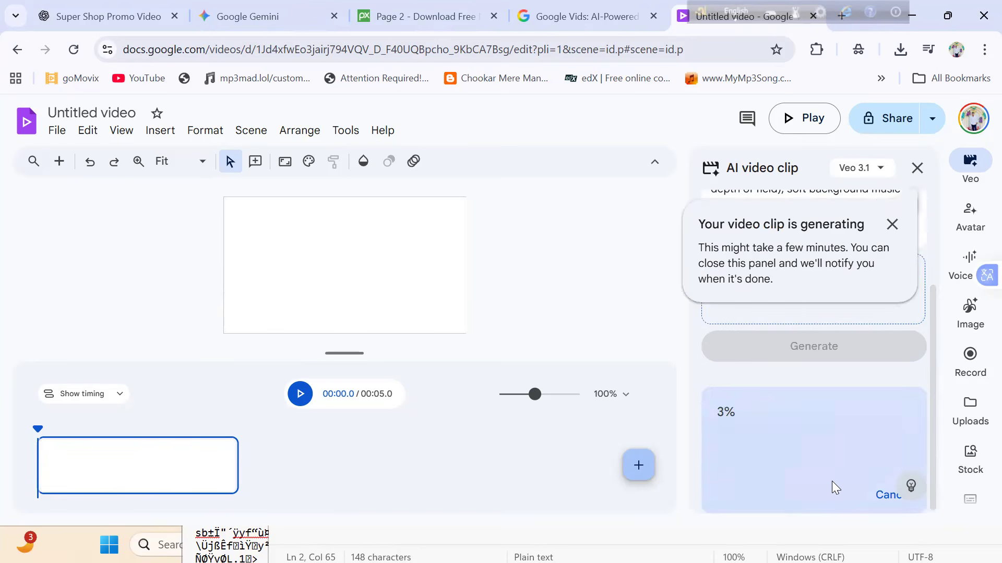
- Switch to Google Gemini and play the generated super shop video
{"action": "left_click", "coordinate": [292, 13]}
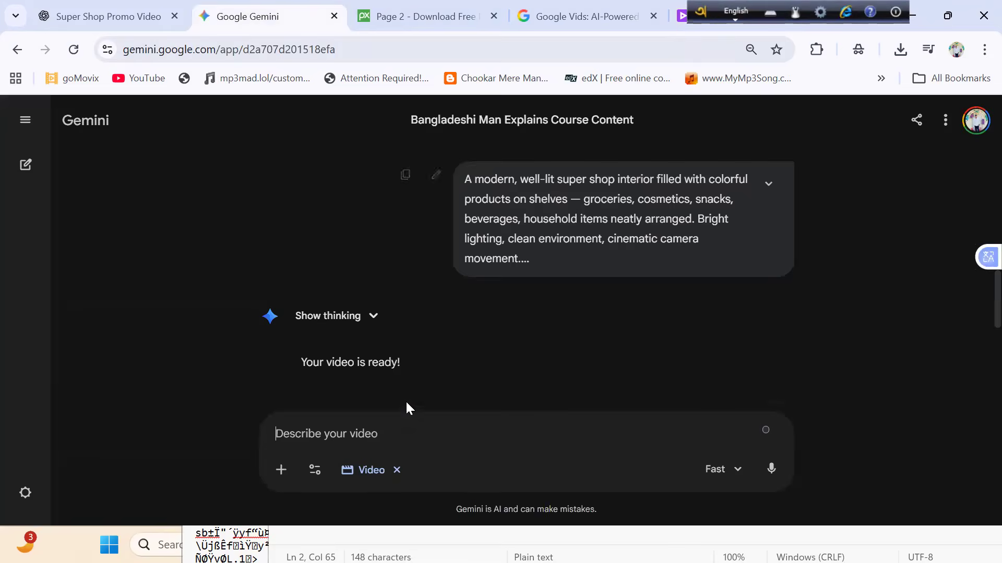
{"action": "scroll", "coordinate": [399, 365], "scroll_direction": "down", "scroll_amount": 5}
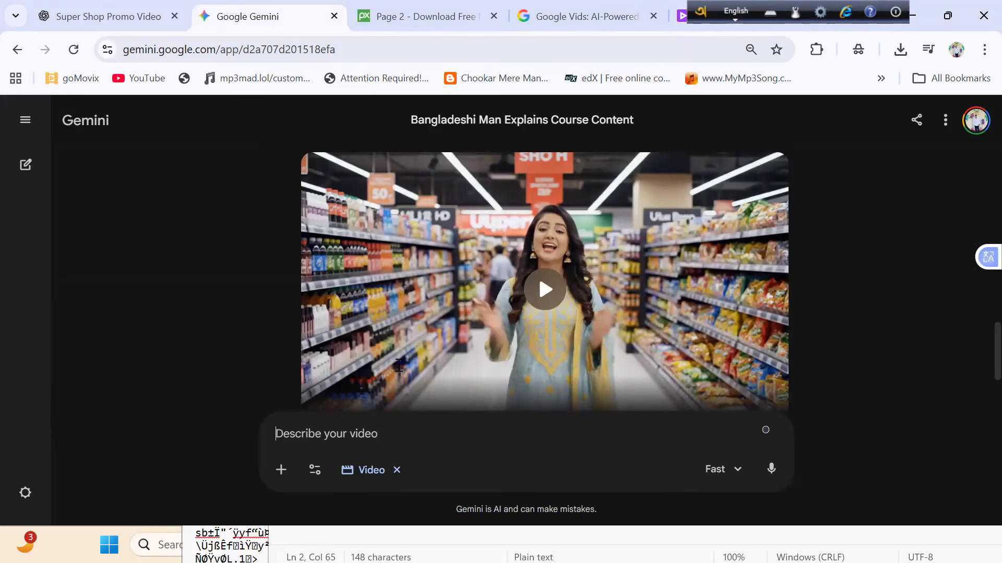
{"action": "left_click", "coordinate": [543, 319]}
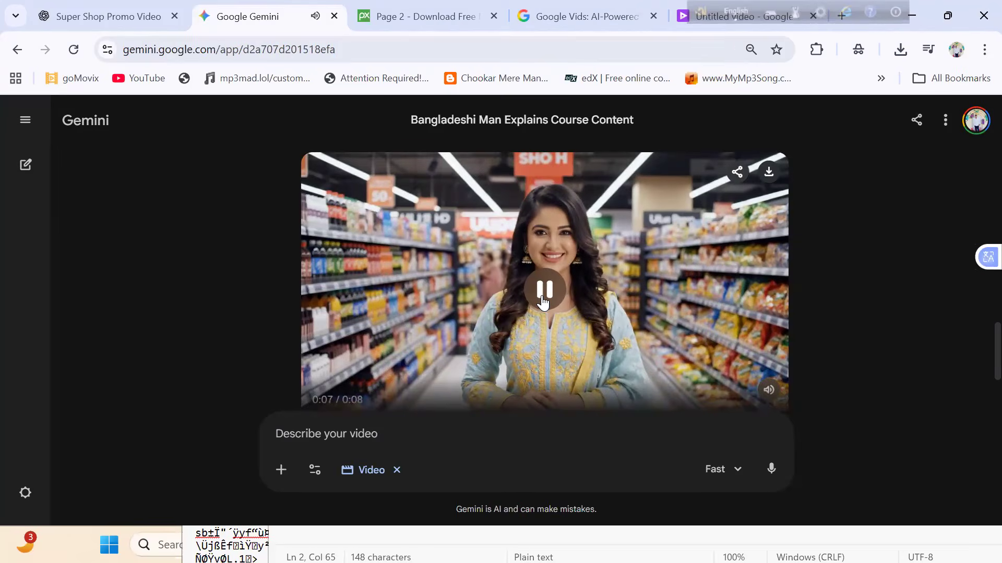
- Review the submitted super shop prompt, including its Bangla dialogue, against the generated video in the Gemini conversation
{"action": "scroll", "coordinate": [544, 302], "scroll_direction": "down", "scroll_amount": 1}
{"action": "scroll", "coordinate": [544, 303], "scroll_direction": "up", "scroll_amount": 5}
{"action": "scroll", "coordinate": [544, 302], "scroll_direction": "down", "scroll_amount": 4}
{"action": "scroll", "coordinate": [543, 302], "scroll_direction": "up", "scroll_amount": 7}
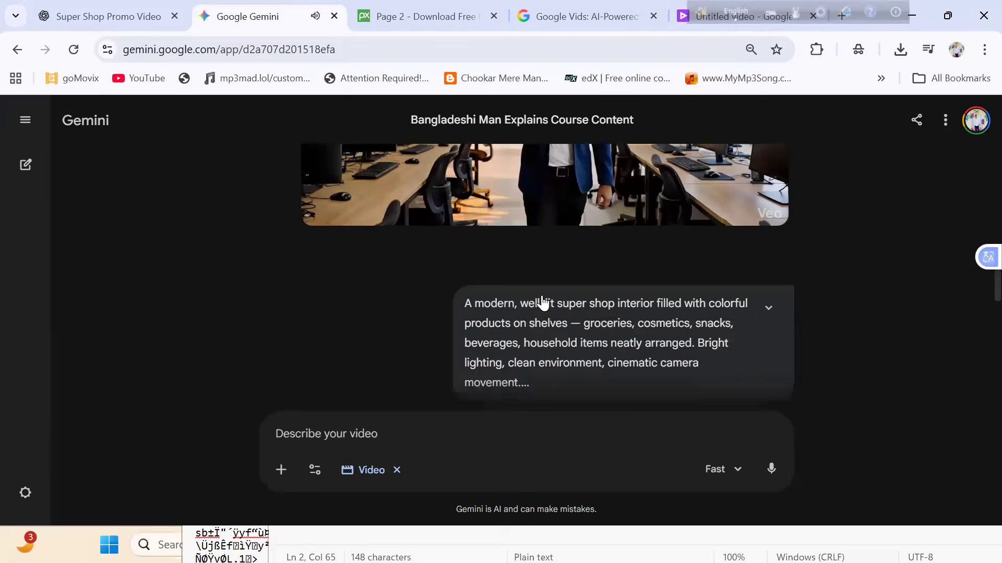
{"action": "scroll", "coordinate": [542, 302], "scroll_direction": "down", "scroll_amount": 2}
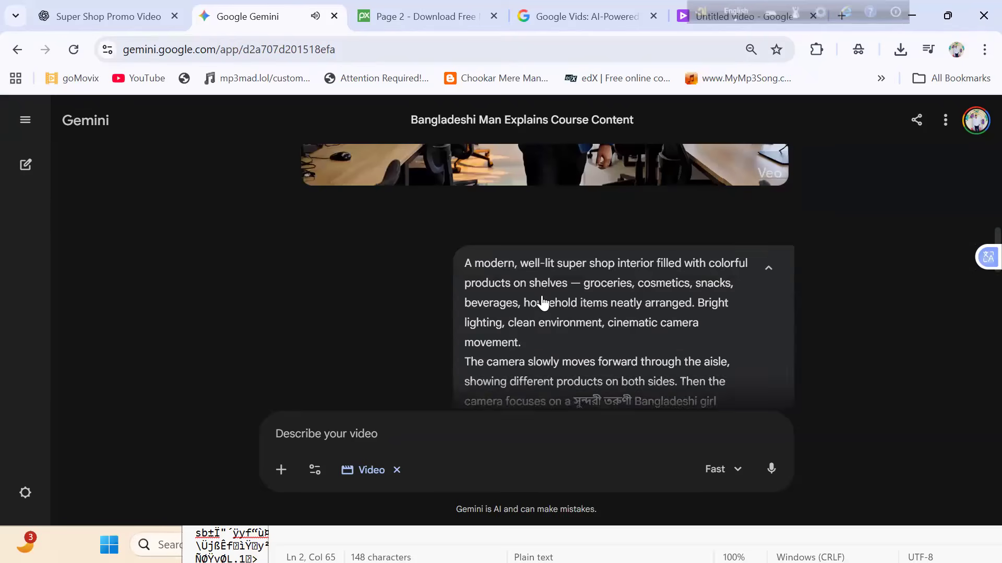
{"action": "scroll", "coordinate": [543, 303], "scroll_direction": "down", "scroll_amount": 3}
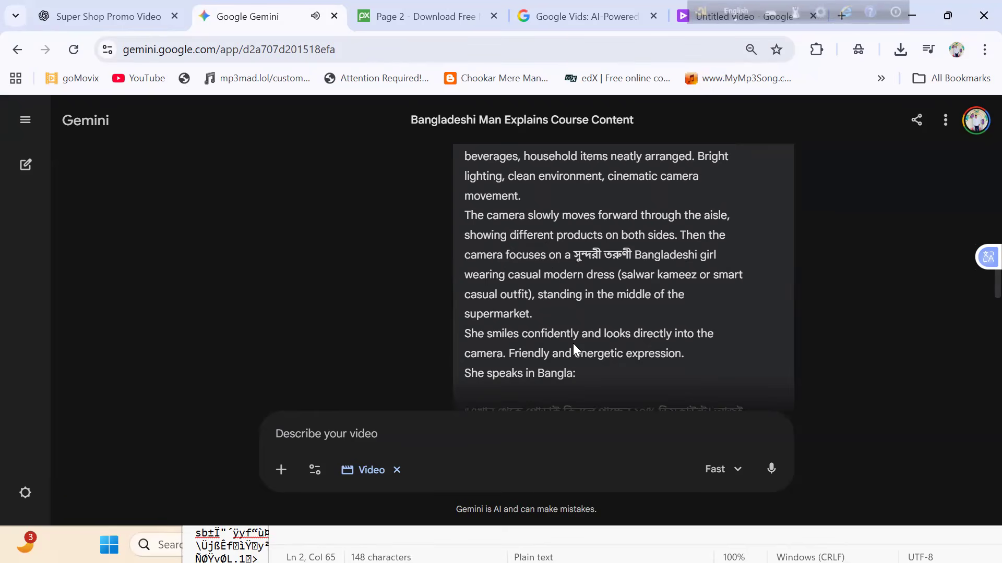
{"action": "scroll", "coordinate": [573, 343], "scroll_direction": "down", "scroll_amount": 1}
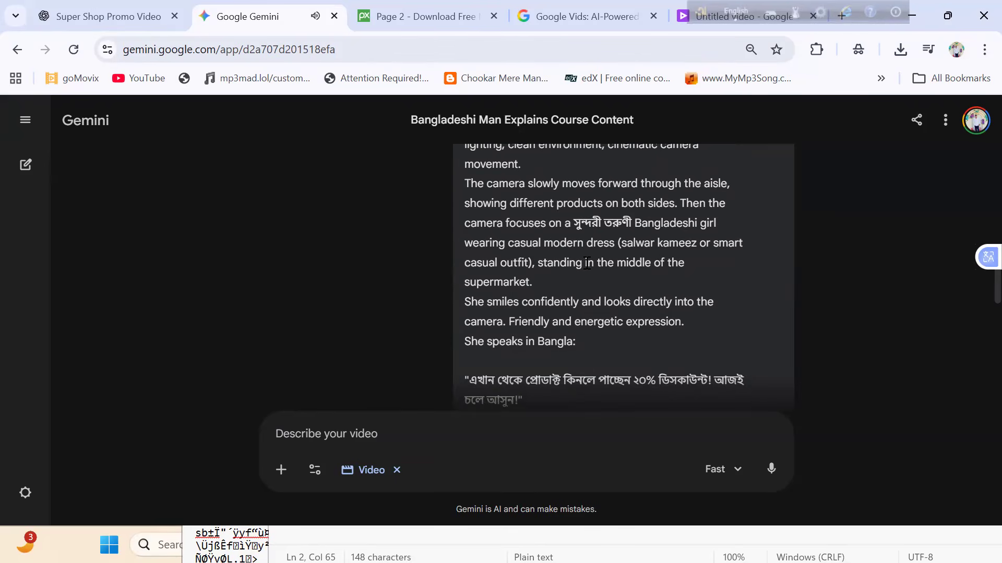
{"action": "scroll", "coordinate": [587, 263], "scroll_direction": "down", "scroll_amount": 8}
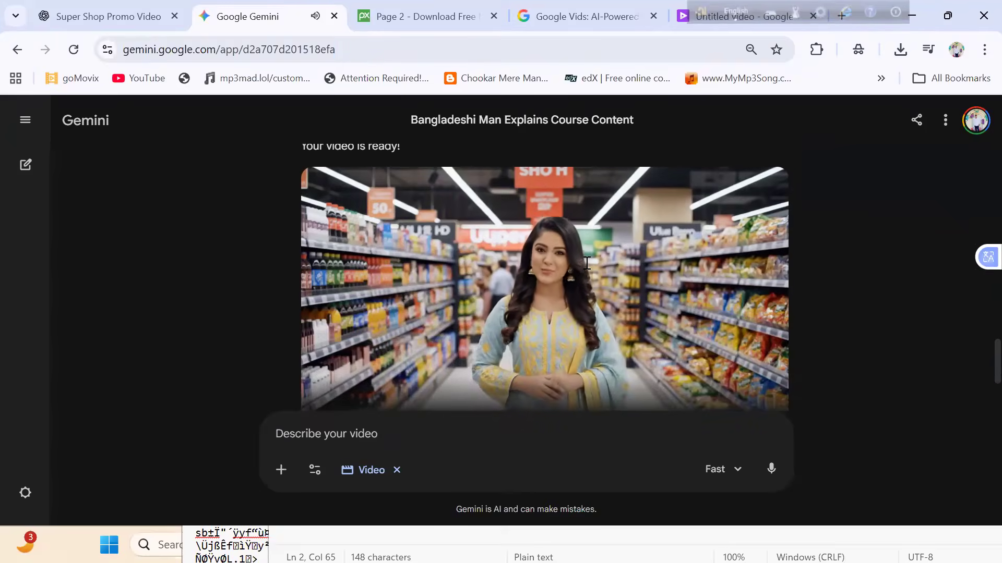
{"action": "scroll", "coordinate": [587, 262], "scroll_direction": "up", "scroll_amount": 5}
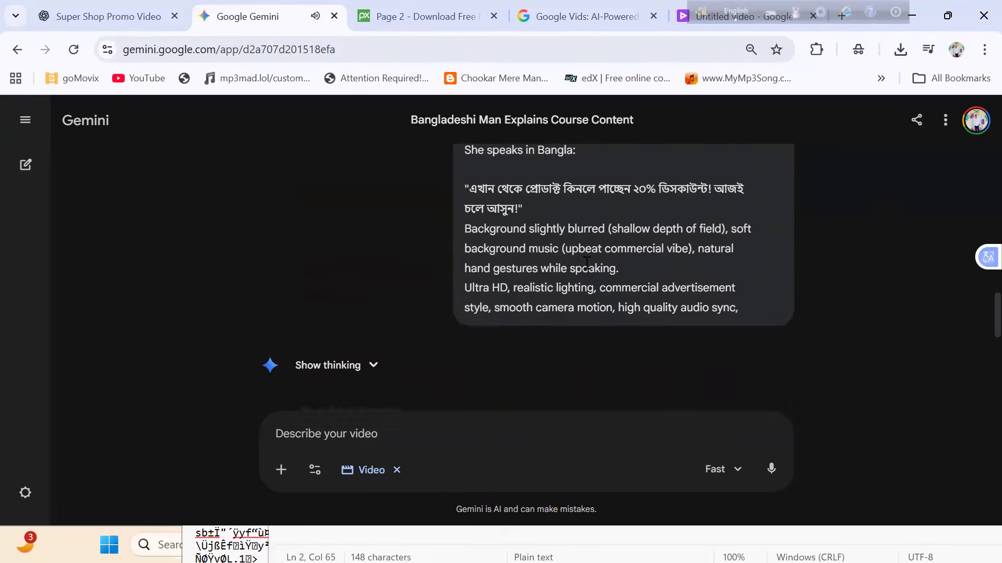
{"action": "scroll", "coordinate": [587, 262], "scroll_direction": "up", "scroll_amount": 1}
{"action": "scroll", "coordinate": [587, 262], "scroll_direction": "down", "scroll_amount": 6}
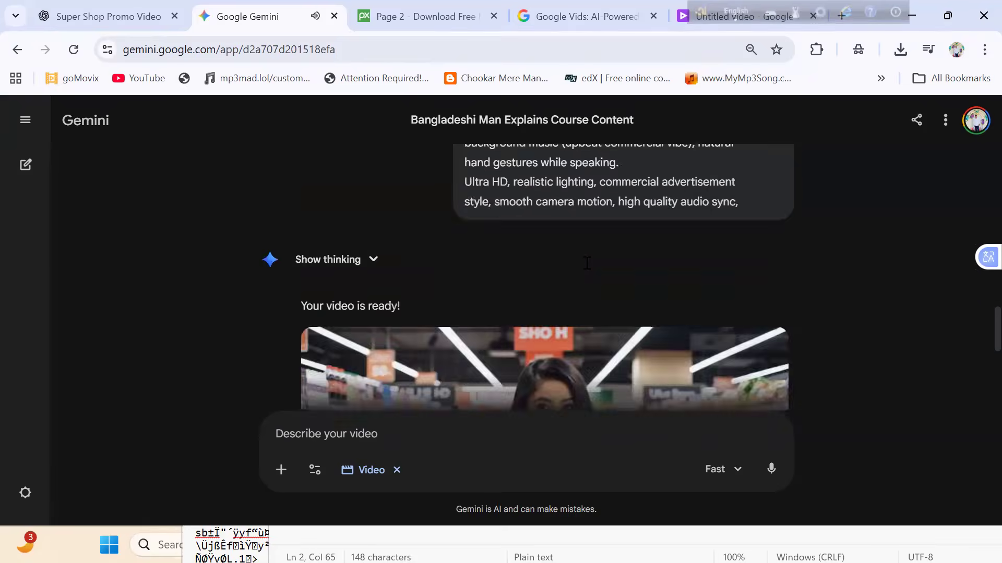
{"action": "scroll", "coordinate": [586, 263], "scroll_direction": "up", "scroll_amount": 5}
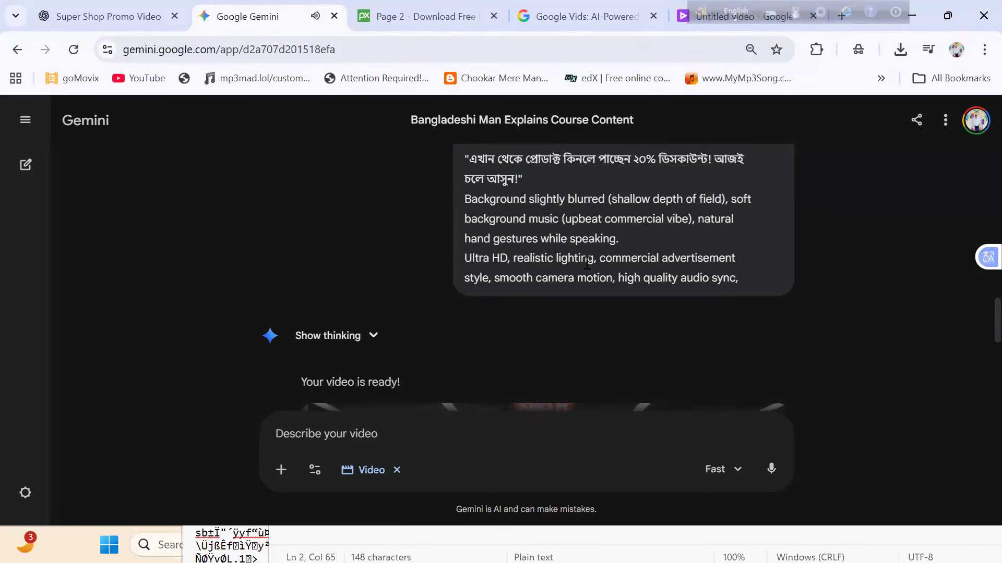
{"action": "scroll", "coordinate": [587, 262], "scroll_direction": "down", "scroll_amount": 6}
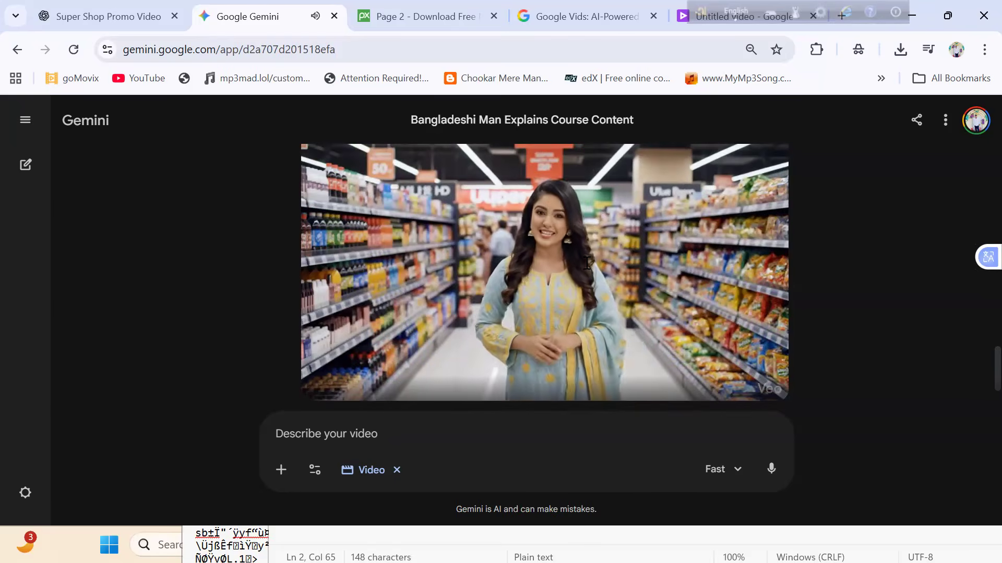
{"action": "scroll", "coordinate": [587, 262], "scroll_direction": "up", "scroll_amount": 4}
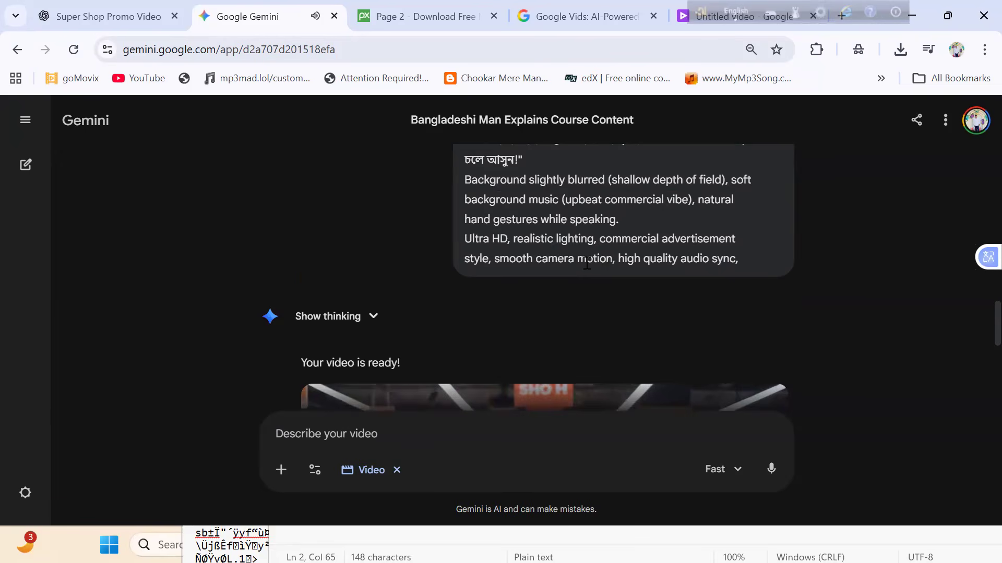
{"action": "scroll", "coordinate": [587, 263], "scroll_direction": "up", "scroll_amount": 2}
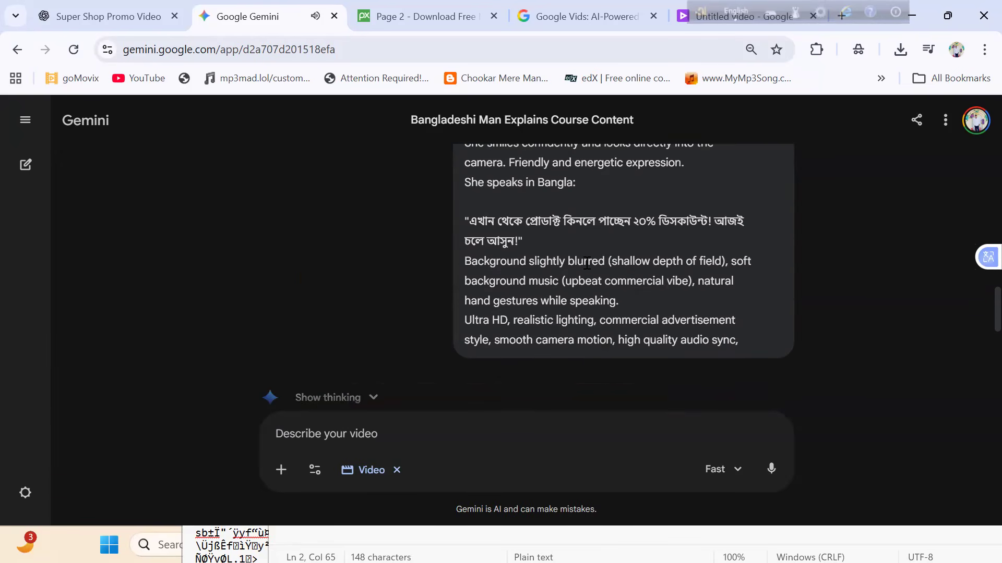
{"action": "scroll", "coordinate": [587, 262], "scroll_direction": "up", "scroll_amount": 2}
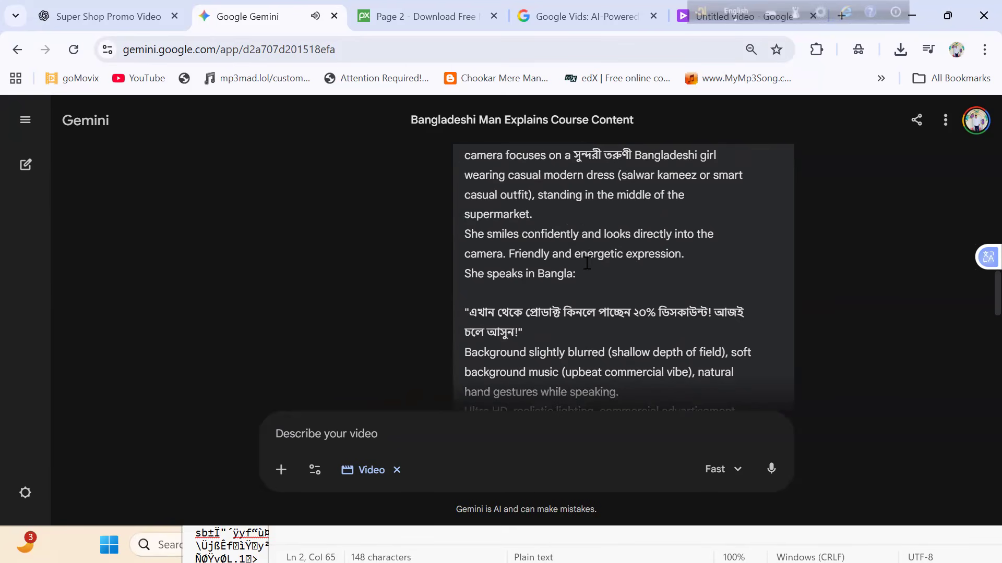
{"action": "scroll", "coordinate": [587, 263], "scroll_direction": "down", "scroll_amount": 10}
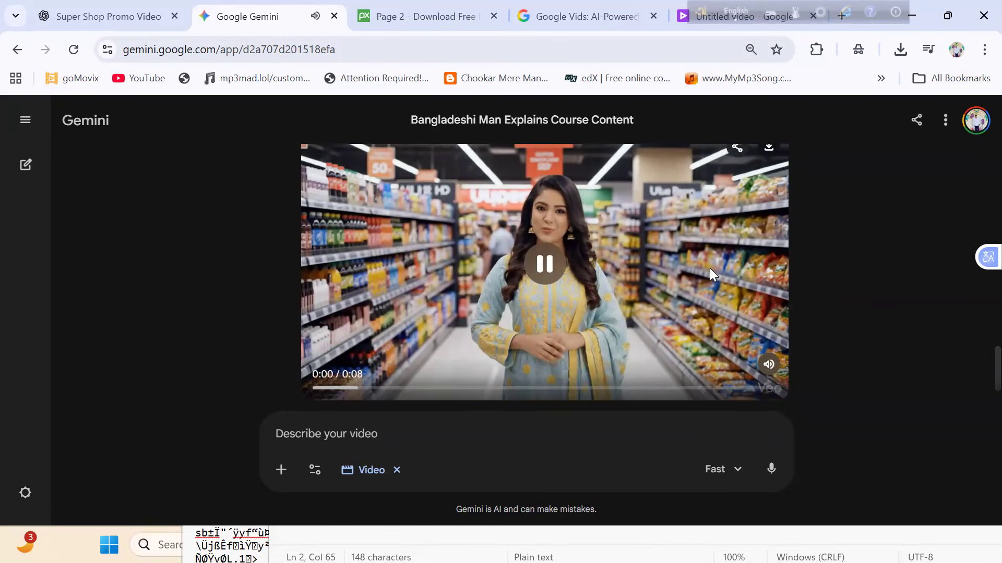
- Switch to ChatGPT and submit the copied super shop prompt as a new message in the Super Shop Promo Video chat
{"action": "left_click", "coordinate": [121, 23]}
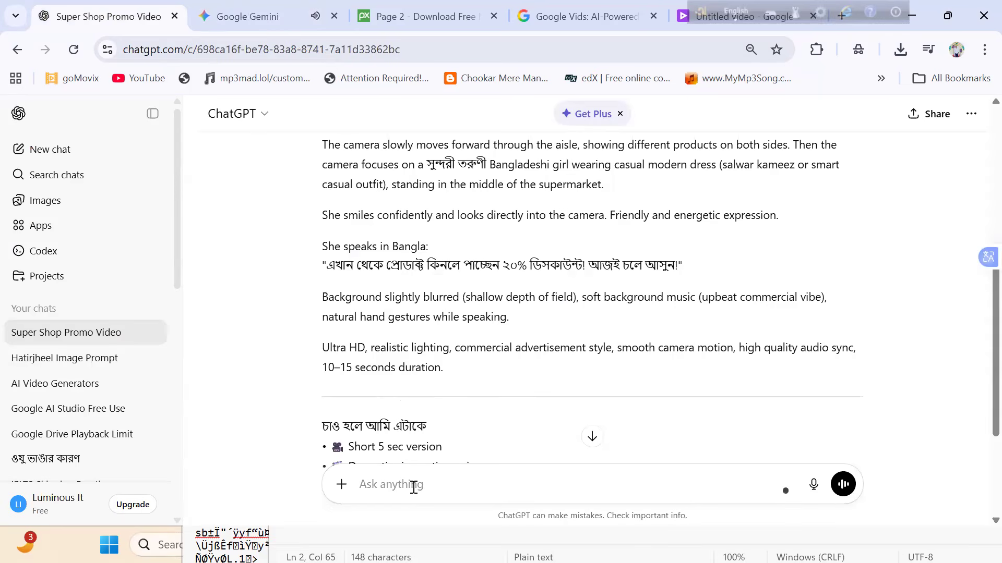
{"action": "key", "text": "ctrl+v"}
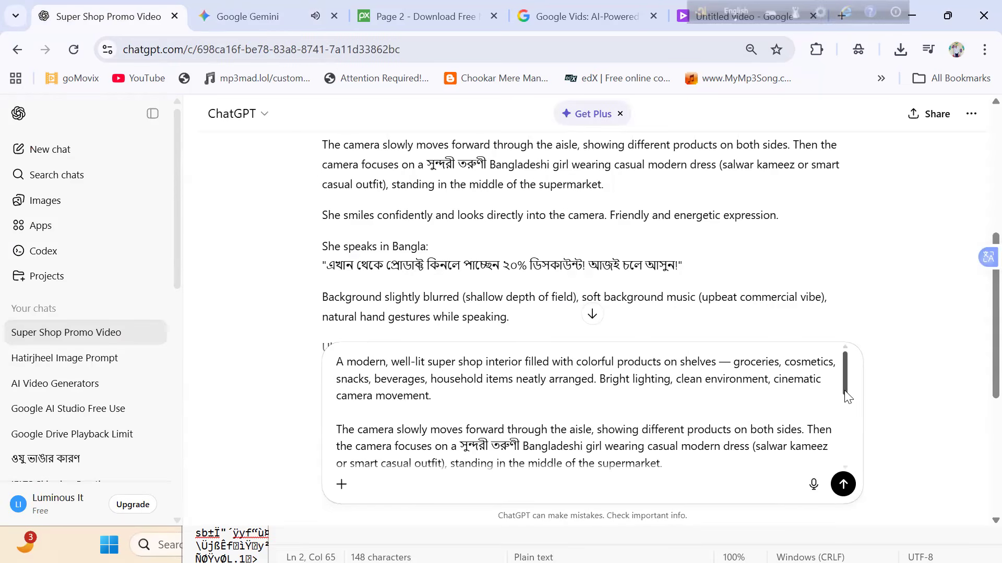
{"action": "left_click_drag", "start_coordinate": [847, 396], "coordinate": [845, 457]}
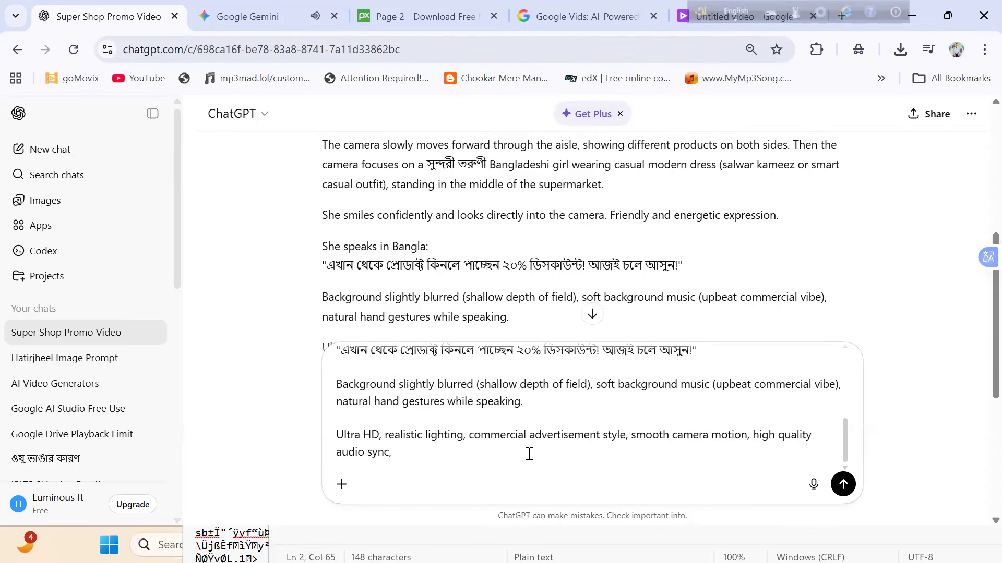
{"action": "key", "text": "Return"}
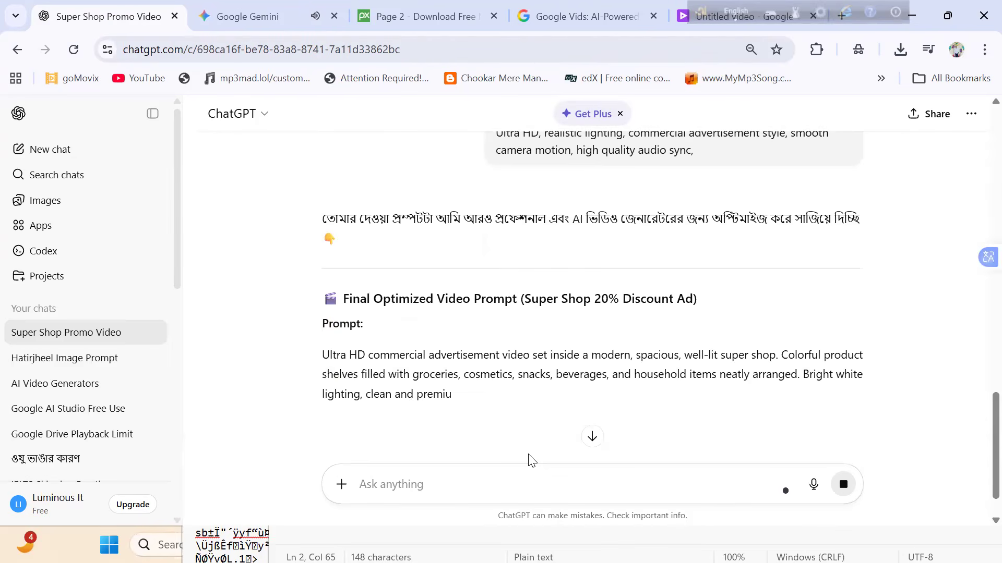
{"action": "type", "text": "V"}
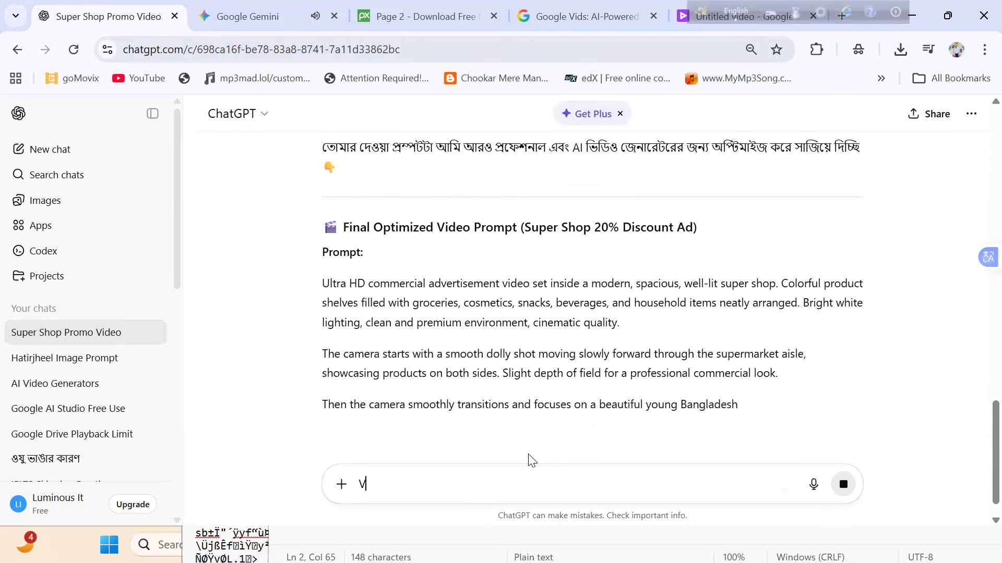
{"action": "key", "text": "BackSpace"}
{"action": "type", "text": "V"}
{"action": "key", "text": "BackSpace"}
- Paste the same super shop prompt again into a new, unsent ChatGPT message
{"action": "scroll", "coordinate": [529, 459], "scroll_direction": "up", "scroll_amount": 5}
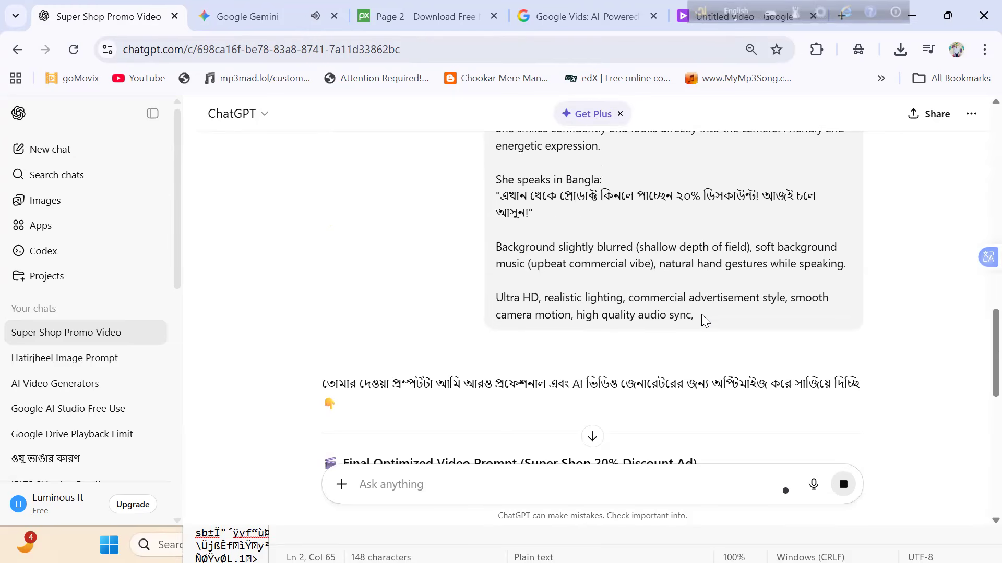
{"action": "left_click_drag", "start_coordinate": [699, 313], "coordinate": [589, 283]}
{"action": "left_click", "coordinate": [829, 345]}
{"action": "left_click", "coordinate": [633, 478]}
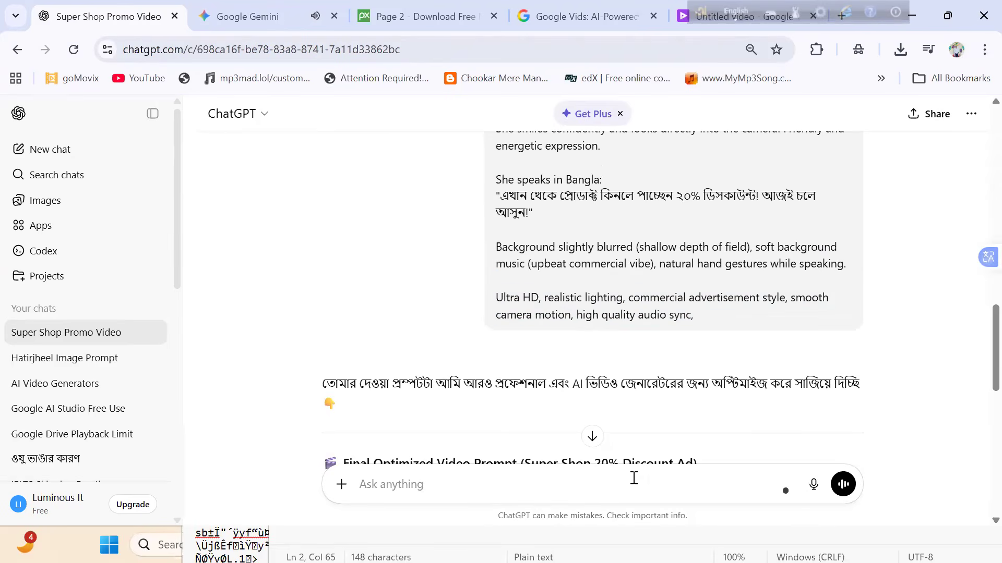
{"action": "key", "text": "ctrl+v"}
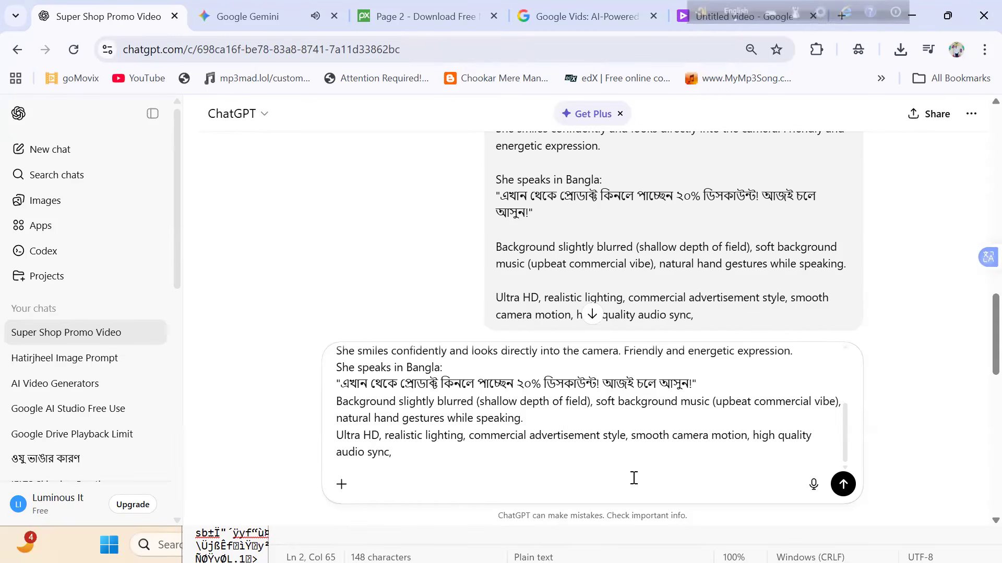
- Add the line "modify.. women dress must be formal" below the pasted prompt and send the message
{"action": "type", "text": "mo"}
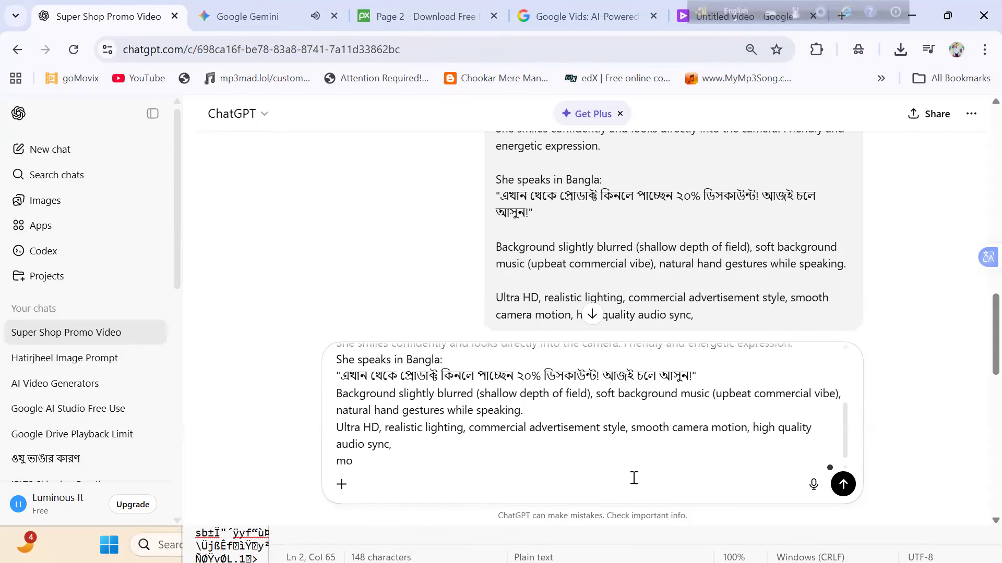
{"action": "type", "text": "dify.."}
{"action": "type", "text": "women"}
{"action": "type", "text": "dress must be"}
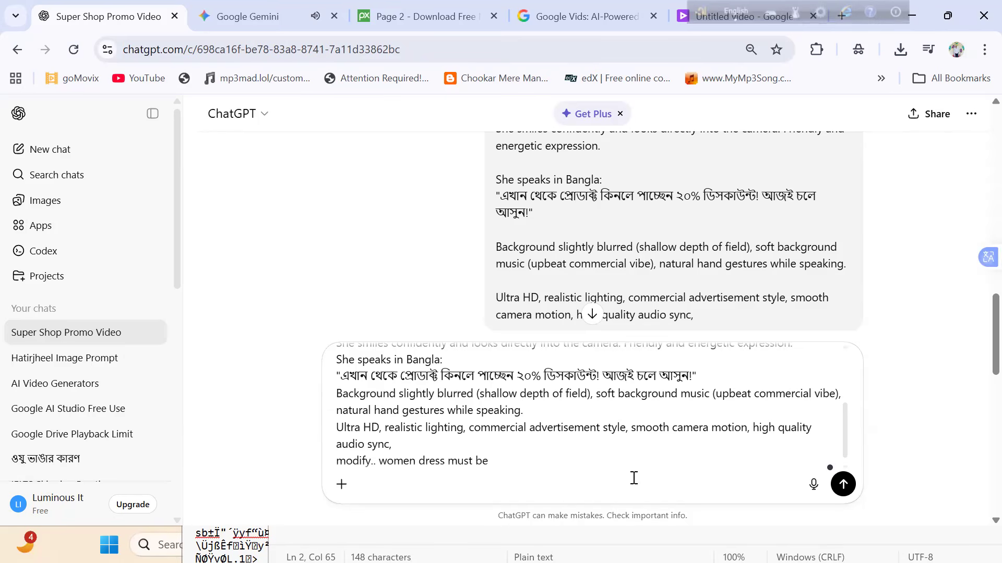
{"action": "type", "text": " formal"}
{"action": "key", "text": "Return"}
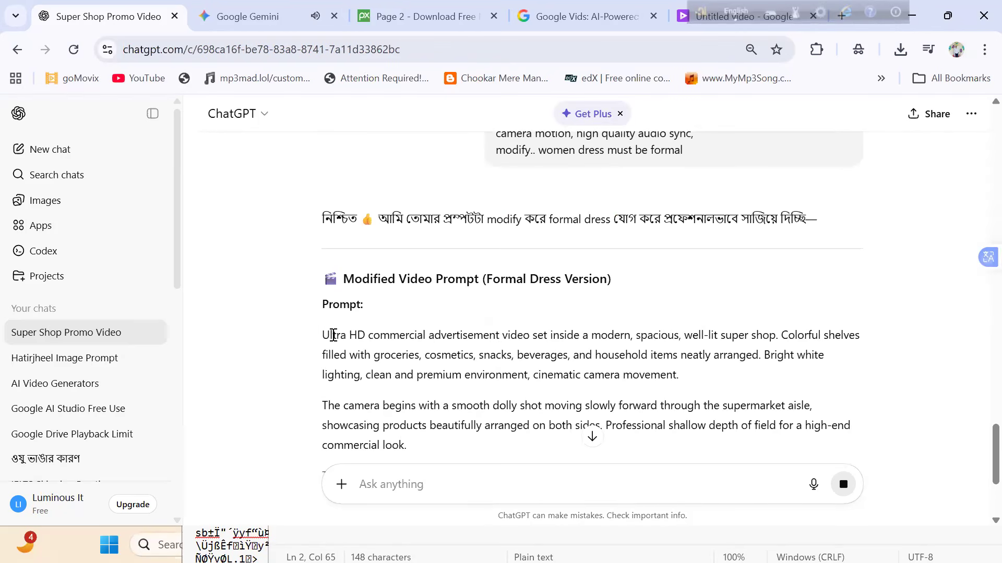
{"action": "left_click_drag", "start_coordinate": [323, 335], "coordinate": [467, 447]}
{"action": "scroll", "coordinate": [467, 449], "scroll_direction": "down", "scroll_amount": 3}
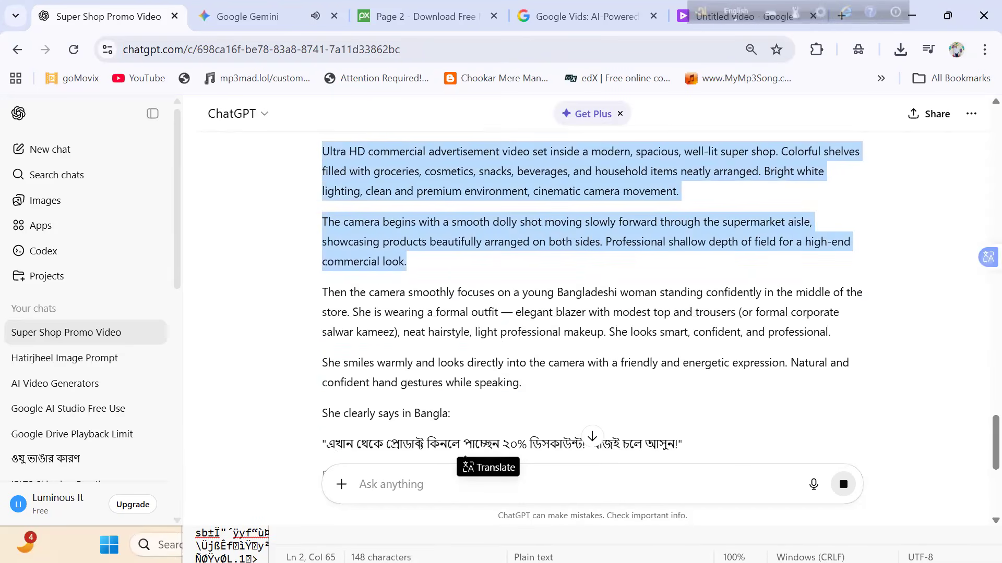
{"action": "left_click", "coordinate": [546, 380]}
{"action": "scroll", "coordinate": [547, 379], "scroll_direction": "down", "scroll_amount": 3}
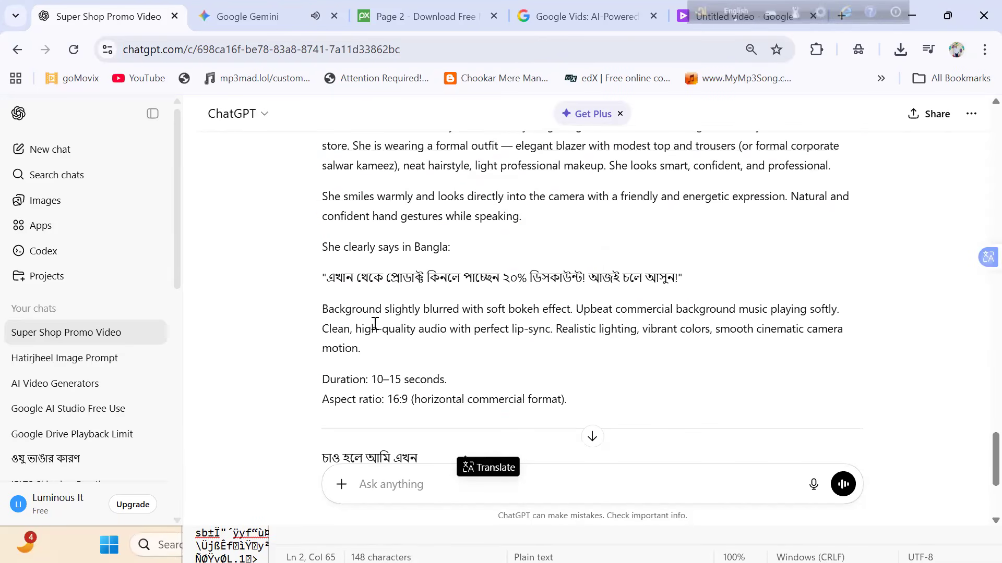
{"action": "left_click_drag", "start_coordinate": [370, 359], "coordinate": [289, 226]}
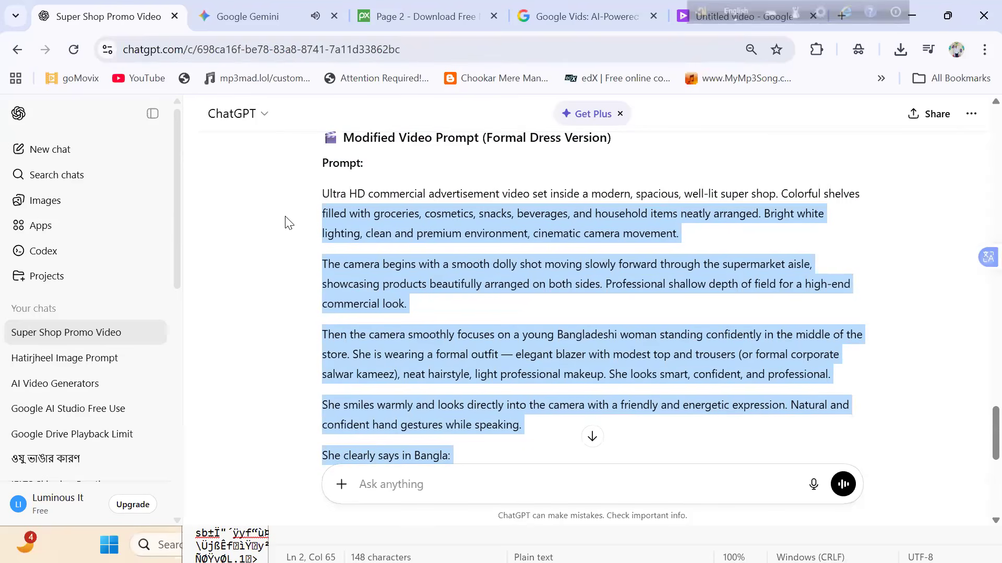
{"action": "left_click_drag", "start_coordinate": [286, 223], "coordinate": [285, 223]}
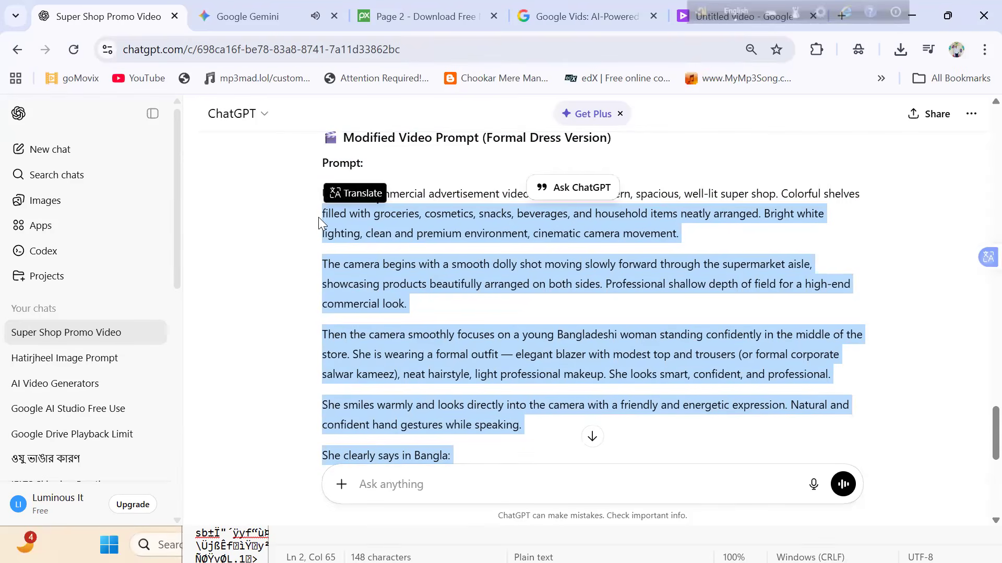
{"action": "double_click", "coordinate": [318, 219]}
{"action": "left_click", "coordinate": [303, 213]}
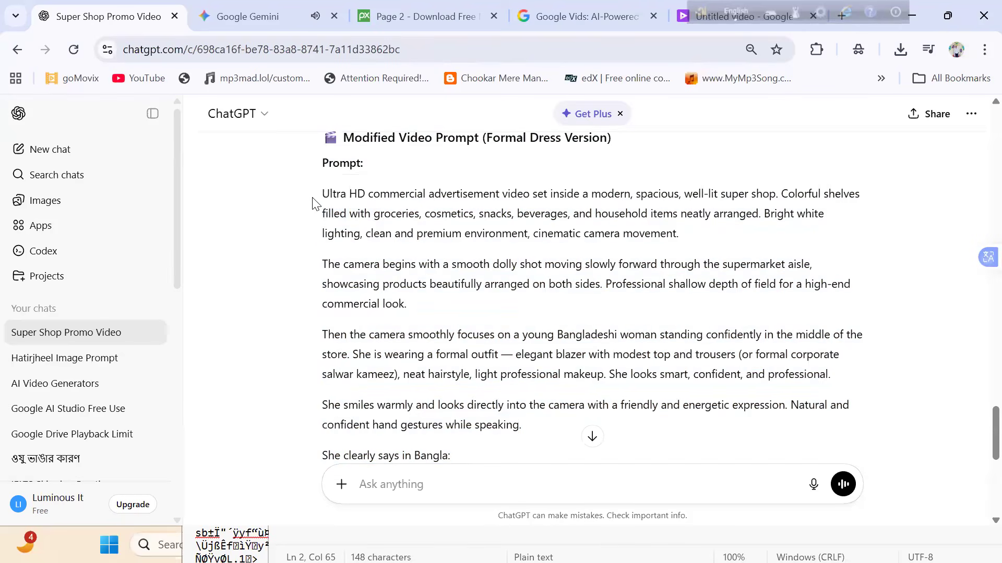
{"action": "left_click_drag", "start_coordinate": [324, 194], "coordinate": [476, 465]}
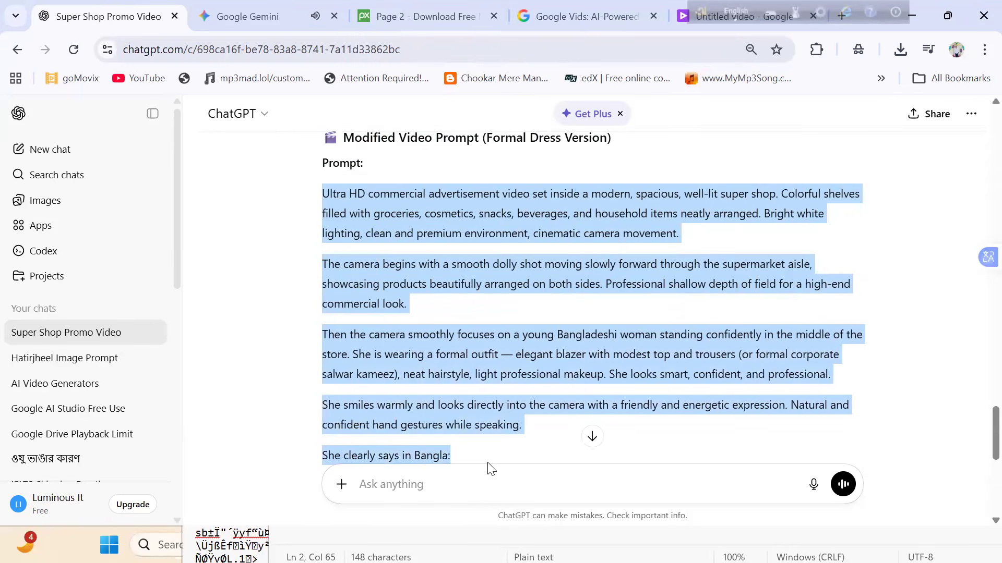
{"action": "scroll", "coordinate": [488, 466], "scroll_direction": "down", "scroll_amount": 2}
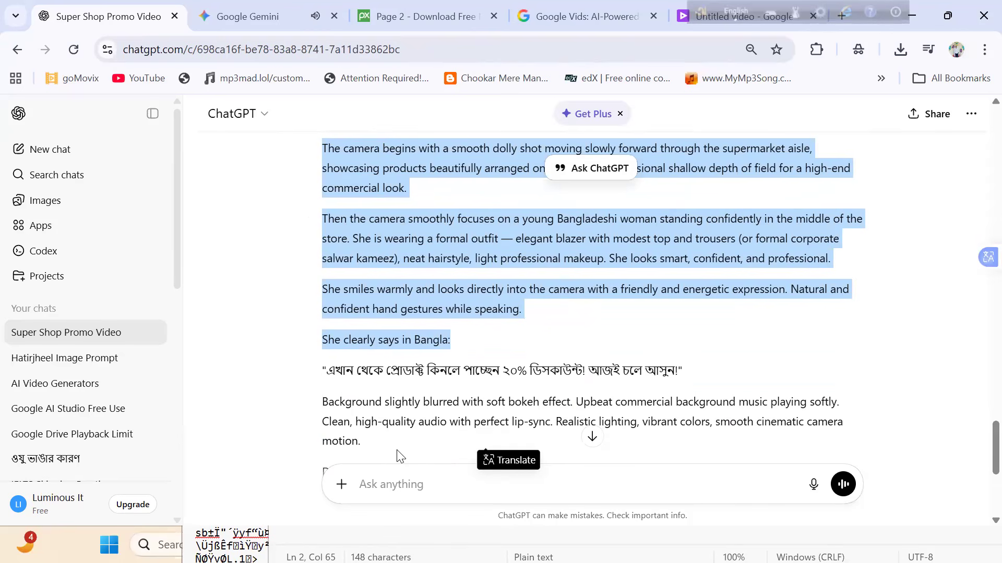
{"action": "scroll", "coordinate": [396, 454], "scroll_direction": "down", "scroll_amount": 2}
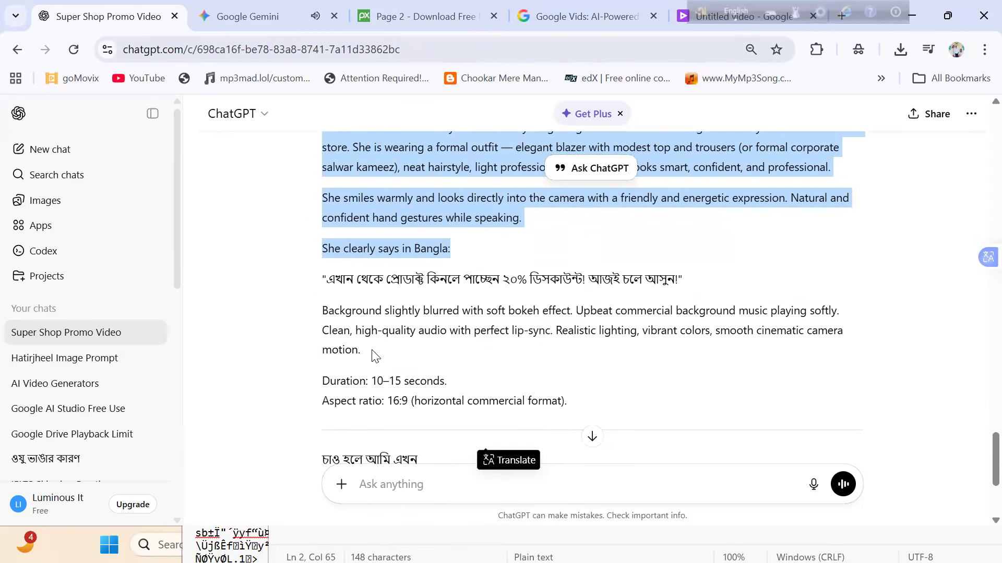
- Copy the formal dress version of the prompt, without its duration and aspect ratio lines, and paste it into a new message
{"action": "left_click_drag", "start_coordinate": [374, 357], "coordinate": [311, 230]}
{"action": "scroll", "coordinate": [313, 172], "scroll_direction": "up", "scroll_amount": 5}
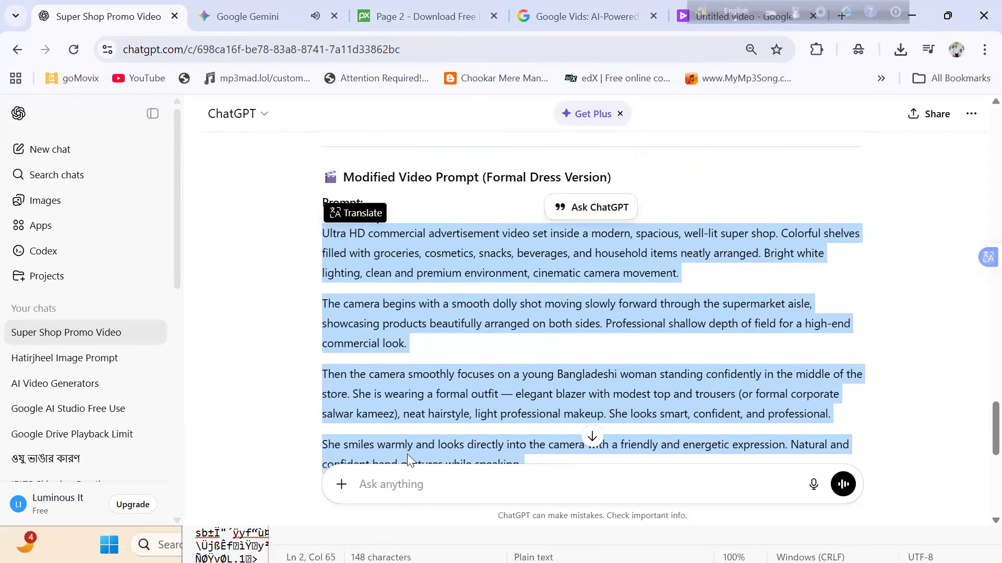
{"action": "left_click", "coordinate": [411, 477]}
{"action": "key", "text": "ctrl+v"}
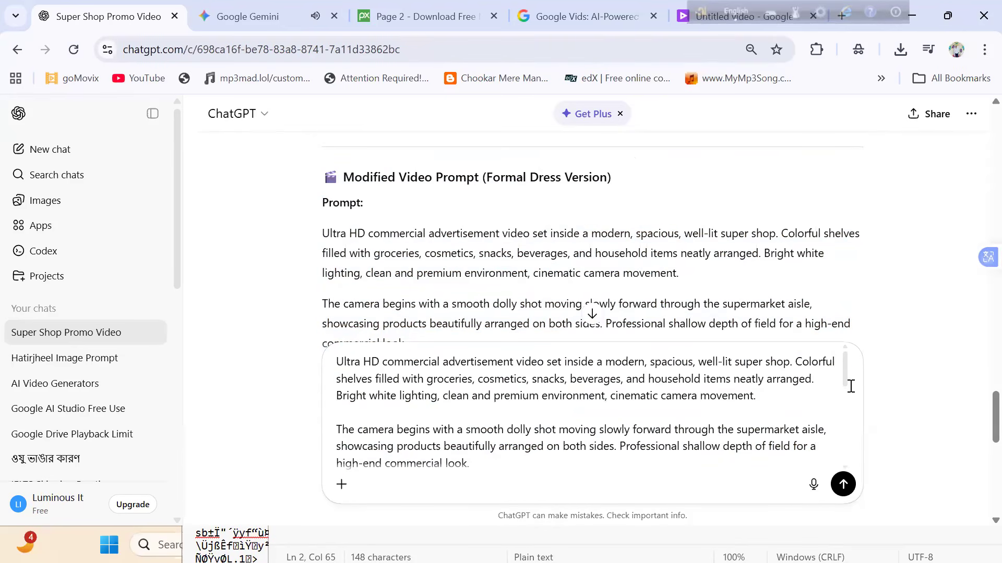
{"action": "scroll", "coordinate": [836, 410], "scroll_direction": "down", "scroll_amount": 3}
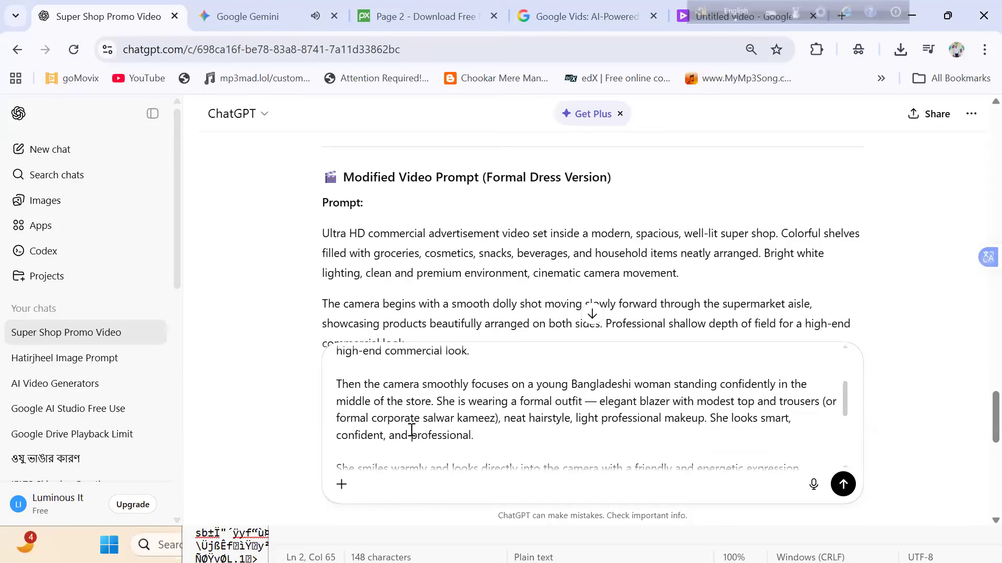
- Delete the words "salwar kameez" from the woman's outfit description in the unsent formal dress prompt
{"action": "left_click_drag", "start_coordinate": [461, 426], "coordinate": [490, 425]}
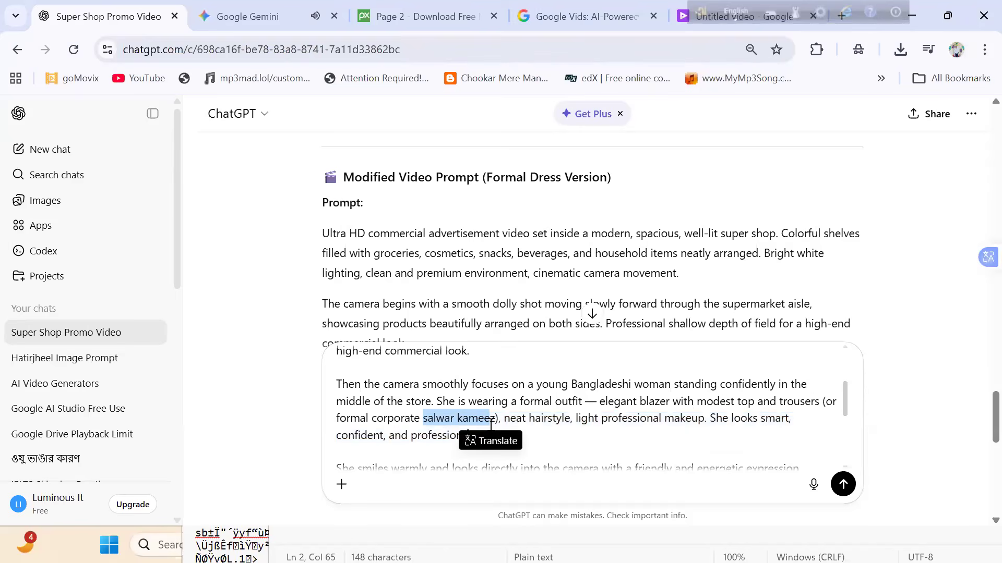
{"action": "left_click", "coordinate": [498, 419]}
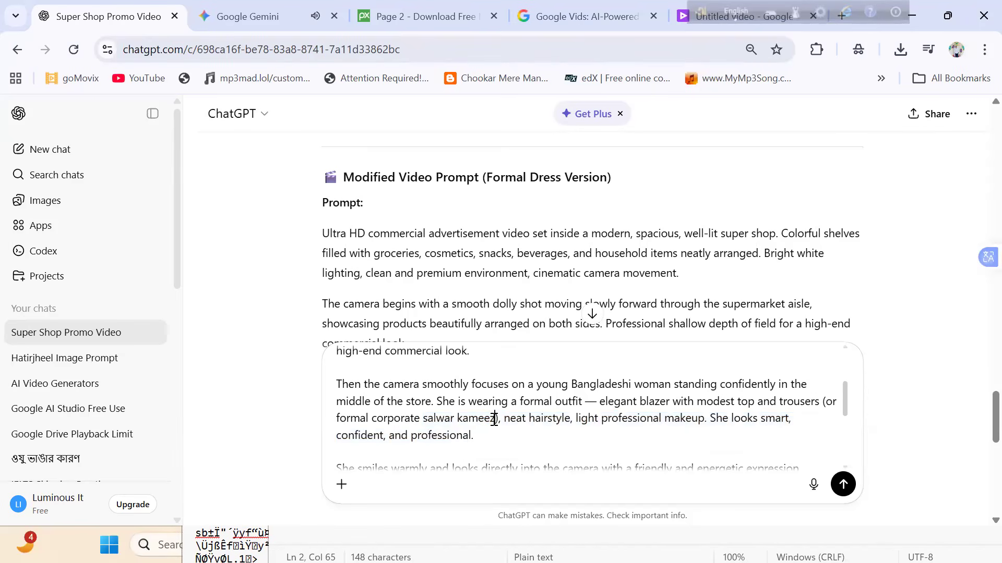
{"action": "key", "text": "BackSpace"}
{"action": "key", "text": "BackSpace"}
{"action": "key", "text": "BackSpace"}
{"action": "key", "text": "BackSpace"}
{"action": "key", "text": "BackSpace"}
{"action": "key", "text": "BackSpace"}
{"action": "key", "text": "BackSpace"}
{"action": "key", "text": "BackSpace"}
{"action": "key", "text": "BackSpace"}
{"action": "key", "text": "BackSpace"}
{"action": "key", "text": "BackSpace"}
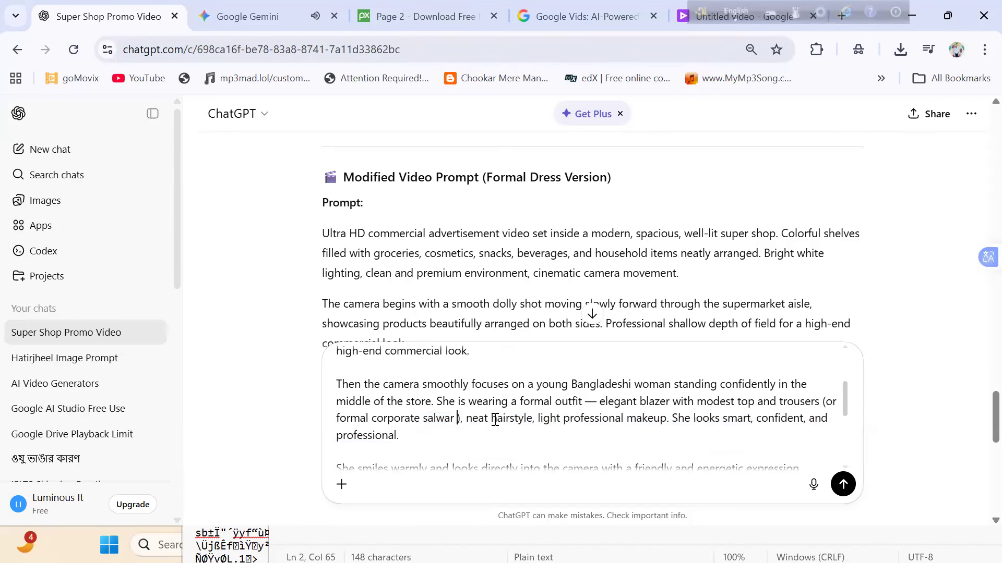
{"action": "key", "text": "BackSpace"}
{"action": "key", "text": "BackSpace"}
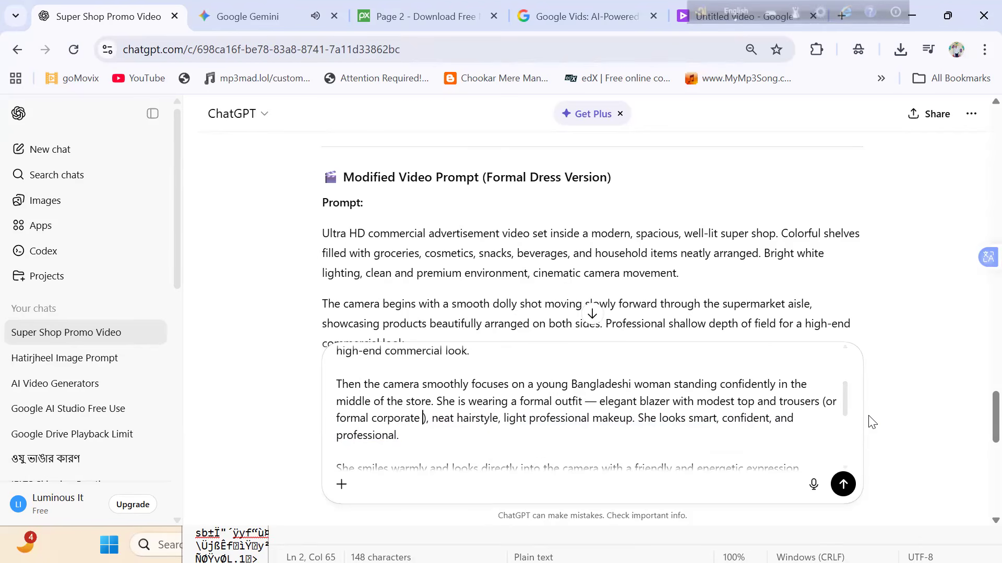
- Copy the entire edited formal dress prompt from the ChatGPT message box
{"action": "left_click_drag", "start_coordinate": [848, 412], "coordinate": [860, 340]}
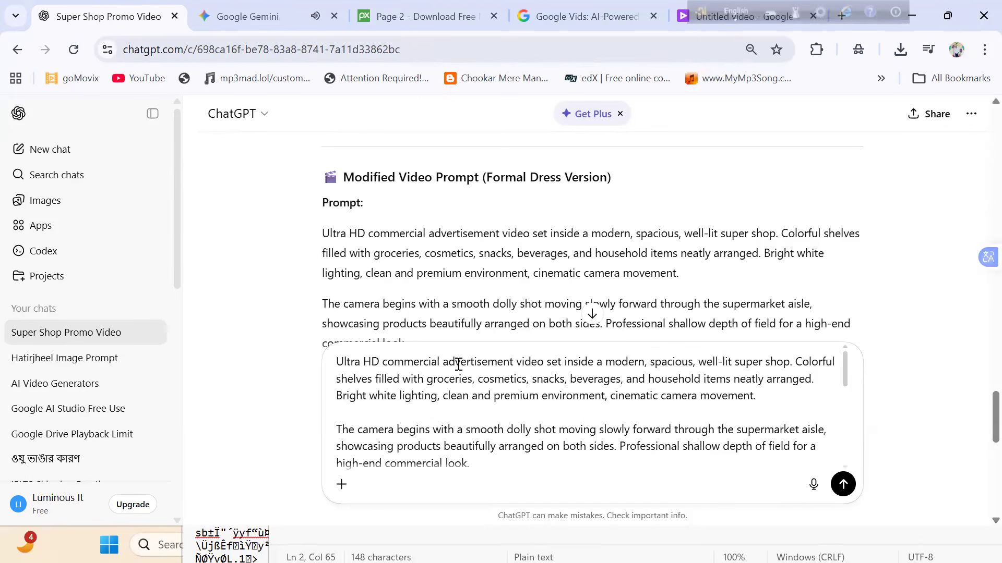
{"action": "left_click", "coordinate": [568, 489]}
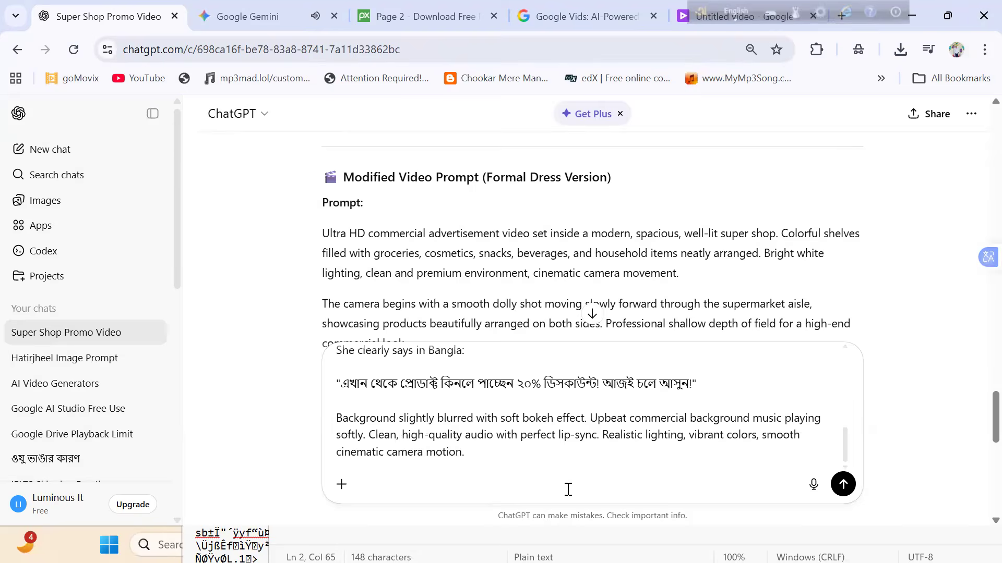
{"action": "left_click_drag", "start_coordinate": [443, 457], "coordinate": [310, 298]}
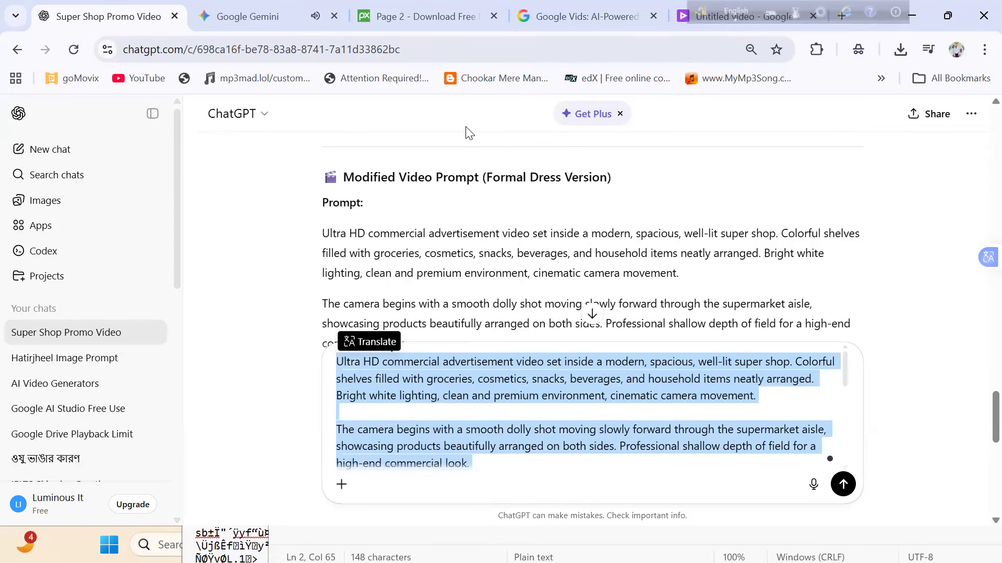
- Switch to the Google Vids project and preview the generated super shop clip
{"action": "left_click", "coordinate": [744, 19]}
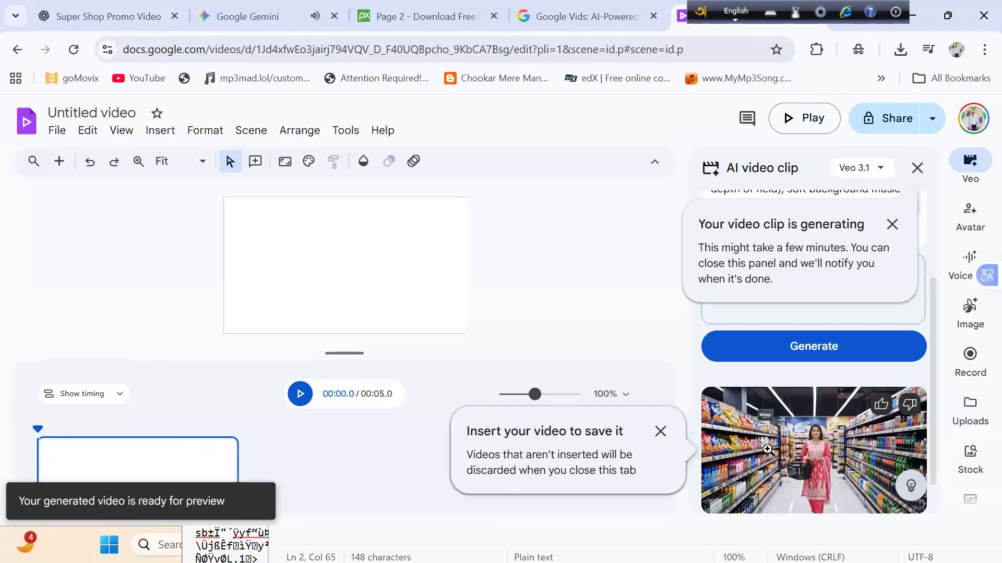
{"action": "right_click", "coordinate": [720, 447]}
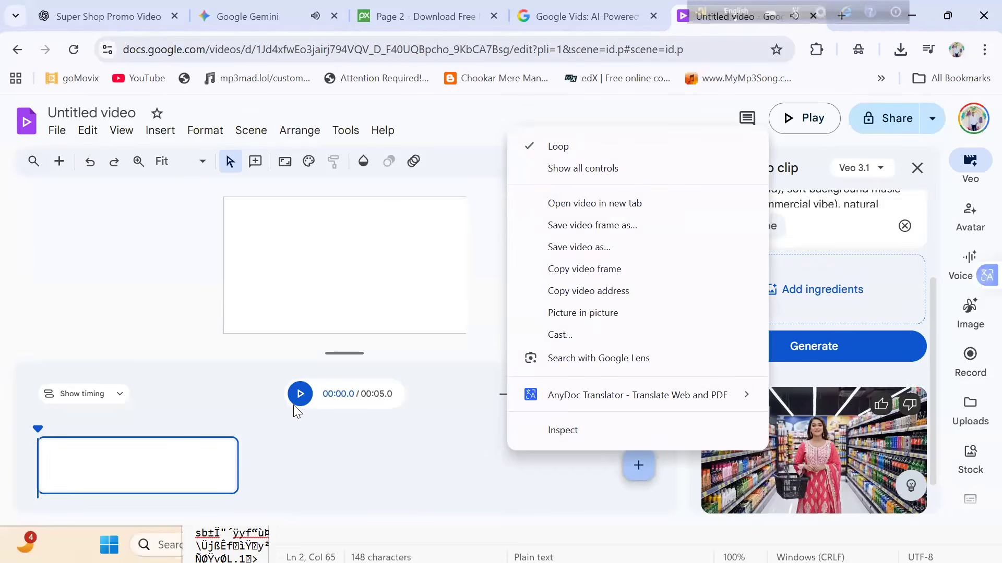
{"action": "left_click", "coordinate": [300, 394]}
{"action": "left_click", "coordinate": [299, 394]}
{"action": "left_click", "coordinate": [755, 437]}
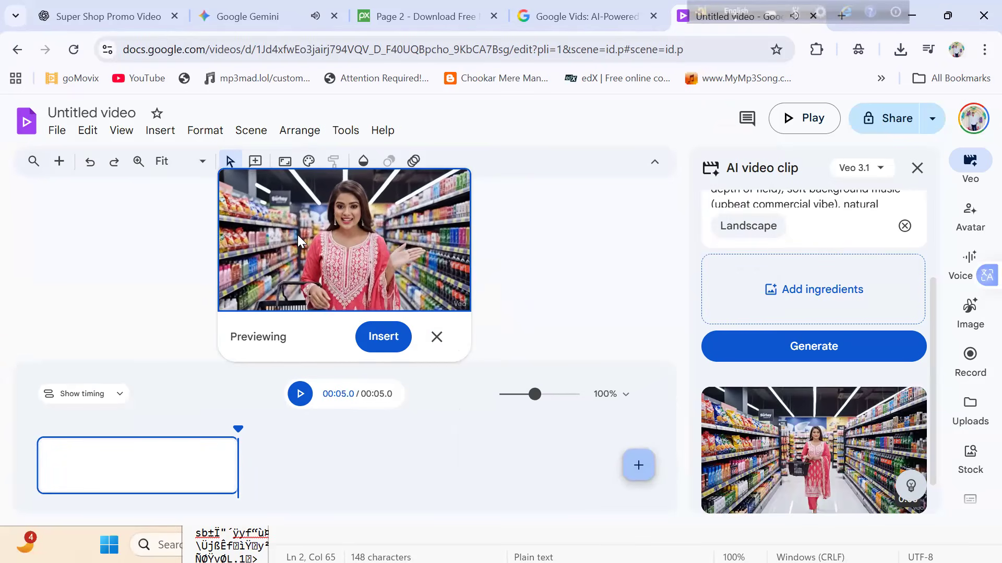
{"action": "scroll", "coordinate": [297, 235], "scroll_direction": "up", "scroll_amount": 5}
{"action": "scroll", "coordinate": [298, 235], "scroll_direction": "up", "scroll_amount": 1}
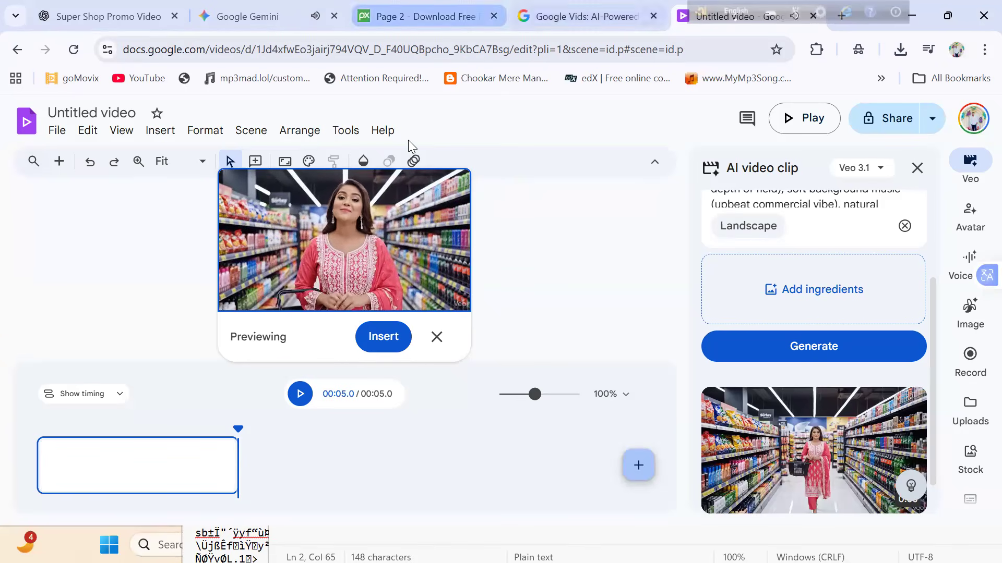
- Close the "Page 2 - Download Free" browser tab and search for "google flow" in a new tab
{"action": "left_click", "coordinate": [493, 16]}
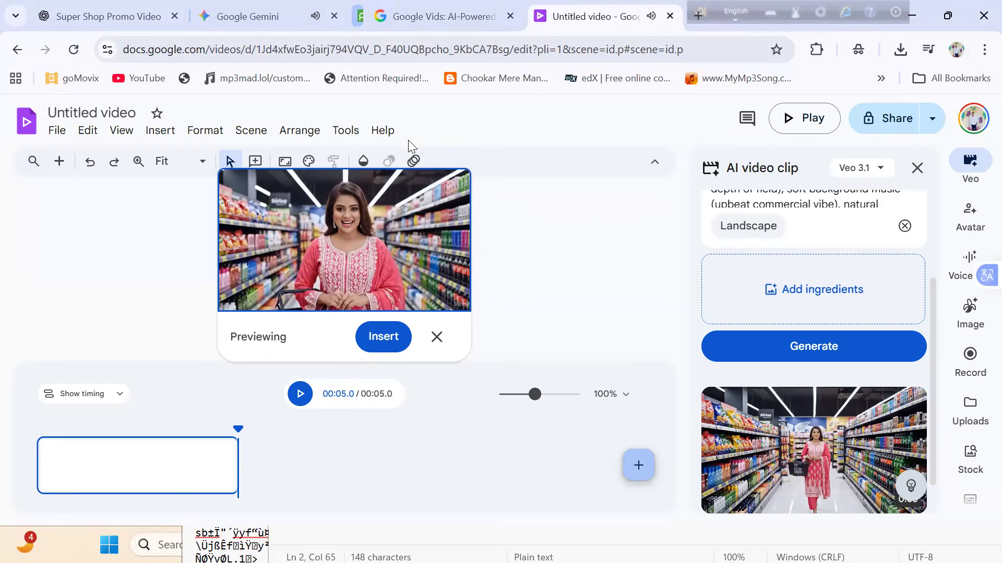
{"action": "key", "text": "ctrl+t"}
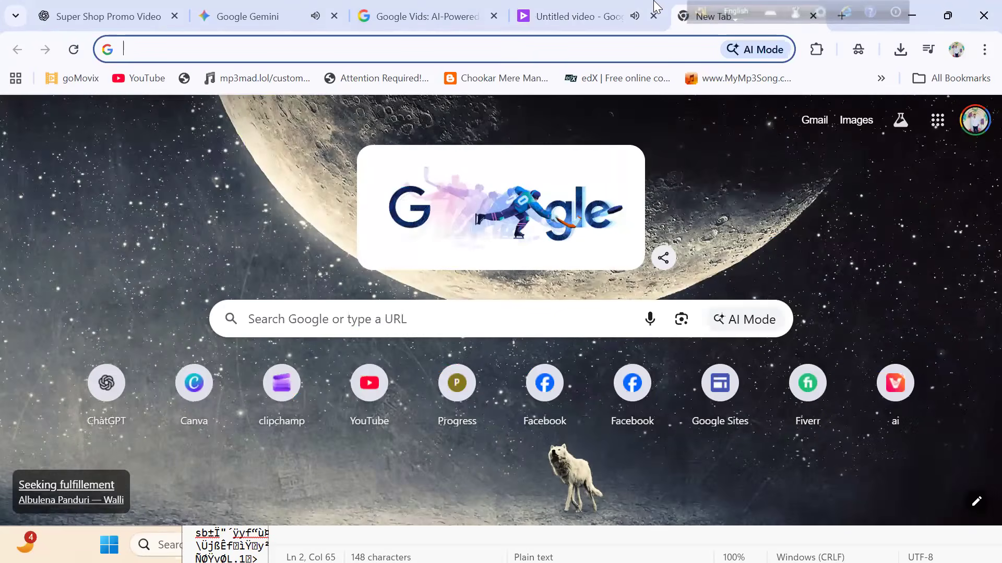
{"action": "type", "text": "google"}
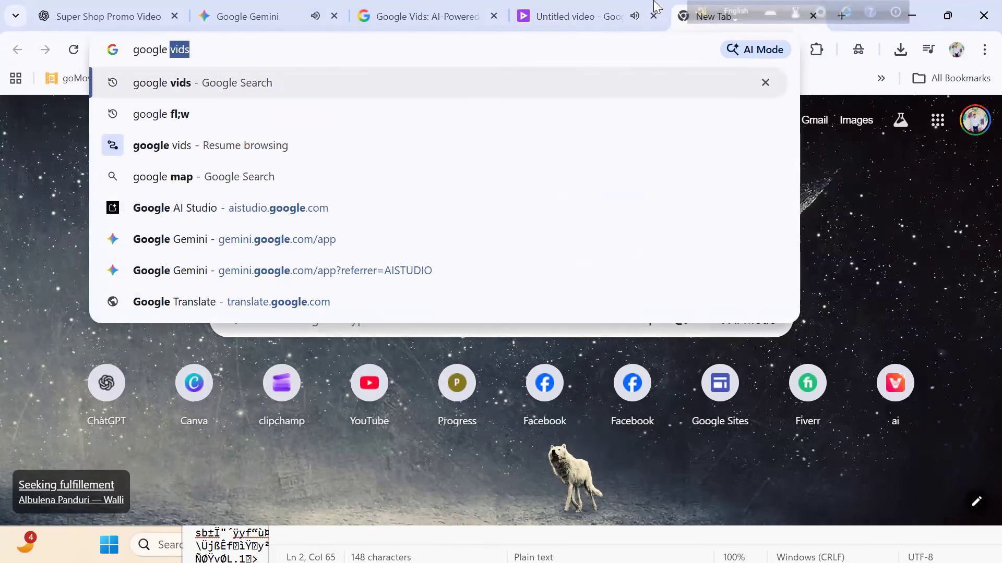
{"action": "type", "text": " flow"}
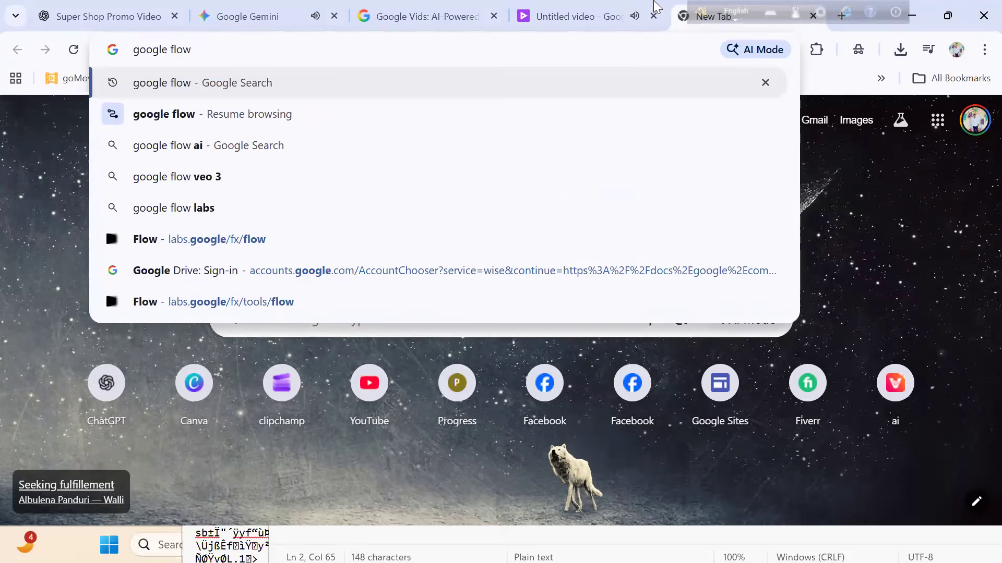
{"action": "key", "text": "Return"}
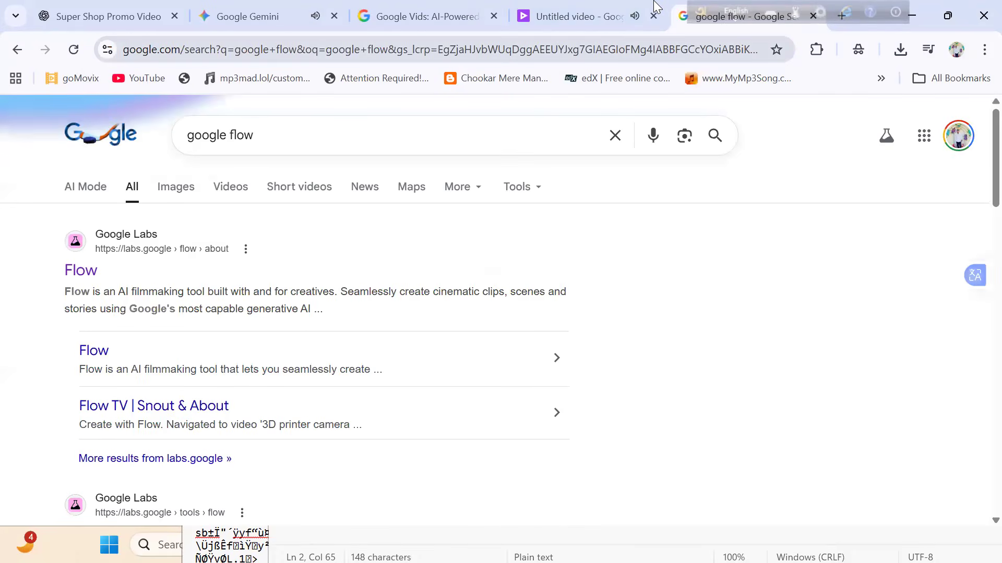
- Start a new project in Google Flow and paste the copied formal dress prompt as its Text to Video prompt
{"action": "left_click", "coordinate": [97, 270]}
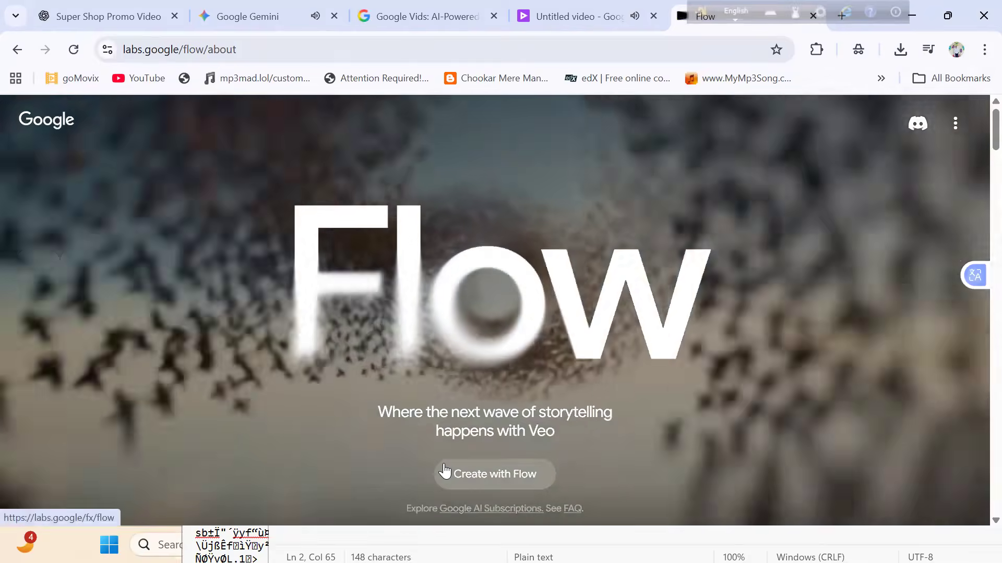
{"action": "left_click", "coordinate": [449, 472]}
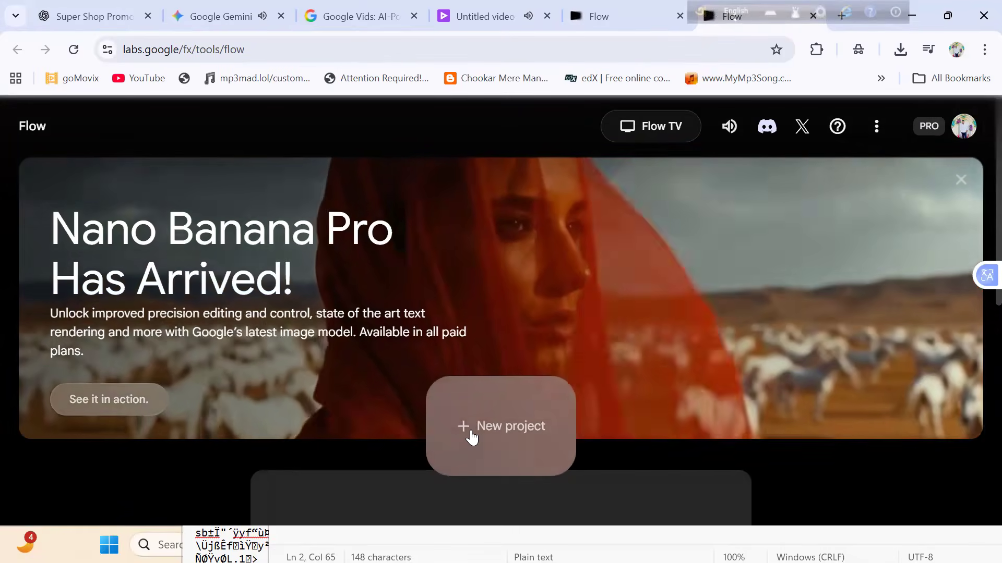
{"action": "left_click", "coordinate": [471, 433]}
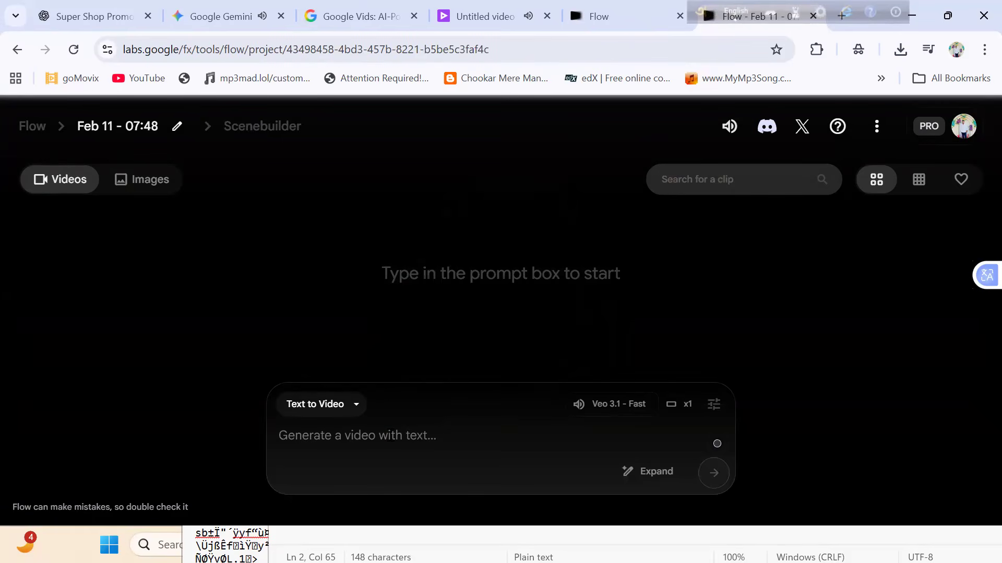
{"action": "key", "text": "ctrl+v"}
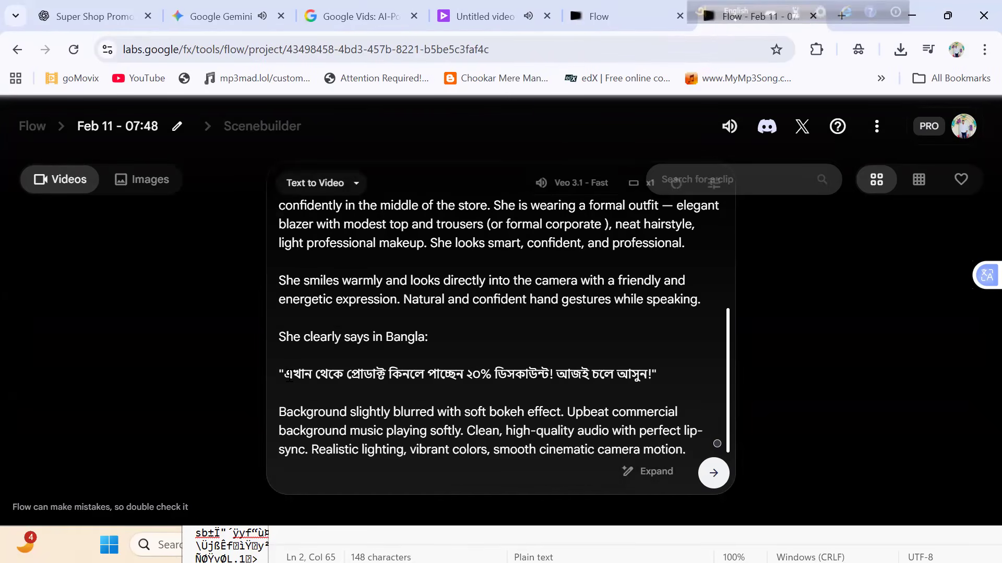
- Select the Bangla quote in the Flow prompt and copy "ekahn theke product kinle paben 20% discount!" from the Google Vids prompt
{"action": "left_click_drag", "start_coordinate": [404, 367], "coordinate": [647, 376]}
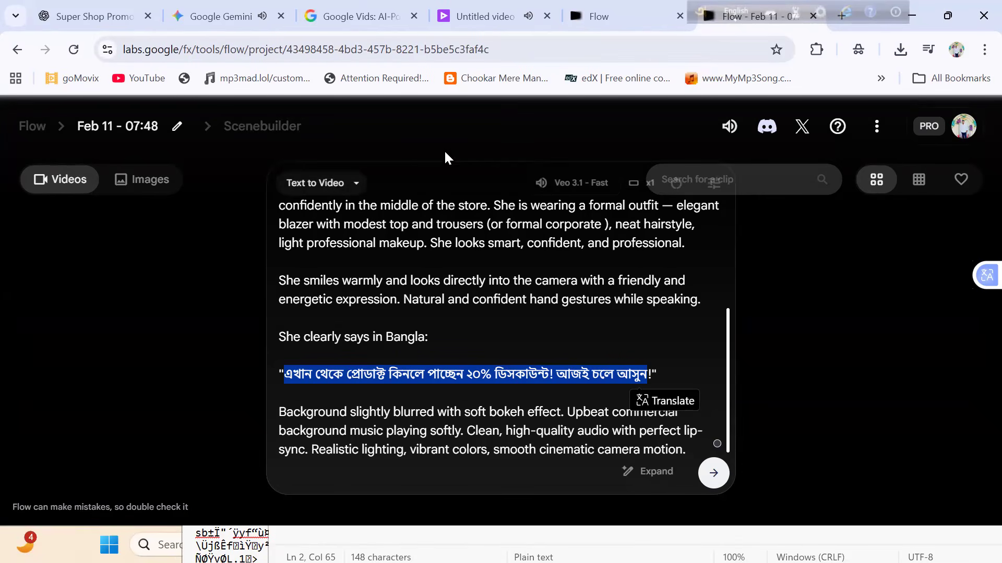
{"action": "left_click", "coordinate": [482, 17]}
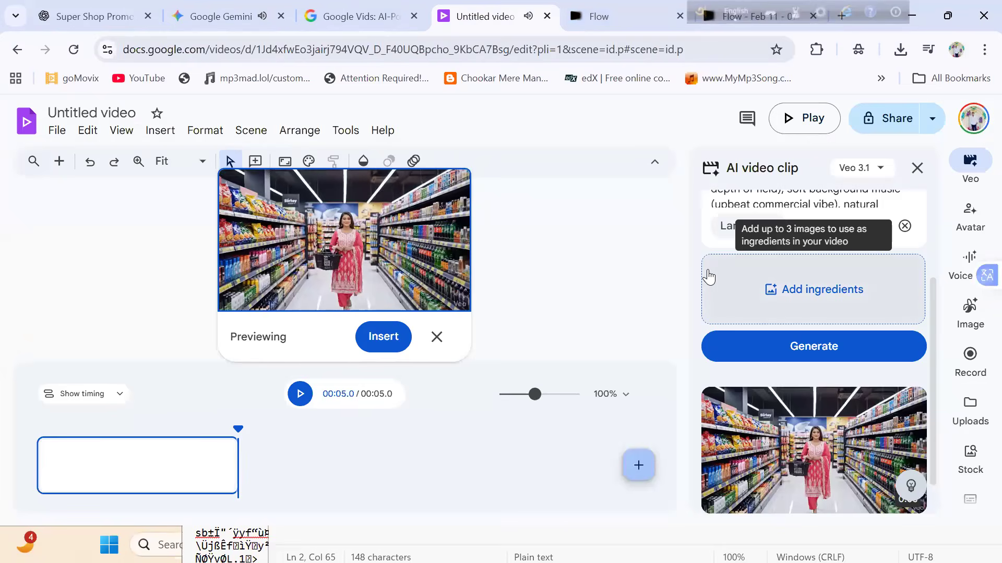
{"action": "scroll", "coordinate": [711, 277], "scroll_direction": "up", "scroll_amount": 3}
{"action": "scroll", "coordinate": [709, 277], "scroll_direction": "down", "scroll_amount": 2}
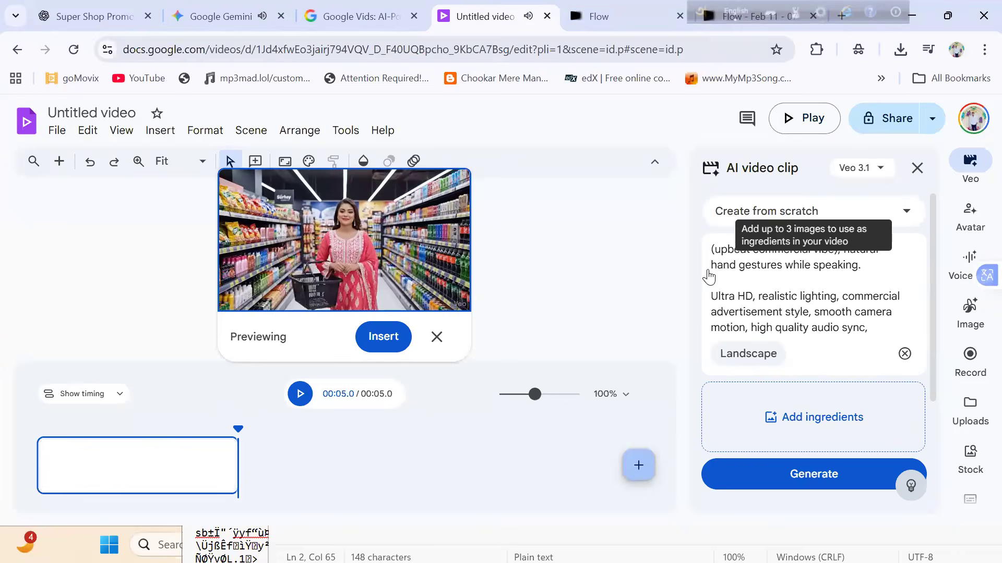
{"action": "scroll", "coordinate": [708, 277], "scroll_direction": "up", "scroll_amount": 3}
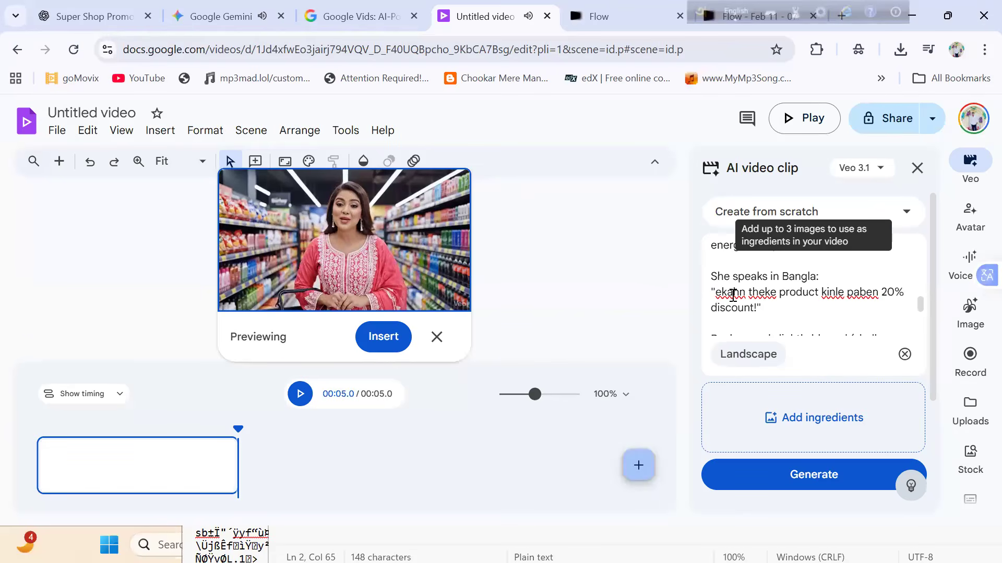
{"action": "left_click", "coordinate": [716, 292]}
{"action": "left_click_drag", "start_coordinate": [732, 292], "coordinate": [767, 276]}
{"action": "key", "text": "ctrl+c"}
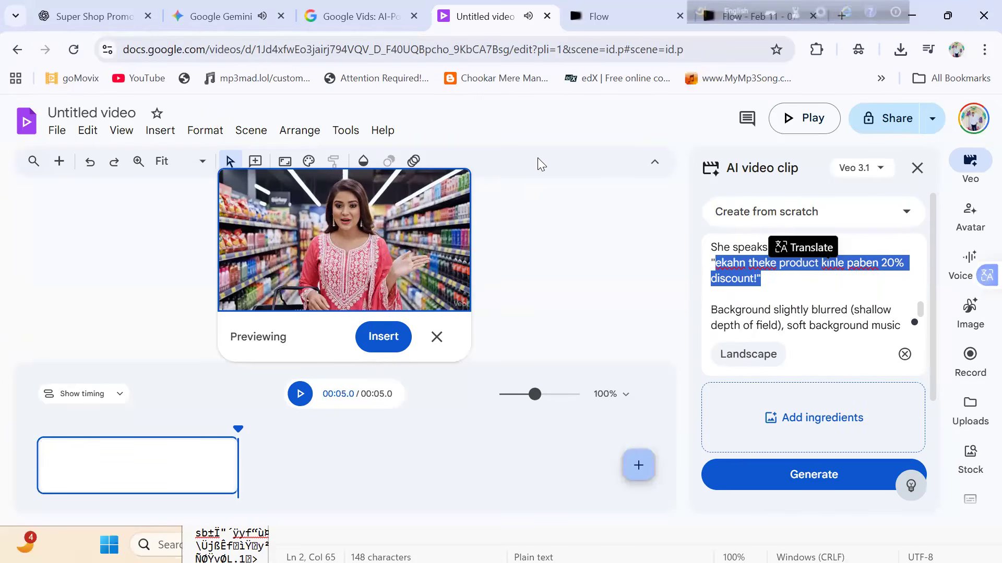
- Replace the quote in the Flow prompt with "ekahn theke product kinle paben 20% discount!" and generate the video
{"action": "key", "text": "ctrl+Tab"}
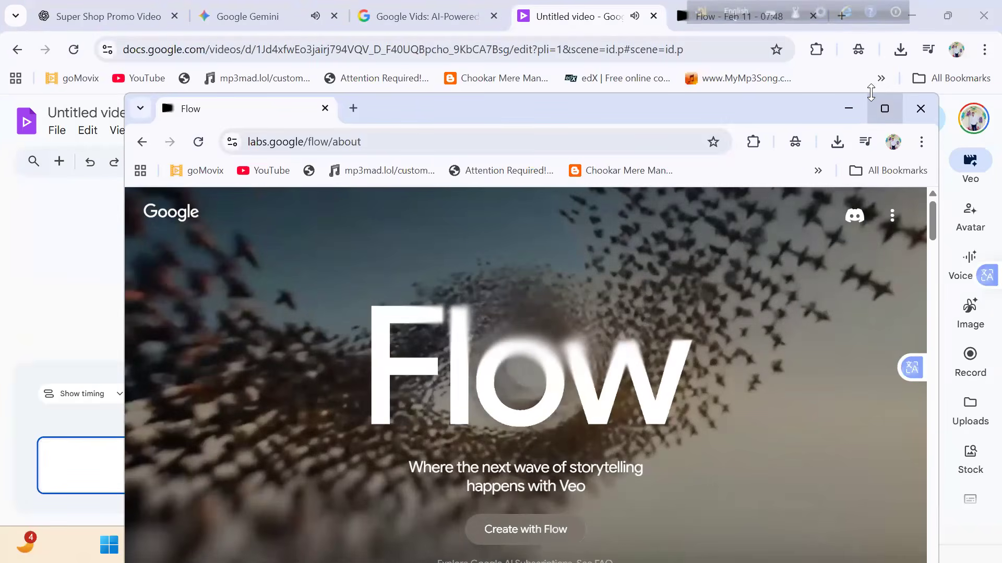
{"action": "left_click_drag", "start_coordinate": [675, 8], "coordinate": [679, 15]}
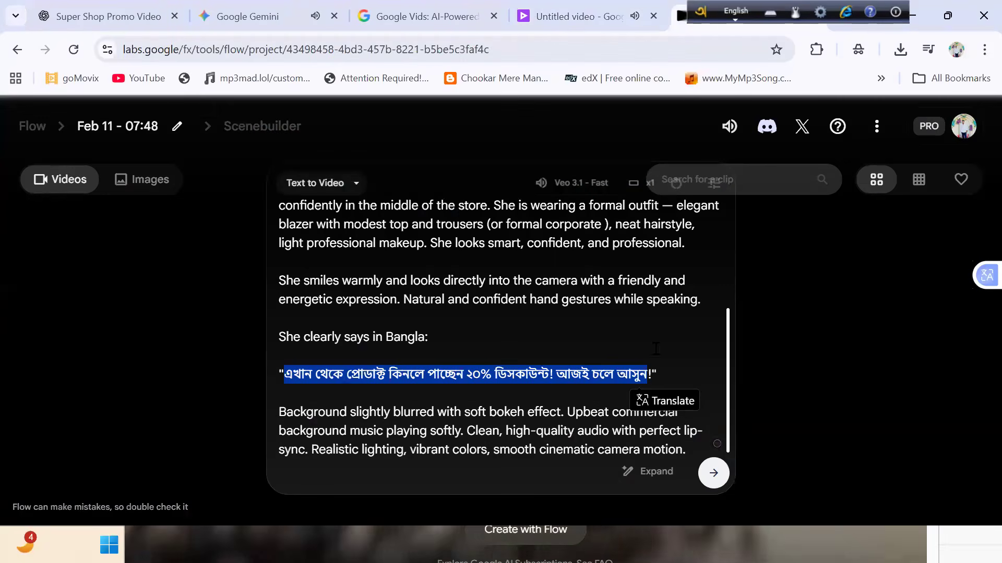
{"action": "key", "text": "ctrl+v"}
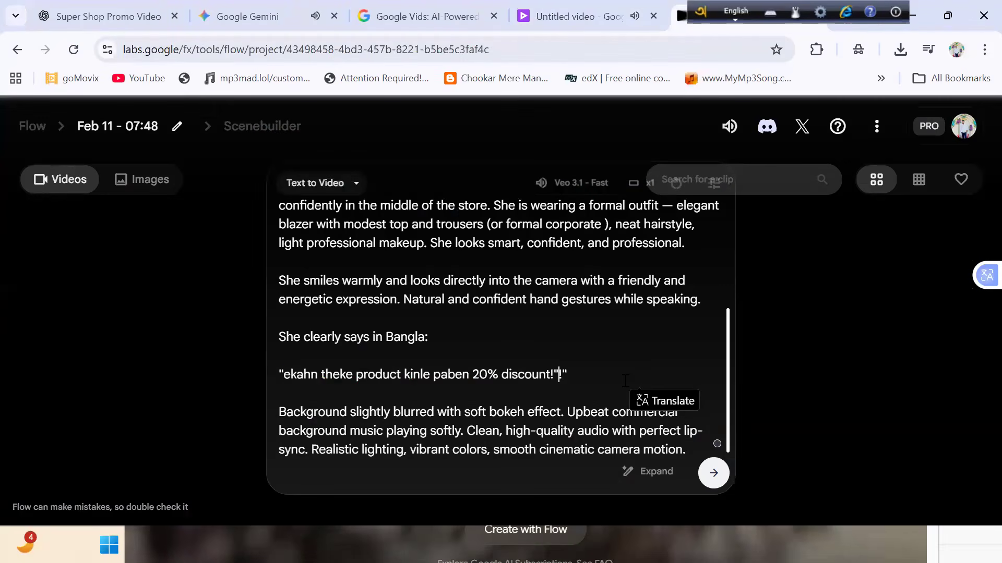
{"action": "key", "text": "BackSpace"}
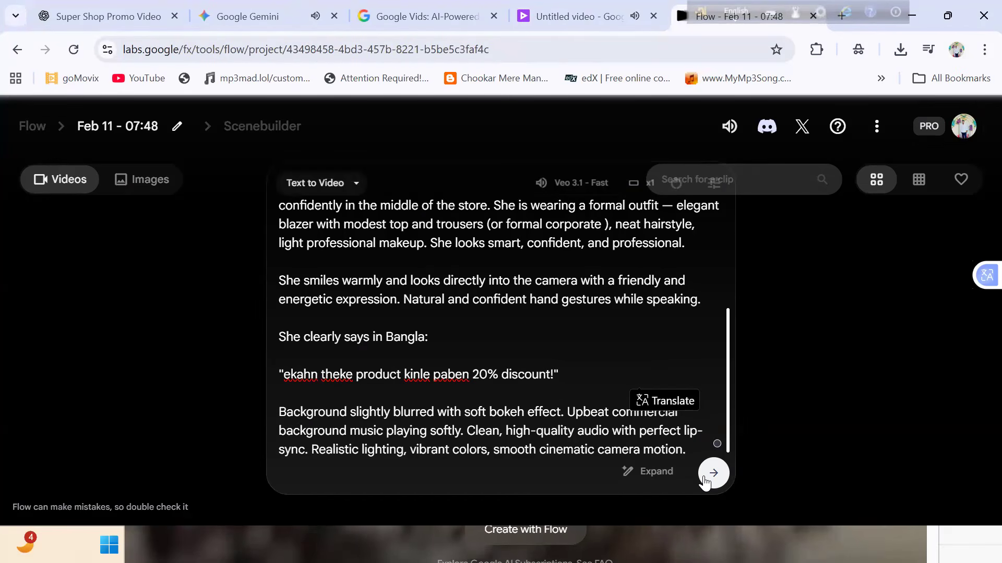
{"action": "key", "text": "Return"}
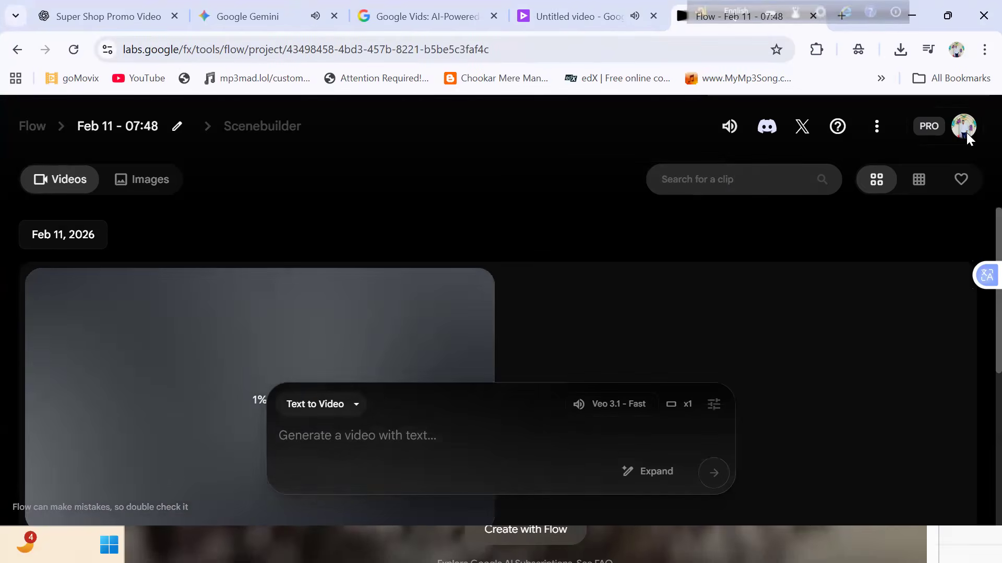
- Check the account's remaining AI credits and the video model selected for the Flow prompt
{"action": "left_click", "coordinate": [966, 135]}
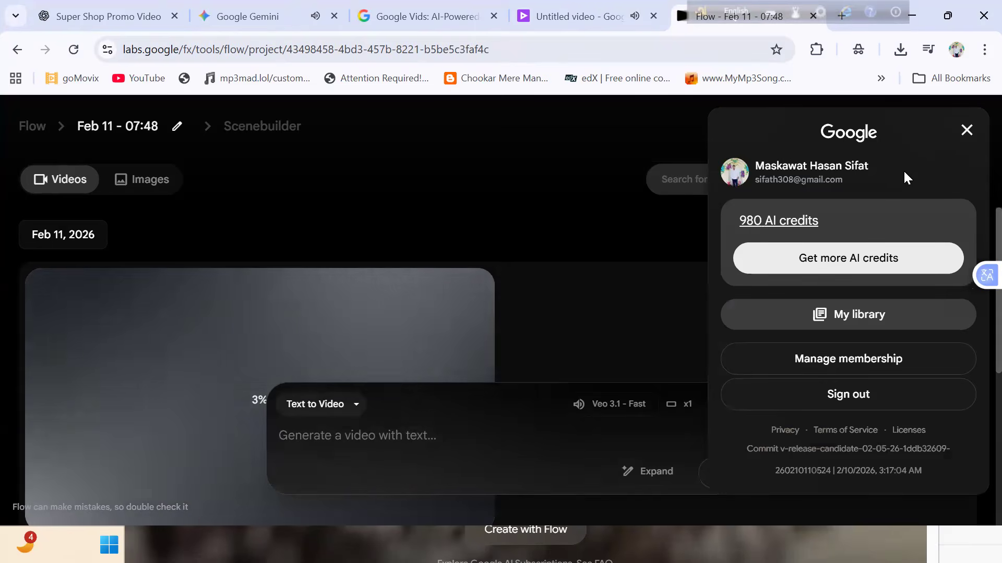
{"action": "left_click", "coordinate": [974, 129]}
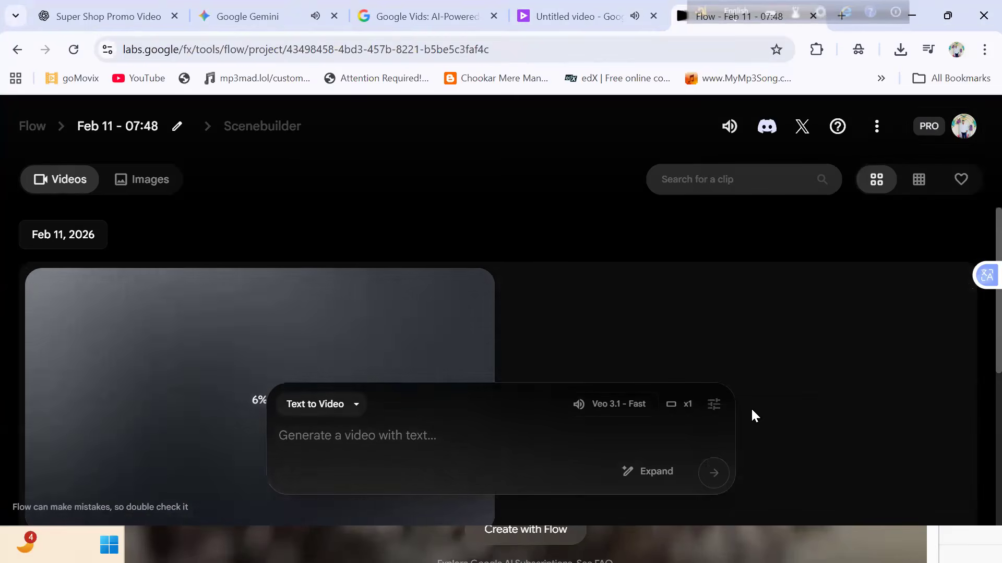
{"action": "mouse_move", "coordinate": [591, 409]}
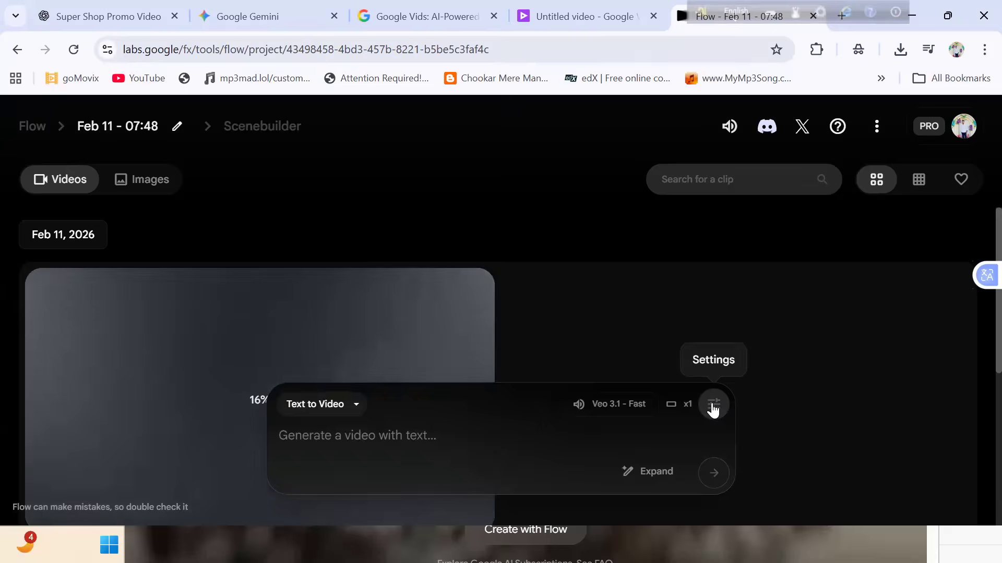
{"action": "mouse_move", "coordinate": [643, 406]}
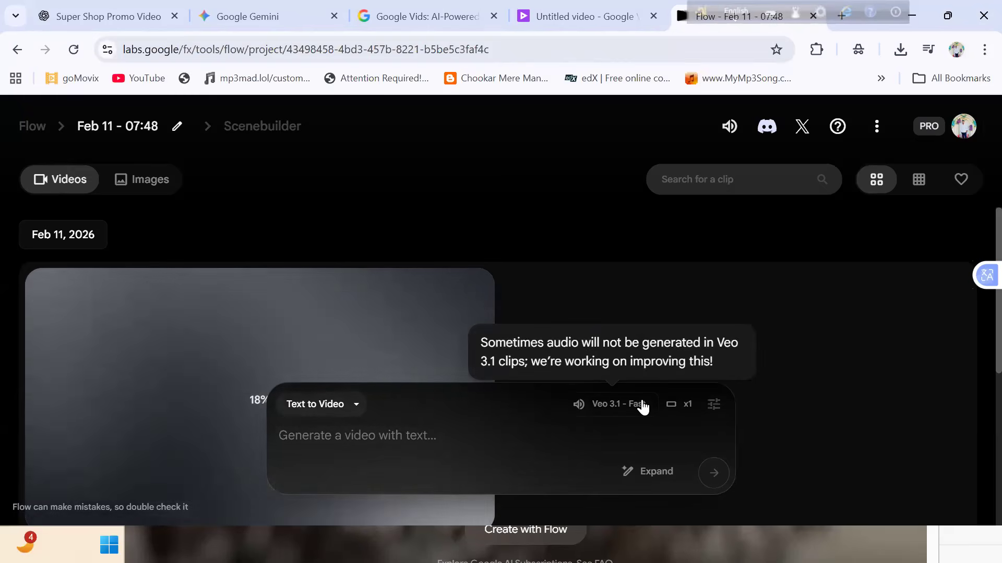
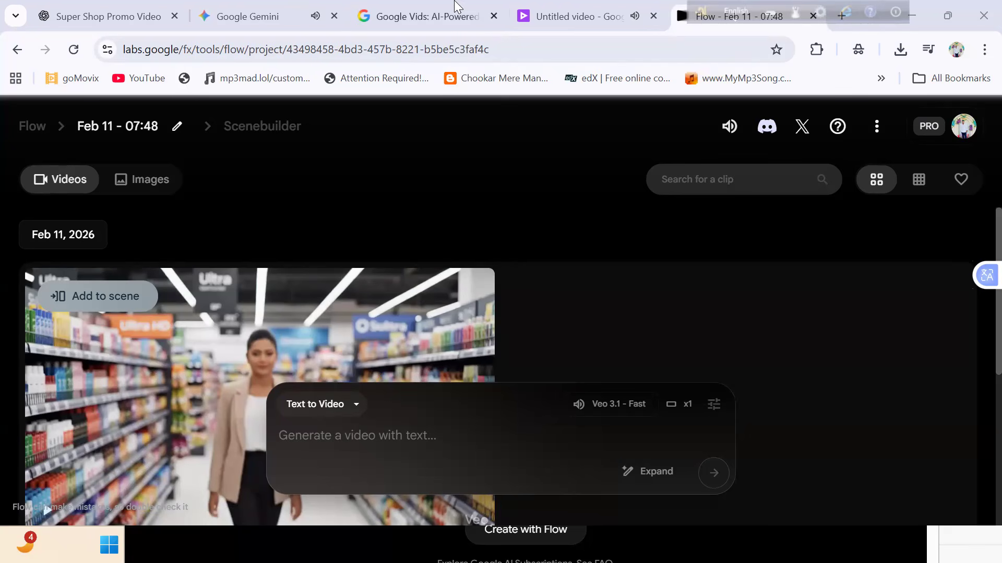
- Move the Gemini chat into its own browser window and play its super shop presenter video
{"action": "left_click", "coordinate": [301, 7]}
{"action": "left_click_drag", "start_coordinate": [300, 1], "coordinate": [505, 299]}
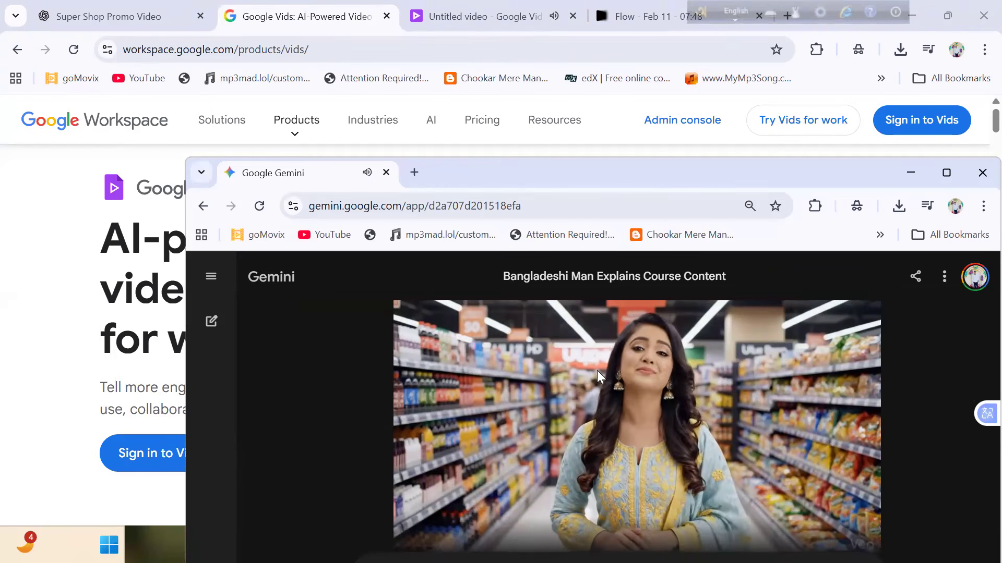
{"action": "left_click", "coordinate": [590, 403]}
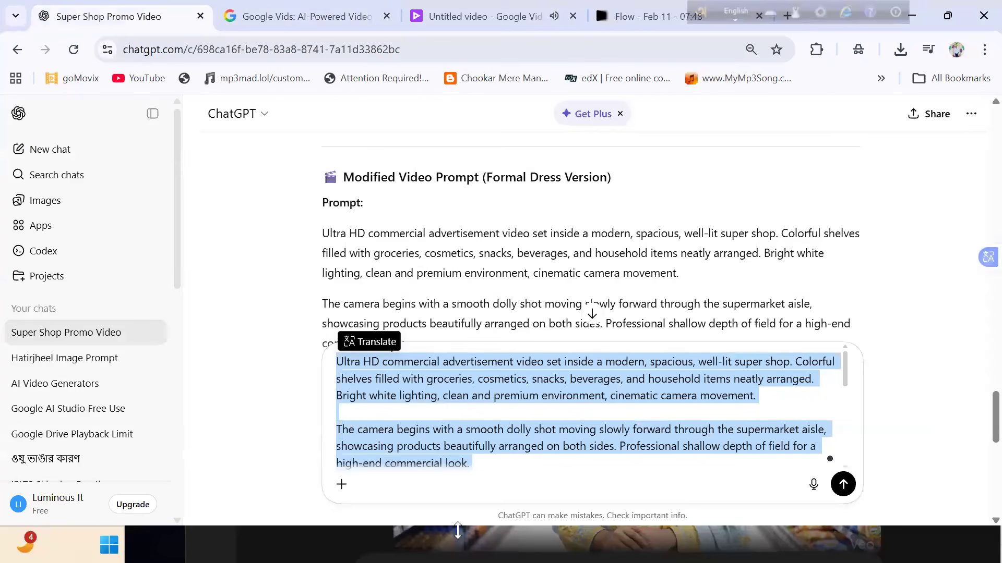
- Clear the unsent prompt from the ChatGPT message box and close the untitled Google Vids project
{"action": "key", "text": "ctrl+x"}
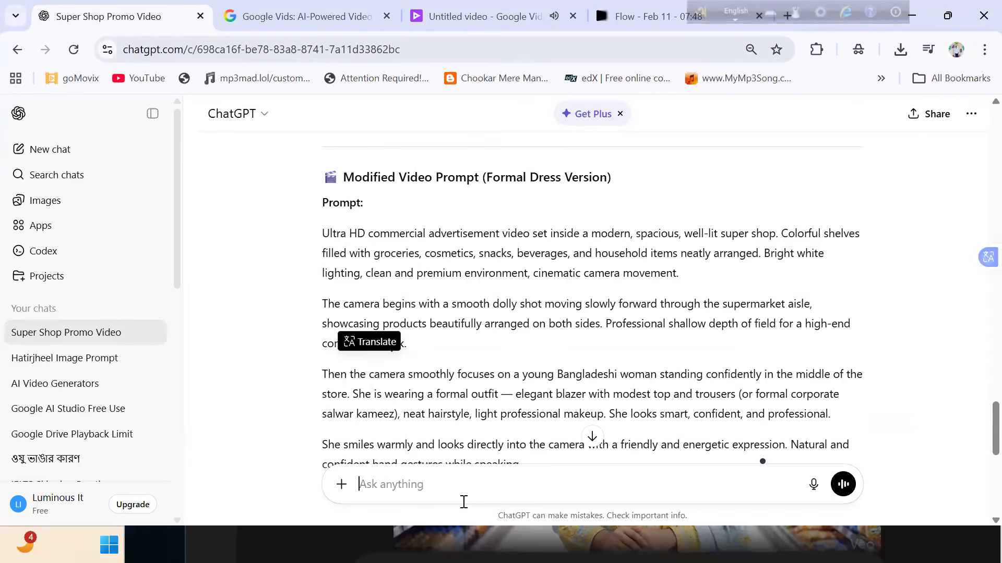
{"action": "middle_click", "coordinate": [531, 6]}
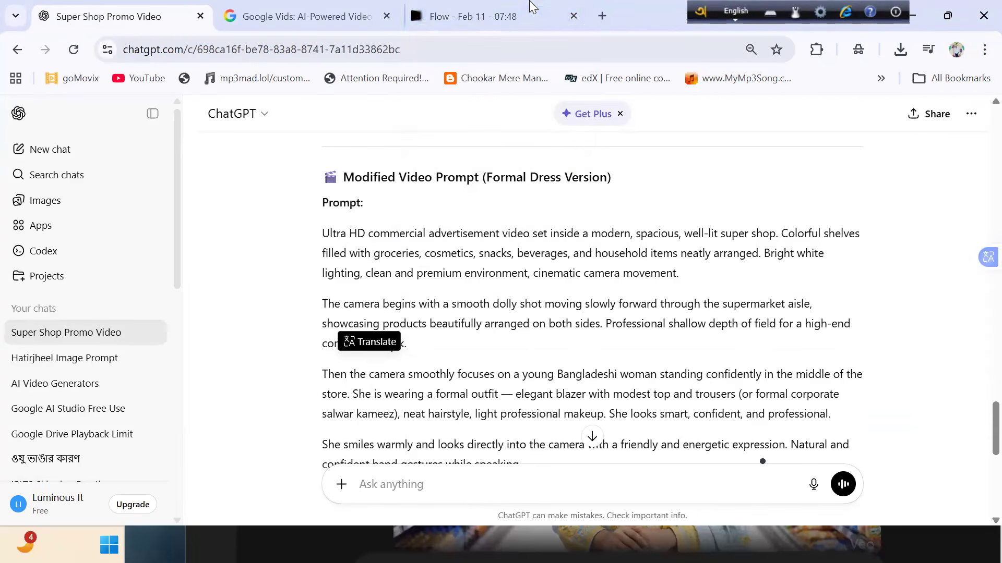
- Open a new Gemini chat at gemini.google.com/app in another browser tab
{"action": "key", "text": "ctrl+t"}
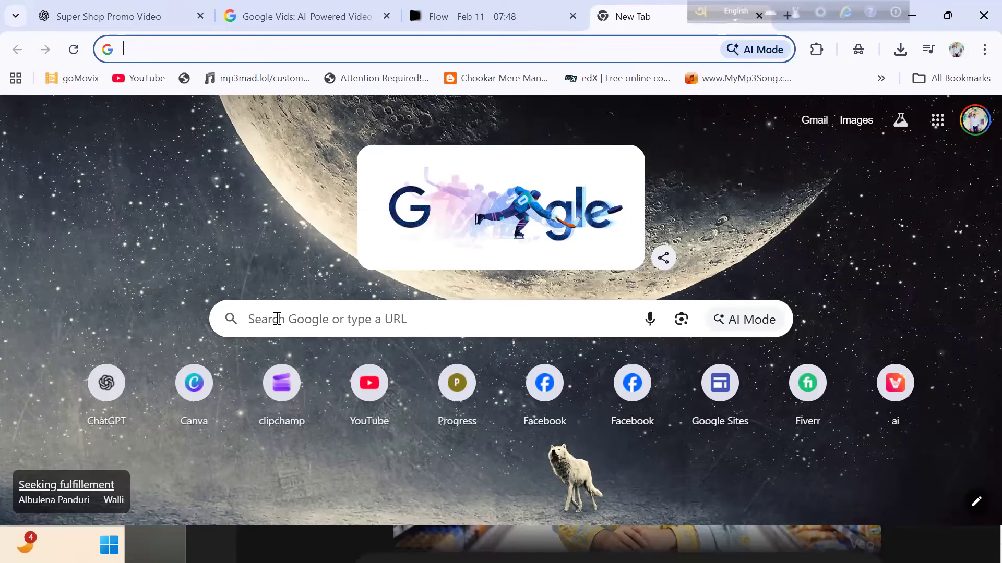
{"action": "type", "text": "ge"}
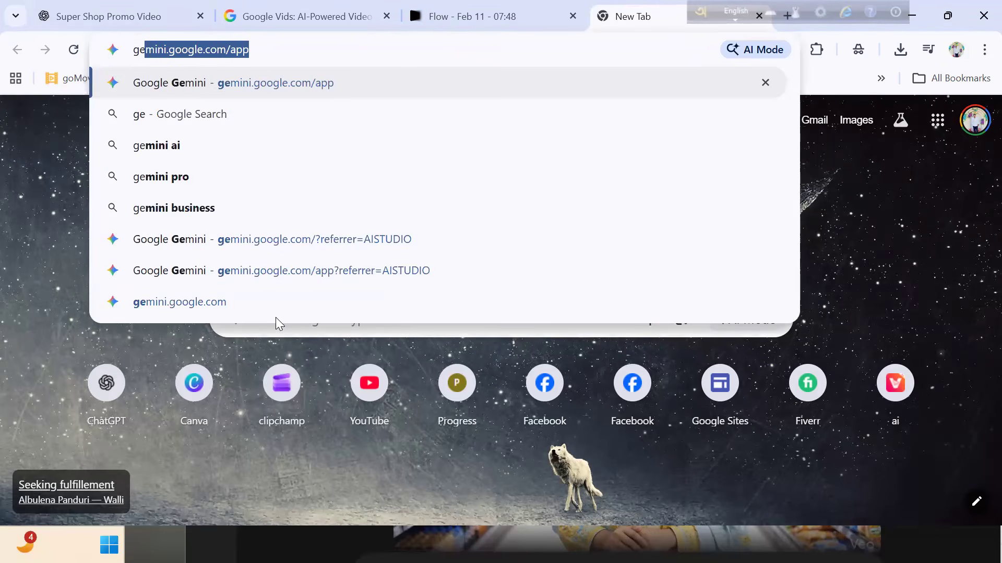
{"action": "key", "text": "Return"}
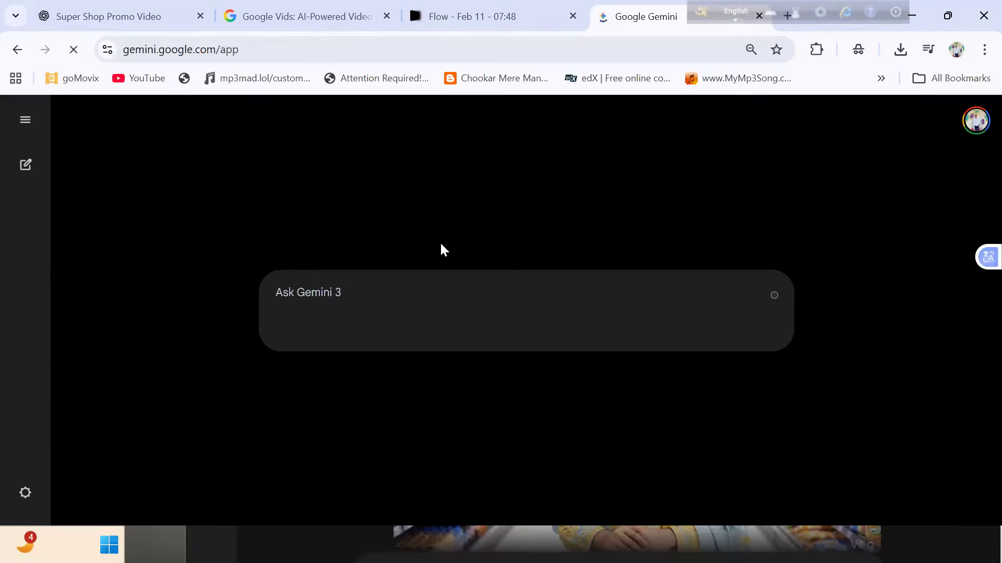
- In the Super Shop Promo Video ChatGPT chat, send "amame ekjon bangladeshi model er image ready korar jonno image prompt daw"
{"action": "left_click", "coordinate": [168, 7]}
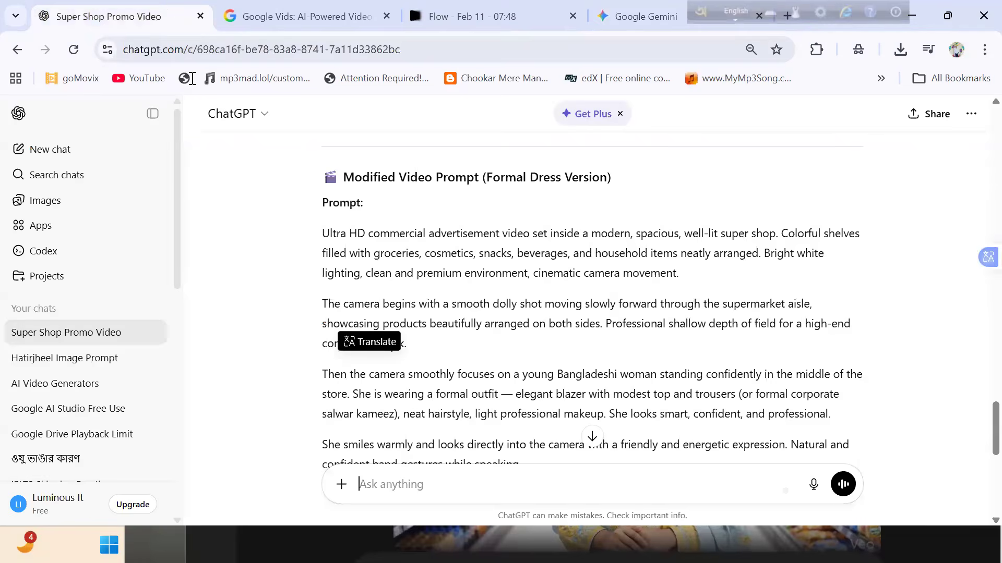
{"action": "left_click", "coordinate": [492, 472]}
{"action": "type", "text": "amkwe"}
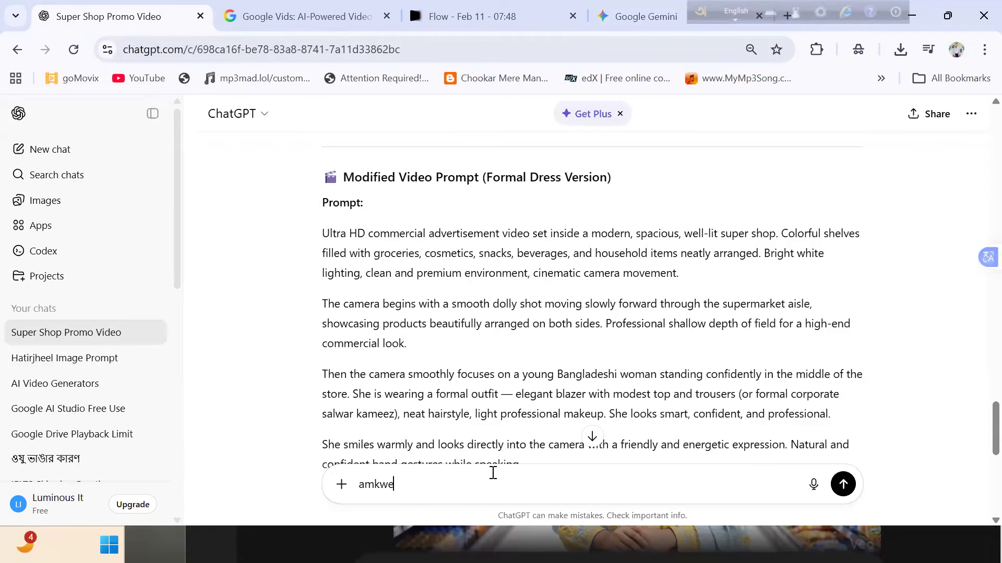
{"action": "key", "text": "BackSpace"}
{"action": "key", "text": "BackSpace"}
{"action": "type", "text": "e"}
{"action": "key", "text": "BackSpace"}
{"action": "key", "text": "BackSpace"}
{"action": "key", "text": "BackSpace"}
{"action": "type", "text": "ame ekjon bang"}
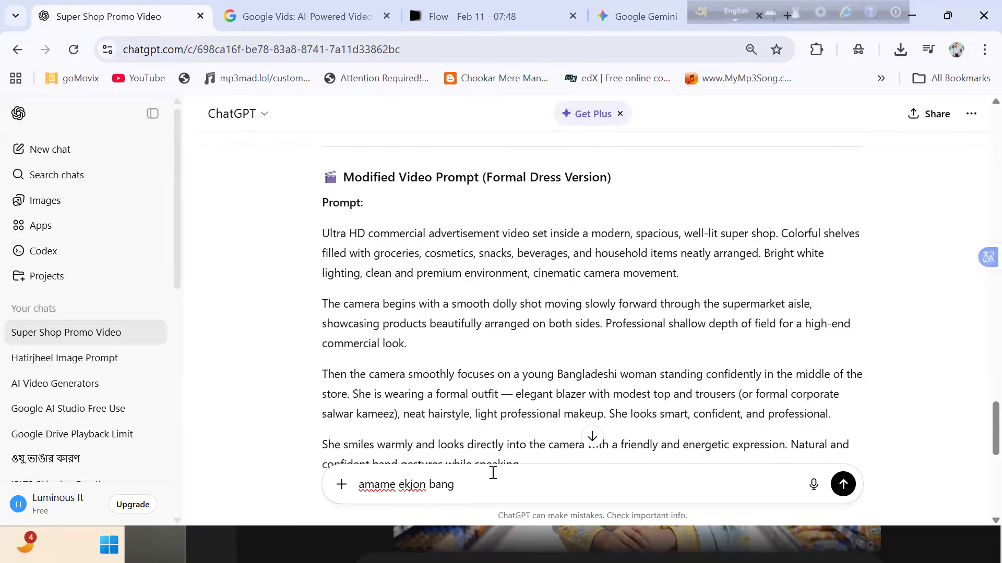
{"action": "type", "text": "ladeshi model er image ready korar"}
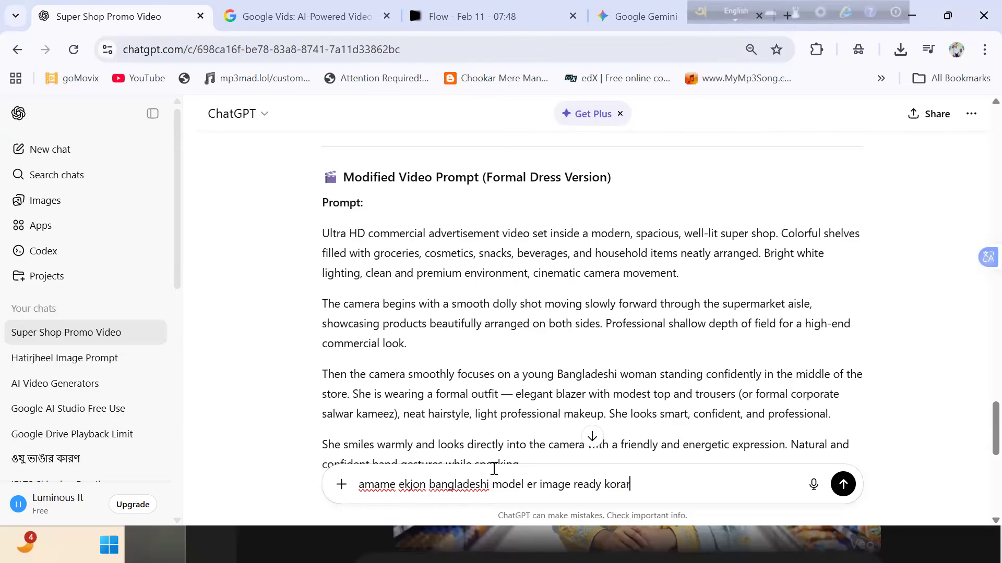
{"action": "type", "text": " jonno image pe"}
{"action": "key", "text": "BackSpace"}
{"action": "type", "text": "r"}
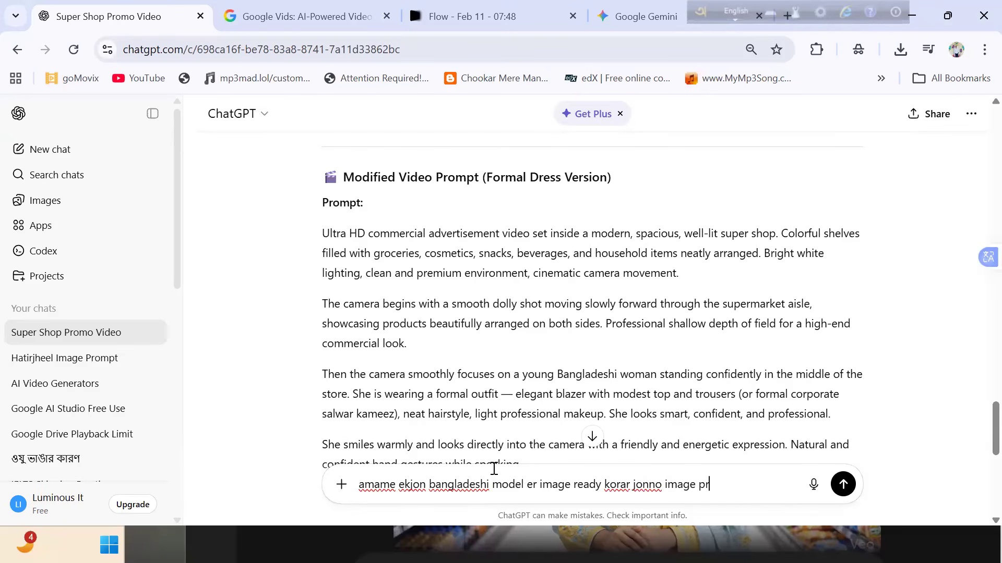
{"action": "type", "text": "ompt daw"}
{"action": "key", "text": "Return"}
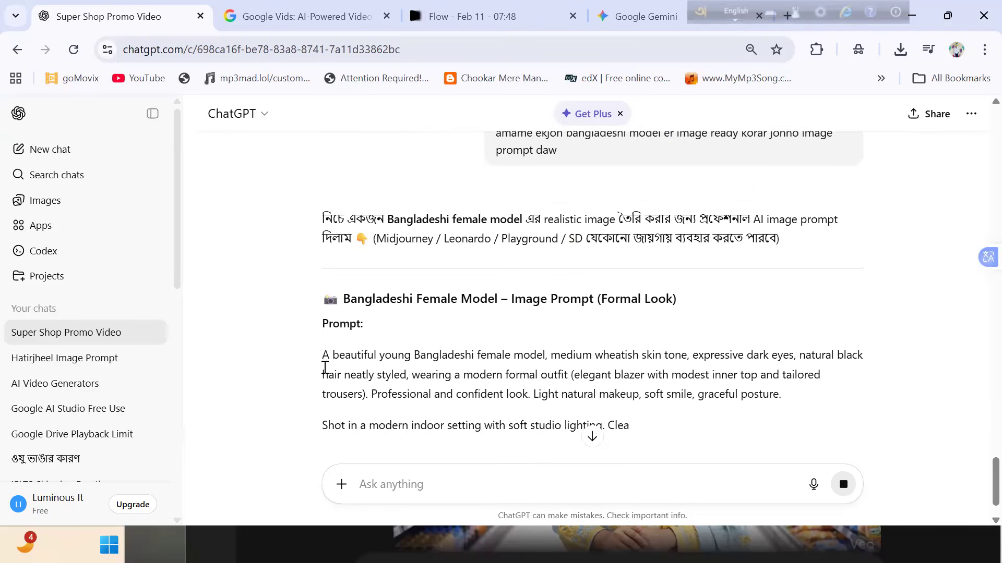
{"action": "left_click_drag", "start_coordinate": [322, 356], "coordinate": [573, 471]}
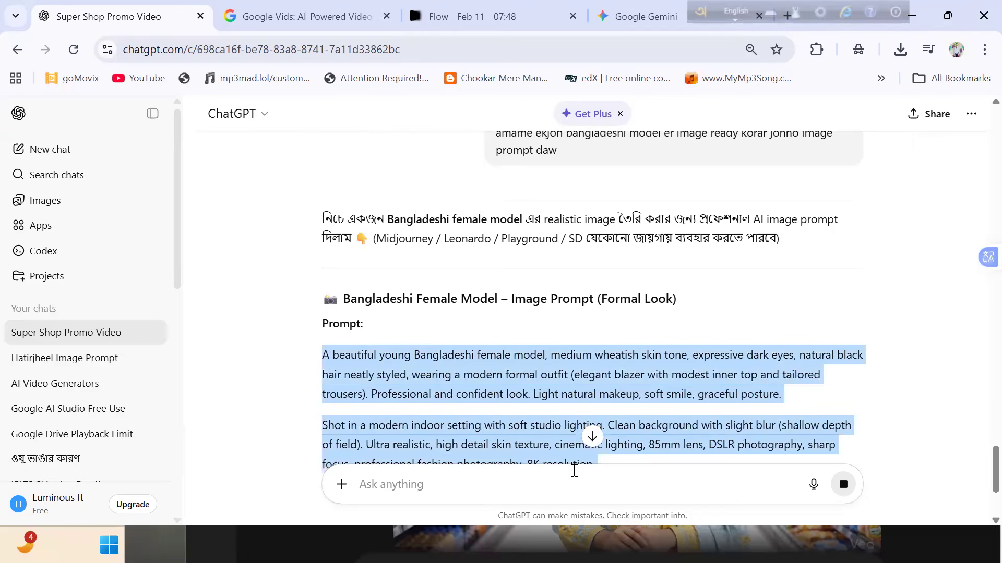
{"action": "scroll", "coordinate": [573, 471], "scroll_direction": "down", "scroll_amount": 3}
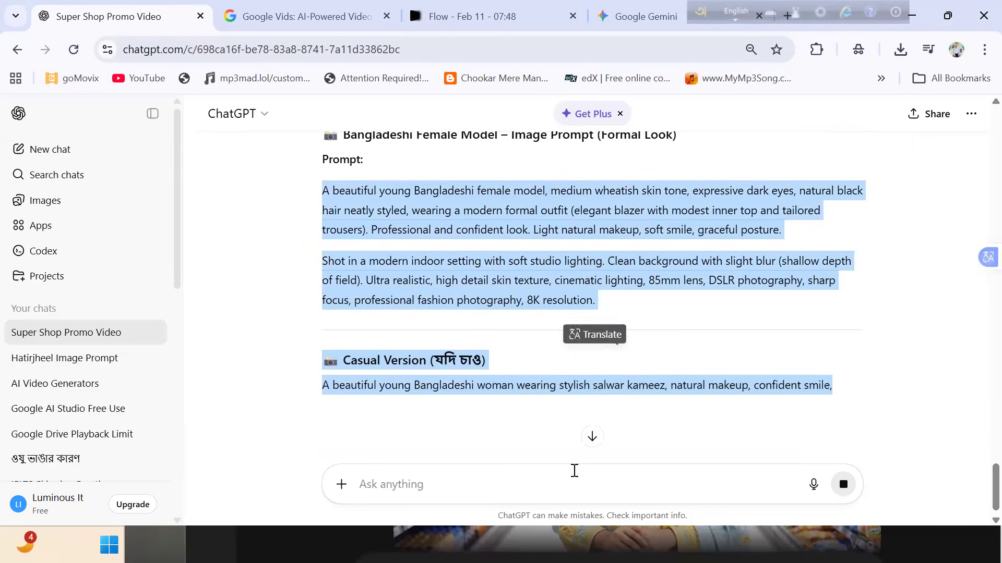
{"action": "left_click", "coordinate": [615, 300]}
{"action": "left_click_drag", "start_coordinate": [600, 302], "coordinate": [324, 191]}
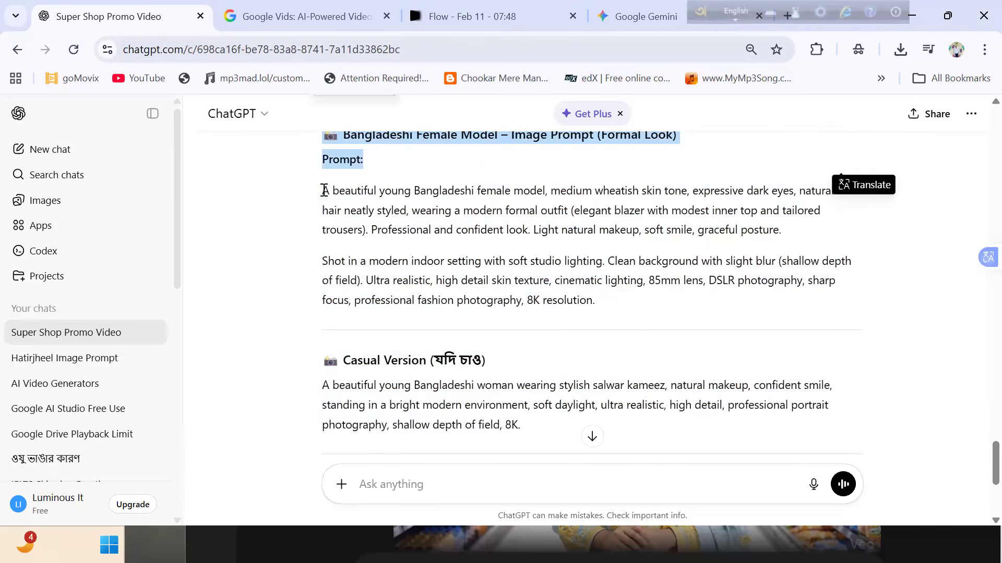
- Switch to the new Gemini chat and choose Create images as its tool
{"action": "left_click", "coordinate": [640, 16]}
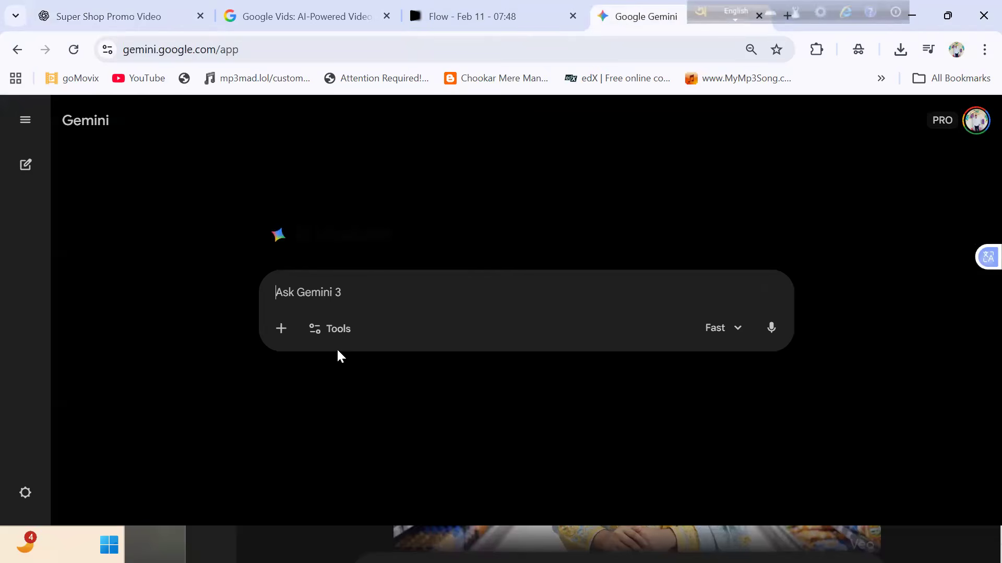
{"action": "left_click", "coordinate": [330, 333]}
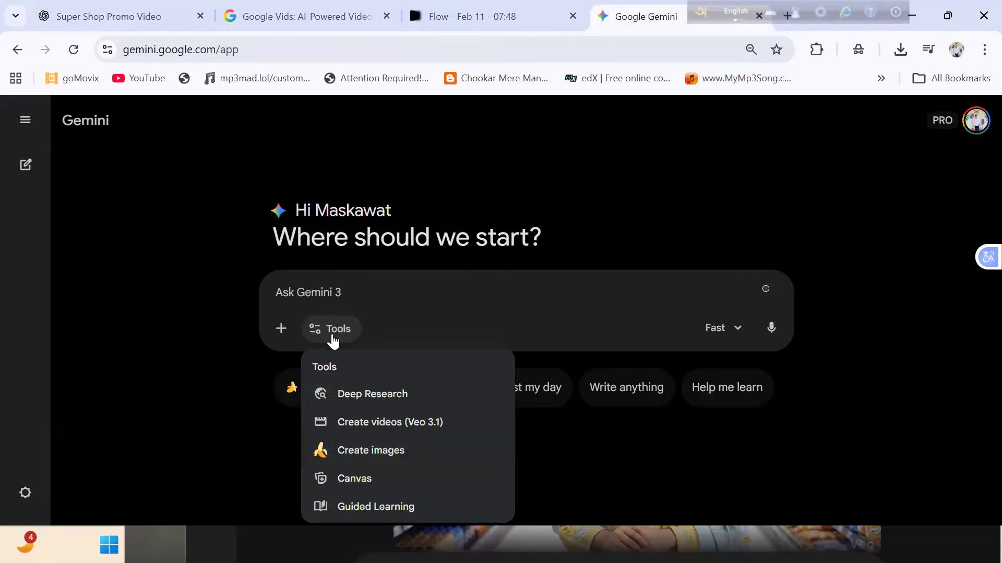
{"action": "left_click", "coordinate": [345, 457]}
{"action": "key", "text": "ctrl+v"}
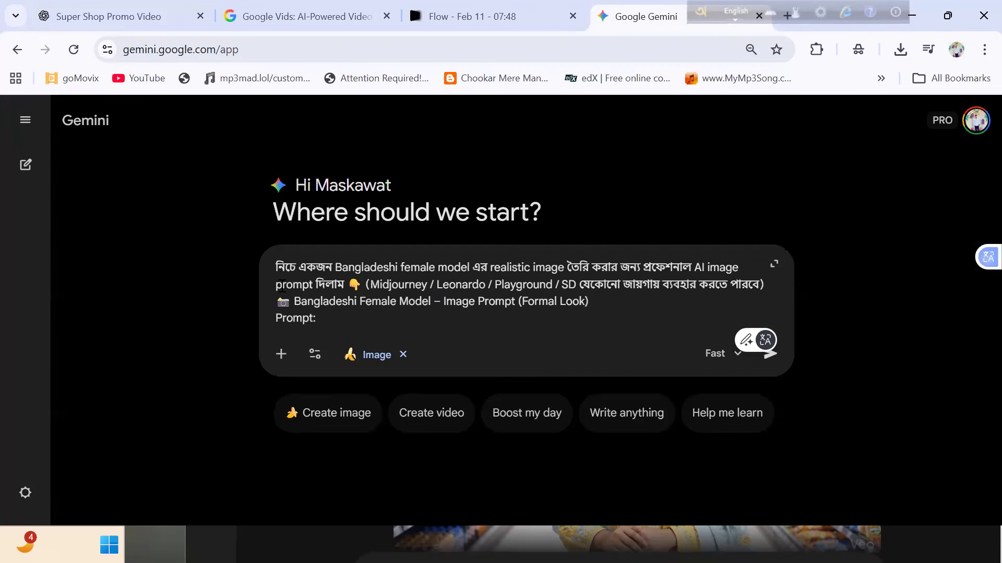
{"action": "left_click_drag", "start_coordinate": [317, 318], "coordinate": [267, 265]}
{"action": "key", "text": "ctrl+x"}
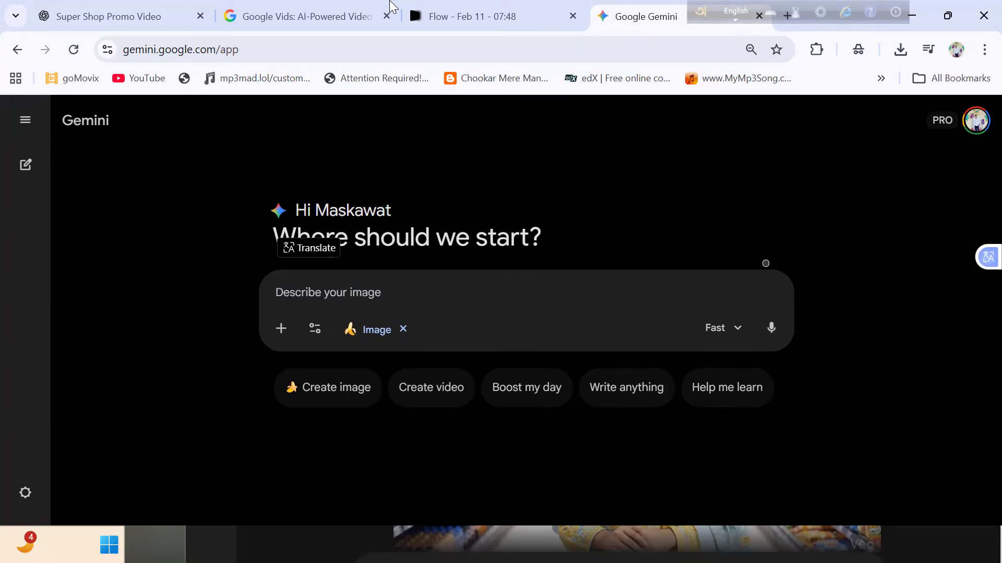
- Copy both paragraphs of the Bangladeshi female model Formal Look image prompt from the ChatGPT reply
{"action": "left_click", "coordinate": [144, 6]}
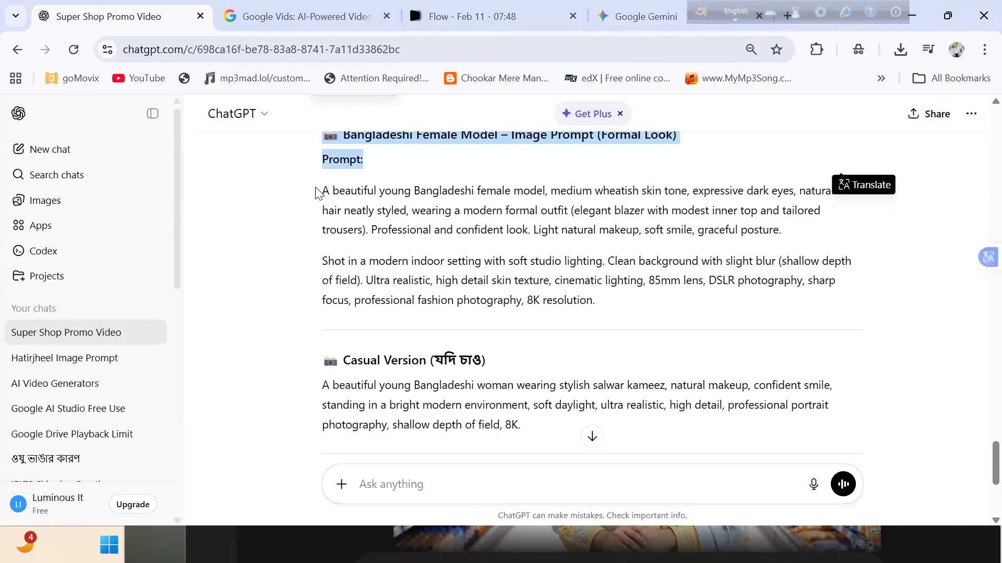
{"action": "left_click_drag", "start_coordinate": [323, 193], "coordinate": [477, 261]}
{"action": "double_click", "coordinate": [473, 258]}
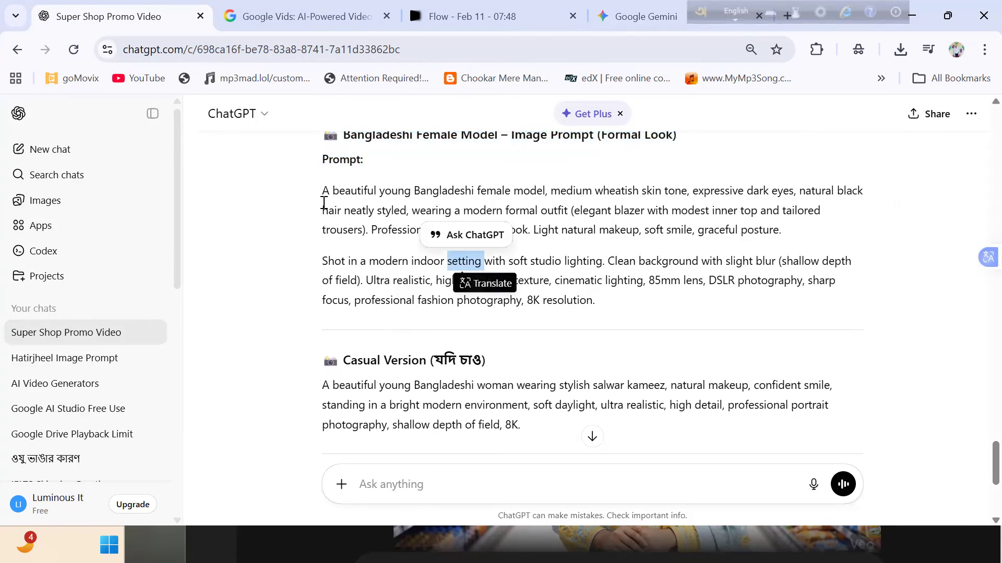
{"action": "left_click_drag", "start_coordinate": [324, 194], "coordinate": [600, 301]}
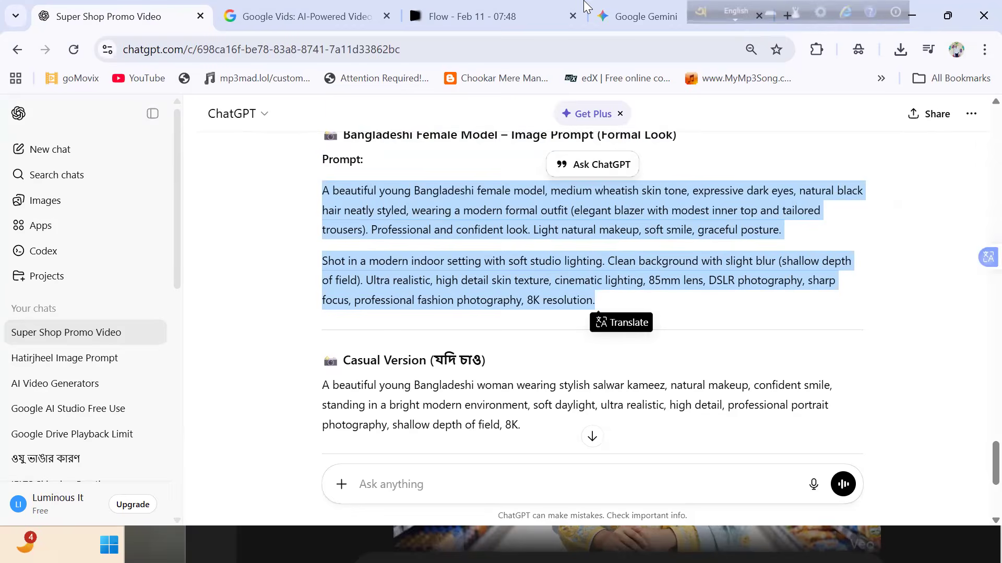
- Paste the copied formal look prompt into the Gemini image chat and generate the model image
{"action": "left_click", "coordinate": [652, 10]}
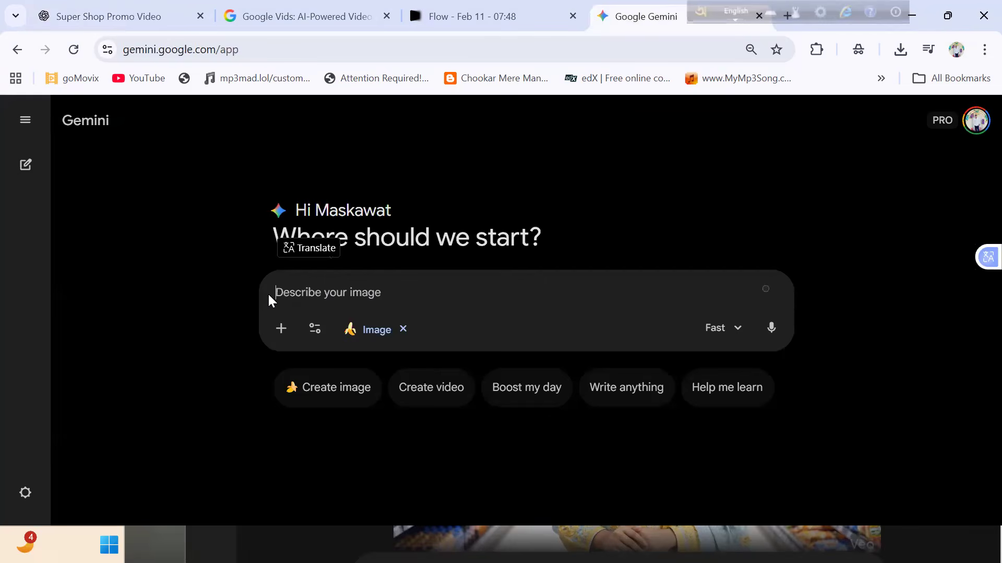
{"action": "key", "text": "ctrl+v"}
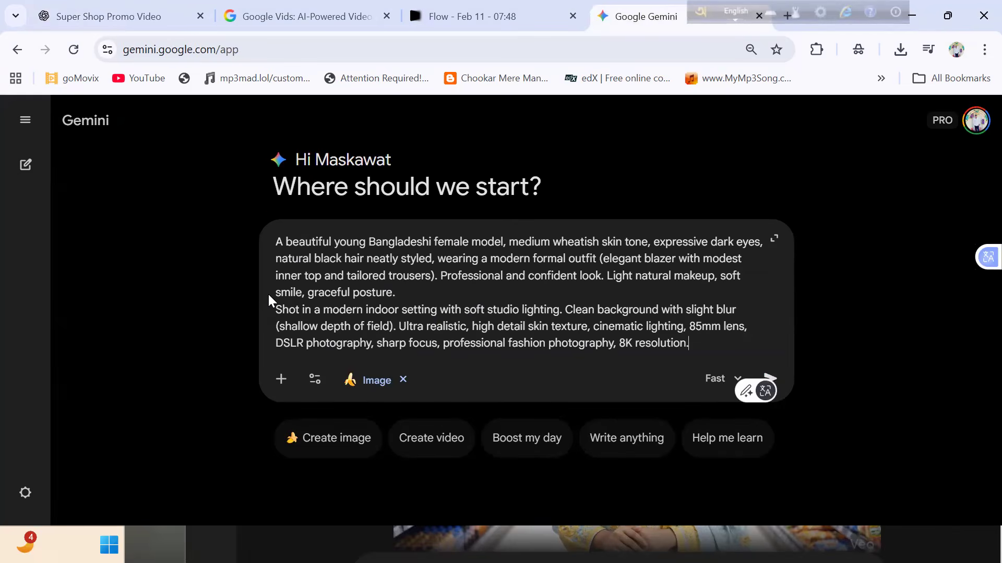
{"action": "key", "text": "Return"}
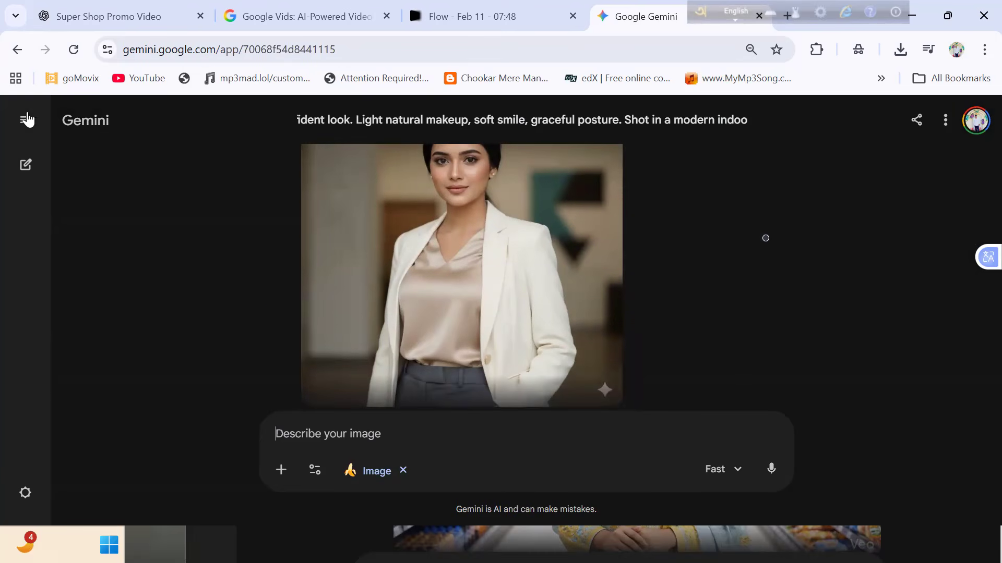
- Open the generated model image at full size, download it and return to the chat
{"action": "left_click_drag", "start_coordinate": [426, 120], "coordinate": [519, 210]}
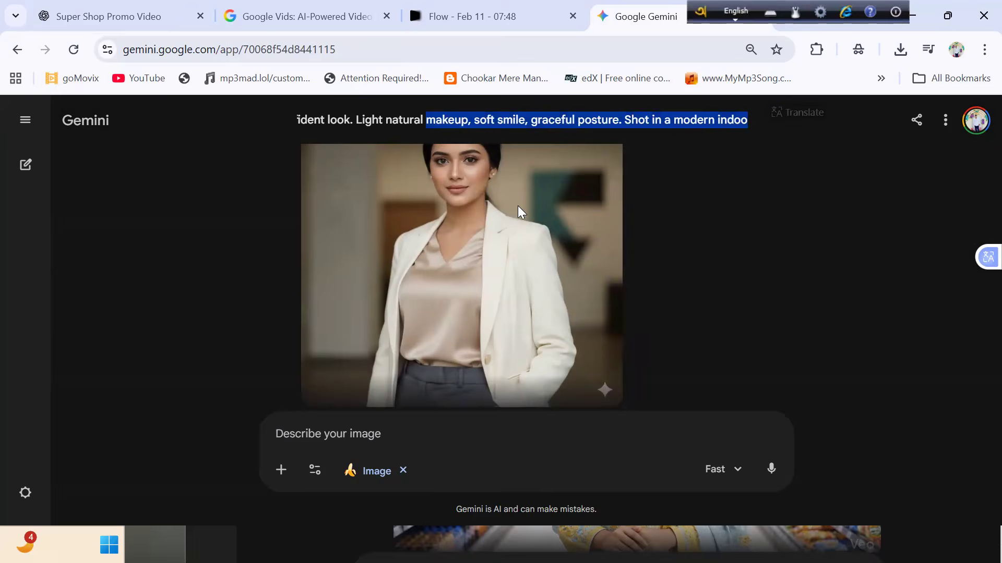
{"action": "left_click", "coordinate": [490, 139]}
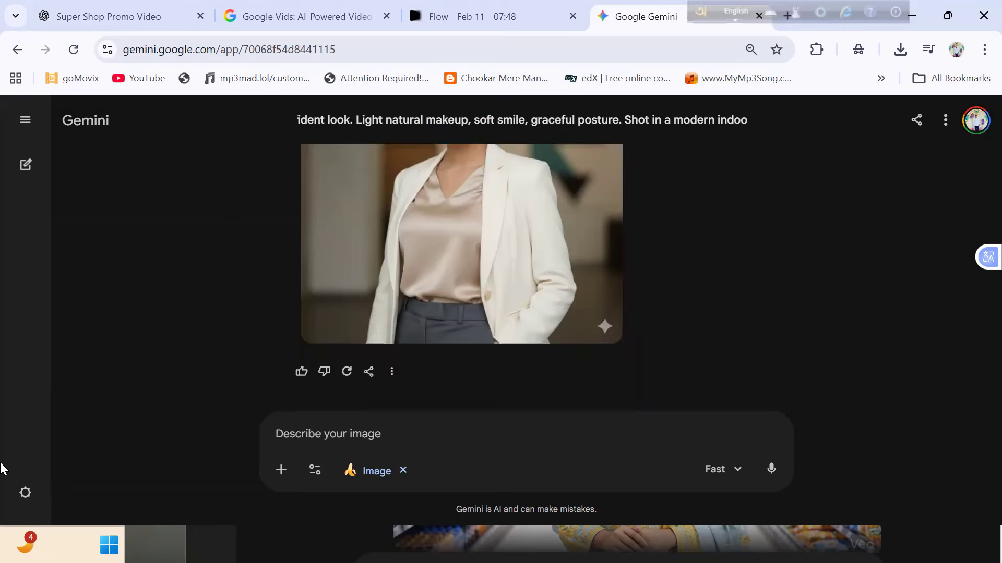
{"action": "left_click", "coordinate": [461, 271]}
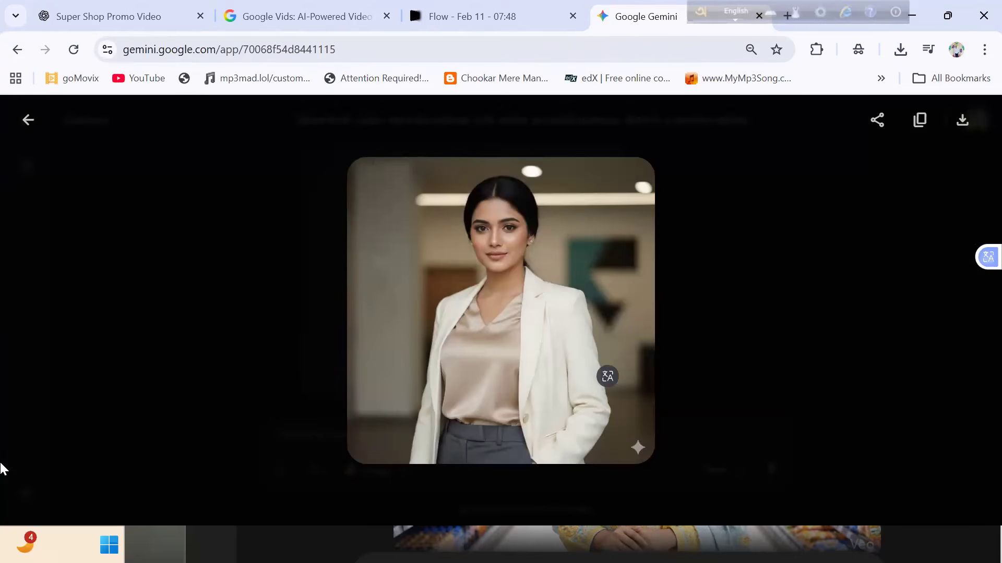
{"action": "left_click", "coordinate": [962, 120]}
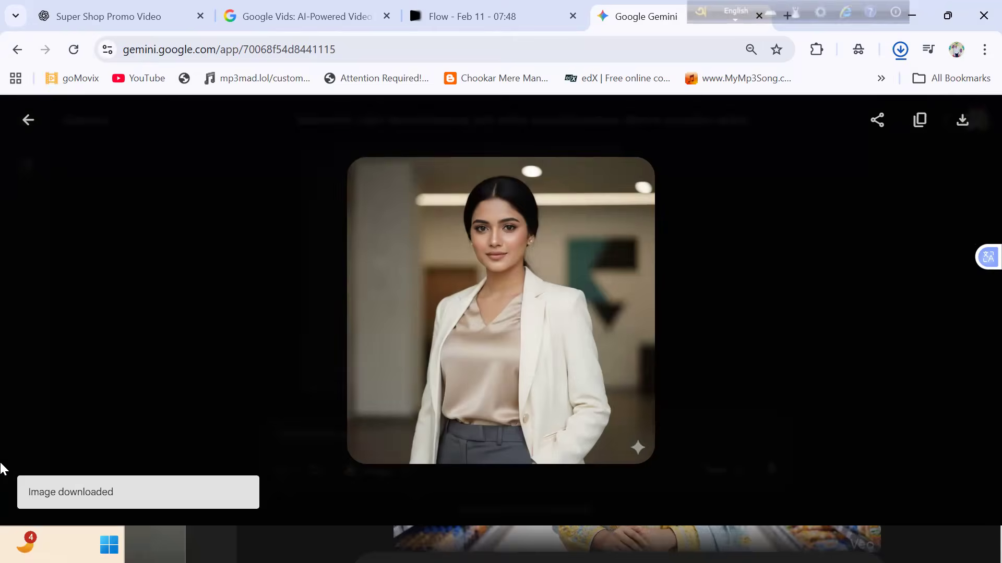
{"action": "key", "text": "Escape"}
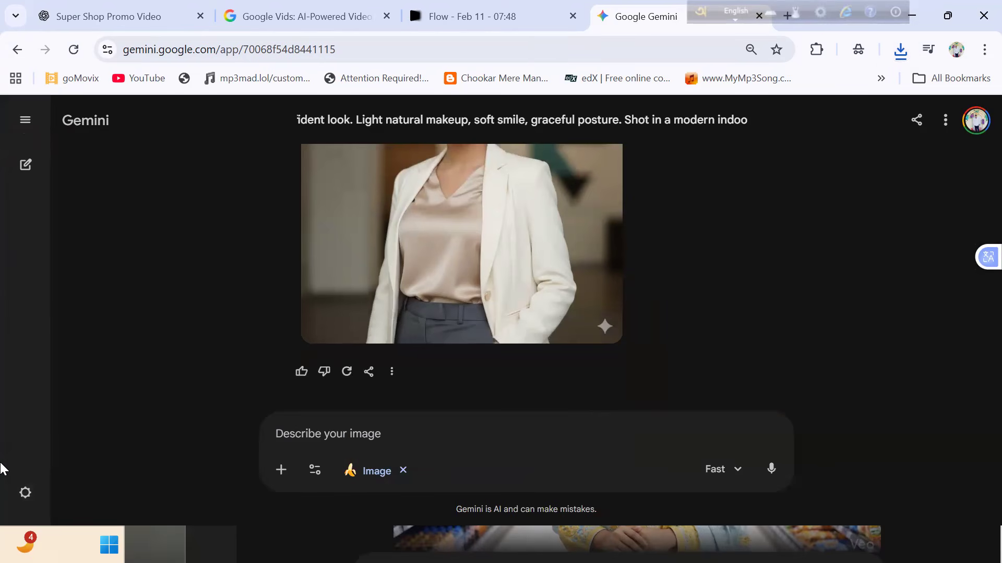
- Start a file upload for the image prompt and browse the Downloads folder for a clothing picture
{"action": "left_click", "coordinate": [281, 470]}
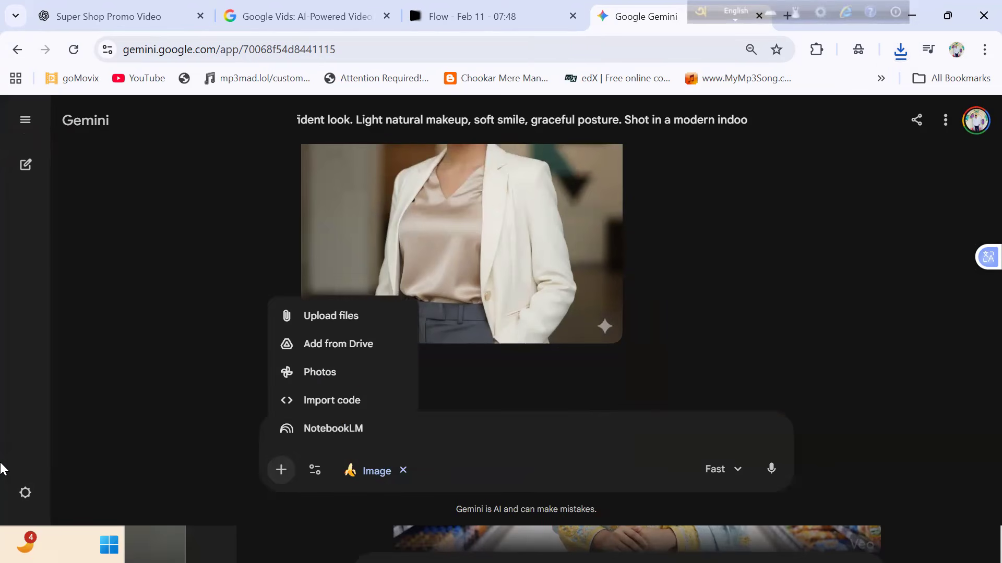
{"action": "left_click", "coordinate": [331, 315]}
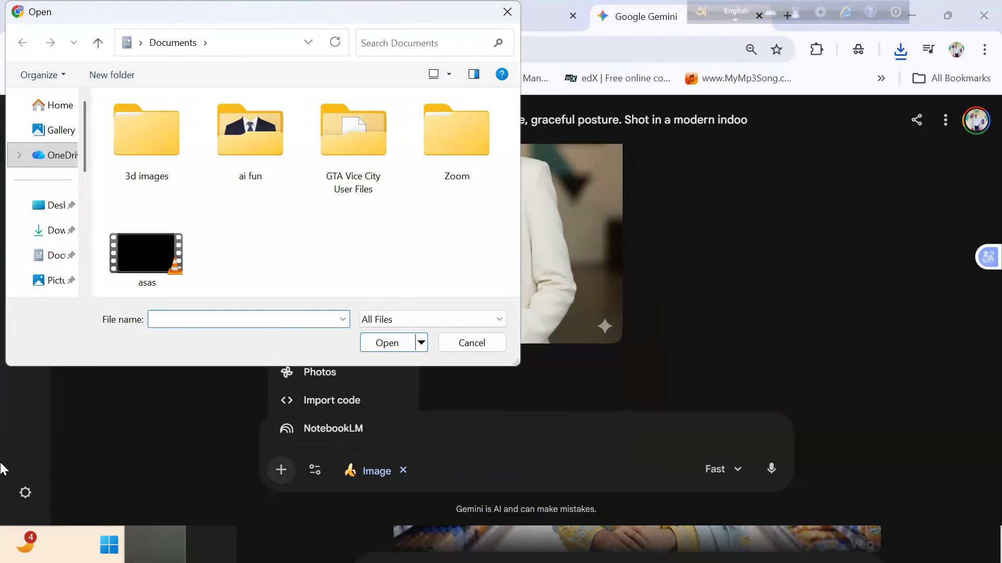
{"action": "left_click", "coordinate": [31, 235]}
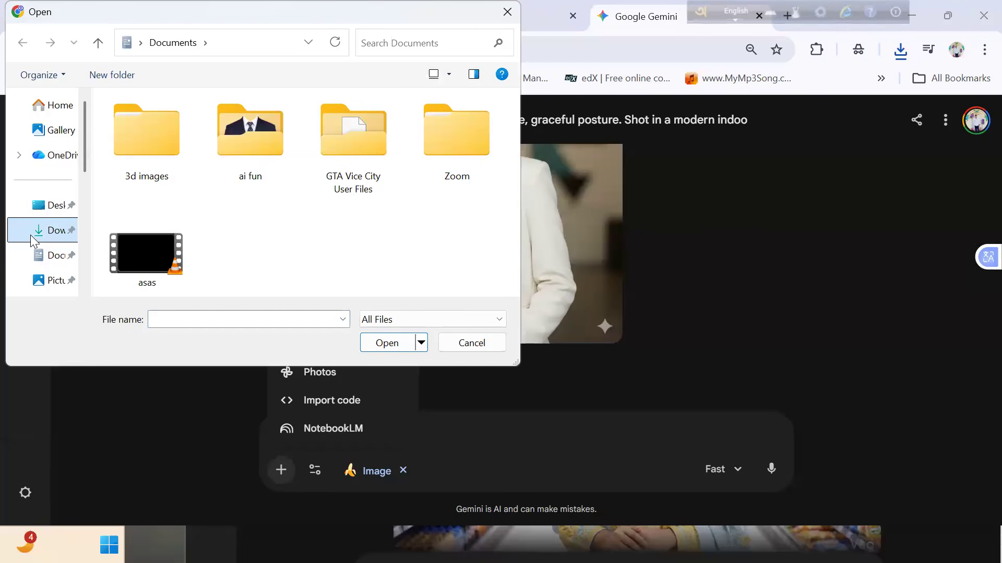
{"action": "left_click", "coordinate": [170, 240]}
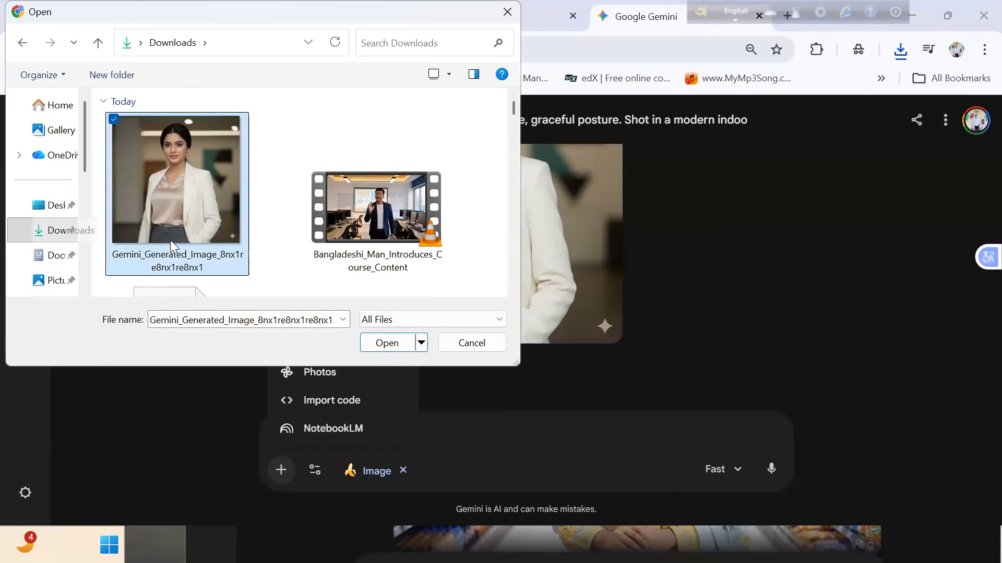
{"action": "scroll", "coordinate": [170, 240], "scroll_direction": "down", "scroll_amount": 8}
{"action": "scroll", "coordinate": [171, 243], "scroll_direction": "down", "scroll_amount": 6}
{"action": "scroll", "coordinate": [172, 245], "scroll_direction": "up", "scroll_amount": 3}
{"action": "scroll", "coordinate": [172, 245], "scroll_direction": "down", "scroll_amount": 4}
{"action": "scroll", "coordinate": [172, 245], "scroll_direction": "up", "scroll_amount": 4}
{"action": "scroll", "coordinate": [170, 240], "scroll_direction": "up", "scroll_amount": 5}
{"action": "scroll", "coordinate": [171, 243], "scroll_direction": "up", "scroll_amount": 2}
{"action": "scroll", "coordinate": [172, 244], "scroll_direction": "down", "scroll_amount": 6}
{"action": "scroll", "coordinate": [172, 244], "scroll_direction": "down", "scroll_amount": 6}
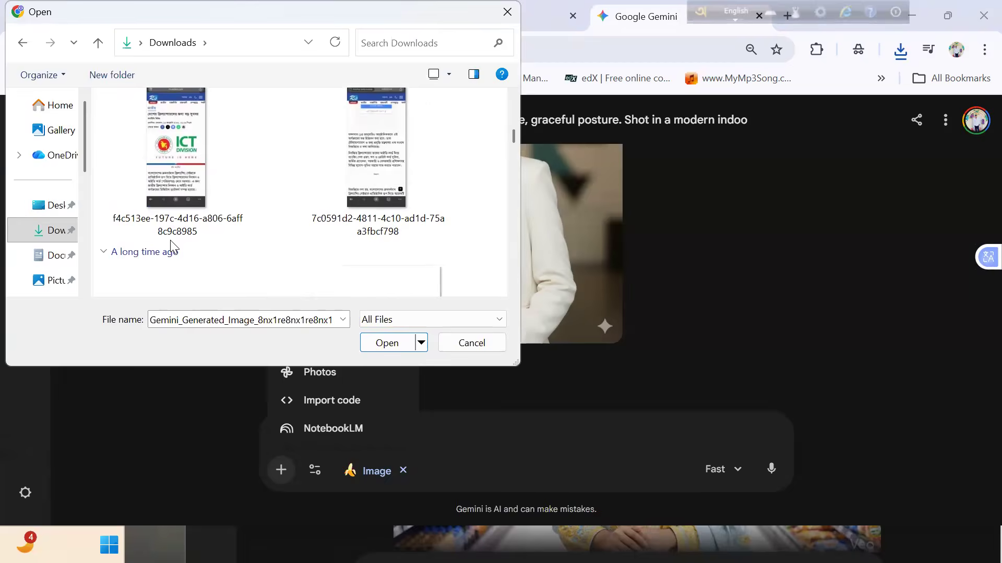
- Search the Documents, Desktop and Pictures folders, including ai fun and 3d images, for a clothing picture to upload
{"action": "left_click", "coordinate": [48, 256]}
{"action": "double_click", "coordinate": [266, 142]}
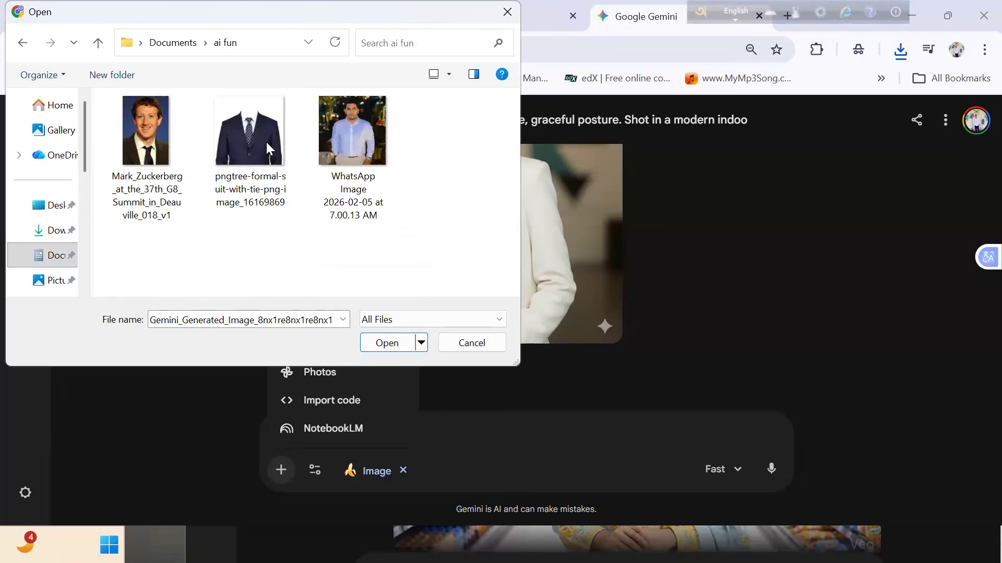
{"action": "left_click", "coordinate": [28, 49]}
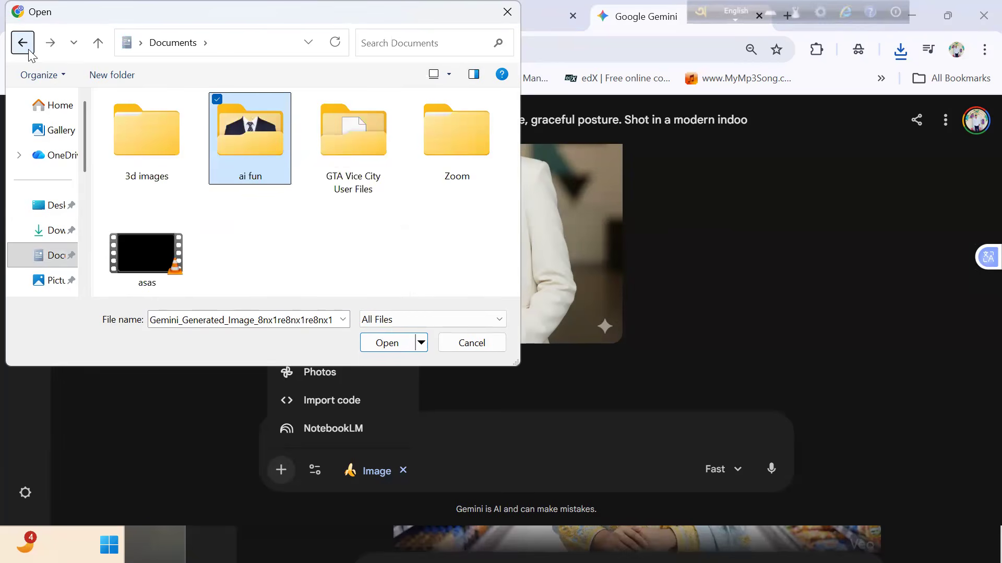
{"action": "left_click", "coordinate": [39, 206]}
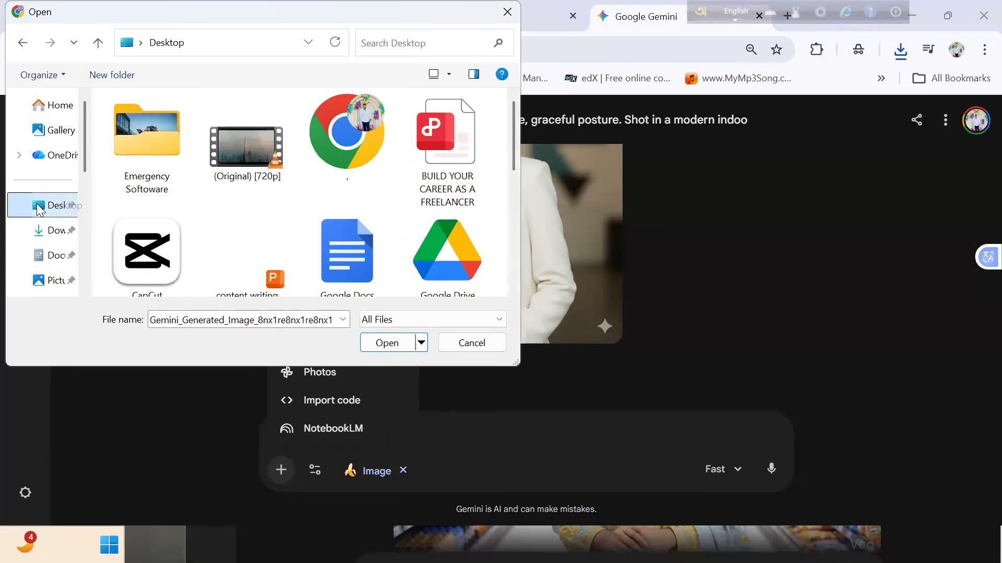
{"action": "scroll", "coordinate": [40, 207], "scroll_direction": "down", "scroll_amount": 5}
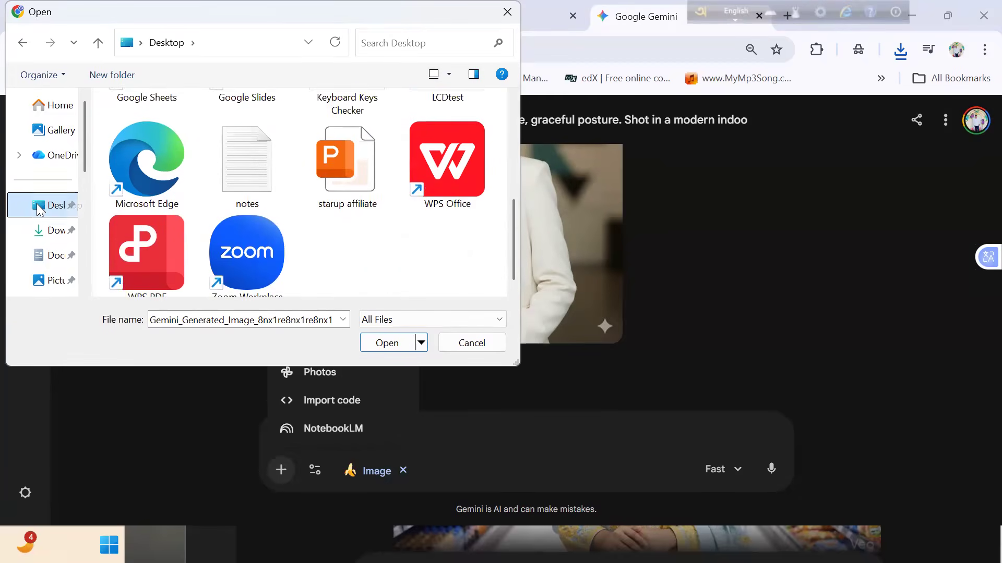
{"action": "left_click", "coordinate": [33, 285]}
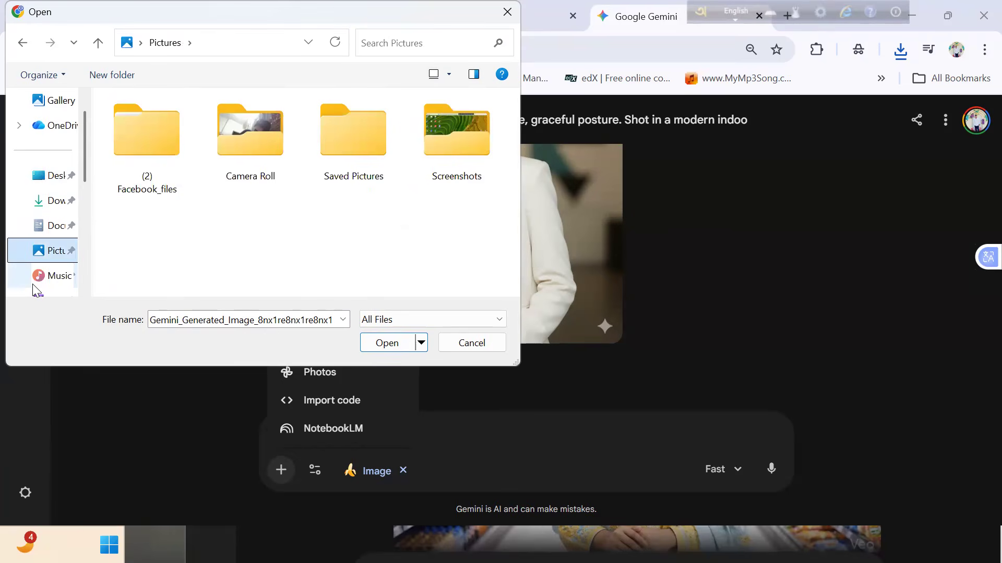
{"action": "double_click", "coordinate": [142, 161]}
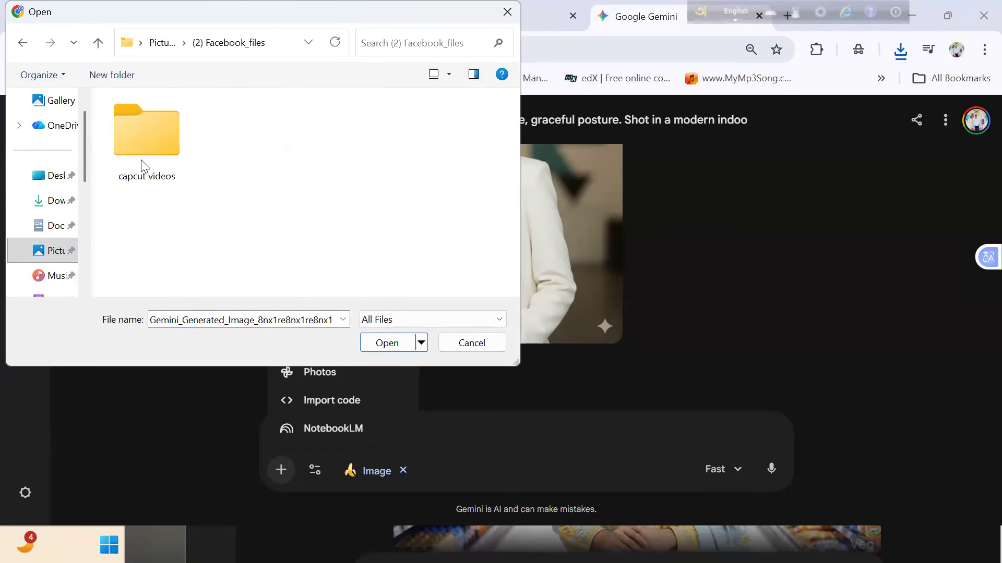
{"action": "left_click", "coordinate": [23, 43]}
{"action": "left_click", "coordinate": [22, 42]}
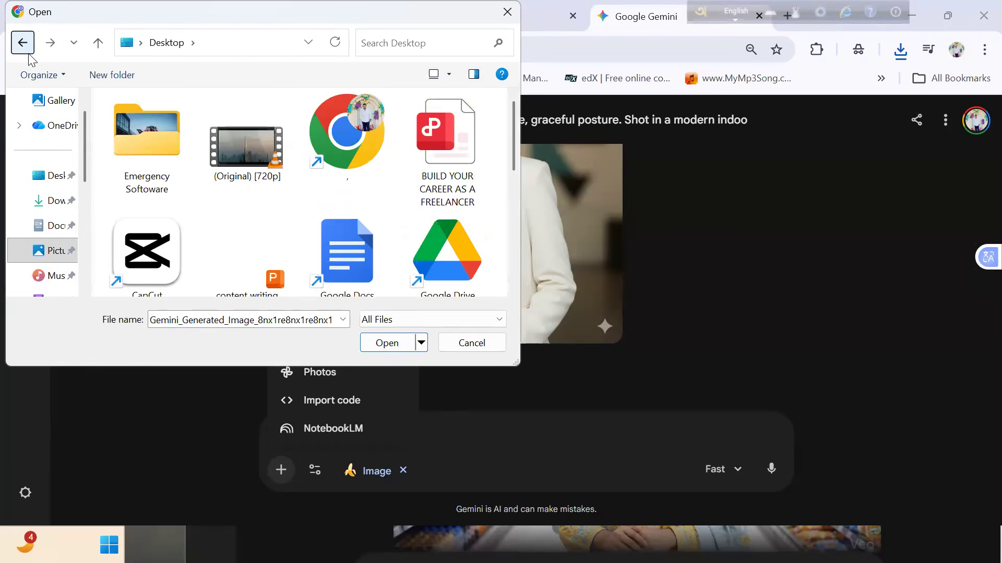
{"action": "left_click", "coordinate": [50, 230]}
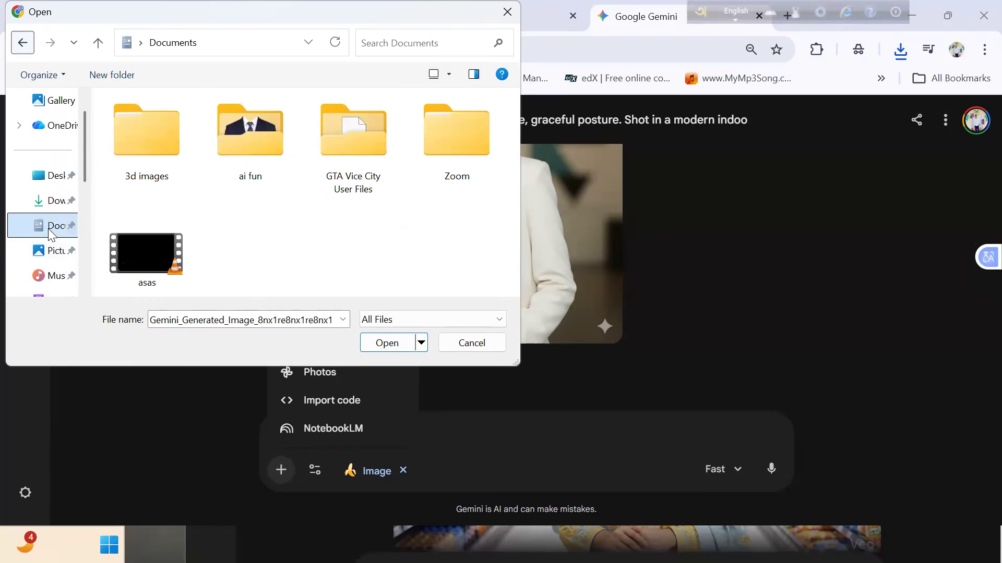
{"action": "double_click", "coordinate": [130, 161]}
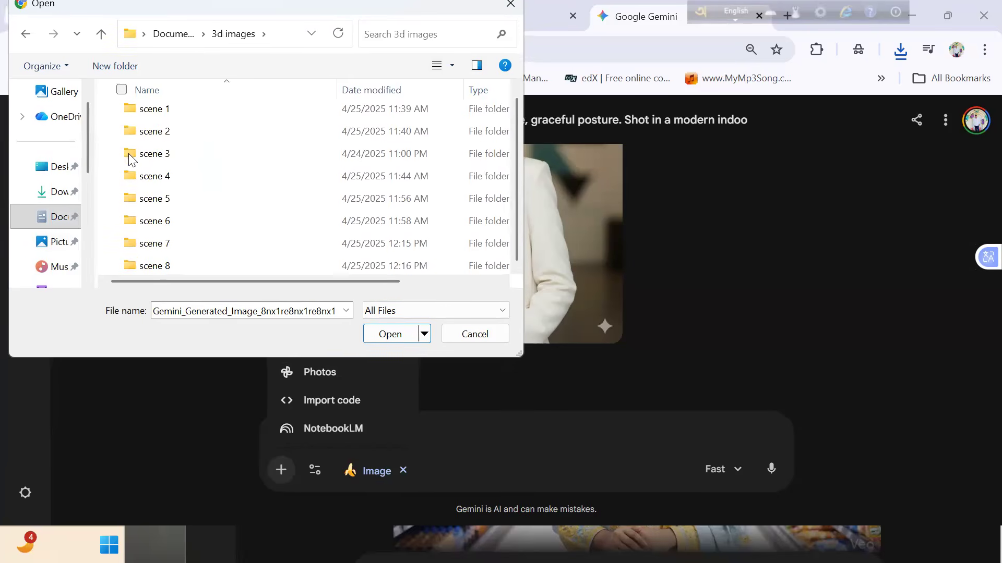
- Attach the pngtree-formal-suit-with-tie image from the ai fun folder in Documents to the image prompt
{"action": "left_click", "coordinate": [23, 44]}
{"action": "double_click", "coordinate": [274, 151]}
{"action": "left_click", "coordinate": [252, 164]}
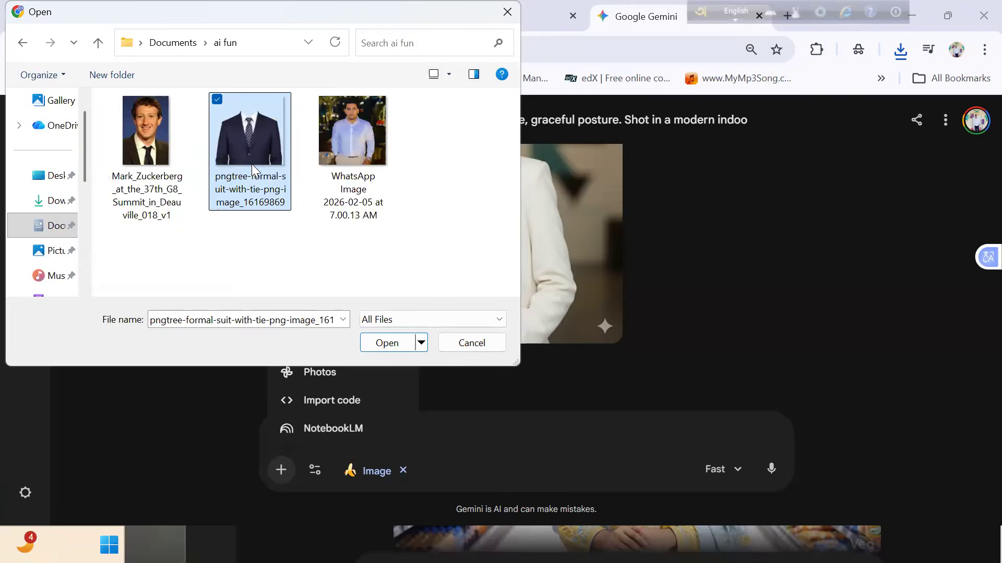
{"action": "left_click", "coordinate": [401, 345]}
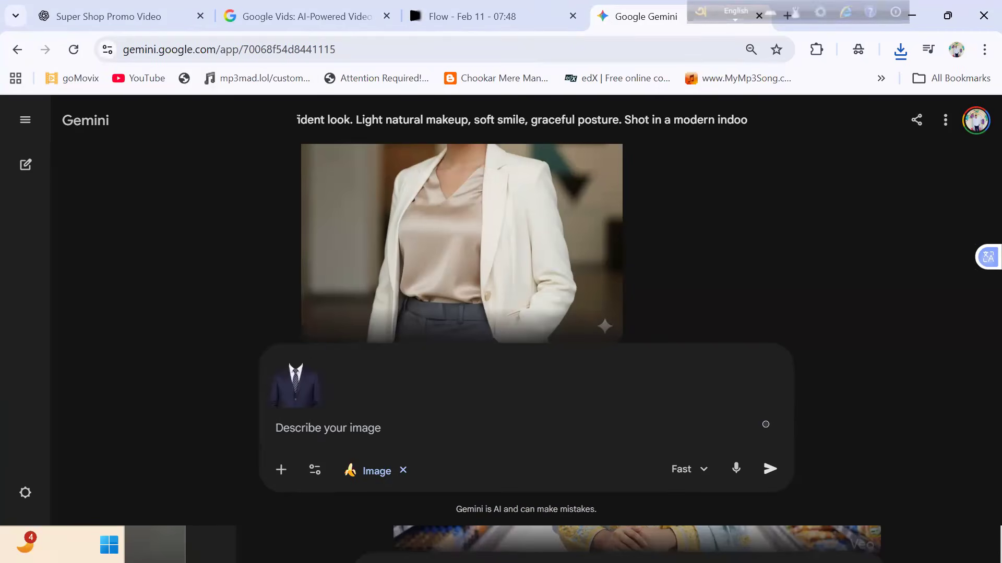
- Attach the generated model image Gemini_Generated_Image_8nx1re8nx1re8nx1 from the Downloads folder as the second picture
{"action": "left_click", "coordinate": [281, 470]}
{"action": "left_click", "coordinate": [331, 316]}
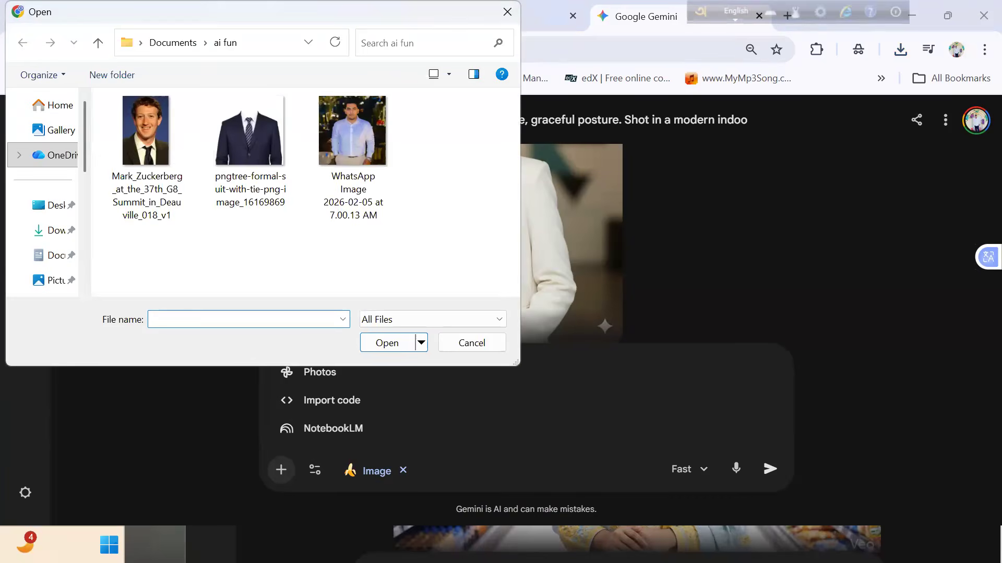
{"action": "left_click", "coordinate": [47, 213]}
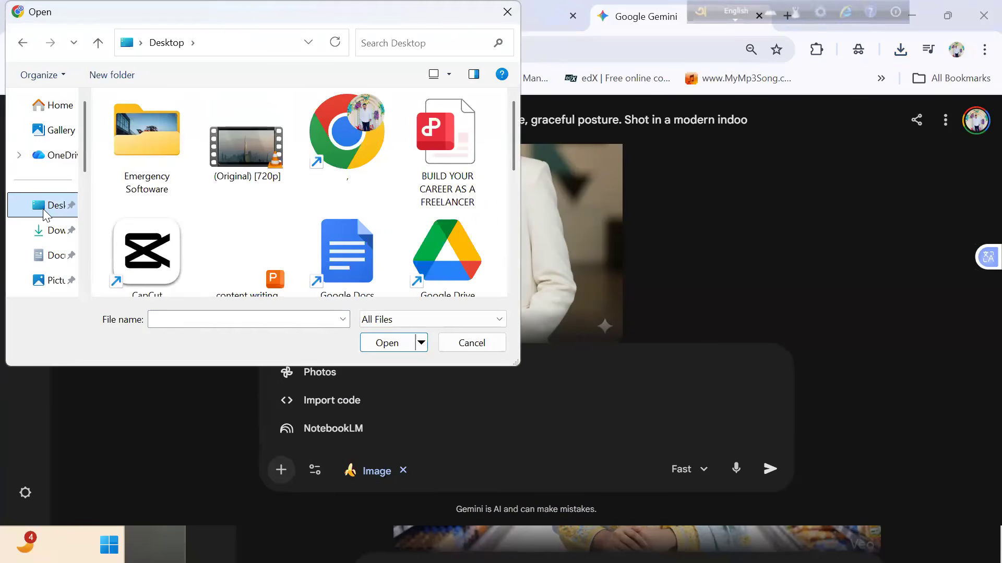
{"action": "left_click", "coordinate": [34, 232]}
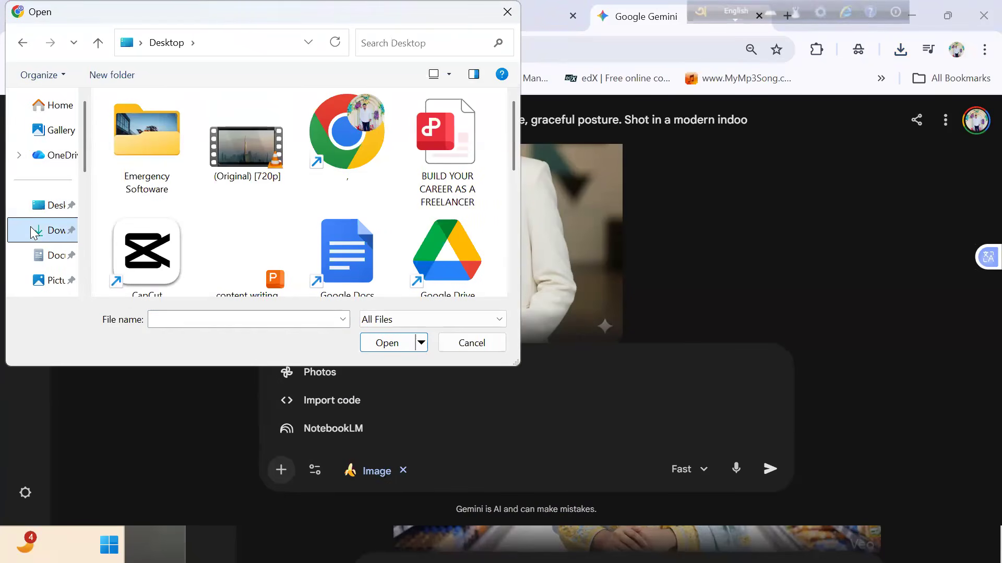
{"action": "left_click", "coordinate": [34, 254]}
{"action": "left_click", "coordinate": [34, 230]}
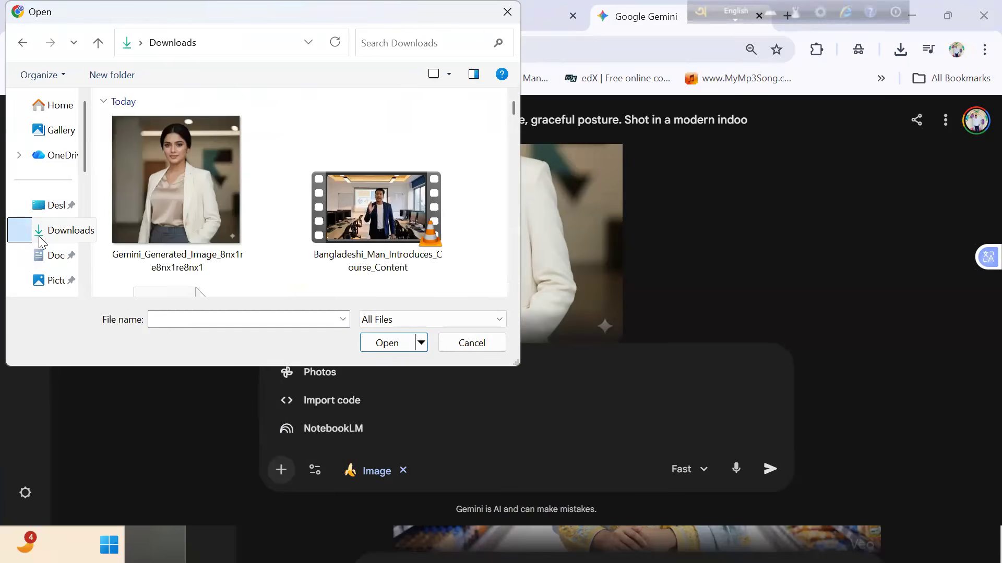
{"action": "left_click", "coordinate": [143, 154]}
{"action": "left_click", "coordinate": [396, 345]}
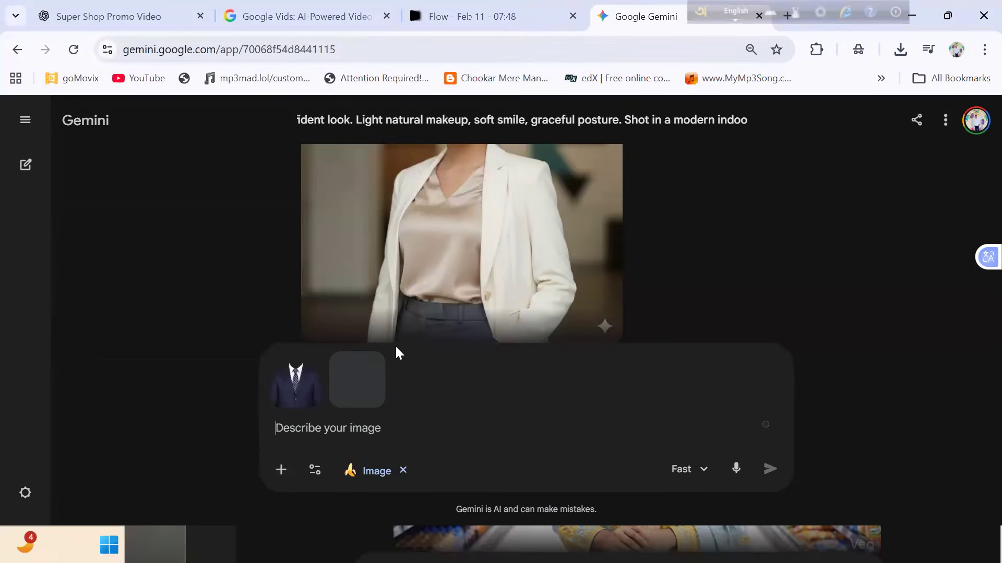
- Submit the prompt "ei meye ke 1st pic er dress ta poray daw" with both attached pictures
{"action": "type", "text": "e"}
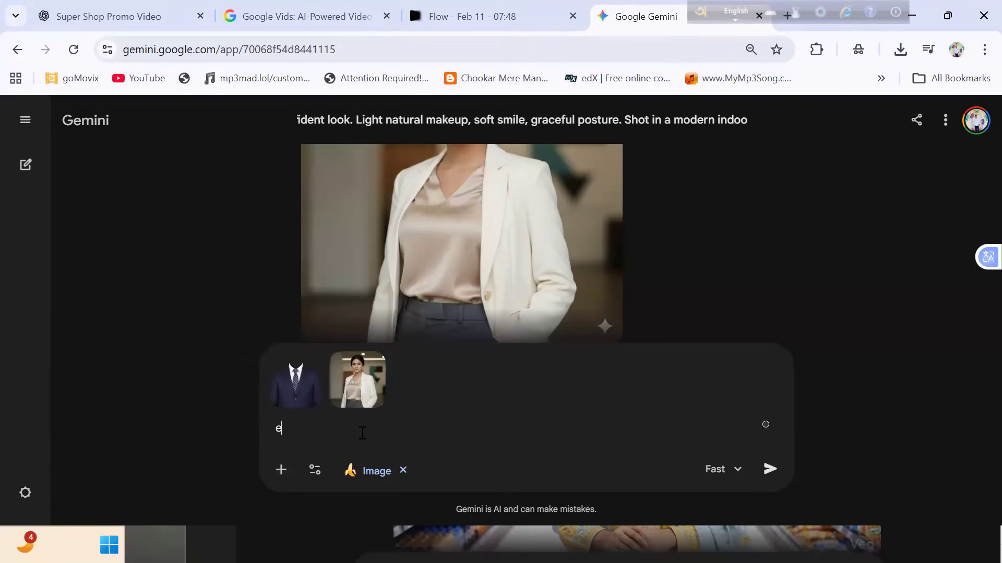
{"action": "type", "text": "i meye ke "}
{"action": "type", "text": "e"}
{"action": "key", "text": "BackSpace"}
{"action": "type", "text": "1st pictu"}
{"action": "key", "text": "BackSpace"}
{"action": "key", "text": "BackSpace"}
{"action": "type", "text": "er dress ta"}
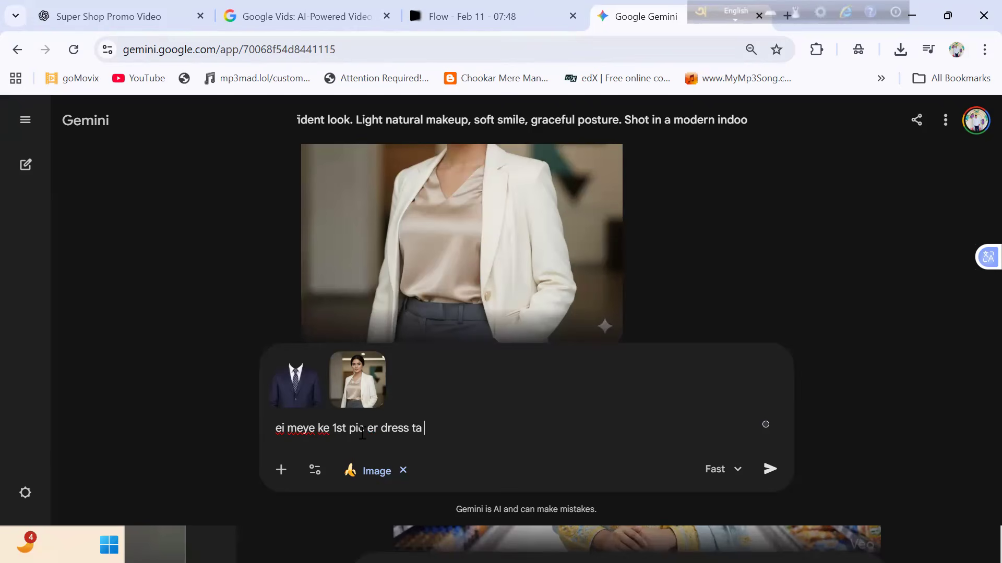
{"action": "type", "text": " poray daw"}
{"action": "key", "text": "Return"}
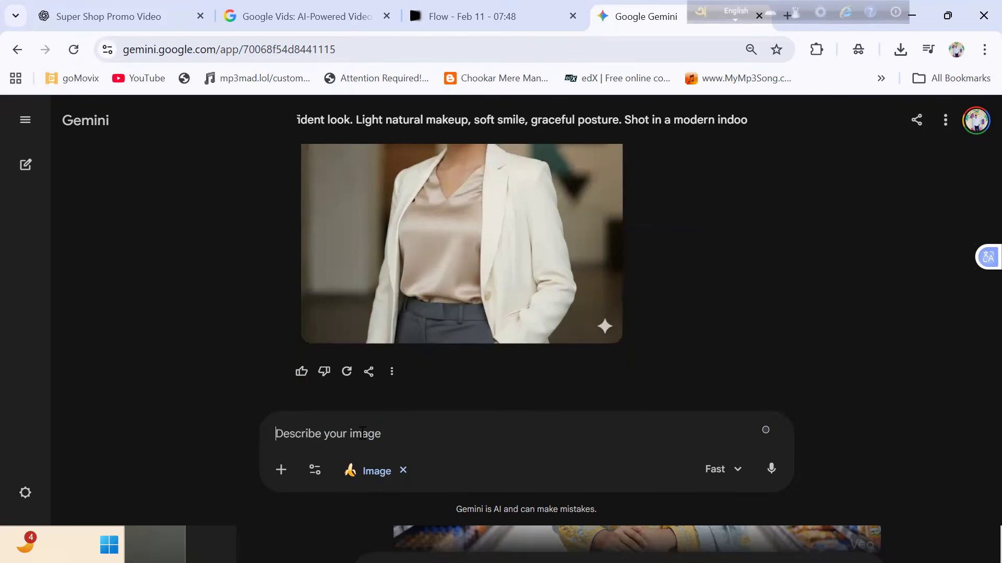
- Compare the newly generated model image with the attached suit and model pictures
{"action": "scroll", "coordinate": [362, 434], "scroll_direction": "up", "scroll_amount": 3}
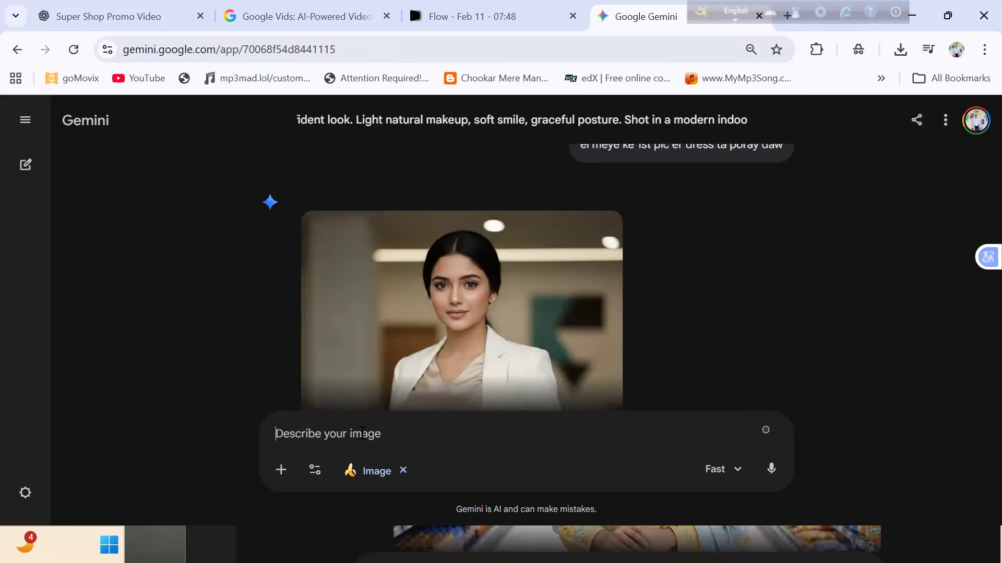
{"action": "scroll", "coordinate": [363, 433], "scroll_direction": "up", "scroll_amount": 1}
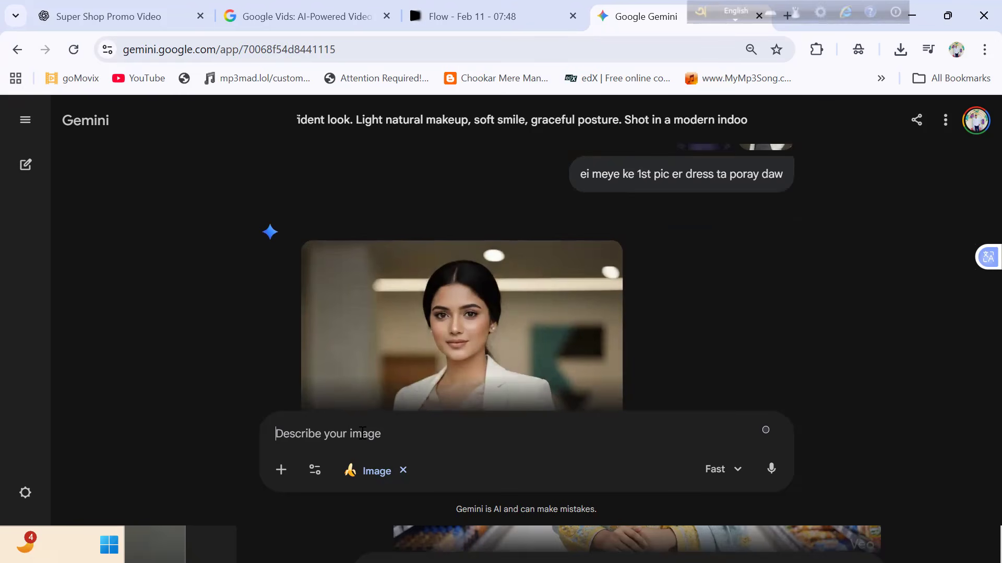
{"action": "scroll", "coordinate": [363, 433], "scroll_direction": "up", "scroll_amount": 3}
{"action": "scroll", "coordinate": [363, 434], "scroll_direction": "down", "scroll_amount": 1}
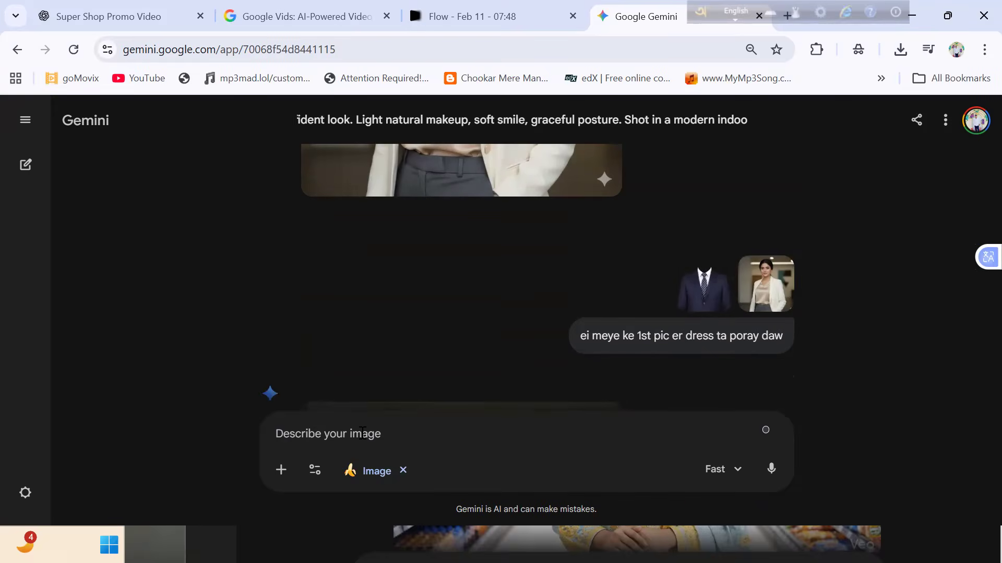
{"action": "left_click", "coordinate": [705, 279]}
- Open the earlier chat "Getting Started: Collaboration and Creativity" and examine its clothing swap image
{"action": "left_click", "coordinate": [24, 120]}
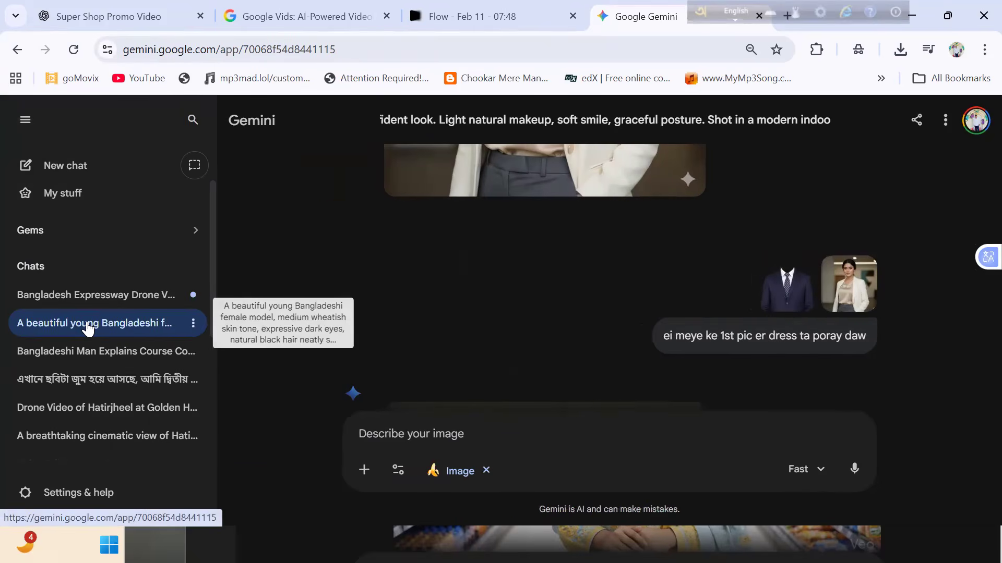
{"action": "scroll", "coordinate": [87, 329], "scroll_direction": "down", "scroll_amount": 2}
{"action": "scroll", "coordinate": [88, 329], "scroll_direction": "down", "scroll_amount": 2}
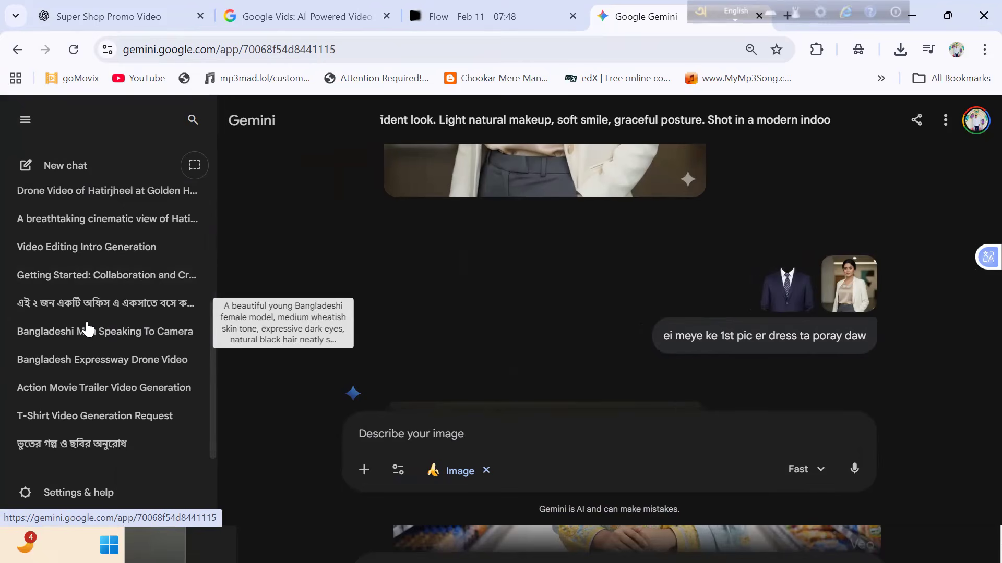
{"action": "left_click", "coordinate": [87, 326]}
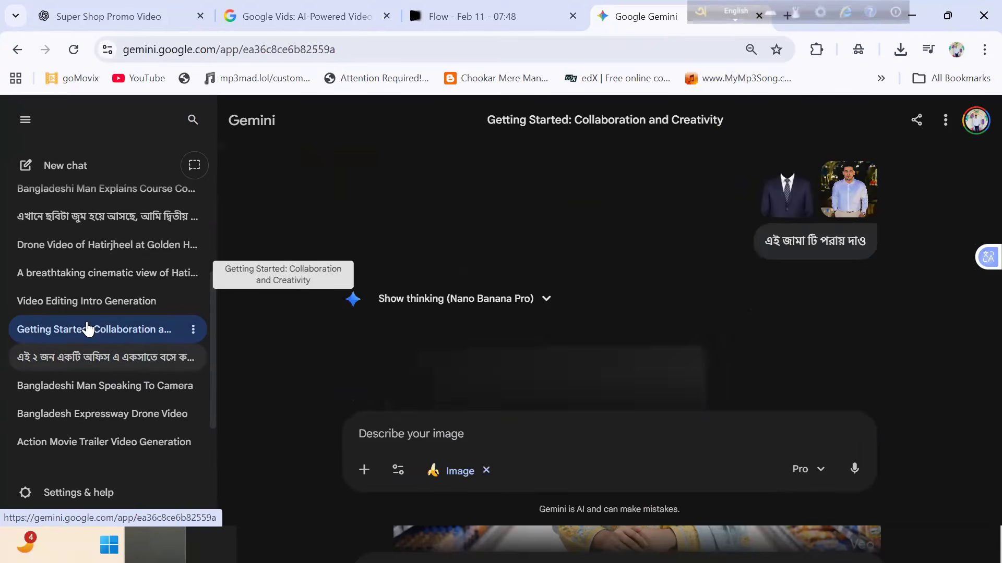
{"action": "scroll", "coordinate": [88, 329], "scroll_direction": "down", "scroll_amount": 1}
{"action": "scroll", "coordinate": [88, 329], "scroll_direction": "down", "scroll_amount": 5}
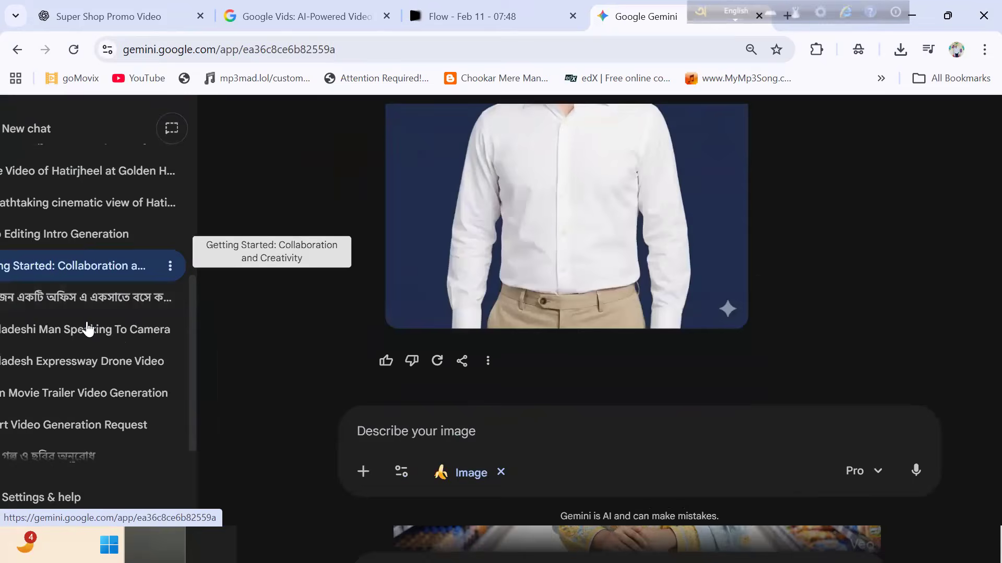
{"action": "scroll", "coordinate": [87, 329], "scroll_direction": "up", "scroll_amount": 2}
- Look through the earlier chats on Video Editing Intro Generation, the Hatirjheel cinematic view and the T-Shirt Video Generation Request
{"action": "left_click", "coordinate": [86, 259]}
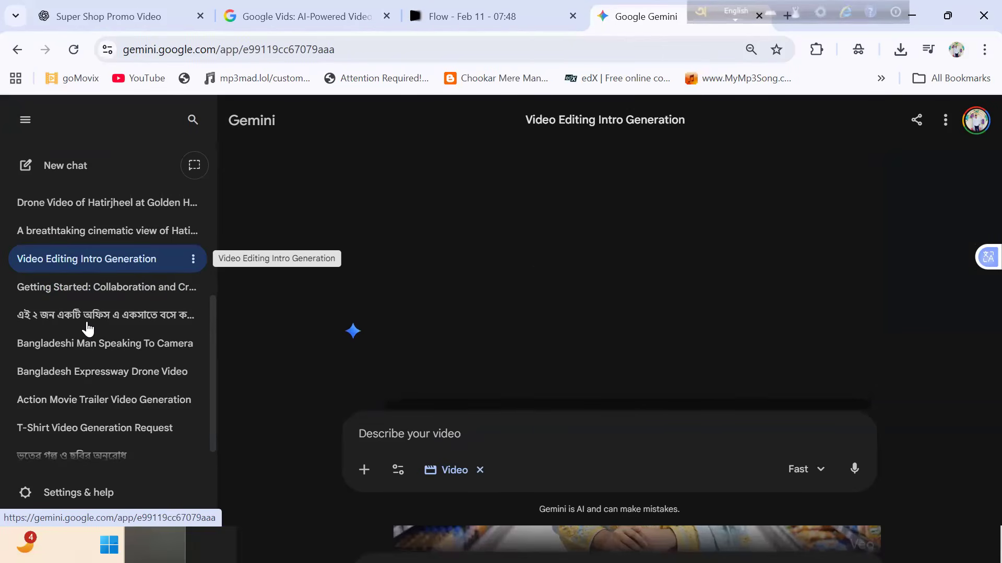
{"action": "left_click", "coordinate": [94, 231]}
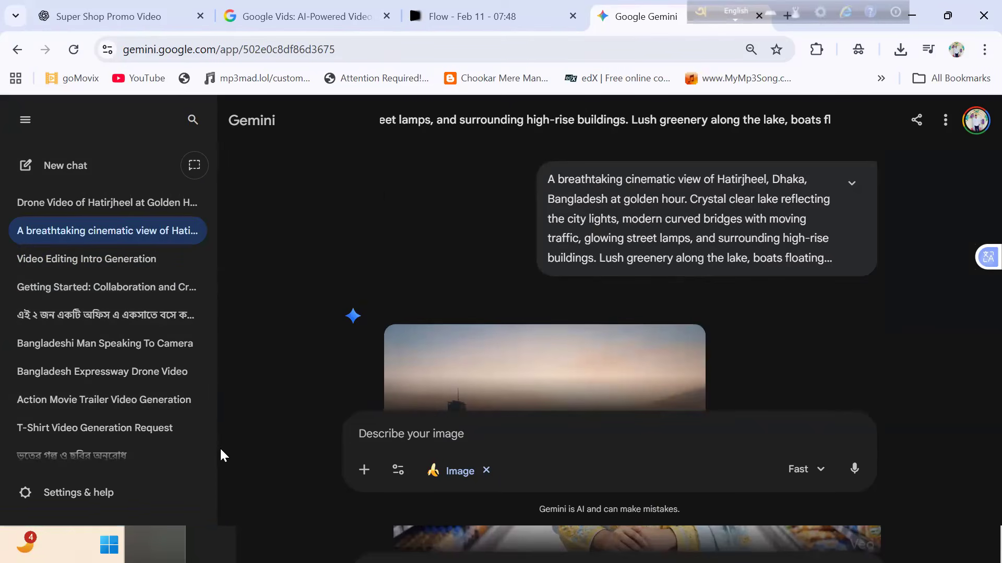
{"action": "scroll", "coordinate": [108, 330], "scroll_direction": "down", "scroll_amount": 1}
{"action": "left_click", "coordinate": [108, 414]}
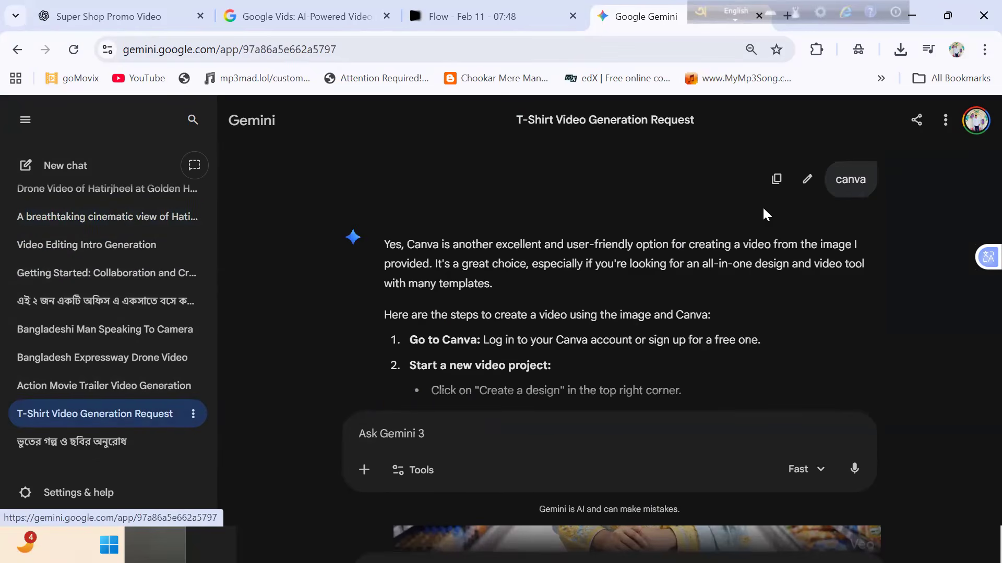
{"action": "scroll", "coordinate": [962, 321], "scroll_direction": "down", "scroll_amount": 5}
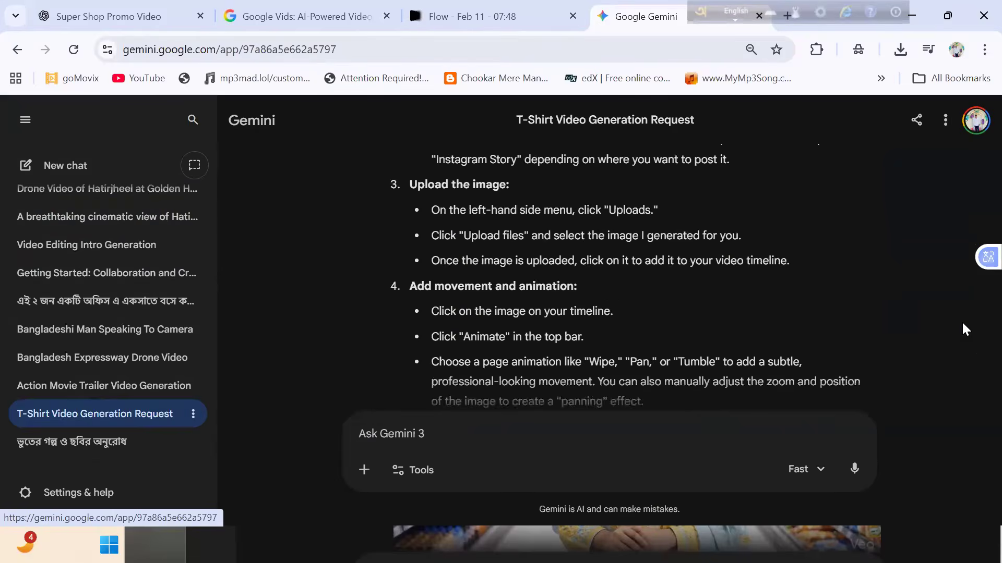
{"action": "scroll", "coordinate": [962, 325], "scroll_direction": "down", "scroll_amount": 5}
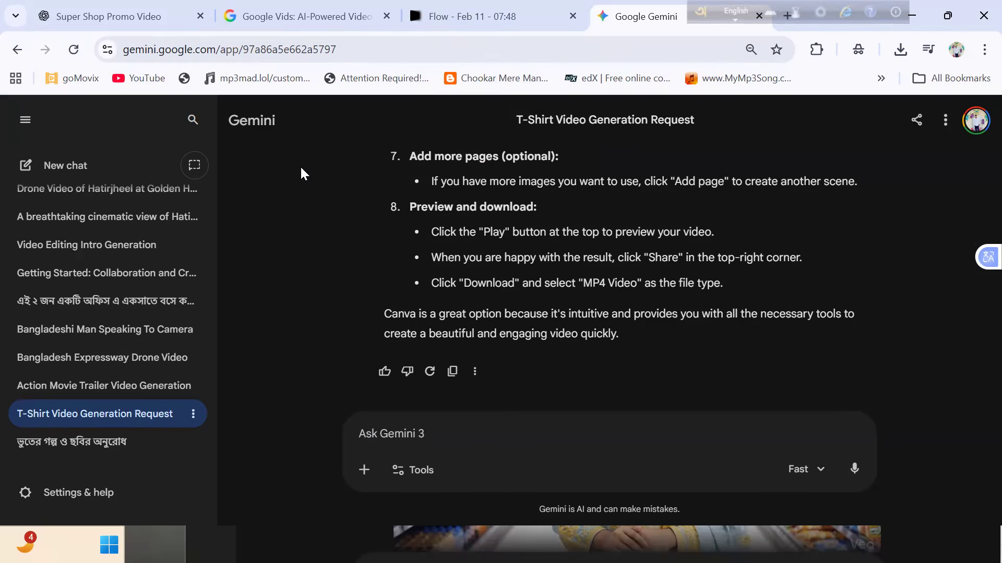
- Collapse the list of earlier chats beside the T-Shirt Video Generation Request conversation
{"action": "left_click_drag", "start_coordinate": [647, 345], "coordinate": [330, 283]}
{"action": "left_click", "coordinate": [329, 283]}
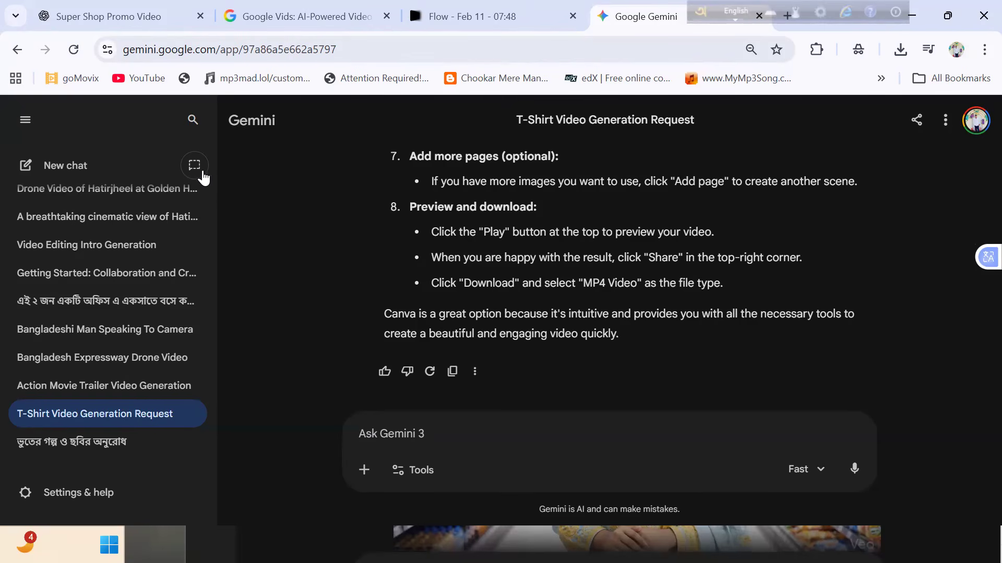
{"action": "left_click", "coordinate": [24, 122]}
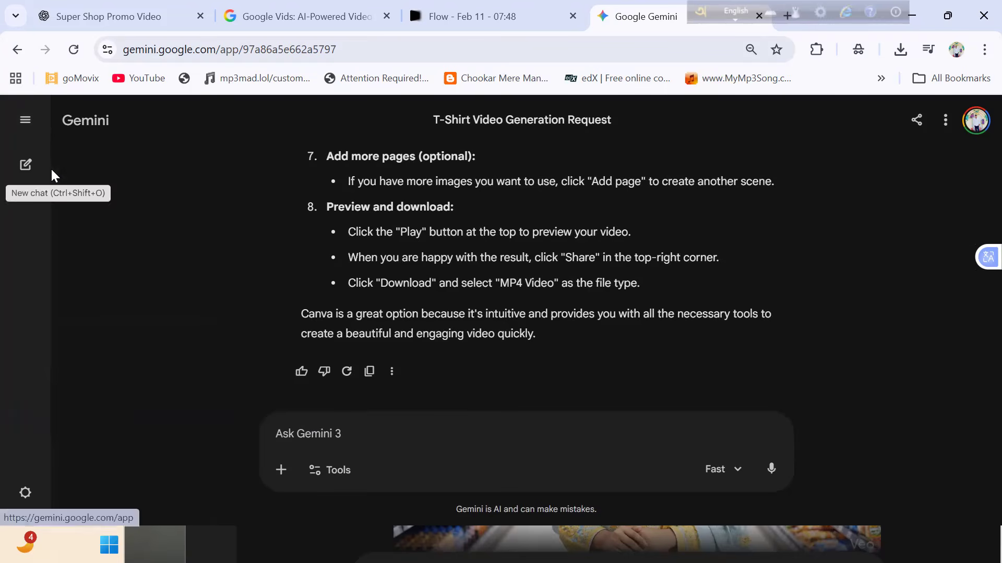